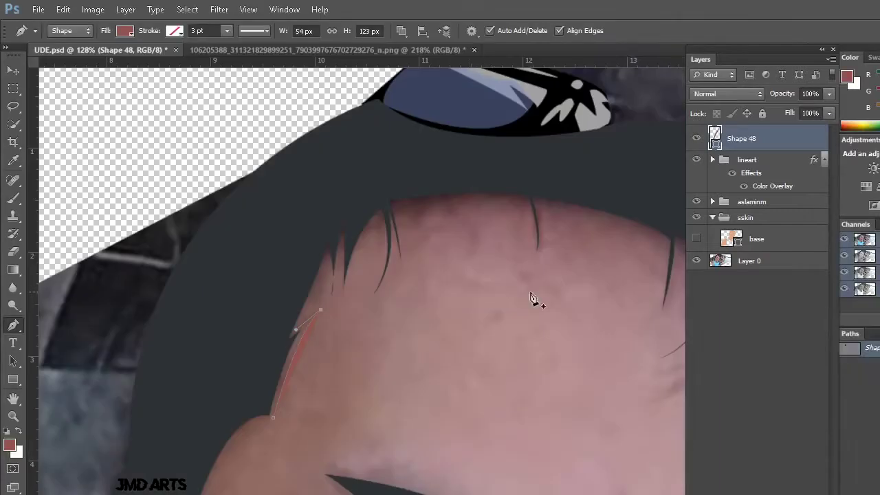
Start the hairline shape at the lower forehead and trace it up to the first spike tip
{"action": "left_click_drag", "start_coordinate": [335, 327], "coordinate": [303, 358]}
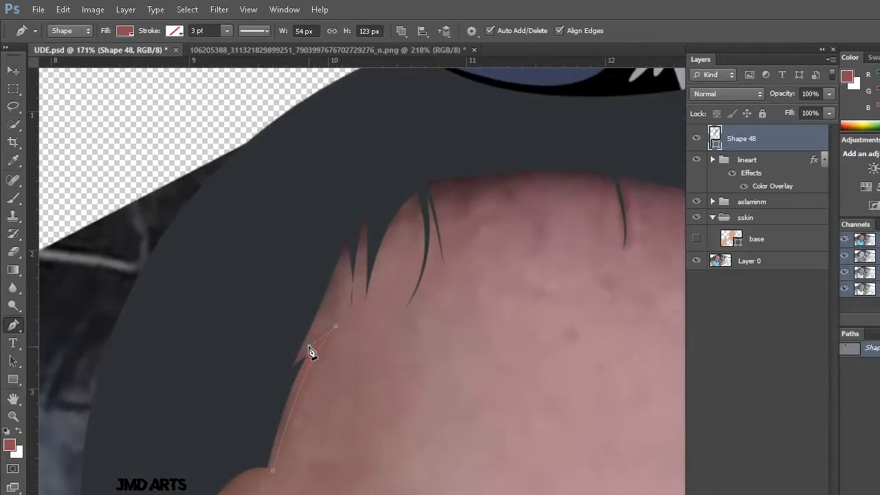
{"action": "left_click_drag", "start_coordinate": [334, 278], "coordinate": [352, 241]}
{"action": "left_click", "coordinate": [343, 259]}
{"action": "left_click_drag", "start_coordinate": [342, 338], "coordinate": [348, 333]}
{"action": "left_click", "coordinate": [347, 323]}
{"action": "left_click_drag", "start_coordinate": [363, 238], "coordinate": [363, 213]}
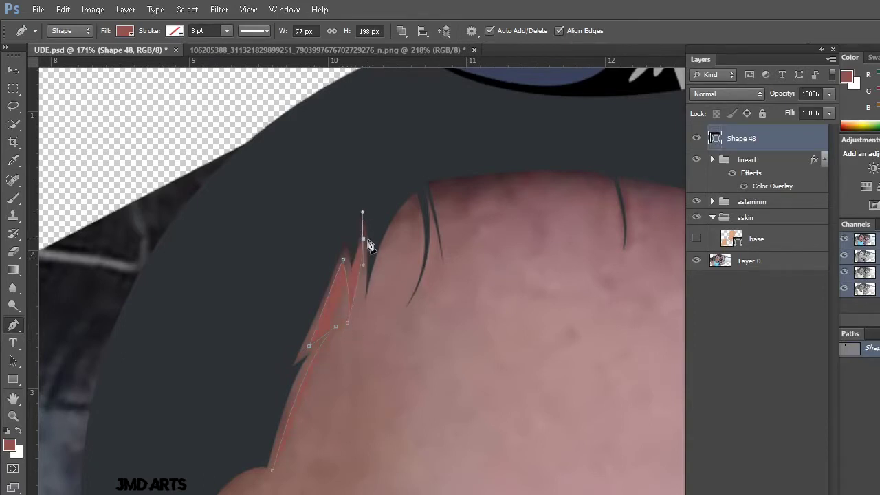
{"action": "left_click", "coordinate": [363, 239], "text": "alt"}
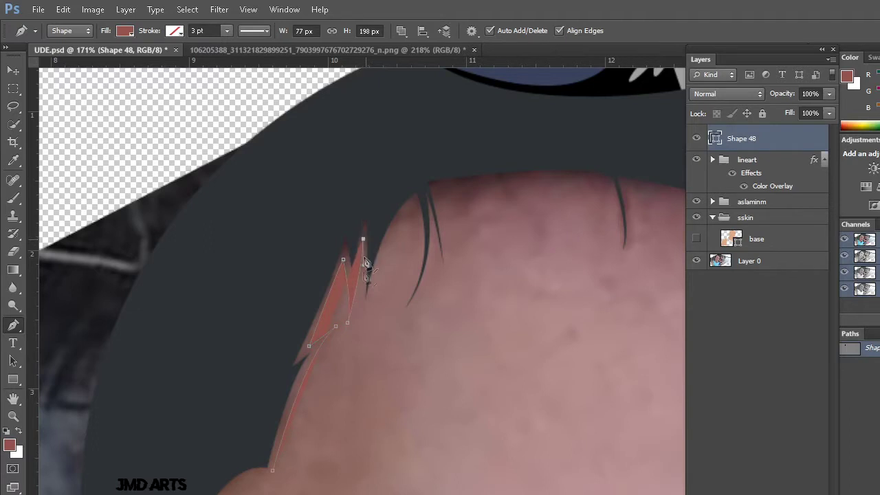
Trace the hairline across the next spikes, including the tallest strand tip
{"action": "left_click", "coordinate": [366, 316]}
{"action": "left_click", "coordinate": [411, 201]}
{"action": "left_click_drag", "start_coordinate": [414, 196], "coordinate": [430, 181]}
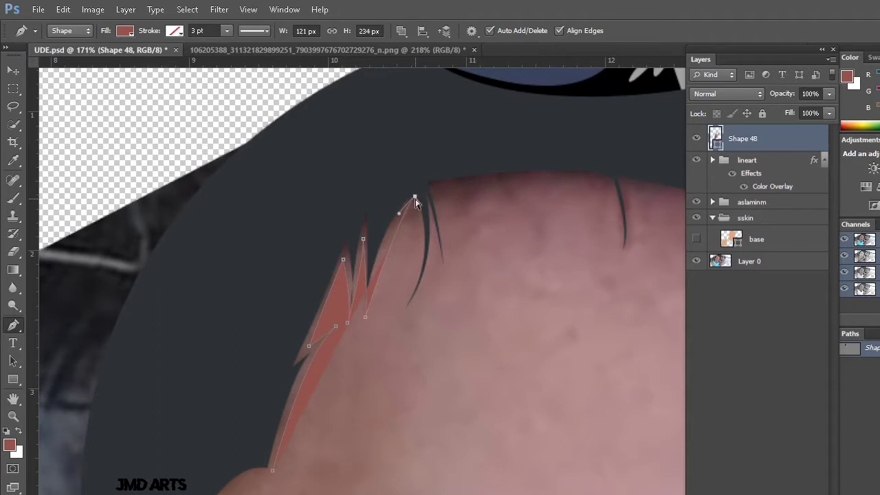
{"action": "left_click", "coordinate": [403, 308]}
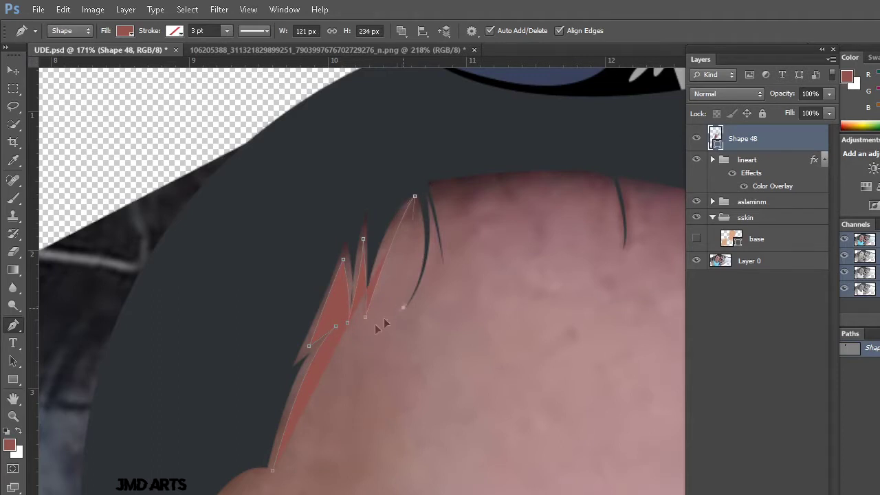
{"action": "left_click_drag", "start_coordinate": [372, 337], "coordinate": [373, 342]}
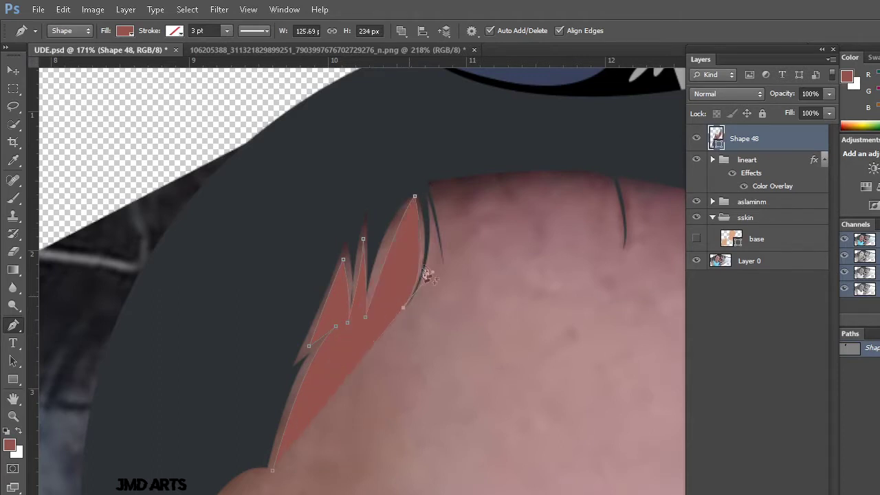
{"action": "left_click_drag", "start_coordinate": [432, 222], "coordinate": [422, 158]}
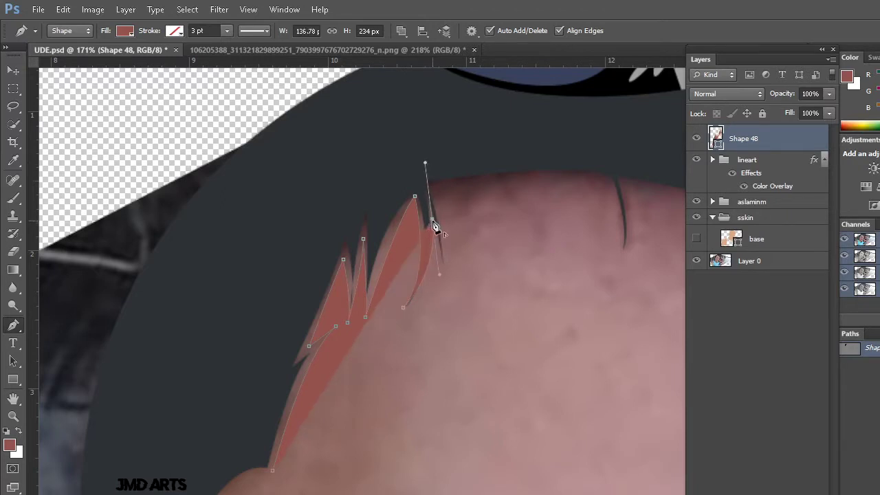
{"action": "left_click", "coordinate": [442, 276]}
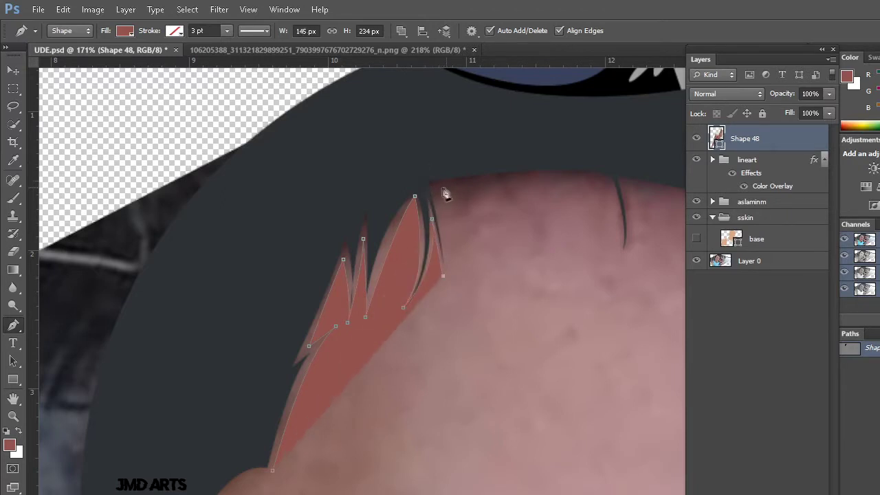
Continue the jagged hairline to the right with sharp corners at each strand tip
{"action": "left_click_drag", "start_coordinate": [432, 184], "coordinate": [418, 131]}
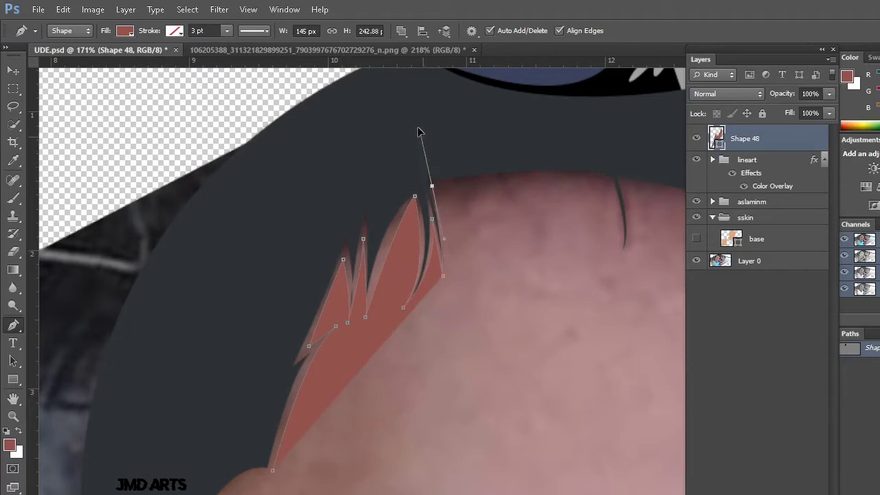
{"action": "left_click", "coordinate": [432, 186], "text": "alt"}
{"action": "left_click_drag", "start_coordinate": [612, 183], "coordinate": [625, 196]}
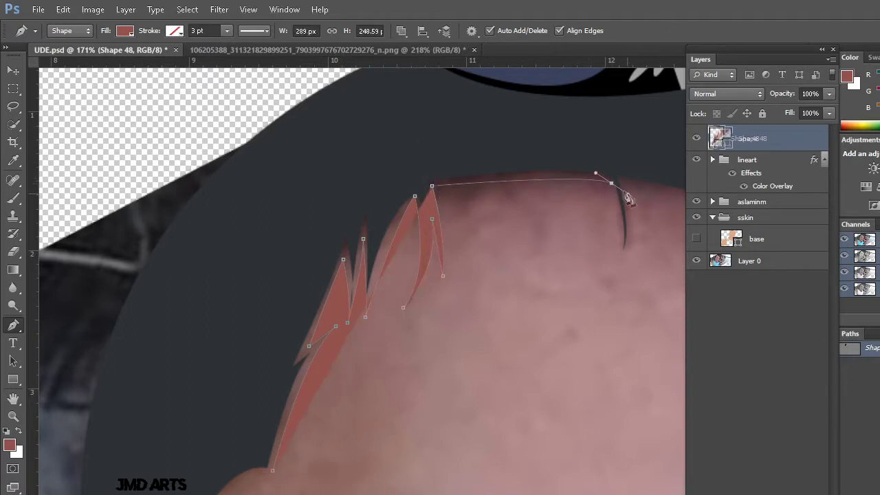
{"action": "left_click", "coordinate": [611, 183], "text": "alt"}
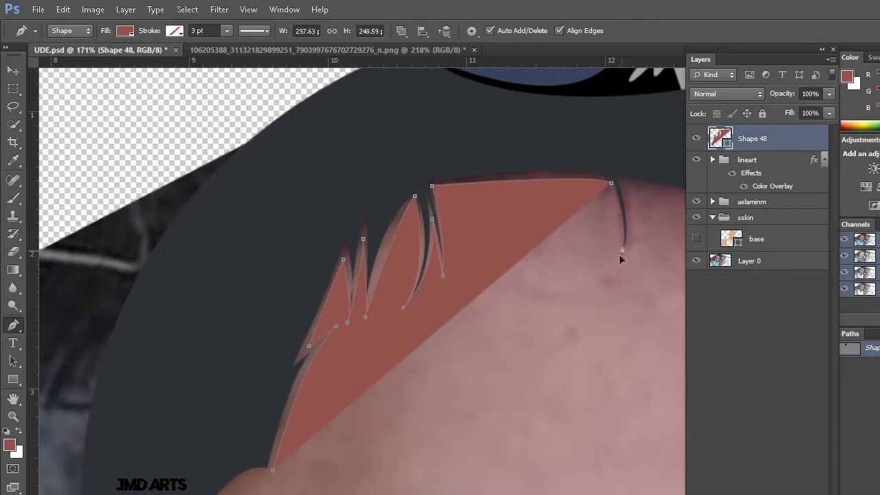
{"action": "left_click_drag", "start_coordinate": [622, 250], "coordinate": [630, 234]}
{"action": "left_click_drag", "start_coordinate": [626, 182], "coordinate": [608, 146]}
{"action": "left_click", "coordinate": [627, 184], "text": "alt"}
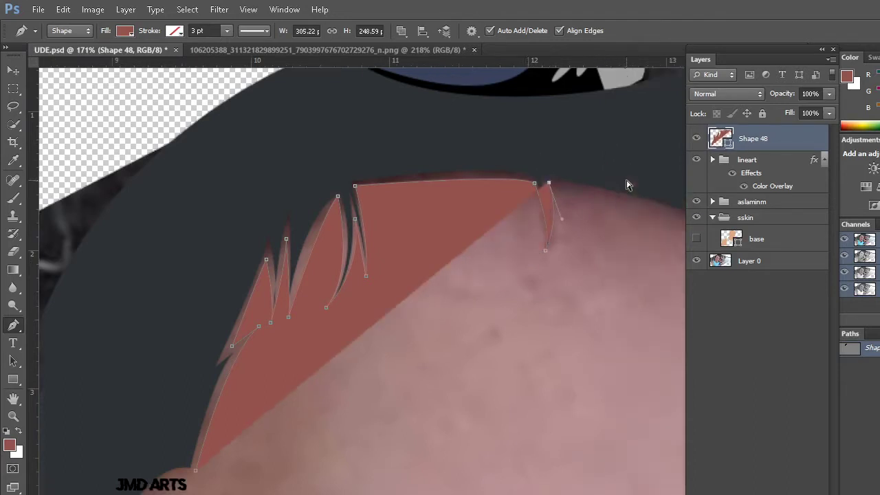
Extend the hairline right around the curving strand, with sharp corners at its tips
{"action": "scroll", "coordinate": [629, 185], "scroll_direction": "right", "scroll_amount": 5}
{"action": "left_click_drag", "start_coordinate": [576, 236], "coordinate": [594, 260]}
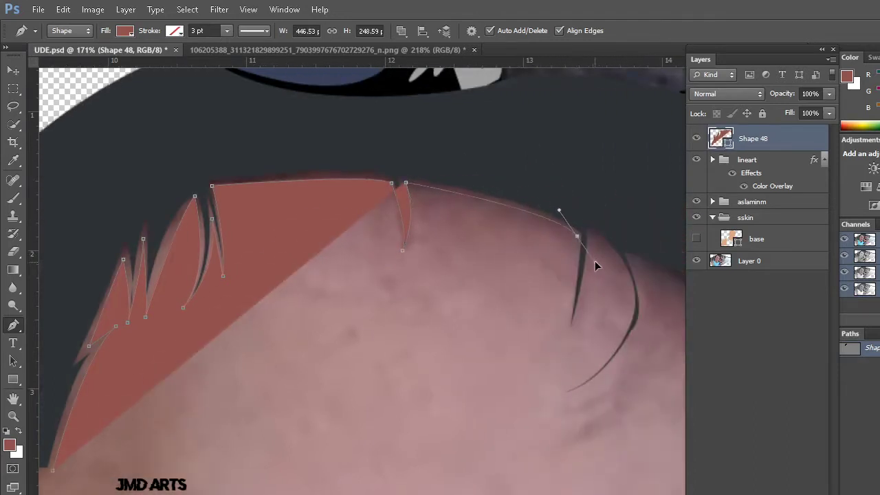
{"action": "left_click", "coordinate": [578, 238], "text": "alt"}
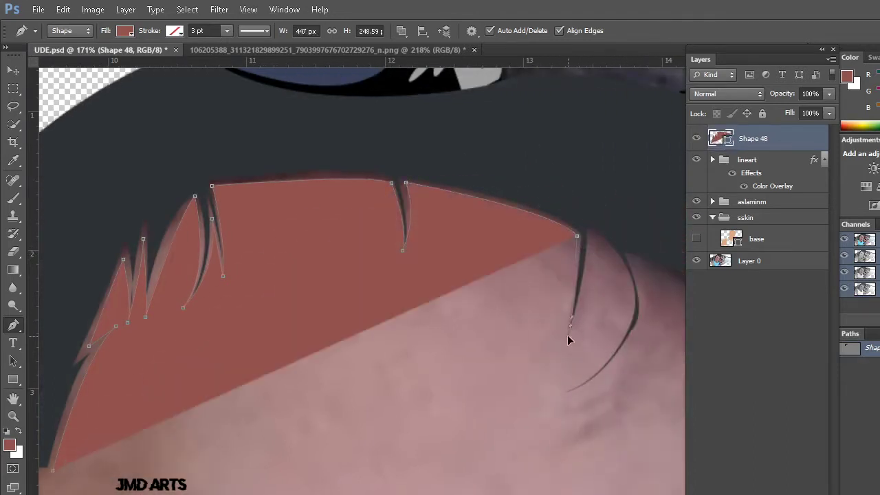
{"action": "left_click", "coordinate": [571, 325]}
{"action": "left_click_drag", "start_coordinate": [590, 231], "coordinate": [585, 217]}
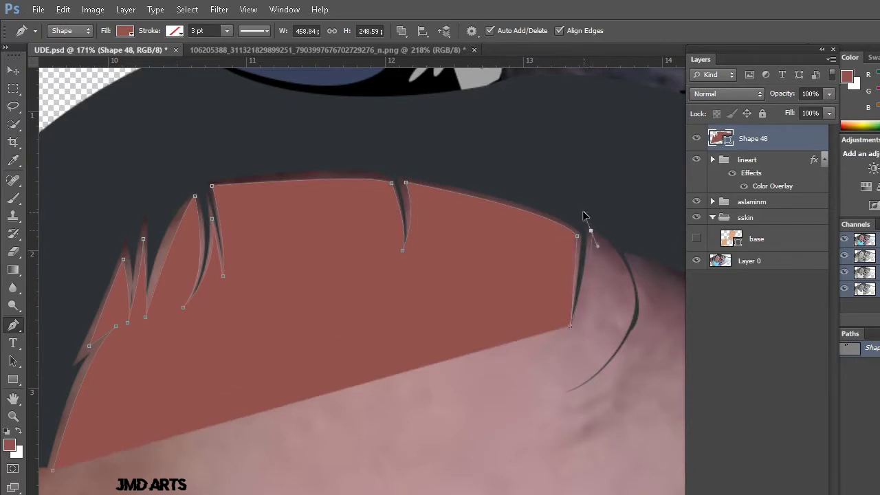
{"action": "left_click", "coordinate": [591, 232], "text": "alt"}
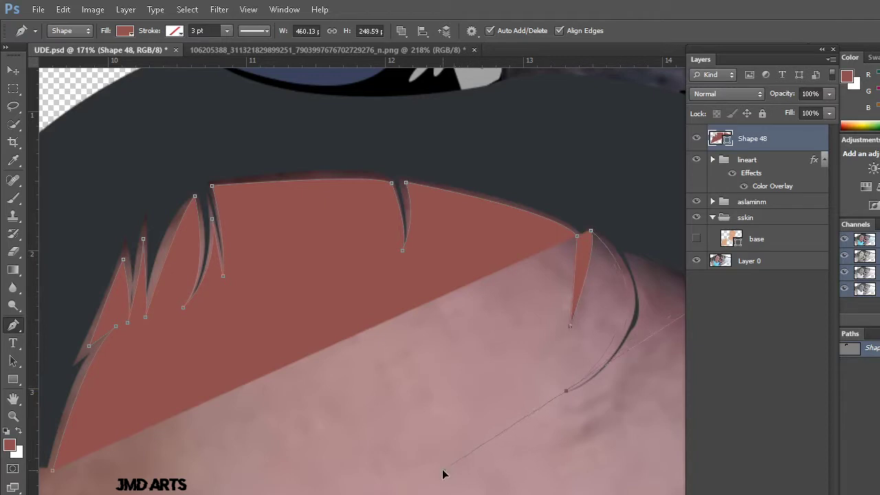
Bend the edge down the long strand and move Shape 48 into the sskin group above base
{"action": "left_click_drag", "start_coordinate": [438, 474], "coordinate": [559, 403]}
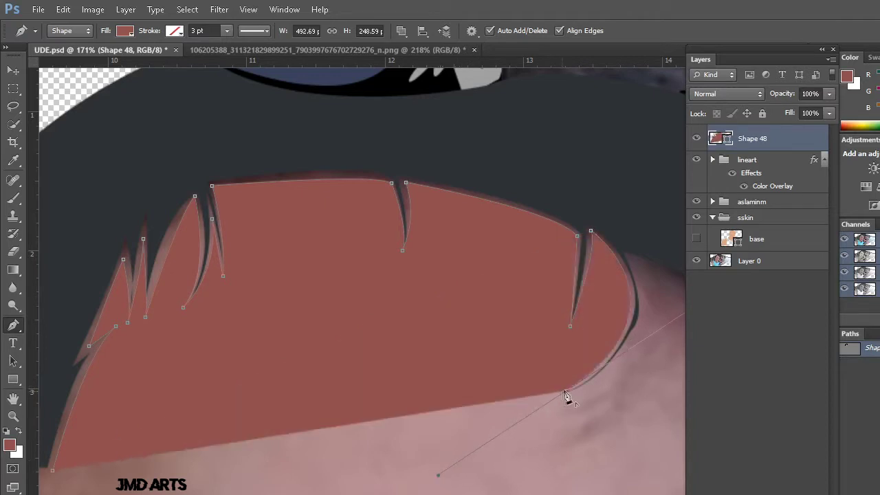
{"action": "mouse_move", "coordinate": [634, 259]}
{"action": "left_mouse_down"}
{"action": "mouse_move", "coordinate": [618, 185]}
{"action": "mouse_move", "coordinate": [593, 155]}
{"action": "left_mouse_up"}
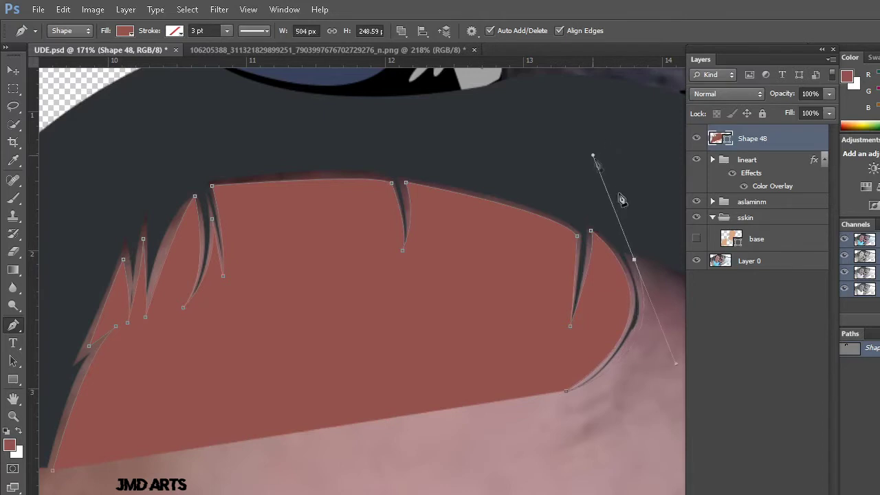
{"action": "mouse_move", "coordinate": [736, 174]}
{"action": "left_mouse_down"}
{"action": "mouse_move", "coordinate": [774, 190]}
{"action": "mouse_move", "coordinate": [765, 229]}
{"action": "left_mouse_up"}
{"action": "scroll", "coordinate": [595, 407], "scroll_direction": "right", "scroll_amount": 5}
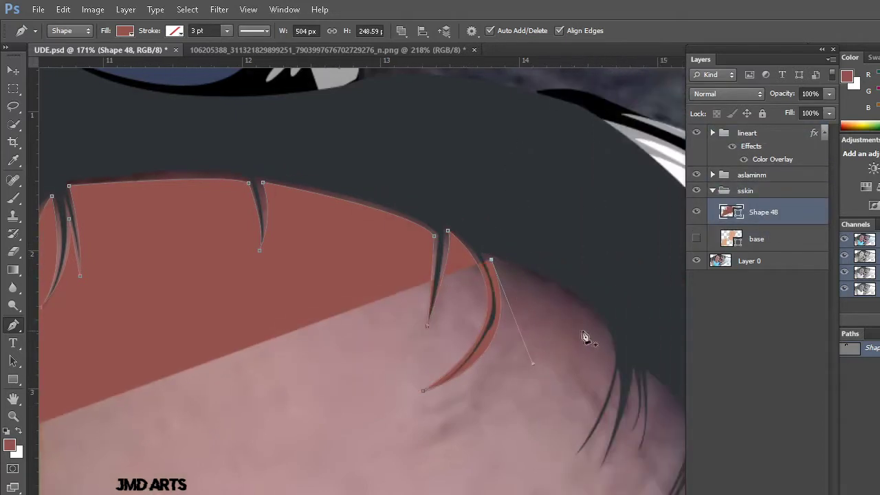
Trace the fringe strands down the right side with pointed notches at each tip
{"action": "left_click", "coordinate": [491, 260]}
{"action": "left_click_drag", "start_coordinate": [602, 328], "coordinate": [632, 371]}
{"action": "left_click", "coordinate": [602, 328]}
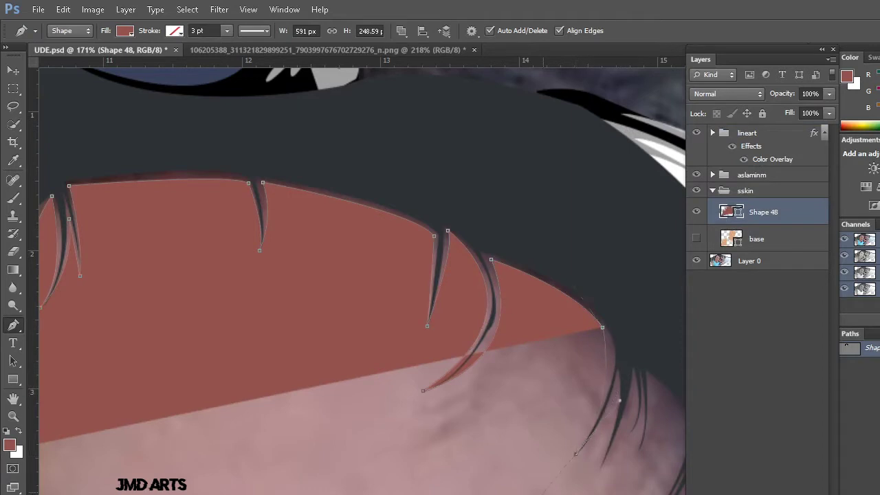
{"action": "left_click_drag", "start_coordinate": [576, 456], "coordinate": [567, 477]}
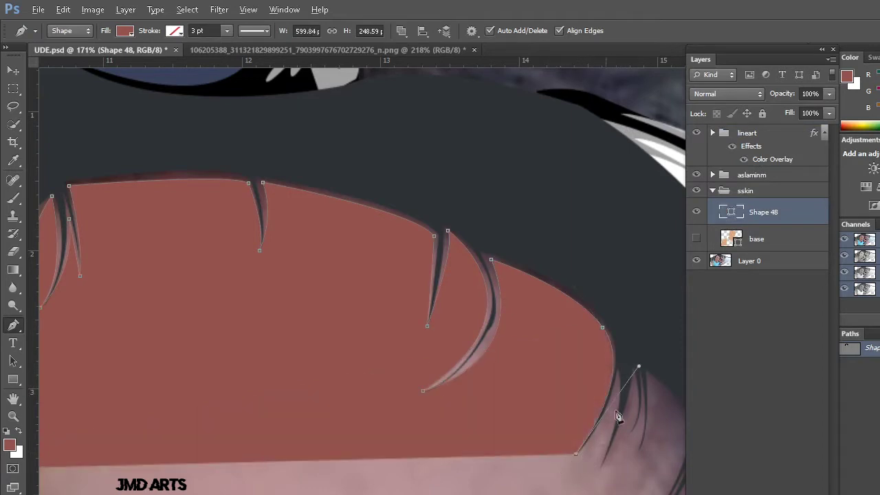
{"action": "left_click_drag", "start_coordinate": [639, 367], "coordinate": [617, 377]}
{"action": "left_click", "coordinate": [617, 377]}
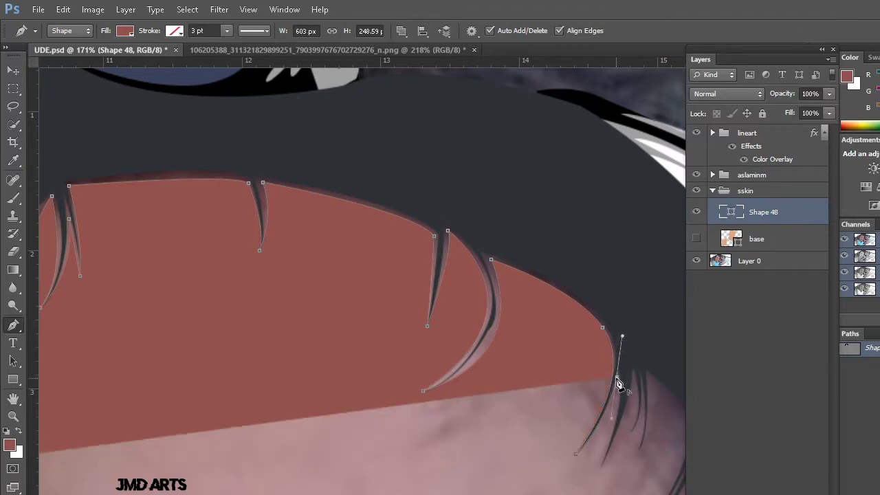
{"action": "left_click", "coordinate": [599, 466]}
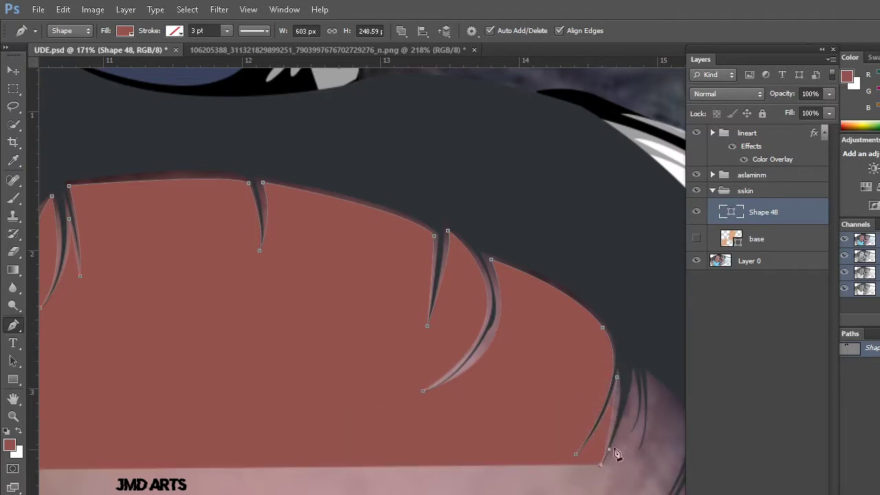
{"action": "left_click_drag", "start_coordinate": [632, 373], "coordinate": [628, 319]}
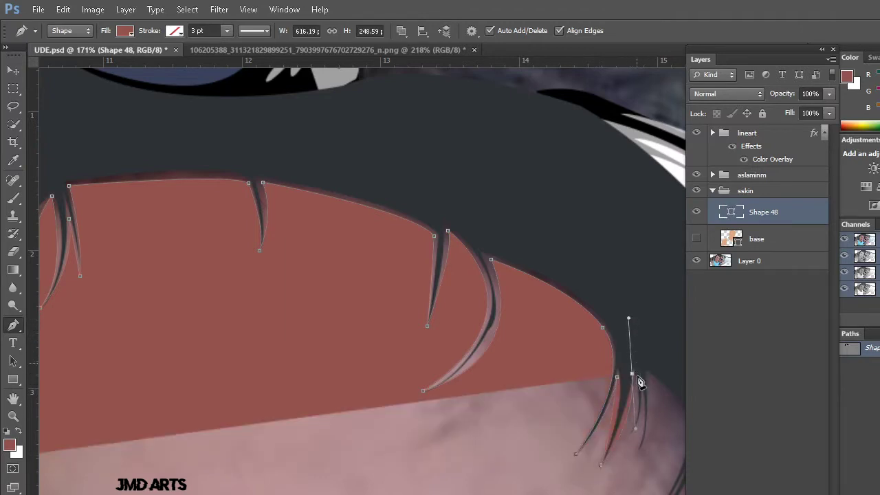
Continue the notched outline down the lower strands, undoing one misplaced anchor
{"action": "left_click", "coordinate": [635, 439]}
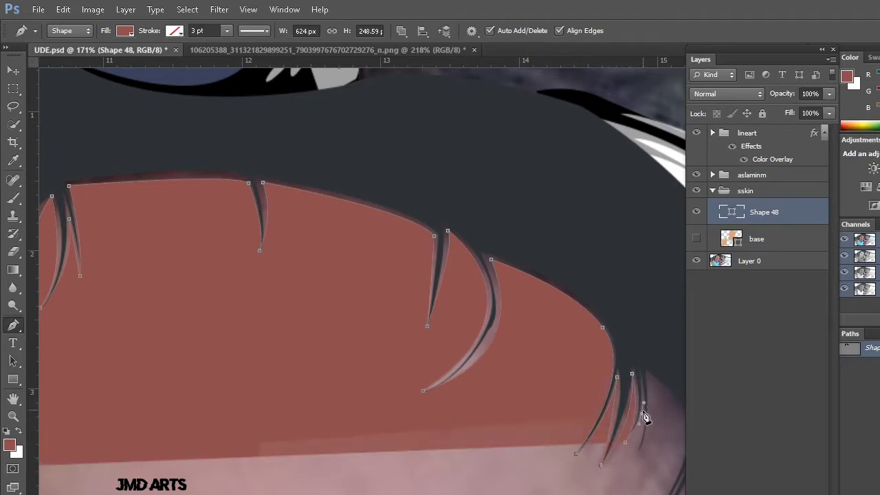
{"action": "left_click", "coordinate": [642, 414]}
{"action": "left_click", "coordinate": [637, 460]}
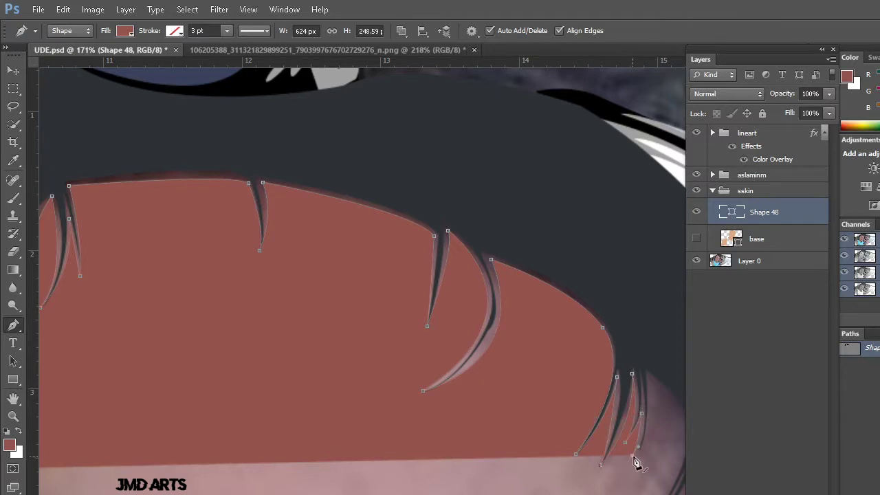
{"action": "left_click_drag", "start_coordinate": [640, 454], "coordinate": [574, 410]}
{"action": "left_click_drag", "start_coordinate": [582, 320], "coordinate": [583, 287]}
{"action": "left_click", "coordinate": [566, 411]}
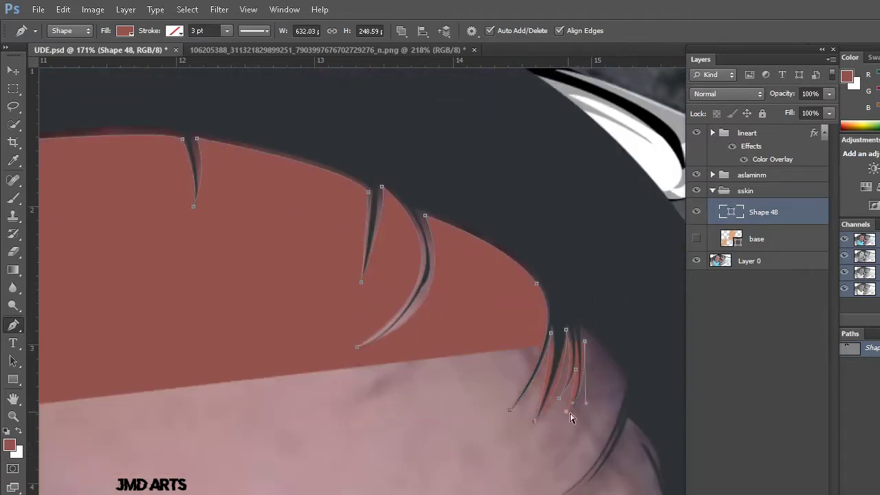
{"action": "left_click", "coordinate": [567, 418], "text": "alt"}
{"action": "mouse_move", "coordinate": [623, 373]}
{"action": "left_mouse_down"}
{"action": "mouse_move", "coordinate": [640, 403]}
{"action": "mouse_move", "coordinate": [606, 434]}
{"action": "left_mouse_up"}
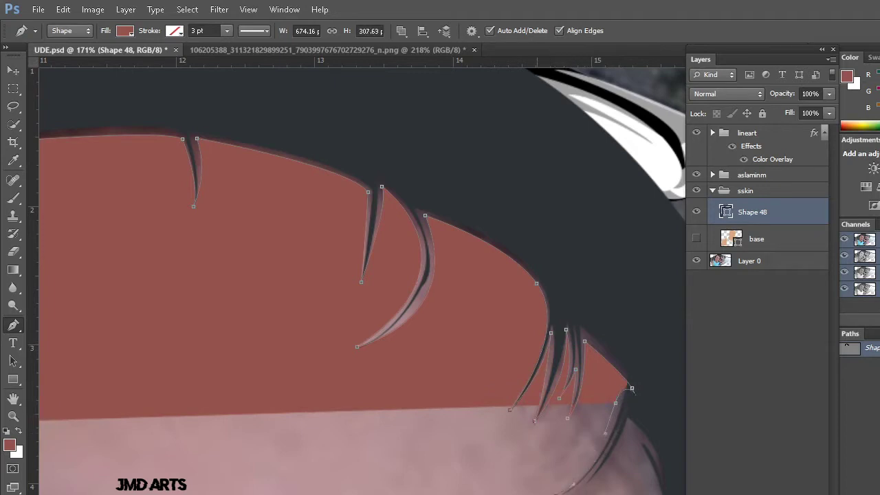
{"action": "left_click", "coordinate": [576, 482]}
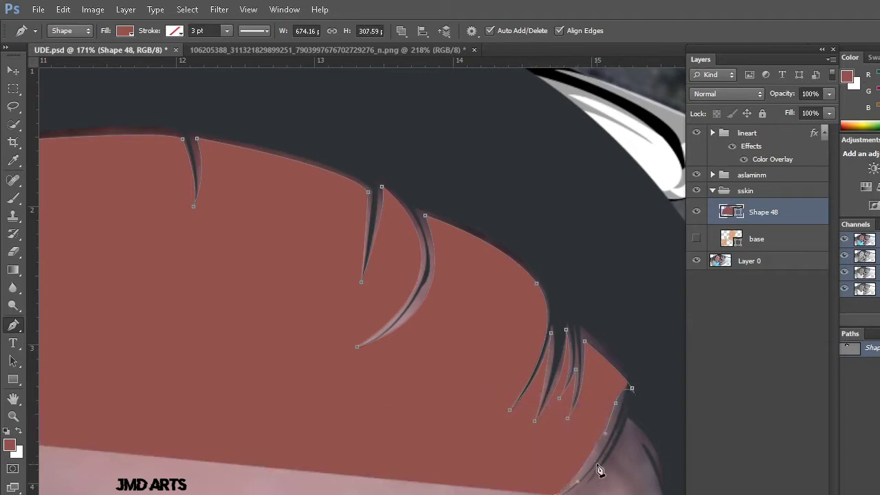
{"action": "left_click_drag", "start_coordinate": [619, 431], "coordinate": [601, 466]}
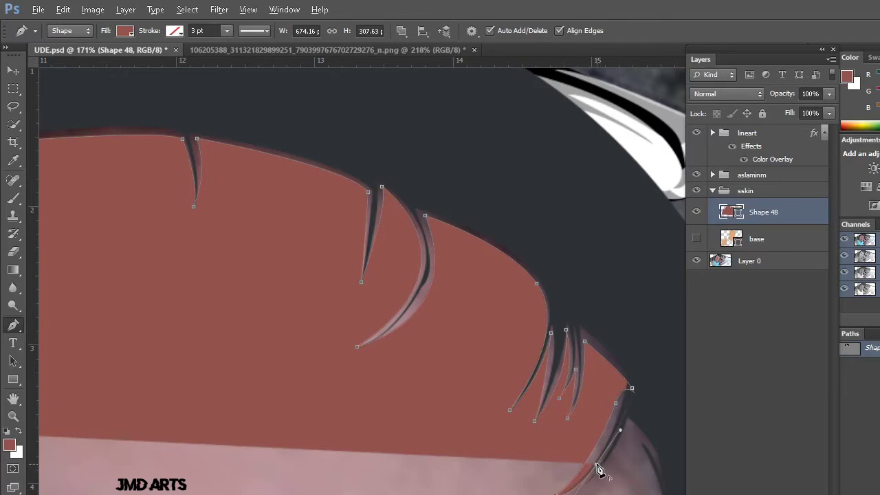
{"action": "key", "text": "ctrl+z"}
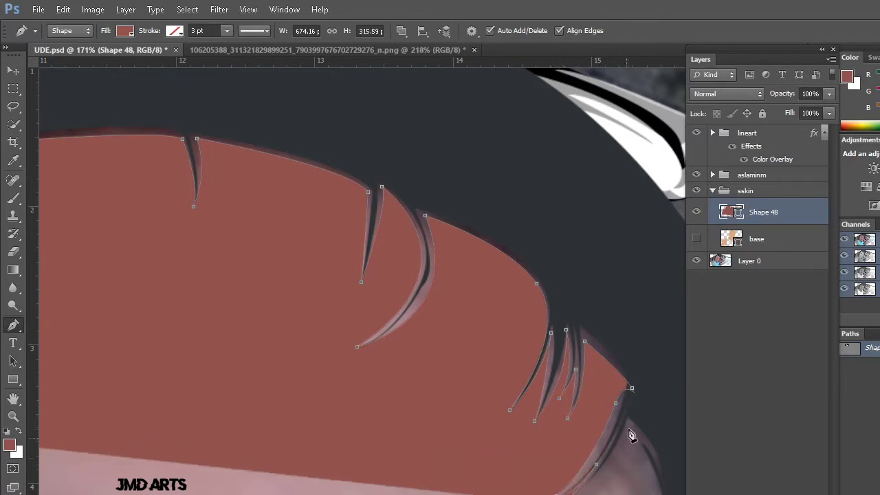
Add anchors along the temple hair strands down the right temple
{"action": "left_click", "coordinate": [627, 423]}
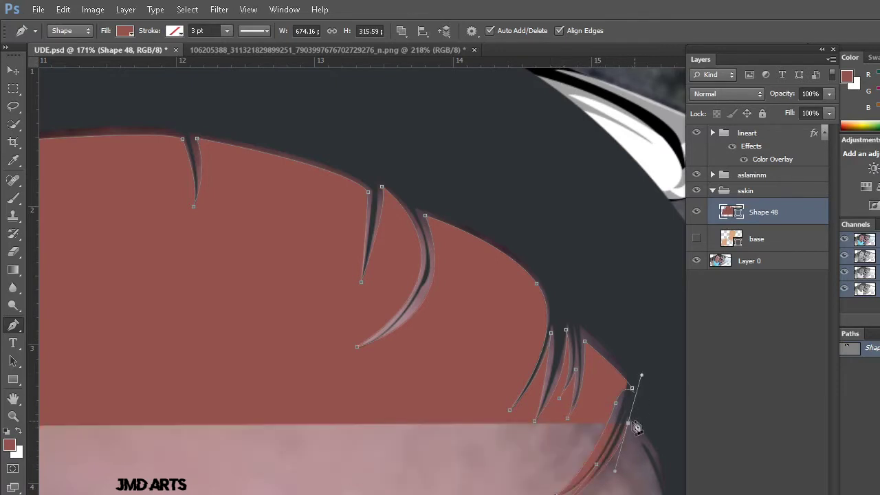
{"action": "left_click_drag", "start_coordinate": [645, 443], "coordinate": [653, 490]}
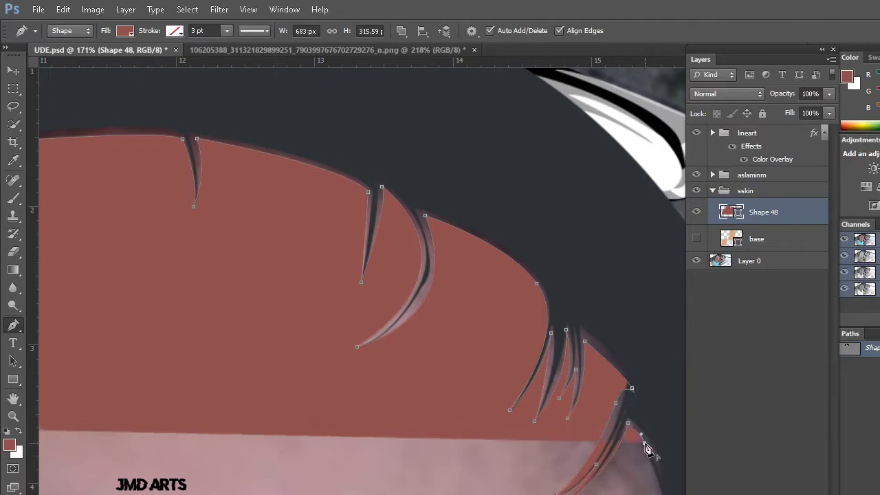
{"action": "left_click", "coordinate": [652, 487]}
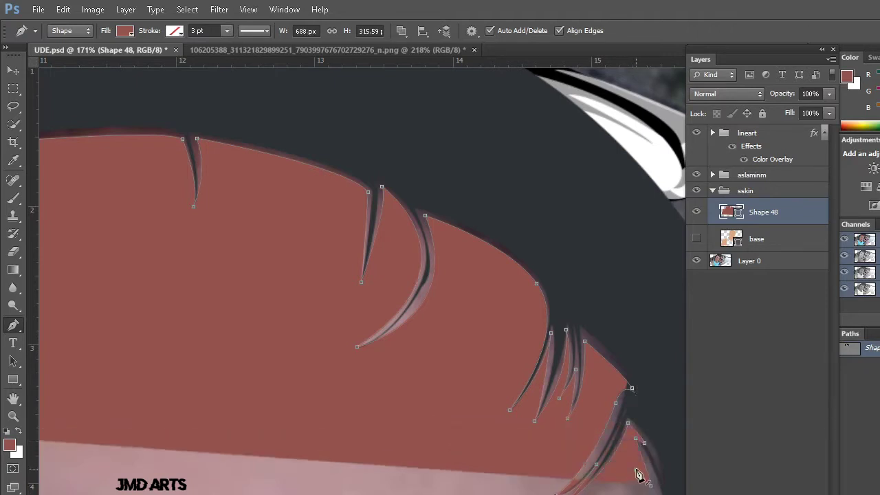
{"action": "scroll", "coordinate": [638, 476], "scroll_direction": "down", "scroll_amount": 2}
{"action": "scroll", "coordinate": [639, 475], "scroll_direction": "down", "scroll_amount": 1}
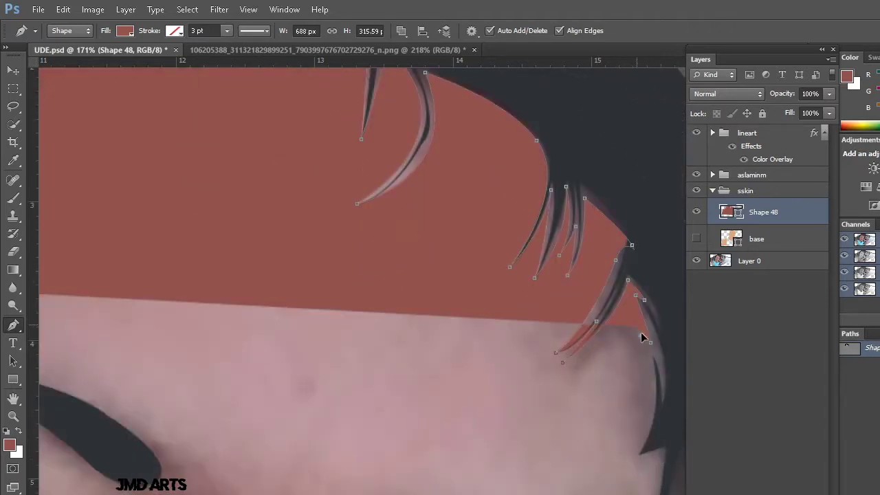
{"action": "left_click", "coordinate": [664, 372]}
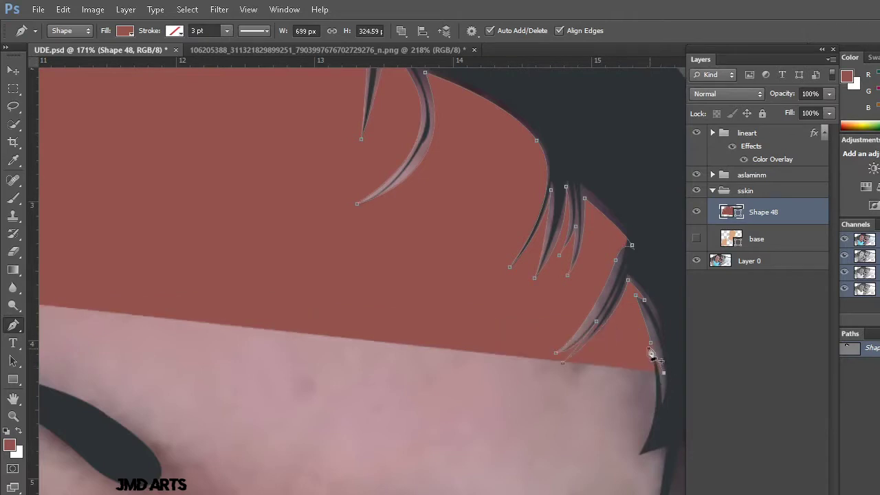
{"action": "left_click", "coordinate": [645, 346]}
{"action": "left_click_drag", "start_coordinate": [638, 440], "coordinate": [639, 435]}
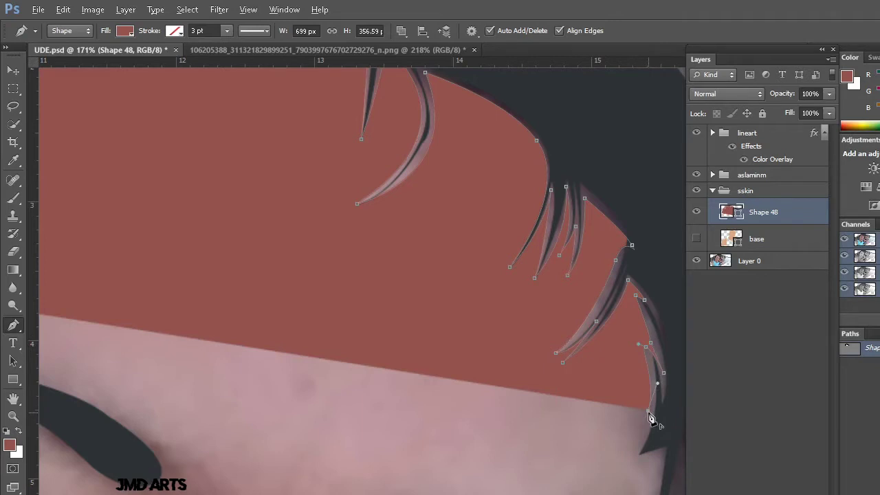
Carry the outline past the lower temple and up across the top of the head
{"action": "scroll", "coordinate": [633, 467], "scroll_direction": "right", "scroll_amount": 2}
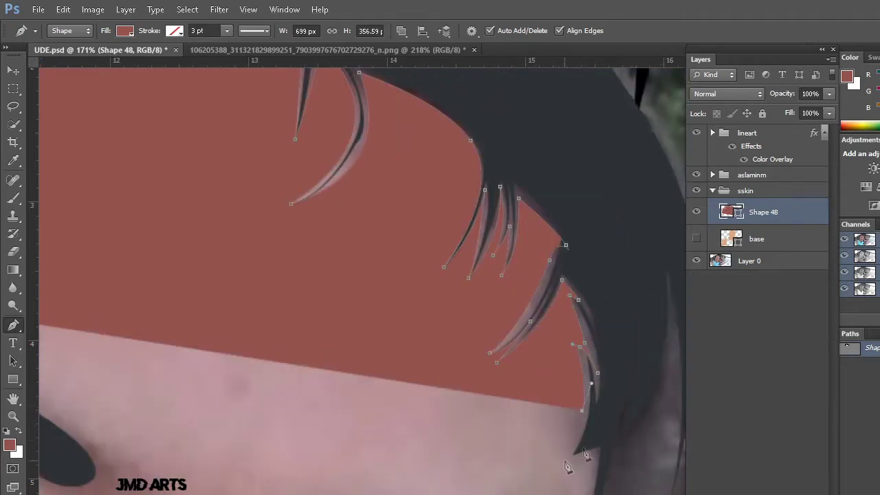
{"action": "left_click_drag", "start_coordinate": [606, 414], "coordinate": [666, 309]}
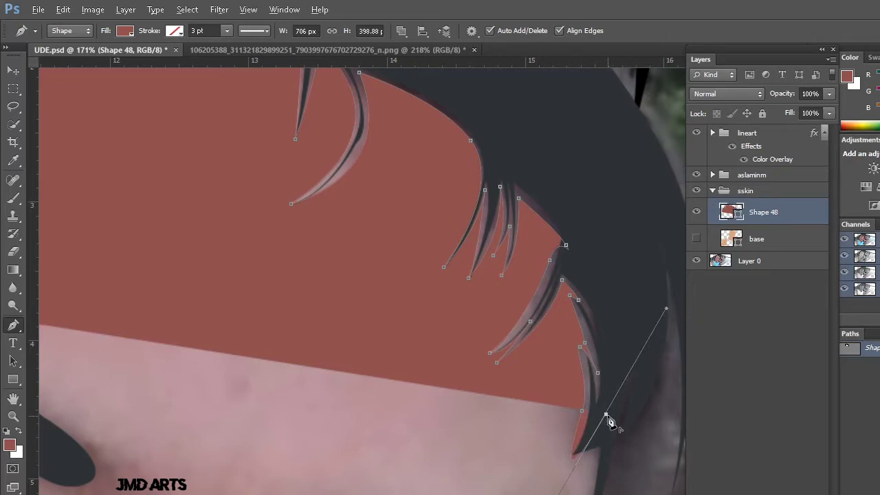
{"action": "scroll", "coordinate": [609, 420], "scroll_direction": "down", "scroll_amount": 2}
{"action": "scroll", "coordinate": [609, 420], "scroll_direction": "down", "scroll_amount": 1}
{"action": "left_click_drag", "start_coordinate": [588, 199], "coordinate": [543, 165]}
{"action": "left_click", "coordinate": [410, 123]}
{"action": "left_click", "coordinate": [321, 131]}
Curve the outline over the top of the hair and close it at the left hairline
{"action": "left_click_drag", "start_coordinate": [243, 140], "coordinate": [221, 147]}
{"action": "left_click_drag", "start_coordinate": [191, 174], "coordinate": [173, 205]}
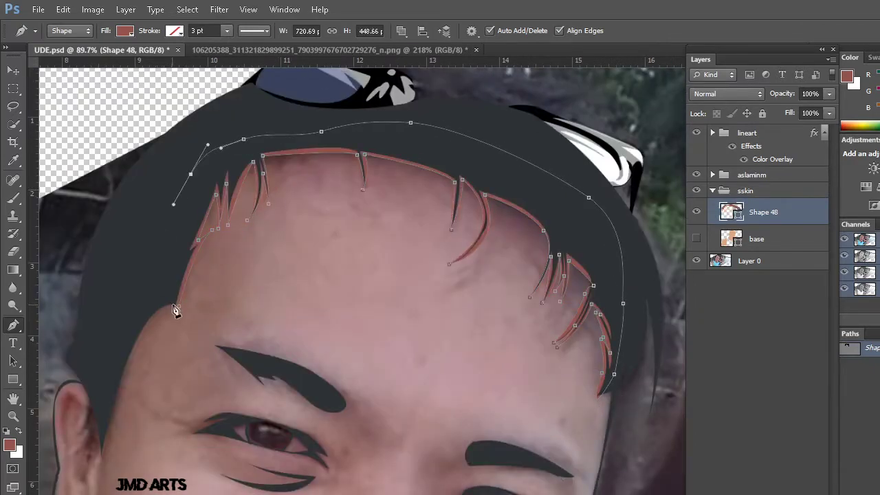
{"action": "left_click", "coordinate": [174, 308]}
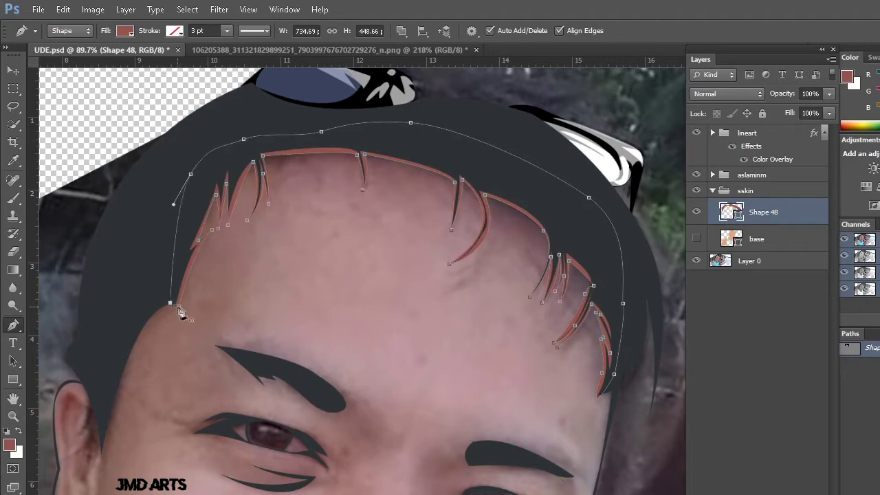
Deselect the shape, preview the base skin layer on and off, then reselect Shape 48
{"action": "left_click", "coordinate": [771, 349]}
{"action": "left_click", "coordinate": [699, 238]}
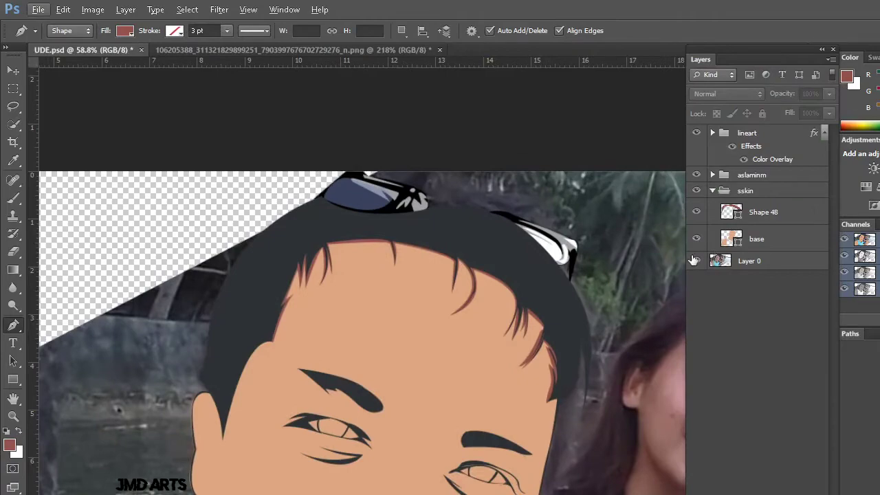
{"action": "left_click", "coordinate": [697, 238]}
{"action": "left_click", "coordinate": [764, 212]}
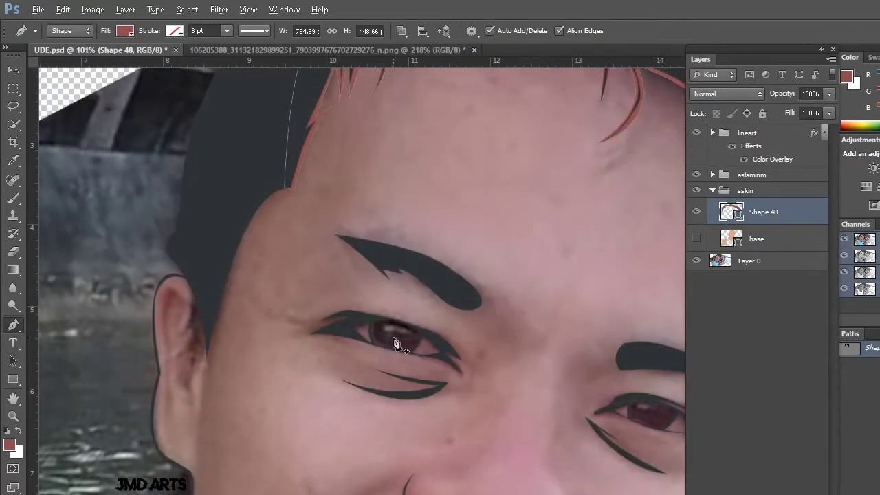
Draw a closed crease shape around the left eye's outer corner
{"action": "scroll", "coordinate": [397, 344], "scroll_direction": "up", "scroll_amount": 3}
{"action": "left_click", "coordinate": [320, 296]}
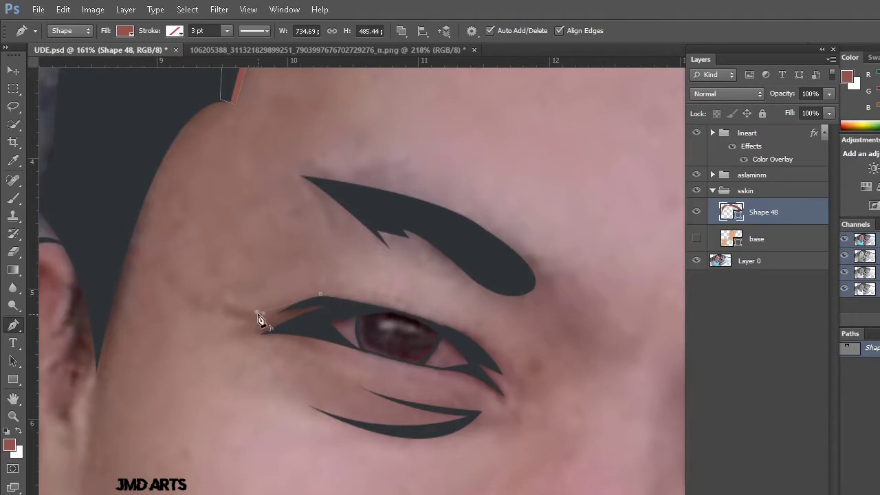
{"action": "left_click_drag", "start_coordinate": [224, 304], "coordinate": [254, 325]}
{"action": "left_click", "coordinate": [229, 335]}
{"action": "left_click_drag", "start_coordinate": [318, 344], "coordinate": [309, 346]}
{"action": "left_click_drag", "start_coordinate": [306, 330], "coordinate": [342, 309]}
{"action": "left_click", "coordinate": [321, 295]}
Draw a crease shape along the left eye's lower eyelid out to a sharp tip
{"action": "left_click", "coordinate": [419, 319]}
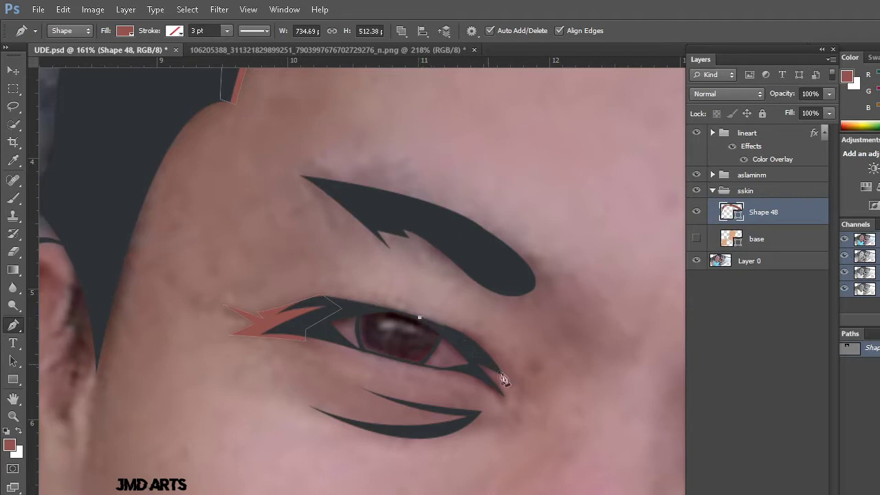
{"action": "mouse_move", "coordinate": [497, 354]}
{"action": "left_mouse_down"}
{"action": "mouse_move", "coordinate": [510, 385]}
{"action": "mouse_move", "coordinate": [491, 371]}
{"action": "left_mouse_up"}
{"action": "left_click", "coordinate": [506, 377]}
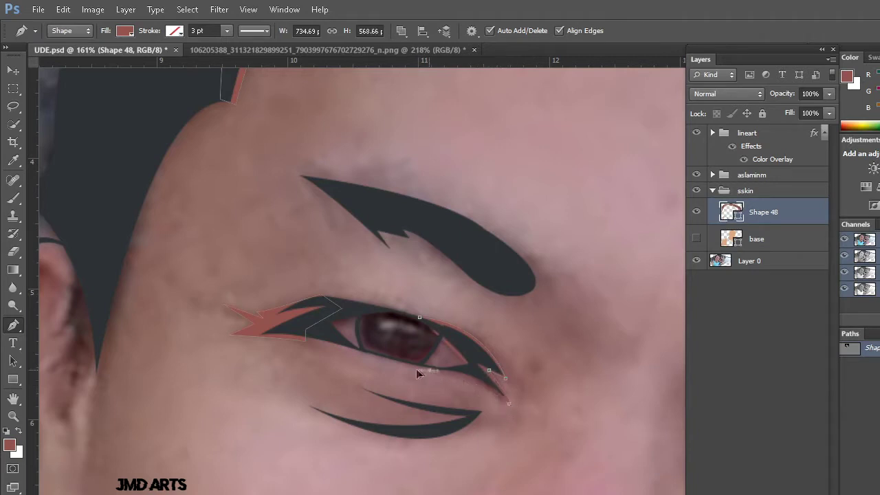
{"action": "left_click_drag", "start_coordinate": [429, 370], "coordinate": [476, 372]}
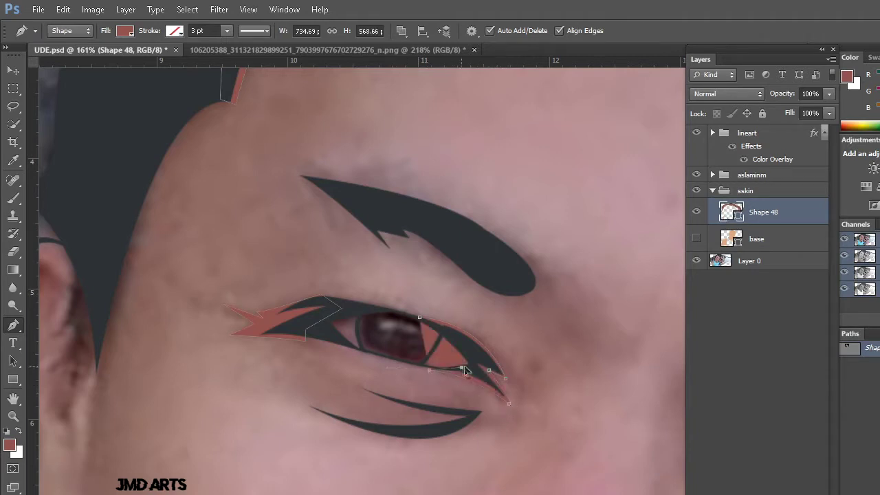
{"action": "left_click_drag", "start_coordinate": [476, 359], "coordinate": [421, 322]}
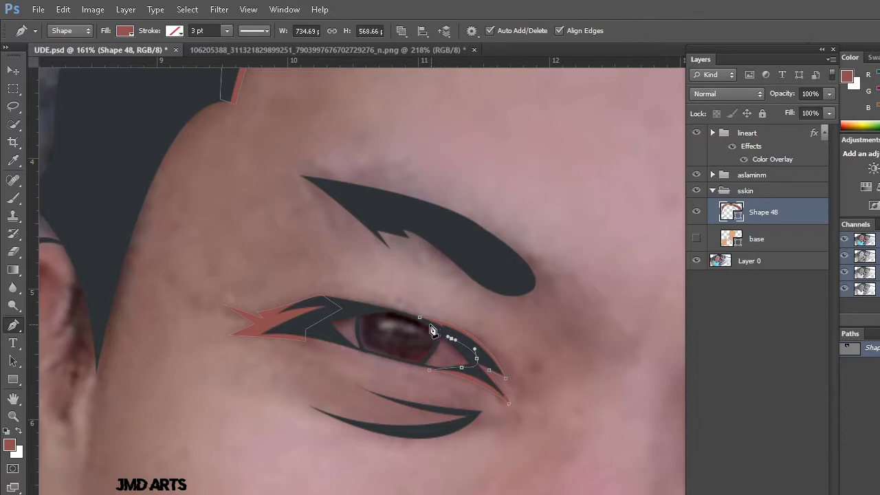
{"action": "scroll", "coordinate": [422, 322], "scroll_direction": "down", "scroll_amount": 2}
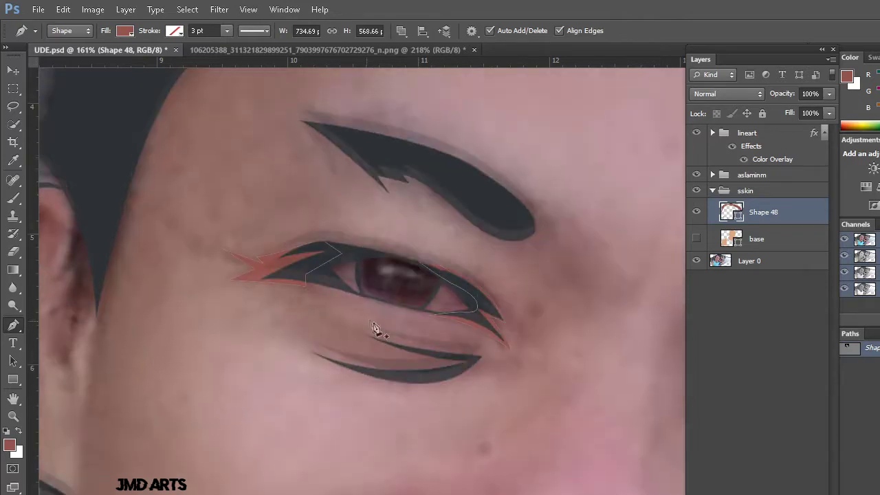
{"action": "scroll", "coordinate": [493, 367], "scroll_direction": "down", "scroll_amount": 2}
{"action": "scroll", "coordinate": [493, 367], "scroll_direction": "up", "scroll_amount": 1}
{"action": "scroll", "coordinate": [573, 409], "scroll_direction": "up", "scroll_amount": 2}
{"action": "scroll", "coordinate": [568, 413], "scroll_direction": "up", "scroll_amount": 1}
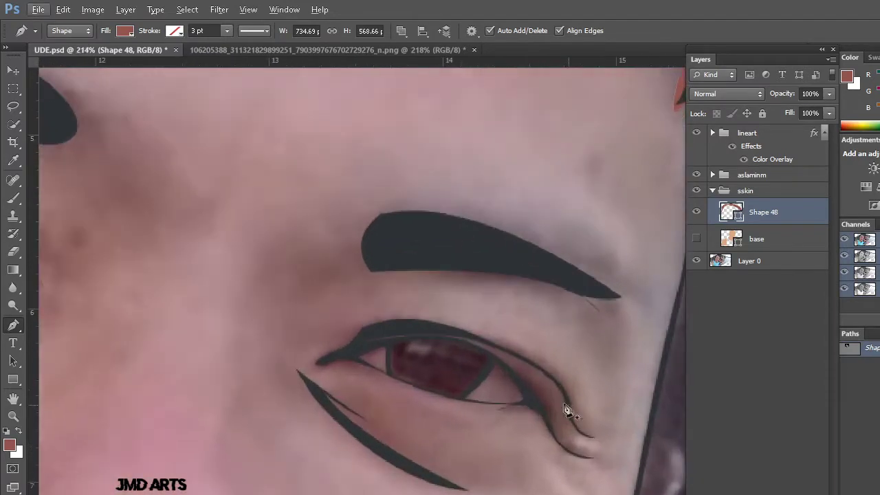
Trace the right eye's shape from the eyeliner tip along the upper lid to the outer fold
{"action": "left_click", "coordinate": [312, 357]}
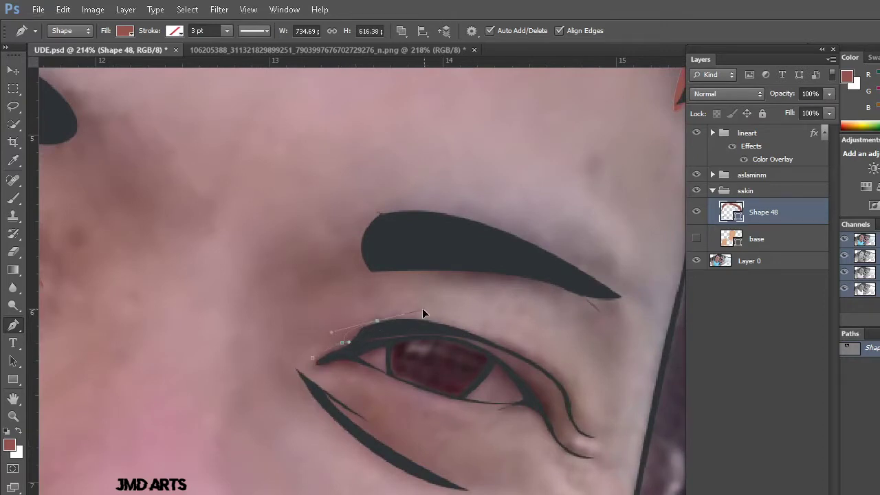
{"action": "left_click", "coordinate": [377, 321]}
{"action": "left_click_drag", "start_coordinate": [569, 388], "coordinate": [632, 474]}
{"action": "left_click", "coordinate": [569, 389]}
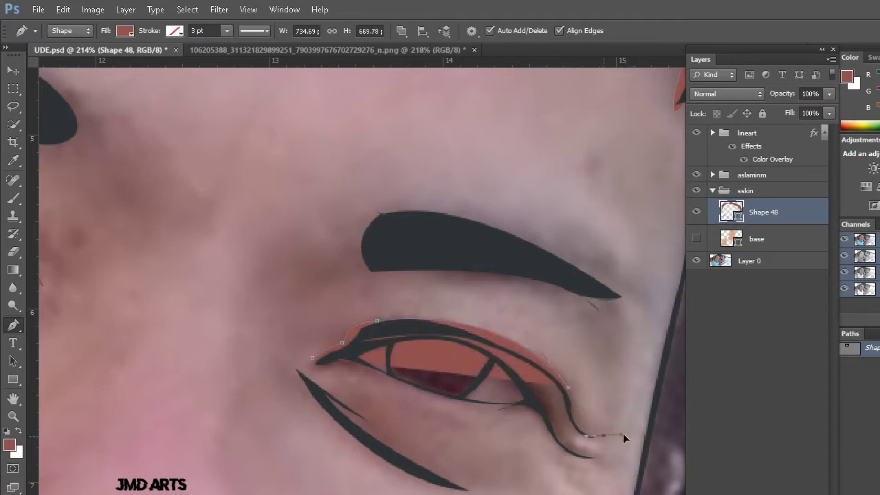
{"action": "left_click", "coordinate": [562, 406]}
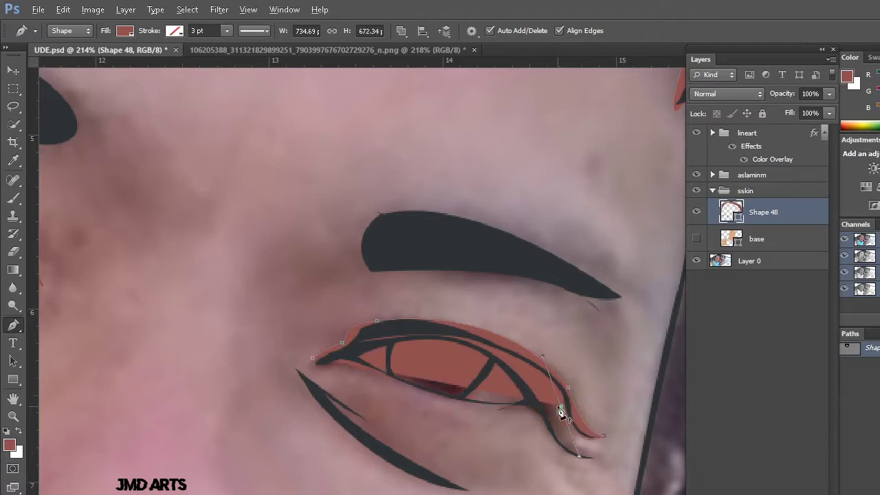
{"action": "left_click", "coordinate": [603, 438]}
Curve the lower fold back under the eye, close the shape, and deselect it
{"action": "mouse_move", "coordinate": [596, 460]}
{"action": "left_mouse_down"}
{"action": "mouse_move", "coordinate": [647, 475]}
{"action": "mouse_move", "coordinate": [564, 408]}
{"action": "left_mouse_up"}
{"action": "left_click", "coordinate": [550, 398], "text": "ctrl"}
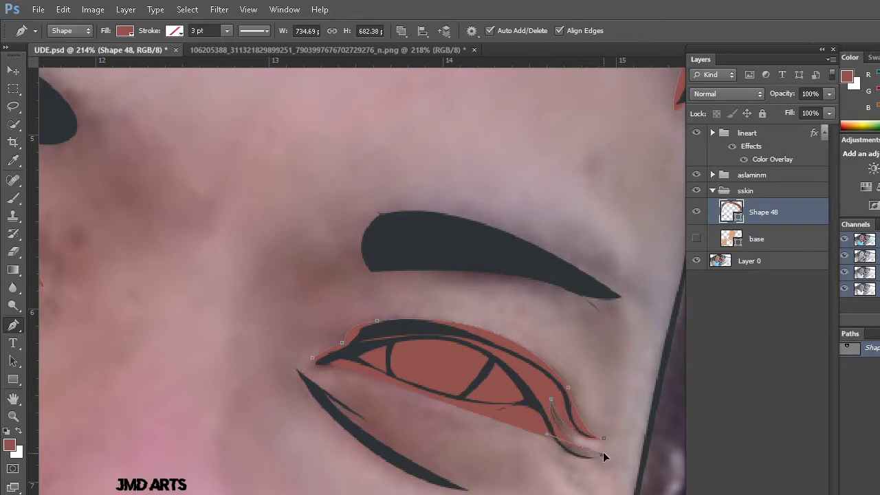
{"action": "left_click", "coordinate": [538, 424]}
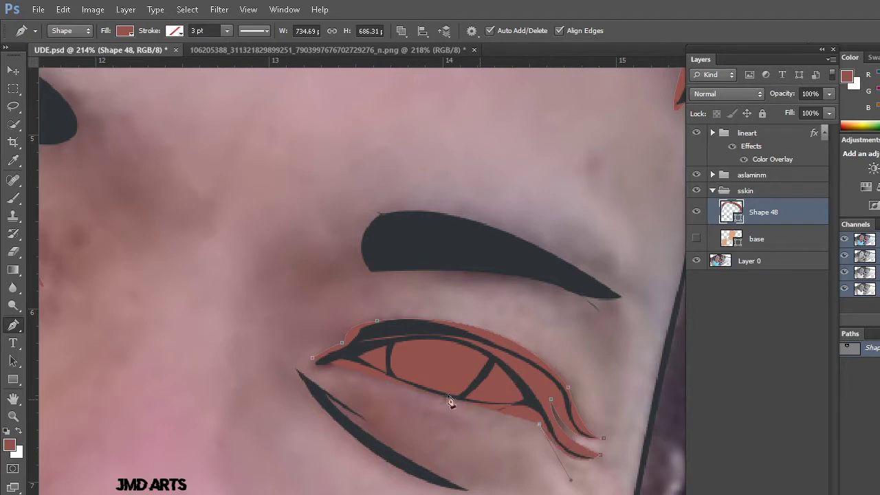
{"action": "left_click_drag", "start_coordinate": [315, 369], "coordinate": [264, 371]}
{"action": "left_click", "coordinate": [314, 361], "text": "ctrl"}
{"action": "left_click", "coordinate": [636, 334], "text": "ctrl"}
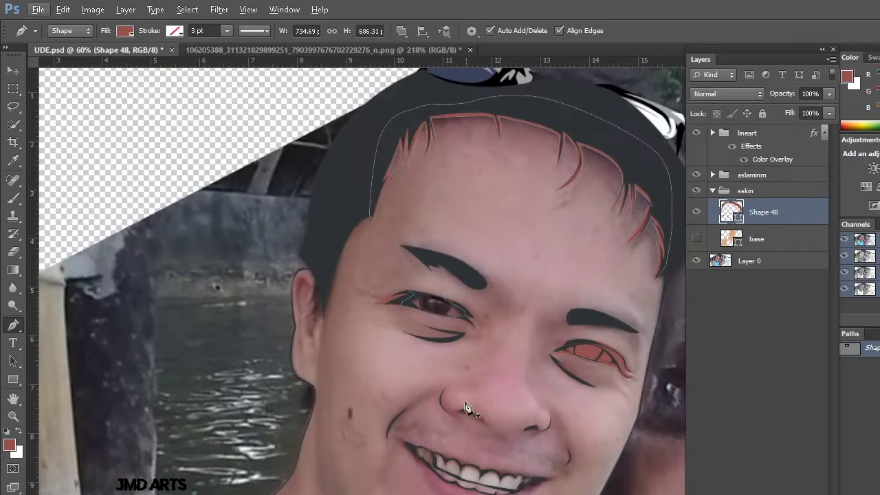
Finish the smile-line crescent crease and commit its path
{"action": "scroll", "coordinate": [424, 414], "scroll_direction": "up", "scroll_amount": 2}
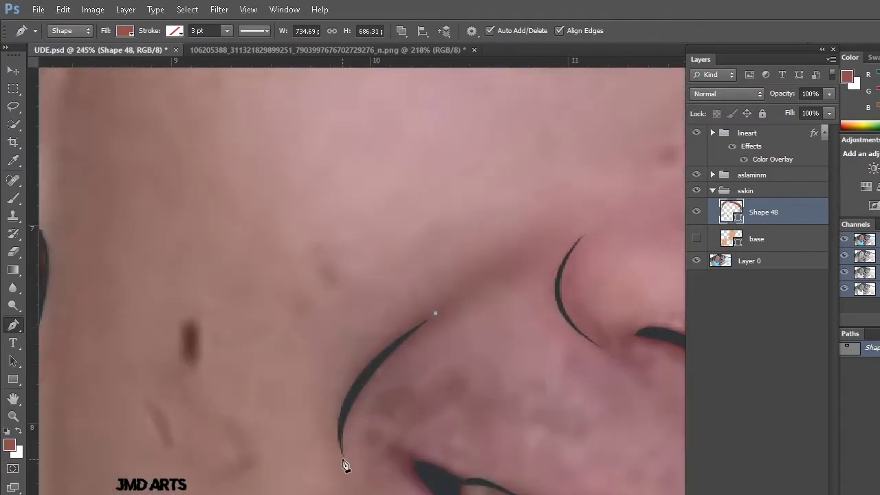
{"action": "left_click", "coordinate": [343, 460]}
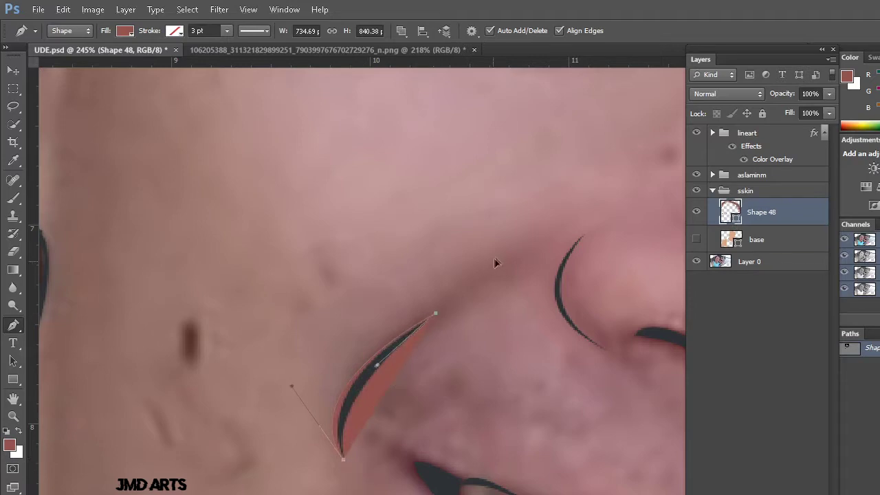
{"action": "key", "text": "Return"}
Draw a curved crease shape along the left nostril's outline
{"action": "scroll", "coordinate": [523, 370], "scroll_direction": "down", "scroll_amount": 3}
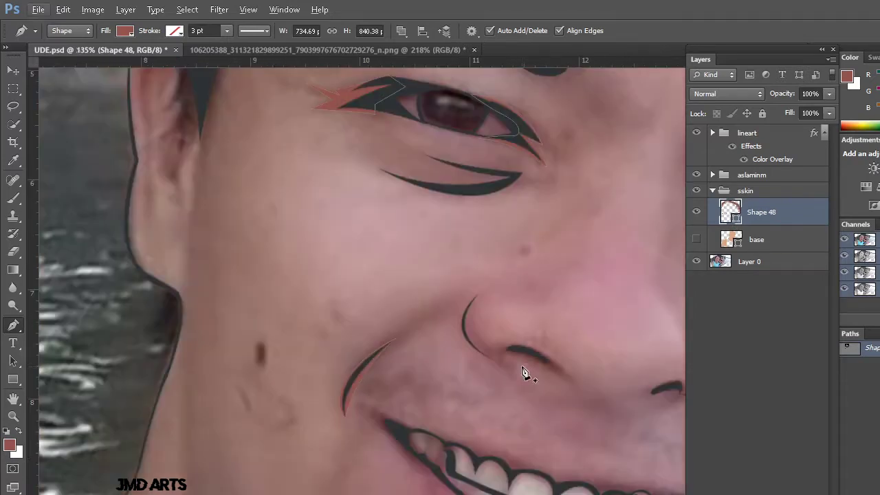
{"action": "scroll", "coordinate": [523, 370], "scroll_direction": "up", "scroll_amount": 1}
{"action": "left_click_drag", "start_coordinate": [392, 349], "coordinate": [440, 377]}
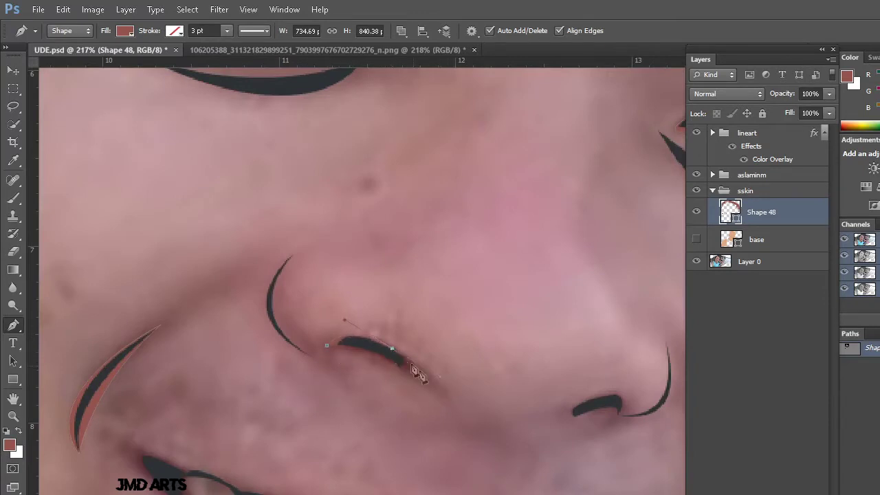
{"action": "left_click_drag", "start_coordinate": [395, 377], "coordinate": [397, 376]}
{"action": "scroll", "coordinate": [377, 363], "scroll_direction": "down", "scroll_amount": 5}
{"action": "scroll", "coordinate": [489, 415], "scroll_direction": "right", "scroll_amount": 5}
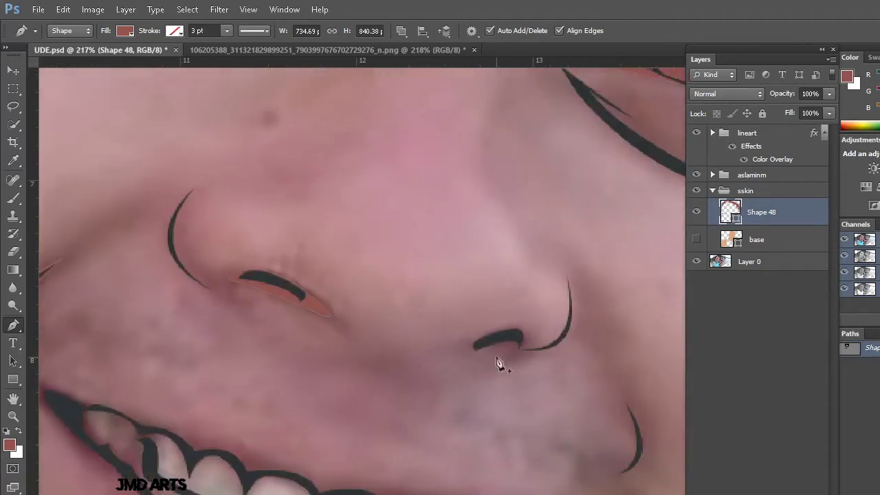
{"action": "left_click_drag", "start_coordinate": [527, 393], "coordinate": [527, 398]}
Draw a curved crease shape hugging the right nostril's outline
{"action": "left_click", "coordinate": [527, 350], "text": "alt"}
{"action": "mouse_move", "coordinate": [568, 282]}
{"action": "left_mouse_down"}
{"action": "mouse_move", "coordinate": [565, 225]}
{"action": "mouse_move", "coordinate": [566, 276]}
{"action": "left_mouse_up"}
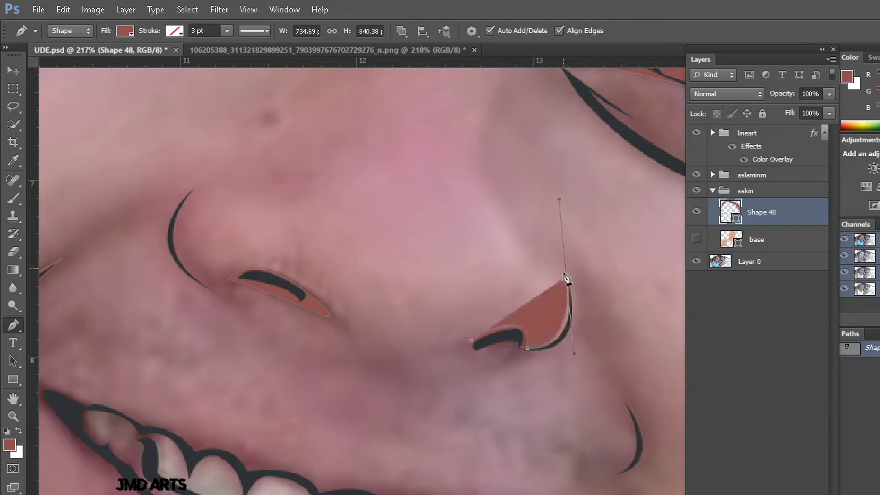
{"action": "left_click_drag", "start_coordinate": [436, 346], "coordinate": [440, 349]}
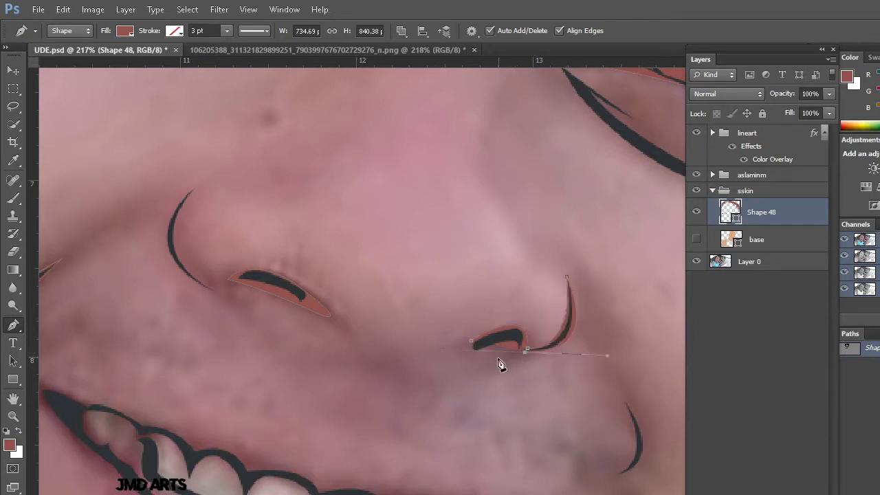
{"action": "left_click_drag", "start_coordinate": [498, 355], "coordinate": [476, 358]}
{"action": "scroll", "coordinate": [267, 370], "scroll_direction": "down", "scroll_amount": 2}
{"action": "scroll", "coordinate": [275, 388], "scroll_direction": "down", "scroll_amount": 2}
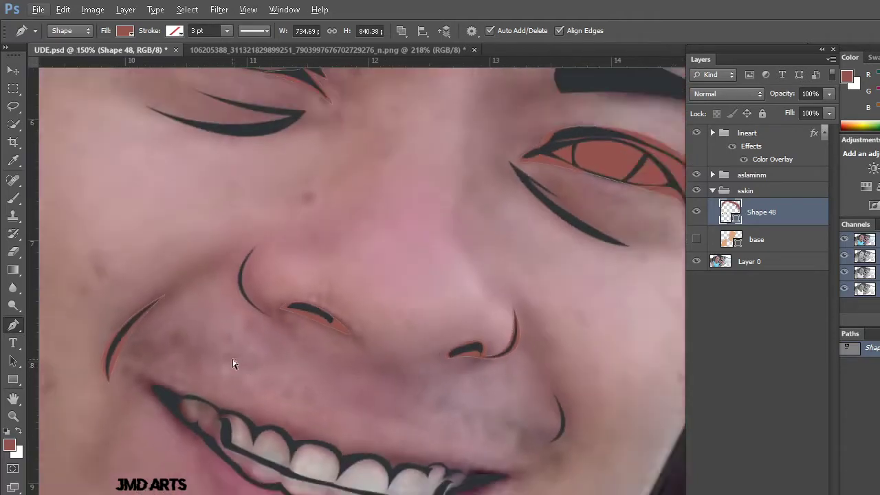
{"action": "scroll", "coordinate": [236, 367], "scroll_direction": "down", "scroll_amount": 2}
{"action": "scroll", "coordinate": [226, 359], "scroll_direction": "down", "scroll_amount": 2}
{"action": "scroll", "coordinate": [259, 261], "scroll_direction": "up", "scroll_amount": 2}
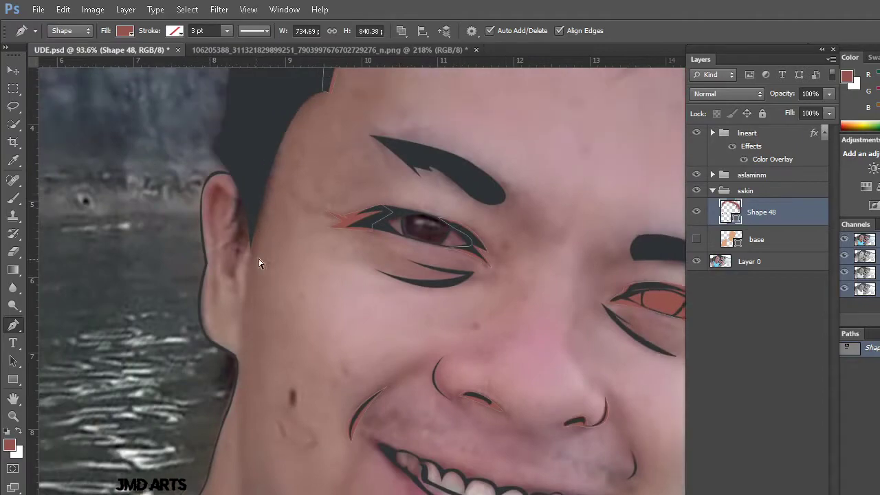
{"action": "scroll", "coordinate": [344, 358], "scroll_direction": "down", "scroll_amount": 2}
{"action": "scroll", "coordinate": [383, 413], "scroll_direction": "down", "scroll_amount": 3}
{"action": "scroll", "coordinate": [440, 413], "scroll_direction": "down", "scroll_amount": 1}
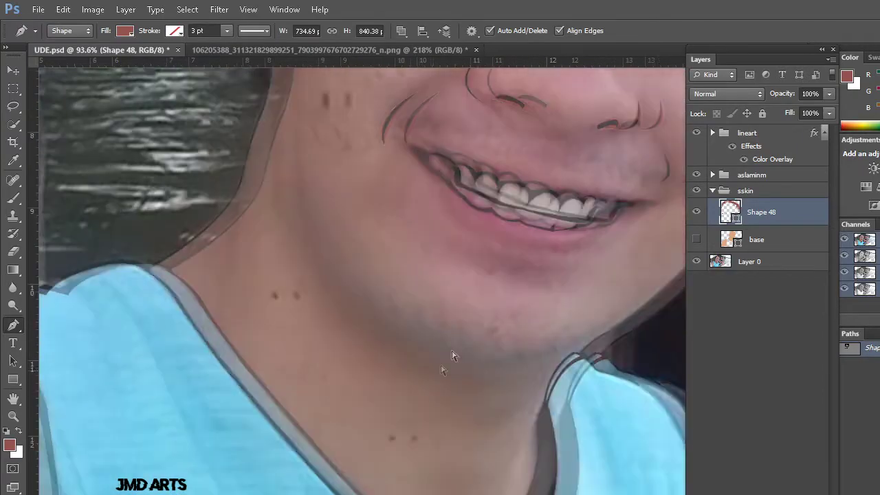
{"action": "scroll", "coordinate": [460, 358], "scroll_direction": "right", "scroll_amount": 2}
{"action": "scroll", "coordinate": [463, 344], "scroll_direction": "right", "scroll_amount": 1}
{"action": "scroll", "coordinate": [462, 344], "scroll_direction": "up", "scroll_amount": 2}
{"action": "scroll", "coordinate": [459, 342], "scroll_direction": "right", "scroll_amount": 1}
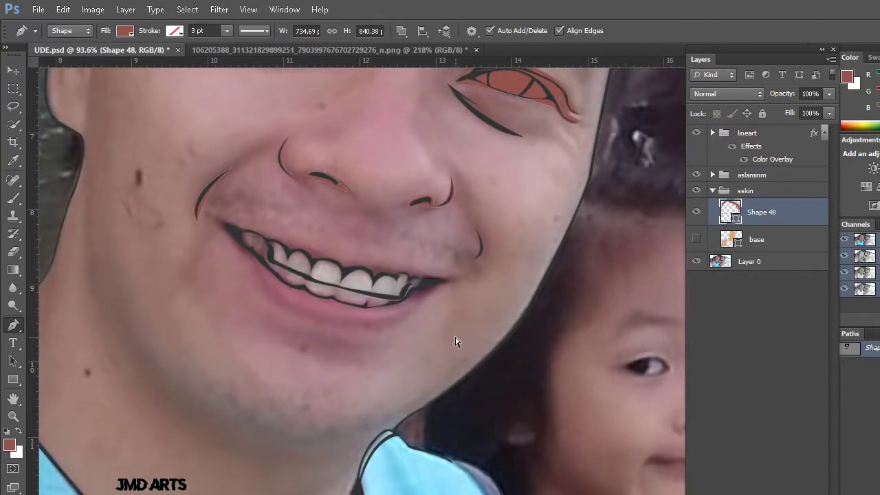
{"action": "scroll", "coordinate": [457, 343], "scroll_direction": "right", "scroll_amount": 2}
{"action": "scroll", "coordinate": [455, 342], "scroll_direction": "up", "scroll_amount": 2}
{"action": "scroll", "coordinate": [456, 342], "scroll_direction": "right", "scroll_amount": 1}
{"action": "scroll", "coordinate": [455, 342], "scroll_direction": "up", "scroll_amount": 2}
{"action": "scroll", "coordinate": [454, 340], "scroll_direction": "up", "scroll_amount": 1}
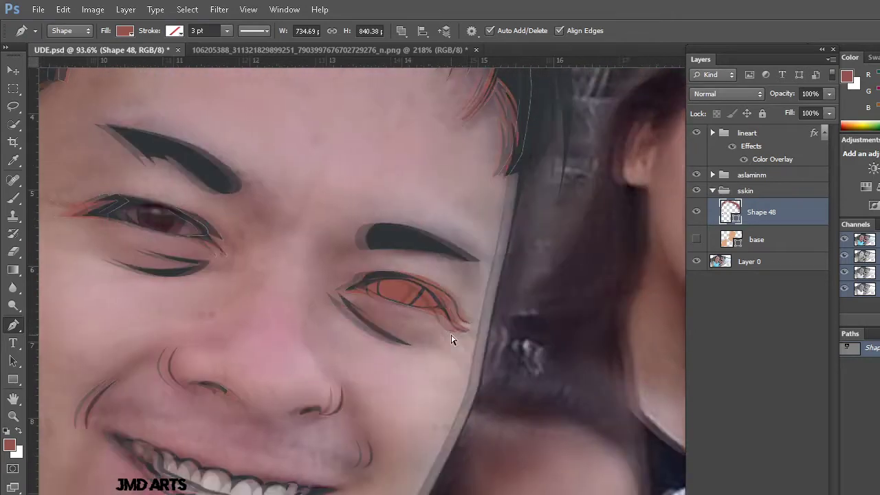
{"action": "scroll", "coordinate": [452, 337], "scroll_direction": "left", "scroll_amount": 2}
{"action": "scroll", "coordinate": [440, 338], "scroll_direction": "up", "scroll_amount": 2}
{"action": "scroll", "coordinate": [431, 337], "scroll_direction": "up", "scroll_amount": 3}
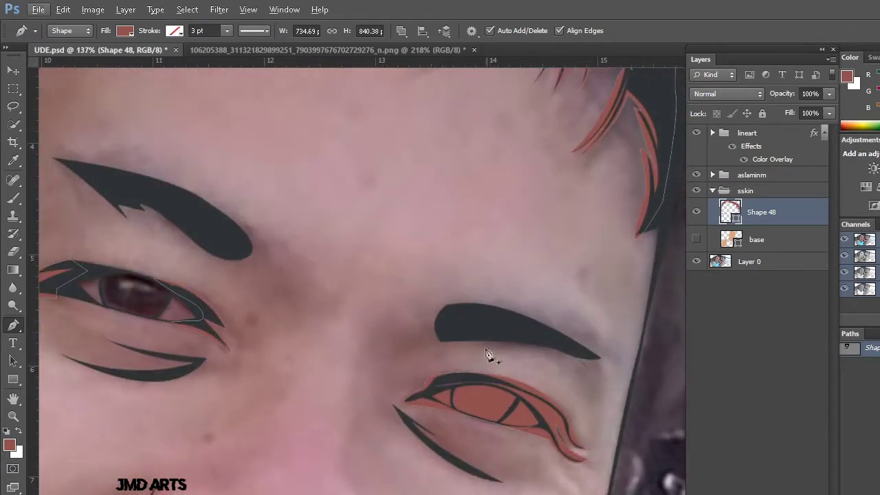
{"action": "left_click_drag", "start_coordinate": [581, 358], "coordinate": [503, 323]}
{"action": "left_click", "coordinate": [477, 334]}
{"action": "left_click", "coordinate": [449, 303]}
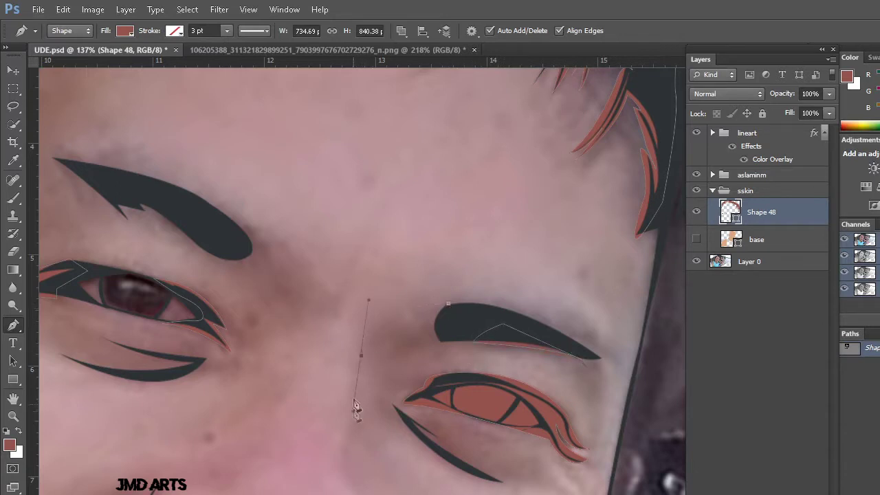
{"action": "left_click_drag", "start_coordinate": [357, 408], "coordinate": [356, 408]}
{"action": "left_click", "coordinate": [361, 355], "text": "alt"}
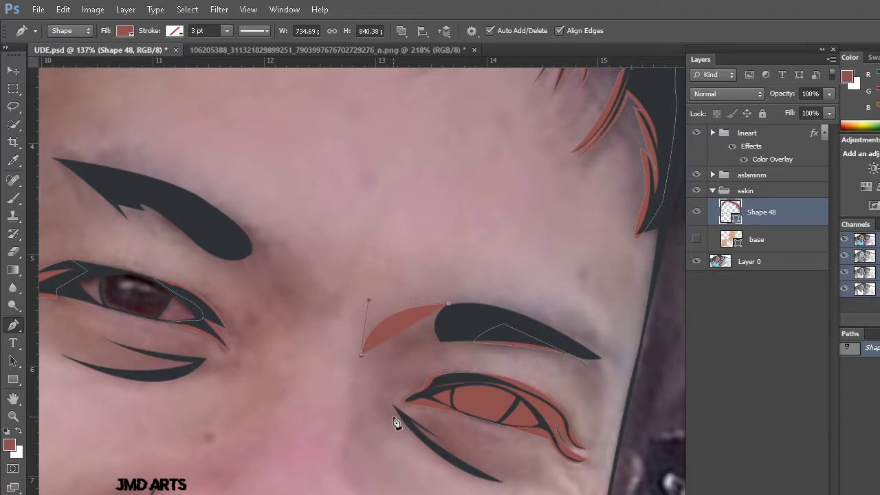
{"action": "key", "text": "ctrl+z"}
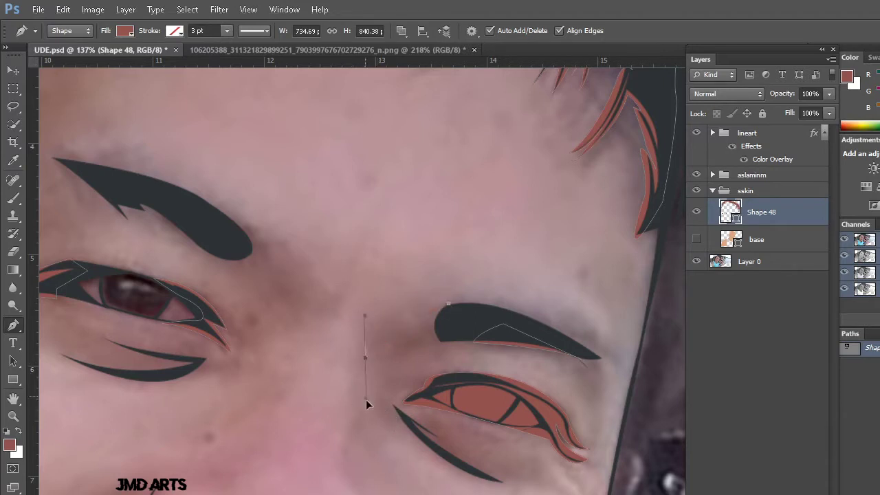
{"action": "left_click_drag", "start_coordinate": [367, 405], "coordinate": [367, 405]}
{"action": "key", "text": "ctrl+z"}
{"action": "right_click", "coordinate": [452, 310]}
{"action": "left_click", "coordinate": [524, 12]}
Trace a closed reddish crease along the hairline down to the ear, with pointed strand tips
{"action": "scroll", "coordinate": [301, 335], "scroll_direction": "up", "scroll_amount": 2}
{"action": "scroll", "coordinate": [301, 335], "scroll_direction": "up", "scroll_amount": 1}
{"action": "scroll", "coordinate": [303, 333], "scroll_direction": "left", "scroll_amount": 5}
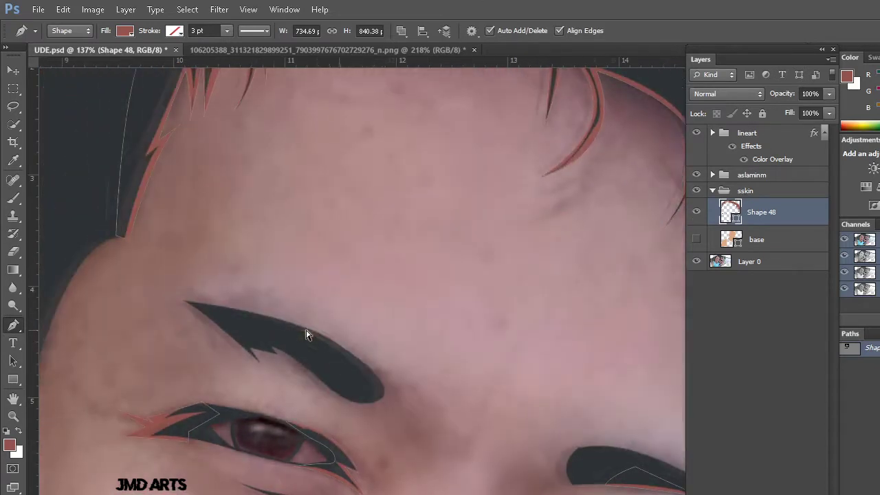
{"action": "scroll", "coordinate": [307, 332], "scroll_direction": "left", "scroll_amount": 4}
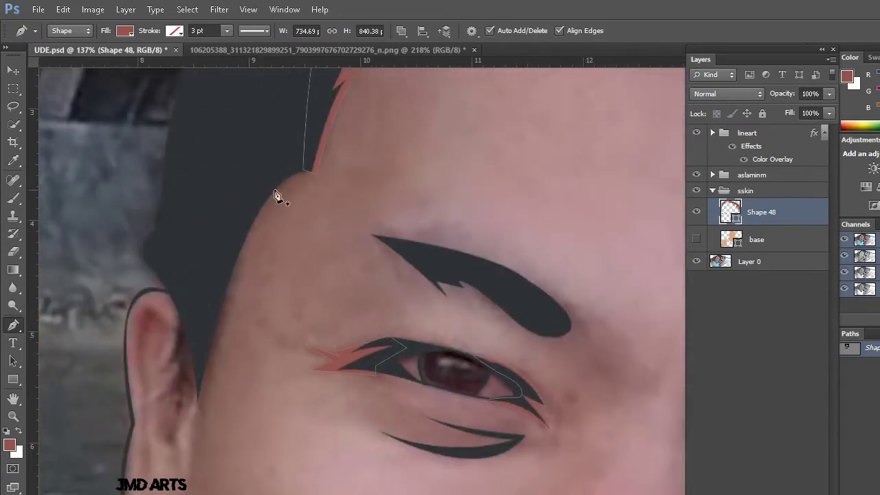
{"action": "left_click", "coordinate": [272, 187]}
{"action": "left_click_drag", "start_coordinate": [201, 379], "coordinate": [201, 406]}
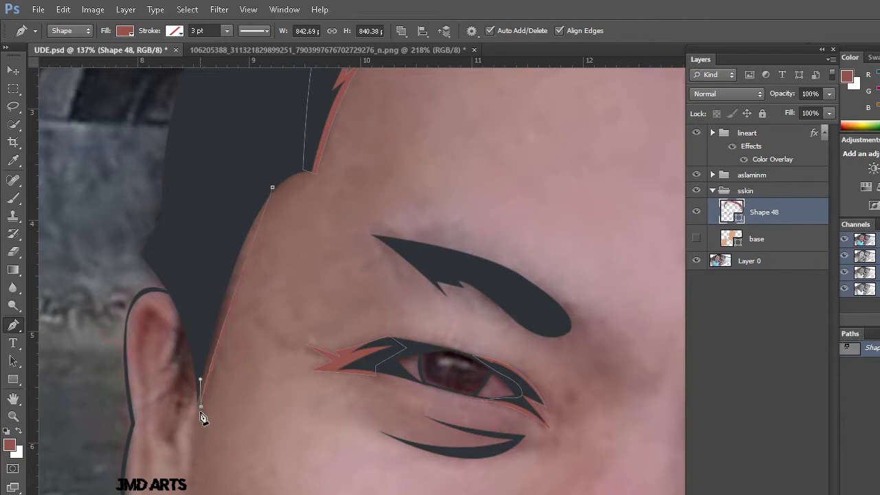
{"action": "left_click_drag", "start_coordinate": [199, 414], "coordinate": [188, 386]}
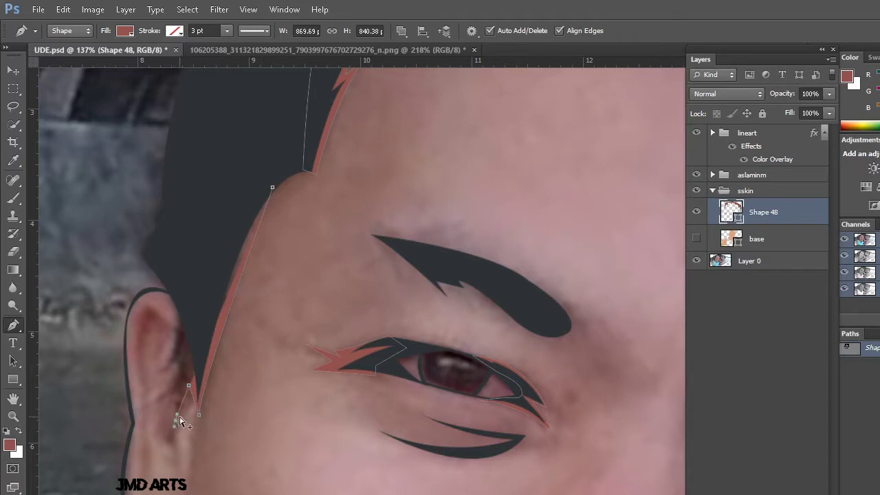
{"action": "left_click_drag", "start_coordinate": [177, 421], "coordinate": [184, 380]}
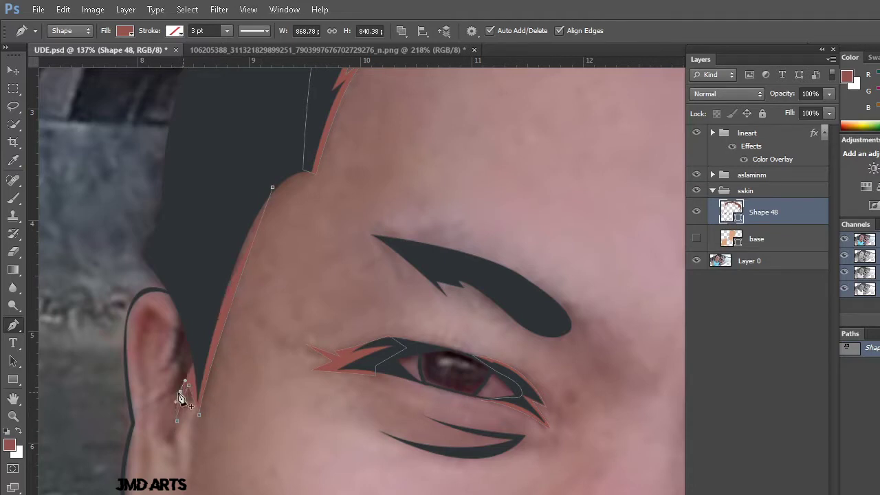
{"action": "mouse_move", "coordinate": [157, 405]}
{"action": "left_mouse_down"}
{"action": "mouse_move", "coordinate": [171, 397]}
{"action": "mouse_move", "coordinate": [177, 362]}
{"action": "left_mouse_up"}
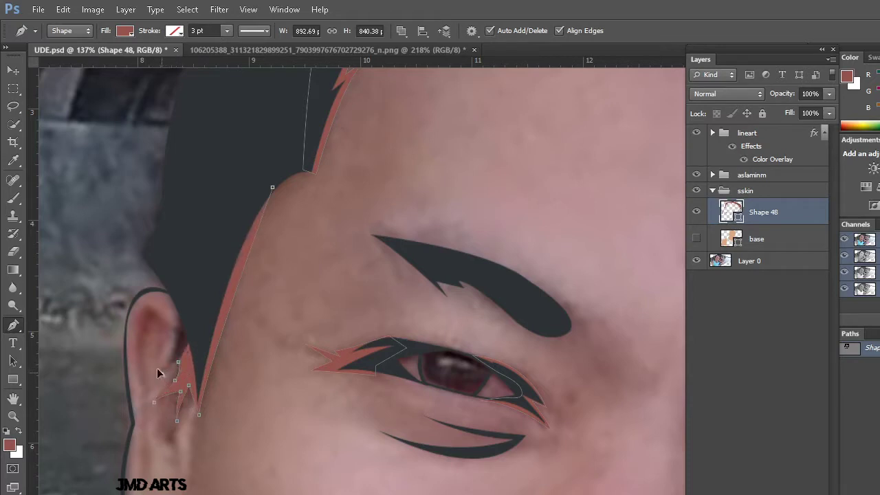
{"action": "left_click_drag", "start_coordinate": [182, 308], "coordinate": [180, 263]}
{"action": "left_click_drag", "start_coordinate": [197, 227], "coordinate": [216, 197]}
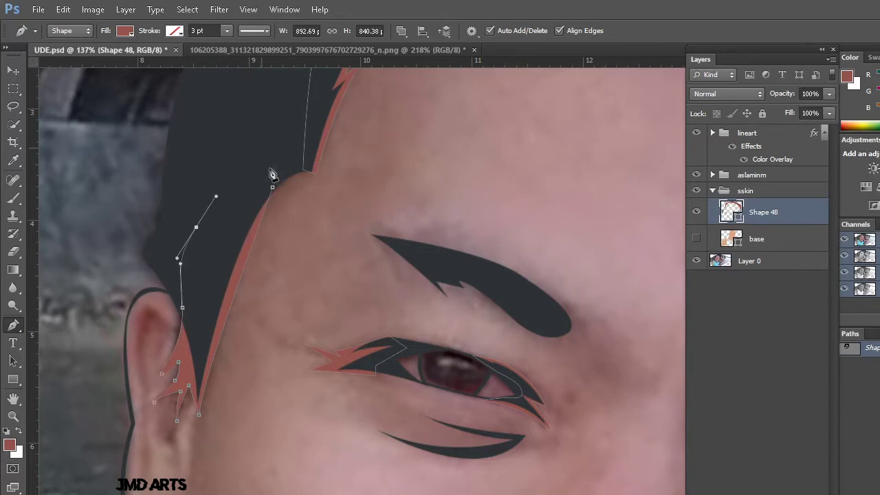
{"action": "left_click", "coordinate": [275, 190]}
Pan around the canvas to review the finished sideburn crease
{"action": "scroll", "coordinate": [334, 296], "scroll_direction": "down", "scroll_amount": 5}
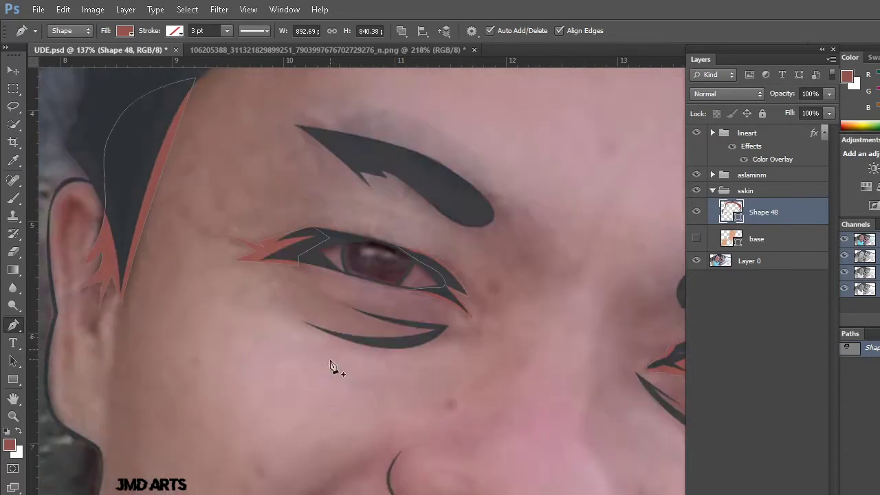
{"action": "scroll", "coordinate": [348, 349], "scroll_direction": "right", "scroll_amount": 3}
{"action": "scroll", "coordinate": [367, 330], "scroll_direction": "up", "scroll_amount": 2}
{"action": "scroll", "coordinate": [367, 331], "scroll_direction": "down", "scroll_amount": 3}
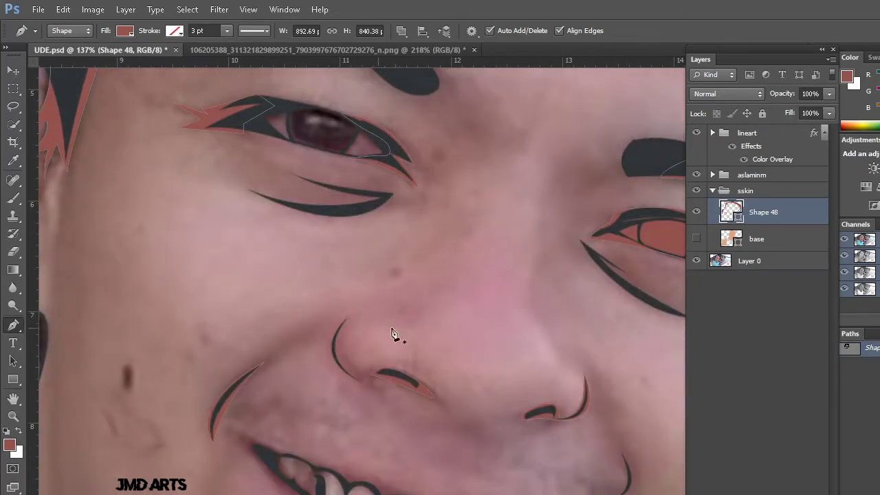
{"action": "scroll", "coordinate": [393, 337], "scroll_direction": "right", "scroll_amount": 2}
{"action": "scroll", "coordinate": [403, 341], "scroll_direction": "down", "scroll_amount": 2}
{"action": "scroll", "coordinate": [320, 407], "scroll_direction": "down", "scroll_amount": 1}
{"action": "scroll", "coordinate": [277, 446], "scroll_direction": "up", "scroll_amount": 1}
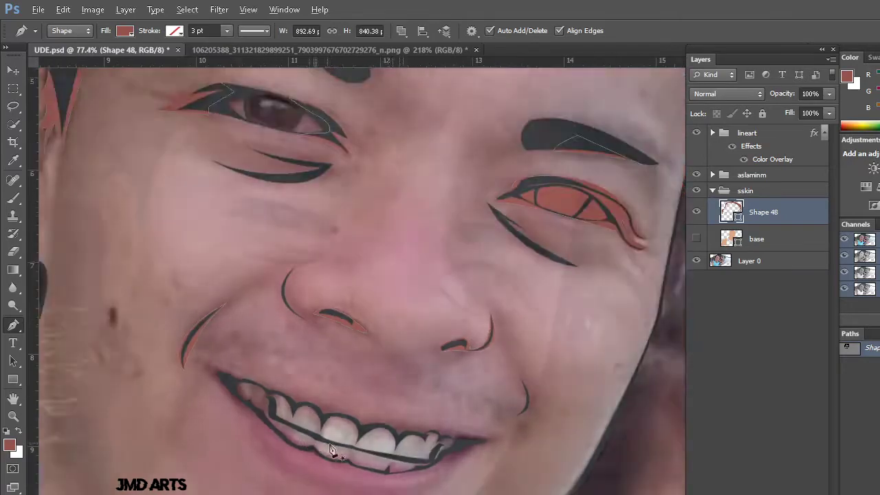
{"action": "scroll", "coordinate": [375, 440], "scroll_direction": "up", "scroll_amount": 1}
{"action": "scroll", "coordinate": [375, 440], "scroll_direction": "up", "scroll_amount": 1}
{"action": "scroll", "coordinate": [375, 440], "scroll_direction": "up", "scroll_amount": 3}
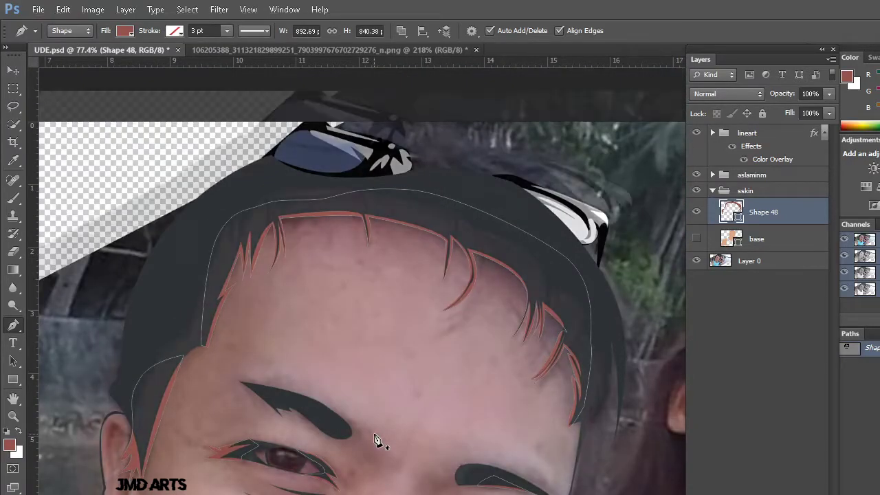
{"action": "scroll", "coordinate": [375, 440], "scroll_direction": "up", "scroll_amount": 1}
{"action": "scroll", "coordinate": [507, 413], "scroll_direction": "down", "scroll_amount": 2}
{"action": "scroll", "coordinate": [480, 448], "scroll_direction": "down", "scroll_amount": 1}
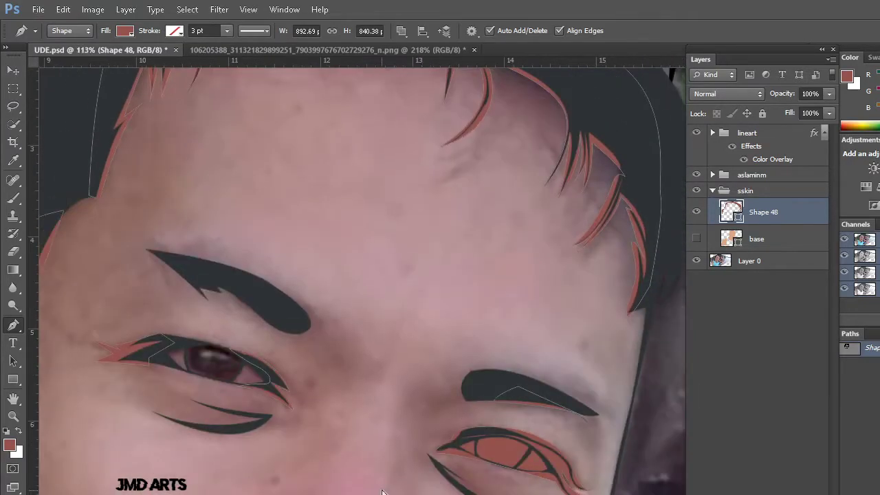
{"action": "scroll", "coordinate": [359, 476], "scroll_direction": "down", "scroll_amount": 1}
{"action": "scroll", "coordinate": [359, 476], "scroll_direction": "down", "scroll_amount": 1}
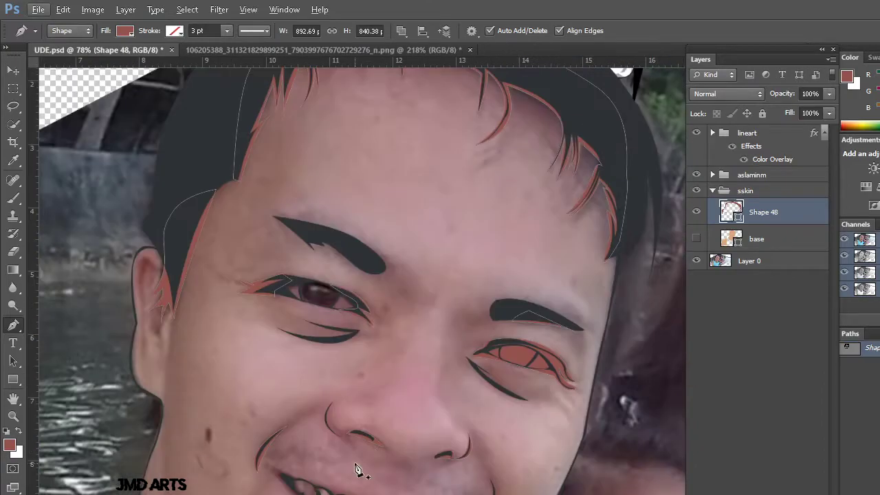
Preview the creases over the flat skin layer, then hide it and reselect Shape 48
{"action": "left_click", "coordinate": [783, 335]}
{"action": "left_click", "coordinate": [696, 238]}
{"action": "scroll", "coordinate": [432, 372], "scroll_direction": "down", "scroll_amount": 2}
{"action": "scroll", "coordinate": [431, 372], "scroll_direction": "right", "scroll_amount": 1}
{"action": "scroll", "coordinate": [432, 372], "scroll_direction": "down", "scroll_amount": 3}
{"action": "scroll", "coordinate": [431, 371], "scroll_direction": "down", "scroll_amount": 1}
{"action": "scroll", "coordinate": [432, 371], "scroll_direction": "left", "scroll_amount": 1}
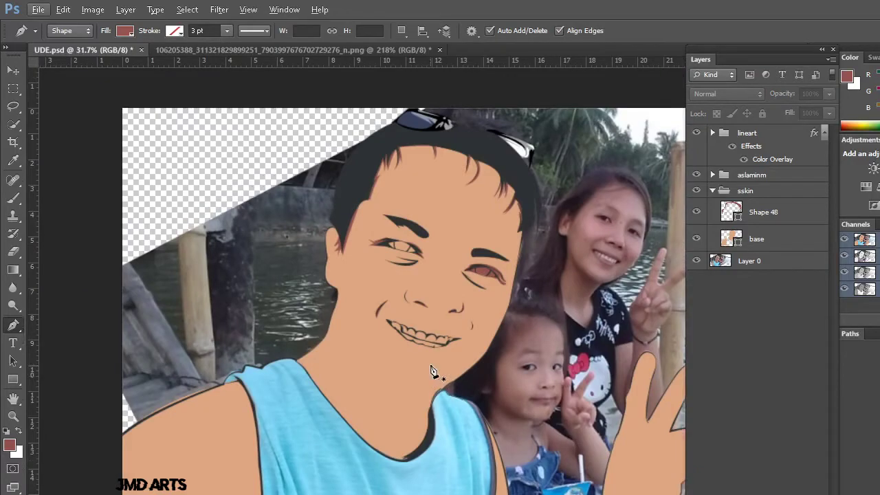
{"action": "left_click", "coordinate": [696, 238]}
{"action": "left_click", "coordinate": [763, 212]}
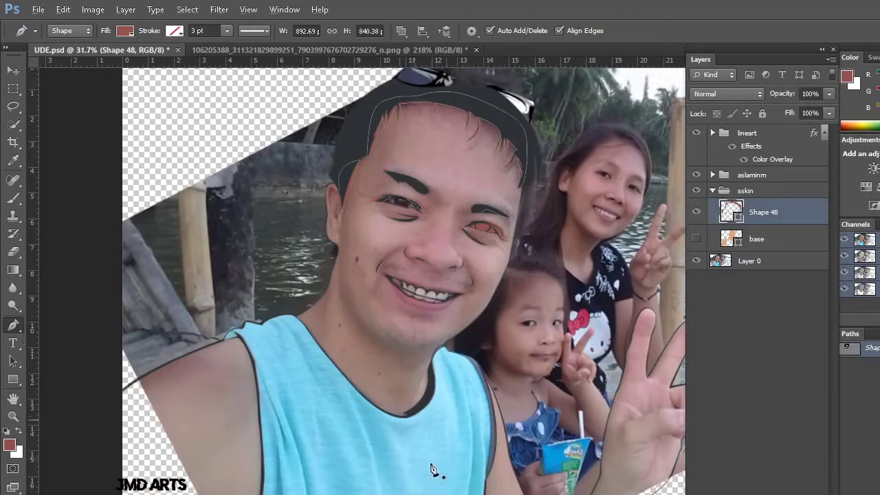
Trace a thin reddish crease down the jaw edge and left side of the neck
{"action": "scroll", "coordinate": [332, 344], "scroll_direction": "up", "scroll_amount": 3}
{"action": "scroll", "coordinate": [334, 339], "scroll_direction": "up", "scroll_amount": 1}
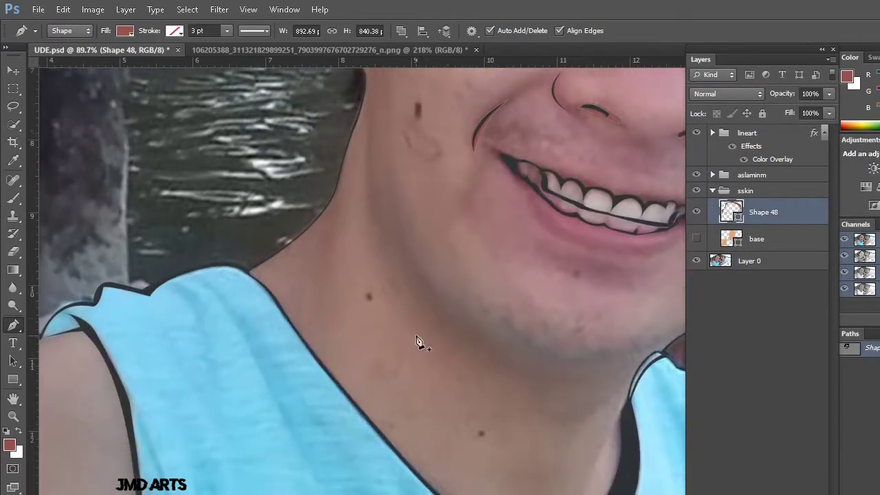
{"action": "scroll", "coordinate": [419, 342], "scroll_direction": "up", "scroll_amount": 1}
{"action": "scroll", "coordinate": [564, 335], "scroll_direction": "up", "scroll_amount": 1}
{"action": "scroll", "coordinate": [564, 332], "scroll_direction": "up", "scroll_amount": 2}
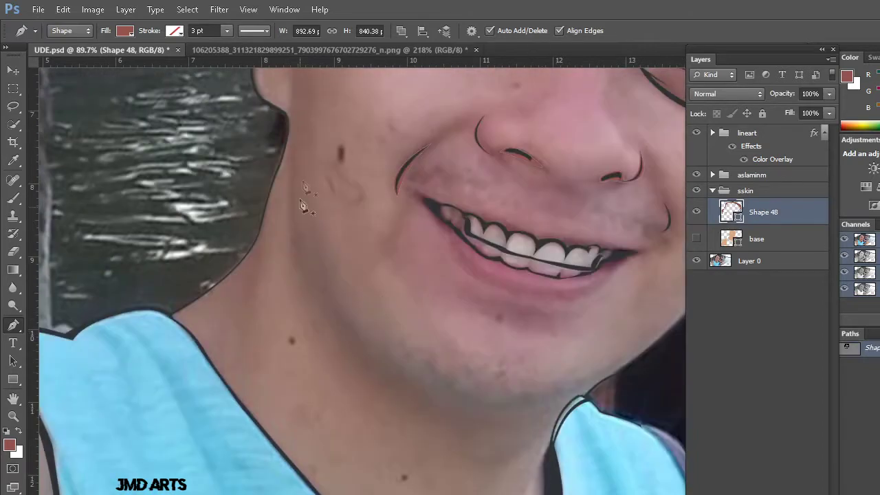
{"action": "left_click", "coordinate": [290, 127]}
{"action": "left_click_drag", "start_coordinate": [326, 315], "coordinate": [336, 323]}
{"action": "left_click", "coordinate": [312, 288], "text": "alt"}
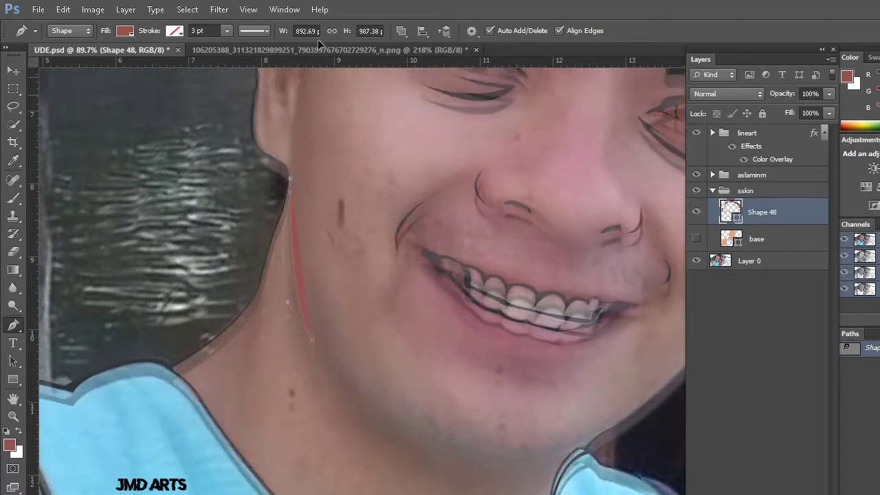
{"action": "scroll", "coordinate": [302, 131], "scroll_direction": "up", "scroll_amount": 5}
{"action": "key", "text": "Escape"}
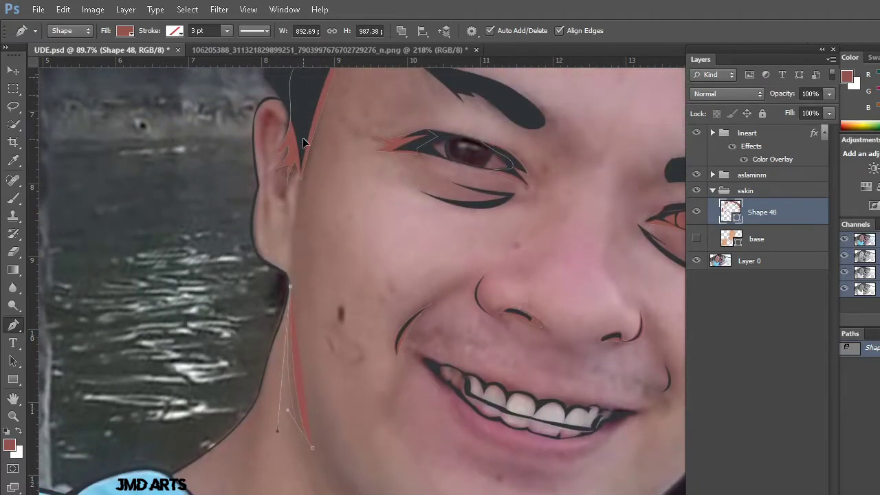
{"action": "left_click", "coordinate": [289, 284]}
Move back out and turn the flat orange skin layer back on
{"action": "scroll", "coordinate": [294, 334], "scroll_direction": "up", "scroll_amount": 5}
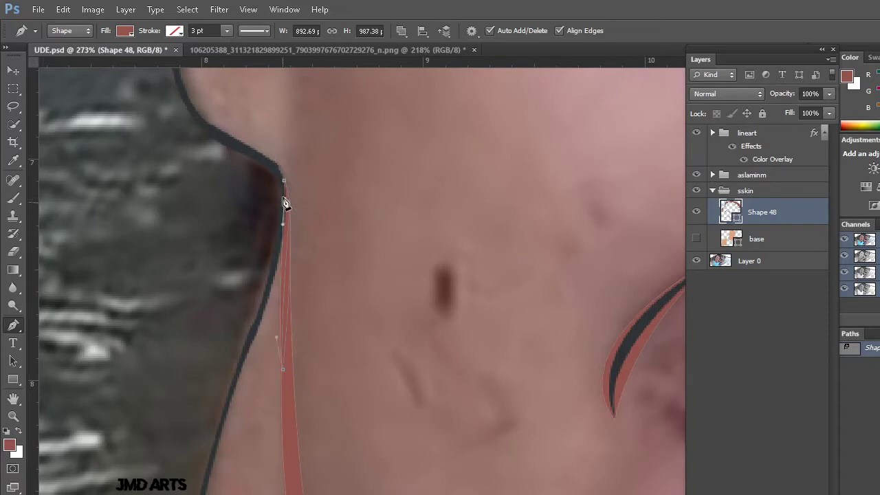
{"action": "scroll", "coordinate": [338, 262], "scroll_direction": "down", "scroll_amount": 1}
{"action": "scroll", "coordinate": [365, 311], "scroll_direction": "down", "scroll_amount": 1}
{"action": "scroll", "coordinate": [393, 361], "scroll_direction": "down", "scroll_amount": 2}
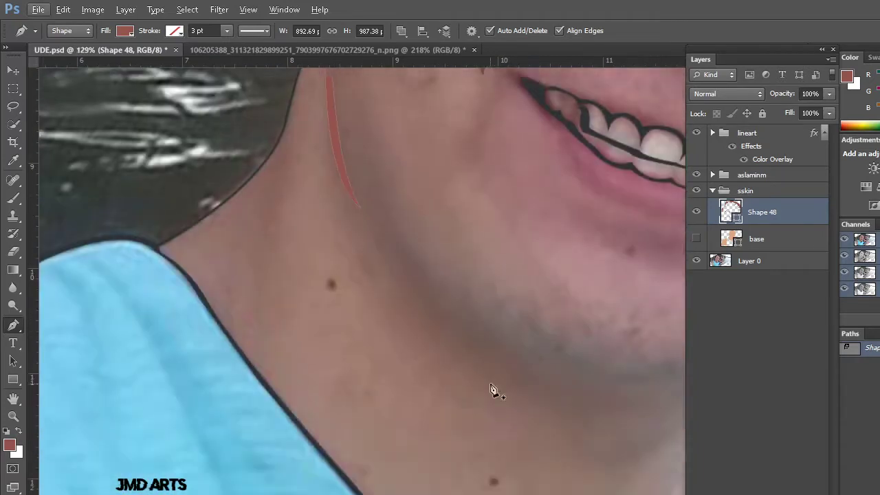
{"action": "scroll", "coordinate": [490, 390], "scroll_direction": "down", "scroll_amount": 2}
{"action": "scroll", "coordinate": [489, 389], "scroll_direction": "down", "scroll_amount": 1}
{"action": "scroll", "coordinate": [485, 412], "scroll_direction": "down", "scroll_amount": 1}
{"action": "scroll", "coordinate": [487, 414], "scroll_direction": "down", "scroll_amount": 1}
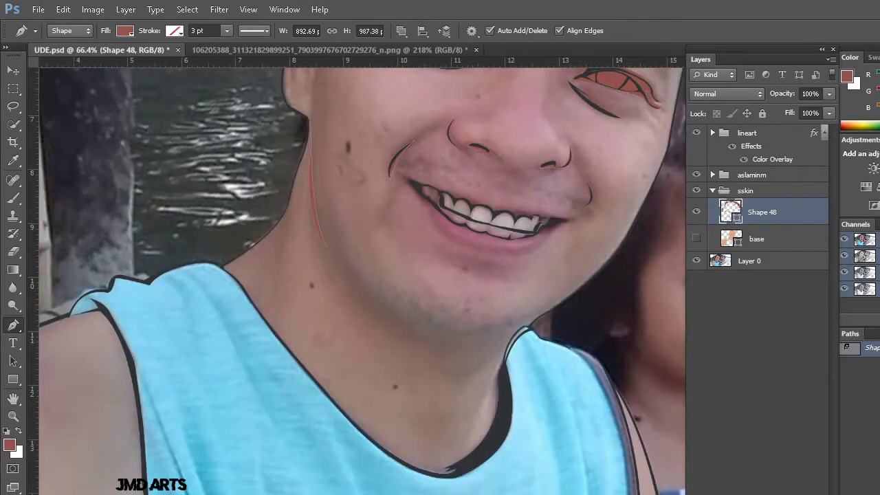
{"action": "left_click", "coordinate": [697, 239]}
{"action": "scroll", "coordinate": [468, 316], "scroll_direction": "down", "scroll_amount": 2}
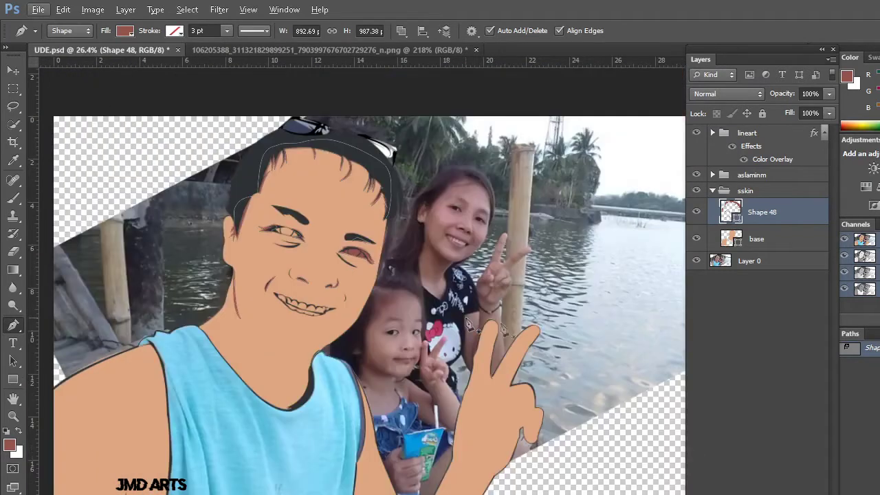
Hide the flat skin layer, make Shape 48 active and zoom in on the arm
{"action": "left_click", "coordinate": [717, 357]}
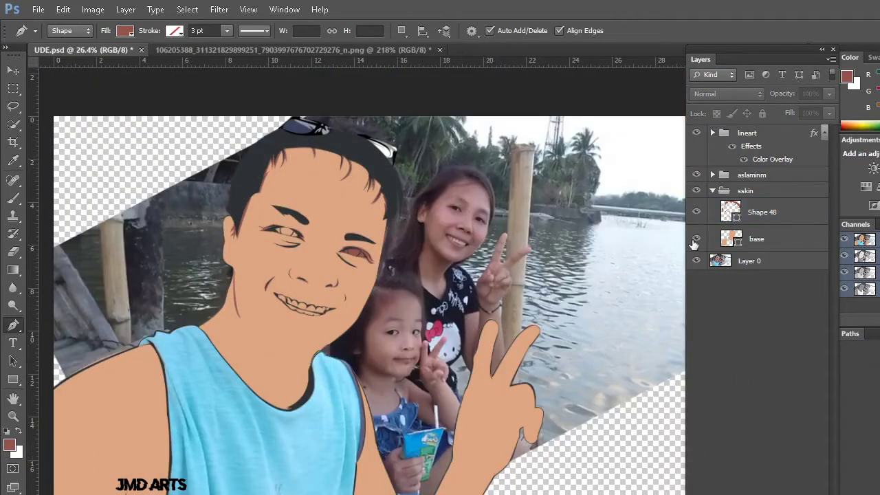
{"action": "left_click", "coordinate": [695, 241]}
{"action": "left_click", "coordinate": [731, 213]}
{"action": "scroll", "coordinate": [275, 358], "scroll_direction": "up", "scroll_amount": 1}
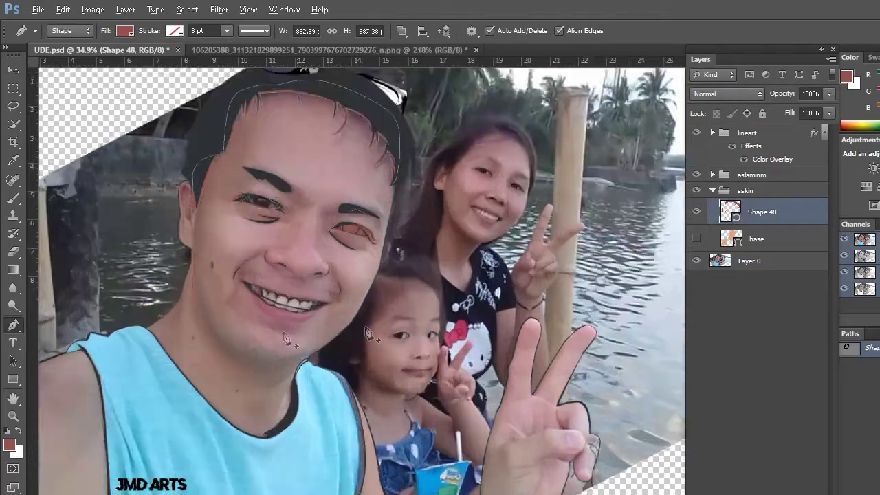
{"action": "scroll", "coordinate": [275, 364], "scroll_direction": "up", "scroll_amount": 1}
{"action": "scroll", "coordinate": [296, 398], "scroll_direction": "up", "scroll_amount": 2}
{"action": "scroll", "coordinate": [307, 415], "scroll_direction": "down", "scroll_amount": 2}
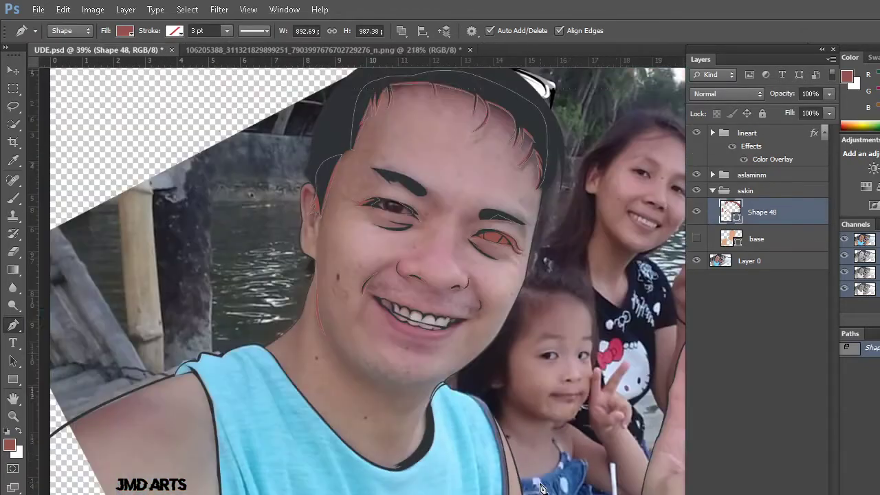
{"action": "scroll", "coordinate": [426, 447], "scroll_direction": "up", "scroll_amount": 2}
{"action": "scroll", "coordinate": [543, 478], "scroll_direction": "right", "scroll_amount": 2}
{"action": "scroll", "coordinate": [544, 478], "scroll_direction": "right", "scroll_amount": 2}
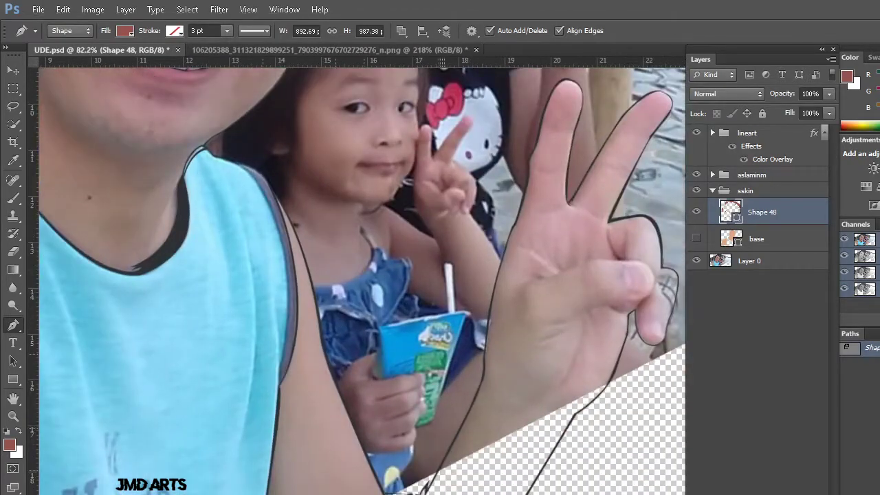
{"action": "scroll", "coordinate": [368, 478], "scroll_direction": "up", "scroll_amount": 2}
{"action": "scroll", "coordinate": [354, 455], "scroll_direction": "up", "scroll_amount": 1}
{"action": "scroll", "coordinate": [351, 449], "scroll_direction": "up", "scroll_amount": 1}
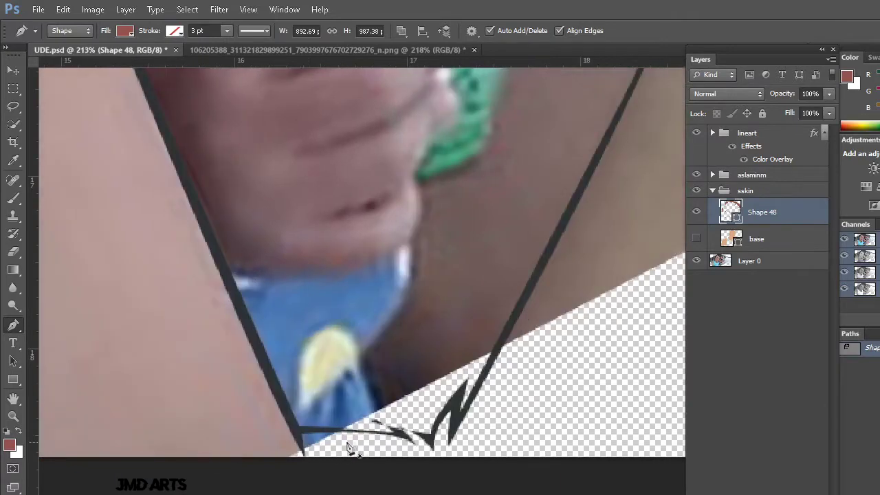
Trace a reddish crease from the arm's bottom corner up along its outline
{"action": "left_click", "coordinate": [295, 455]}
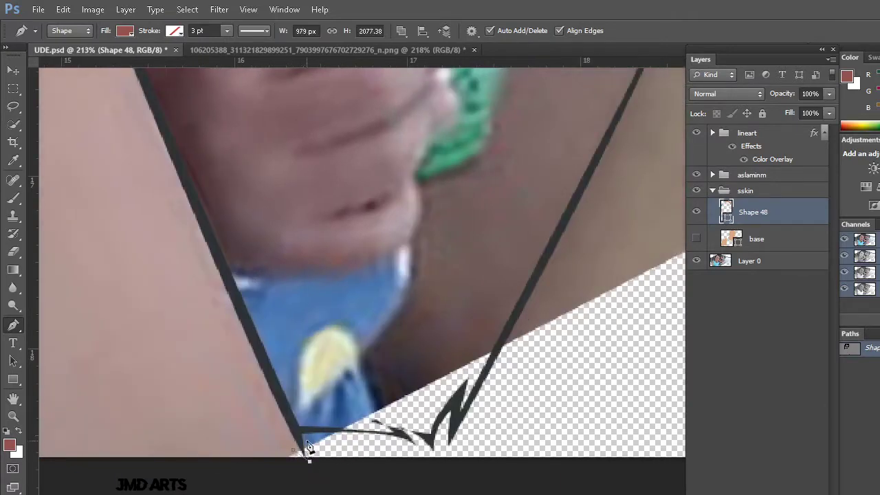
{"action": "mouse_move", "coordinate": [440, 464]}
{"action": "left_mouse_down"}
{"action": "mouse_move", "coordinate": [423, 454]}
{"action": "mouse_move", "coordinate": [447, 458]}
{"action": "left_mouse_up"}
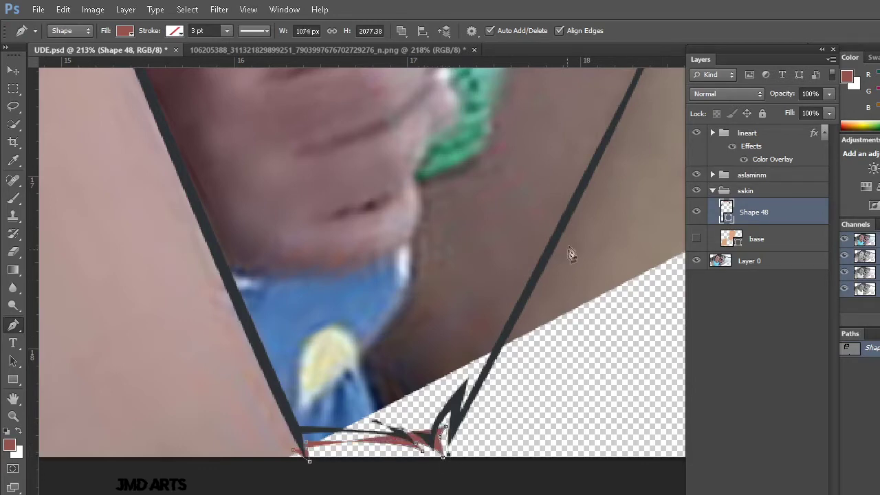
{"action": "scroll", "coordinate": [578, 241], "scroll_direction": "down", "scroll_amount": 1}
{"action": "scroll", "coordinate": [585, 229], "scroll_direction": "down", "scroll_amount": 1}
{"action": "scroll", "coordinate": [585, 234], "scroll_direction": "down", "scroll_amount": 1}
{"action": "scroll", "coordinate": [585, 241], "scroll_direction": "down", "scroll_amount": 1}
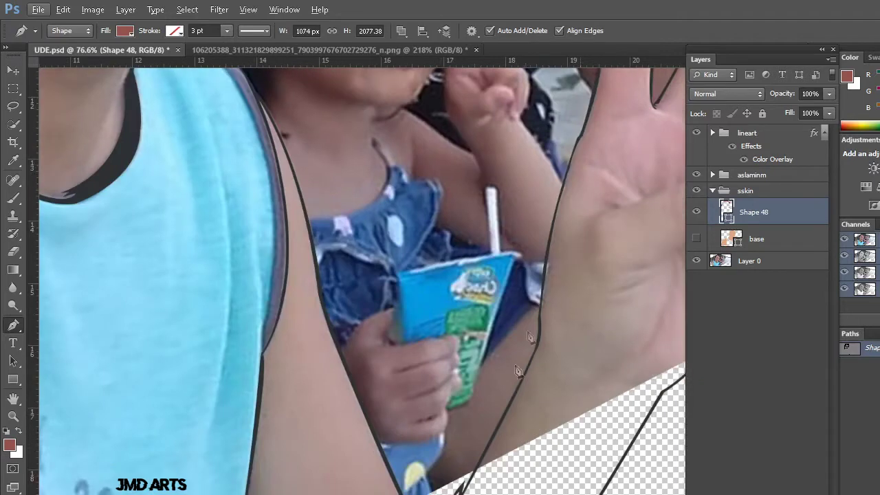
{"action": "scroll", "coordinate": [585, 238], "scroll_direction": "up", "scroll_amount": 1}
{"action": "scroll", "coordinate": [588, 227], "scroll_direction": "up", "scroll_amount": 1}
{"action": "left_click_drag", "start_coordinate": [585, 218], "coordinate": [590, 154]}
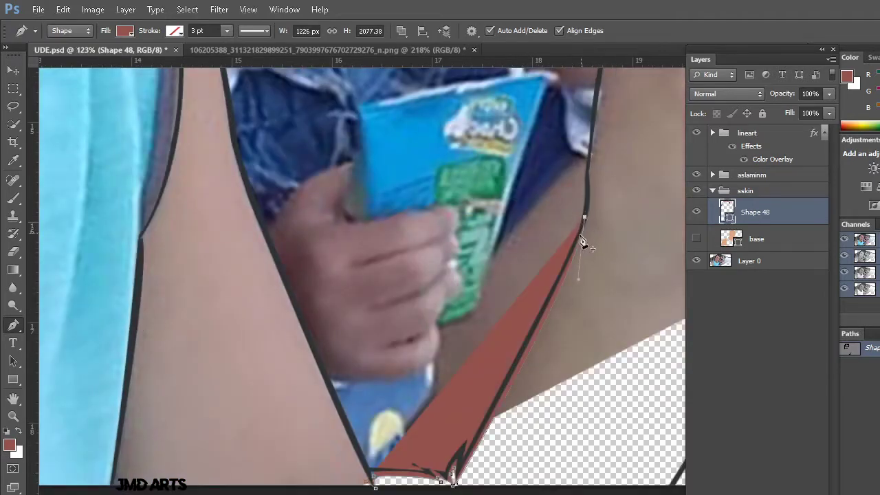
{"action": "left_click", "coordinate": [548, 300]}
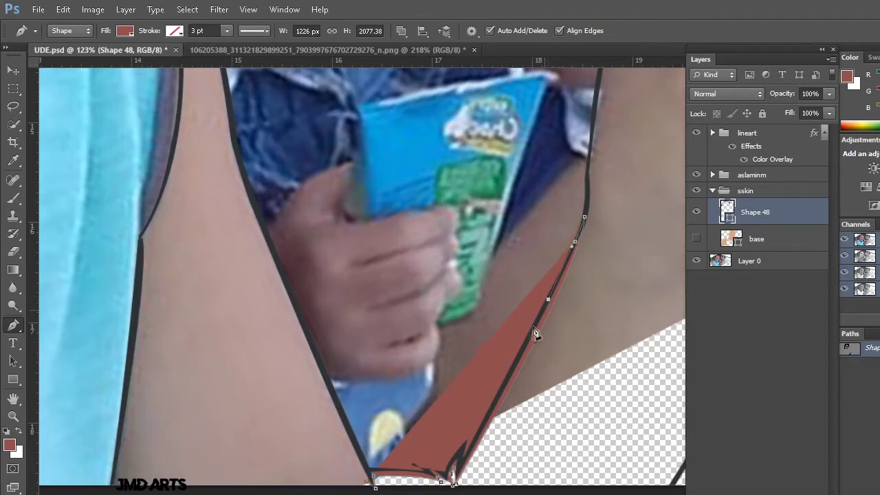
{"action": "left_click", "coordinate": [467, 459]}
{"action": "left_click_drag", "start_coordinate": [450, 481], "coordinate": [452, 475]}
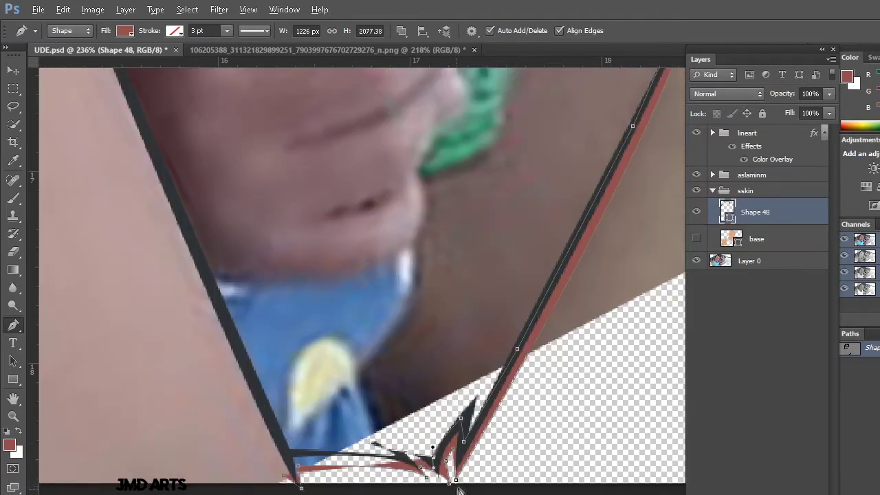
Refine the crease's bottom curve and extend it up the arm's left side
{"action": "scroll", "coordinate": [454, 483], "scroll_direction": "up", "scroll_amount": 3}
{"action": "left_click_drag", "start_coordinate": [424, 453], "coordinate": [423, 456]}
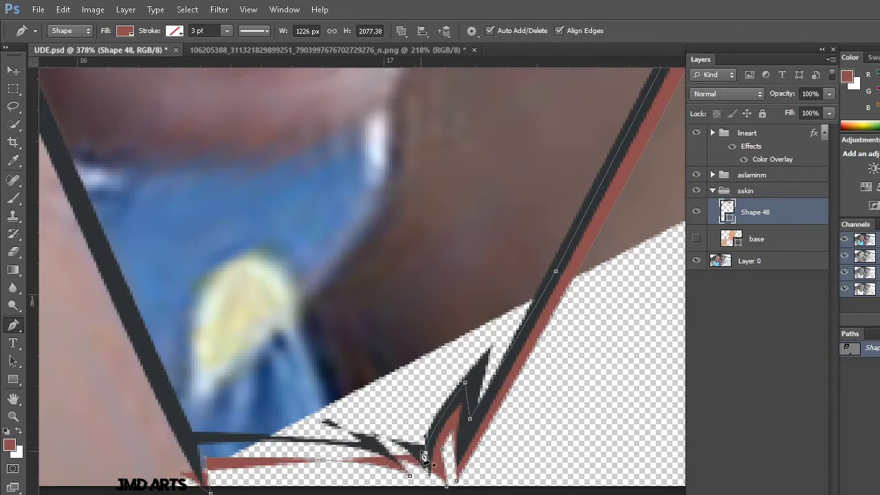
{"action": "mouse_move", "coordinate": [427, 459]}
{"action": "left_mouse_down"}
{"action": "mouse_move", "coordinate": [350, 449]}
{"action": "mouse_move", "coordinate": [359, 447]}
{"action": "left_mouse_up"}
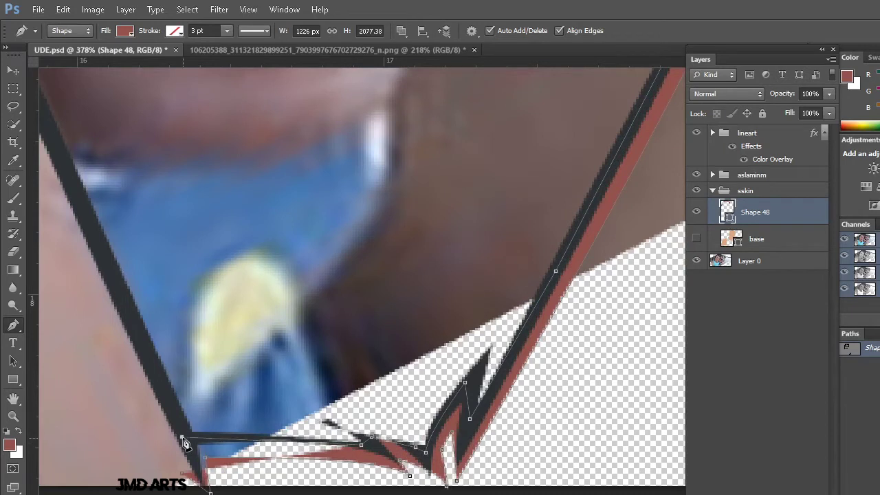
{"action": "left_click_drag", "start_coordinate": [183, 440], "coordinate": [185, 435]}
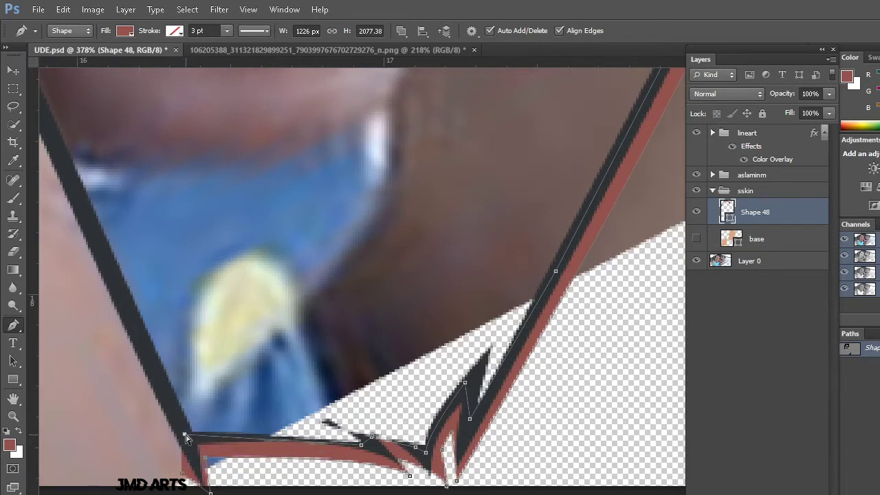
{"action": "left_click_drag", "start_coordinate": [117, 300], "coordinate": [131, 354]}
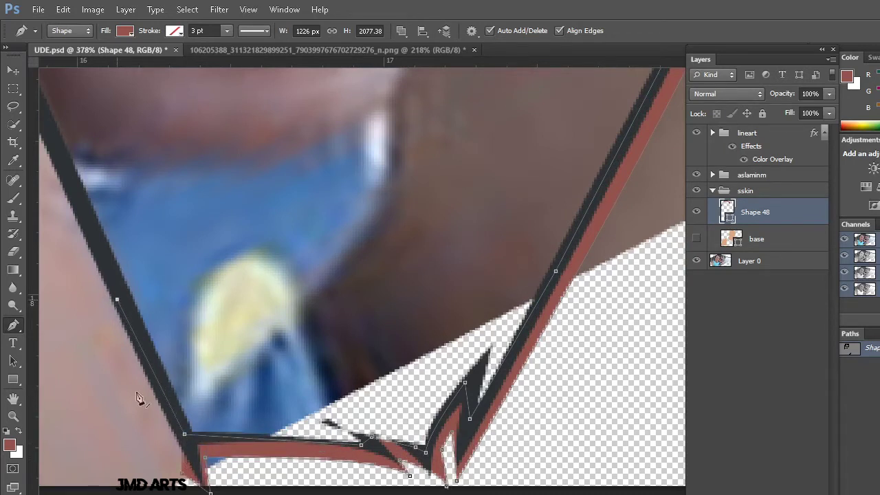
{"action": "scroll", "coordinate": [206, 372], "scroll_direction": "down", "scroll_amount": 3}
{"action": "scroll", "coordinate": [346, 264], "scroll_direction": "down", "scroll_amount": 2}
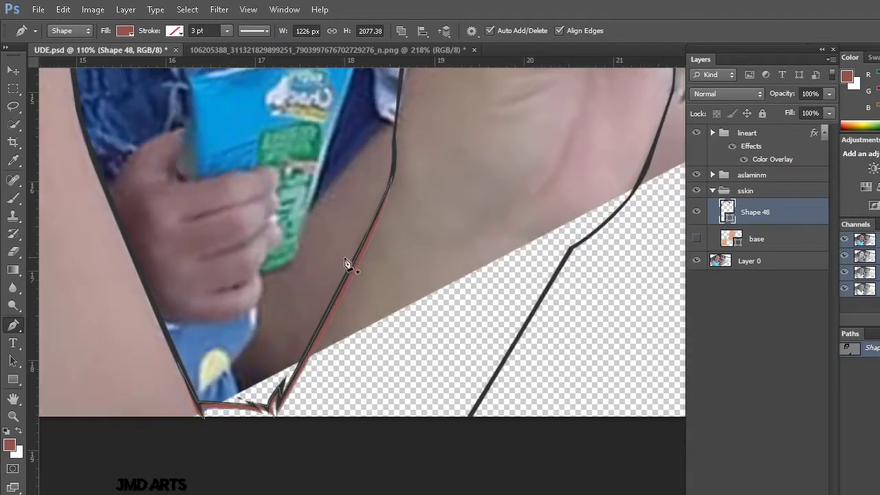
{"action": "scroll", "coordinate": [346, 263], "scroll_direction": "down", "scroll_amount": 1}
{"action": "scroll", "coordinate": [370, 271], "scroll_direction": "up", "scroll_amount": 3}
{"action": "scroll", "coordinate": [407, 291], "scroll_direction": "up", "scroll_amount": 3}
{"action": "scroll", "coordinate": [540, 260], "scroll_direction": "up", "scroll_amount": 3}
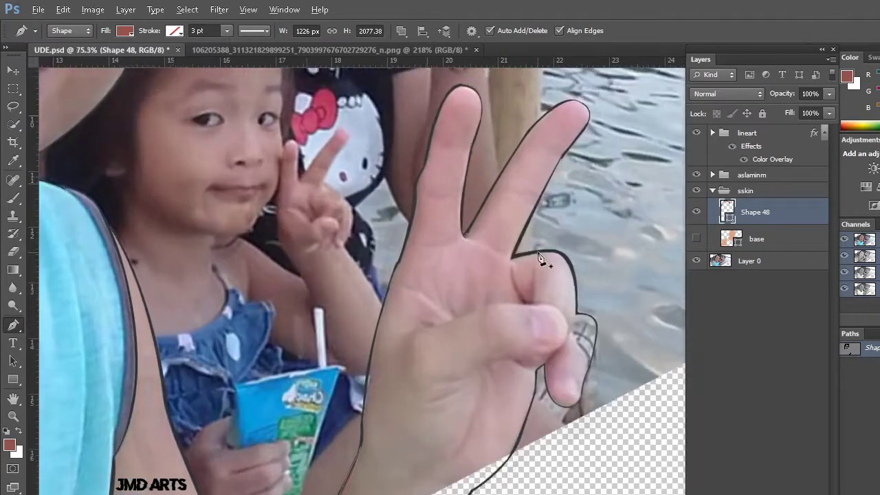
Draw a V-shaped palm crease below the fingers and commit it
{"action": "scroll", "coordinate": [539, 259], "scroll_direction": "up", "scroll_amount": 2}
{"action": "scroll", "coordinate": [521, 320], "scroll_direction": "up", "scroll_amount": 2}
{"action": "left_click", "coordinate": [474, 226]}
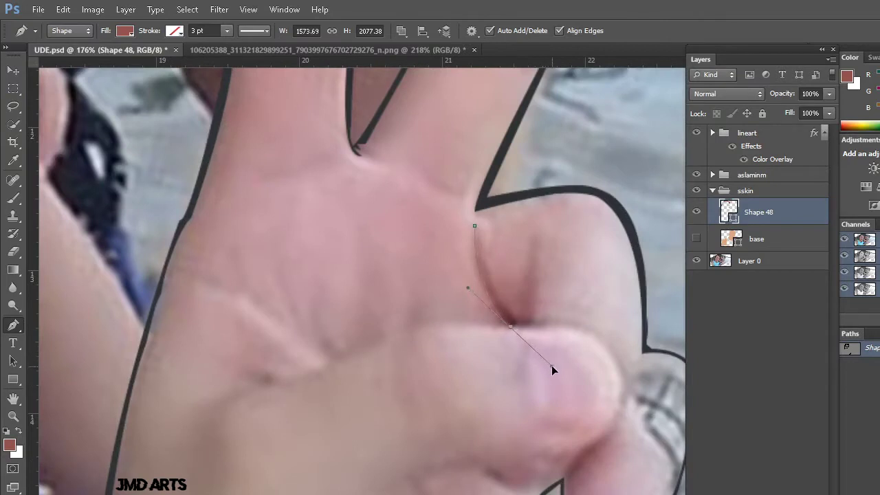
{"action": "left_click_drag", "start_coordinate": [549, 363], "coordinate": [553, 365]}
{"action": "left_click", "coordinate": [532, 324]}
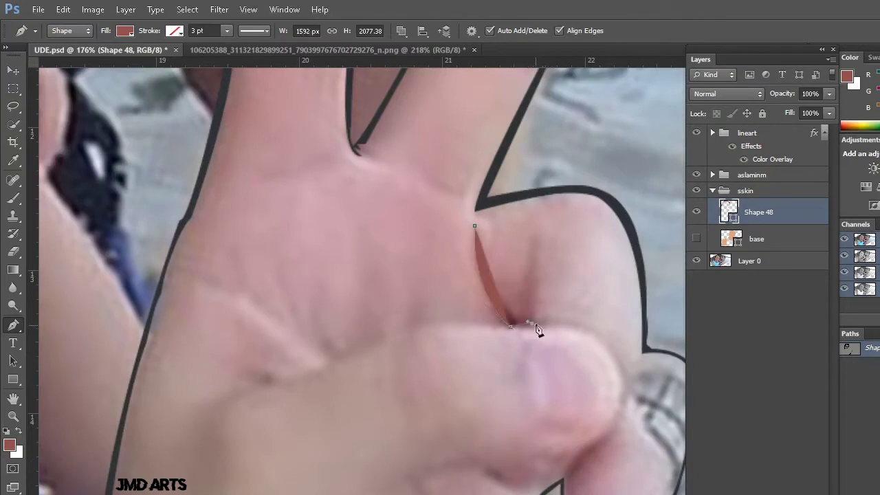
{"action": "left_click_drag", "start_coordinate": [533, 236], "coordinate": [529, 249]}
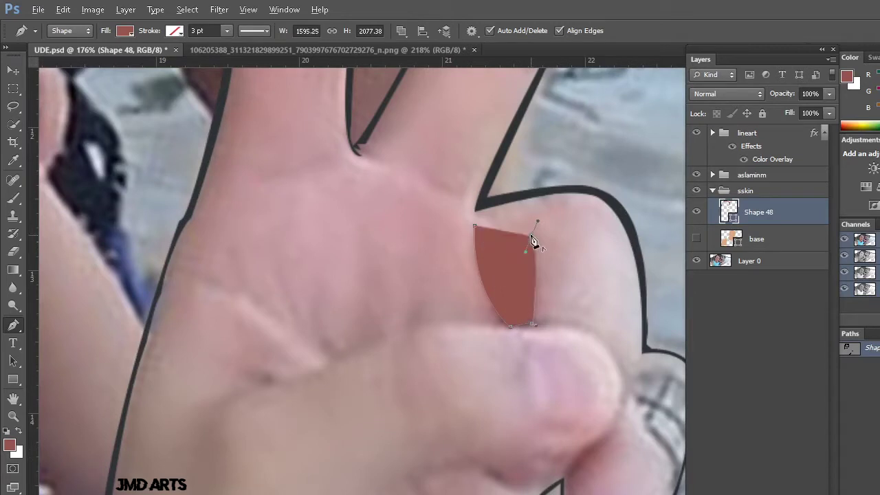
{"action": "left_click", "coordinate": [513, 310]}
{"action": "left_click_drag", "start_coordinate": [513, 311], "coordinate": [518, 317]}
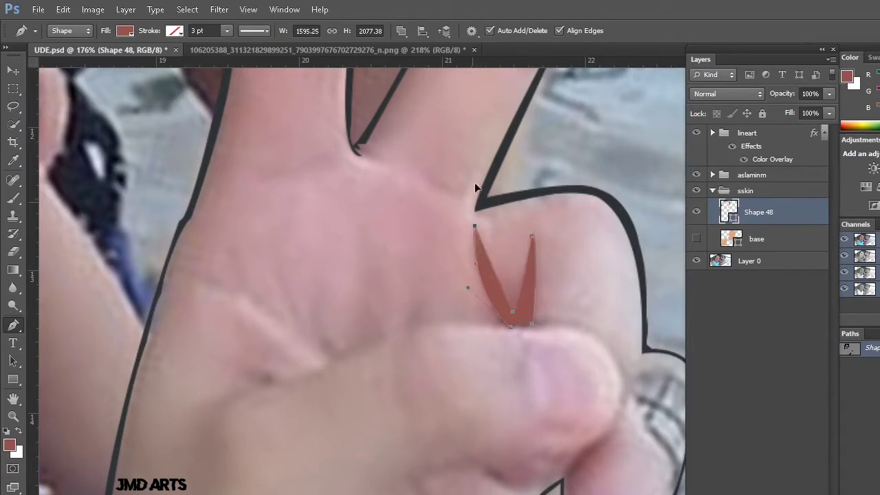
{"action": "key", "text": "Return"}
{"action": "key", "text": "ctrl+minus"}
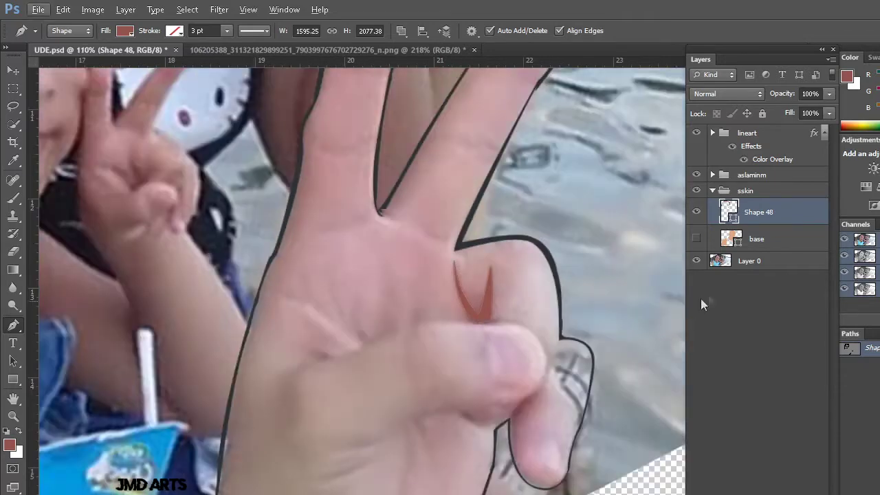
Toggle the crease layer to compare, check path combine options, and close another crease
{"action": "left_click", "coordinate": [697, 212]}
{"action": "left_click", "coordinate": [697, 212]}
{"action": "scroll", "coordinate": [364, 92], "scroll_direction": "up", "scroll_amount": 3}
{"action": "left_click", "coordinate": [397, 32]}
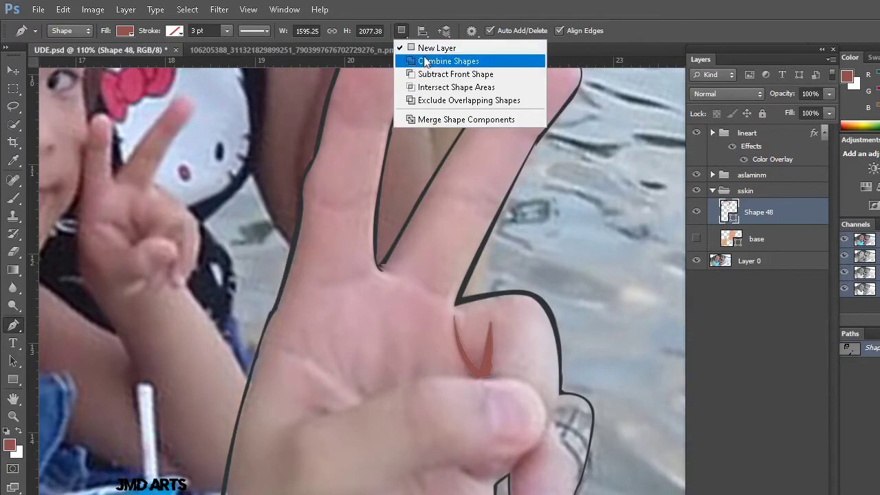
{"action": "scroll", "coordinate": [423, 255], "scroll_direction": "down", "scroll_amount": 3}
{"action": "scroll", "coordinate": [487, 359], "scroll_direction": "down", "scroll_amount": 2}
{"action": "scroll", "coordinate": [406, 403], "scroll_direction": "up", "scroll_amount": 3}
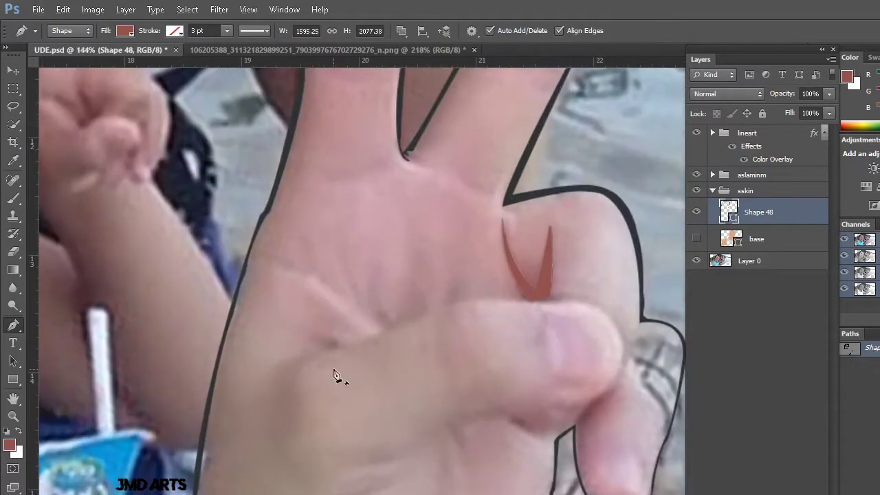
{"action": "scroll", "coordinate": [338, 373], "scroll_direction": "up", "scroll_amount": 3}
{"action": "scroll", "coordinate": [422, 383], "scroll_direction": "up", "scroll_amount": 3}
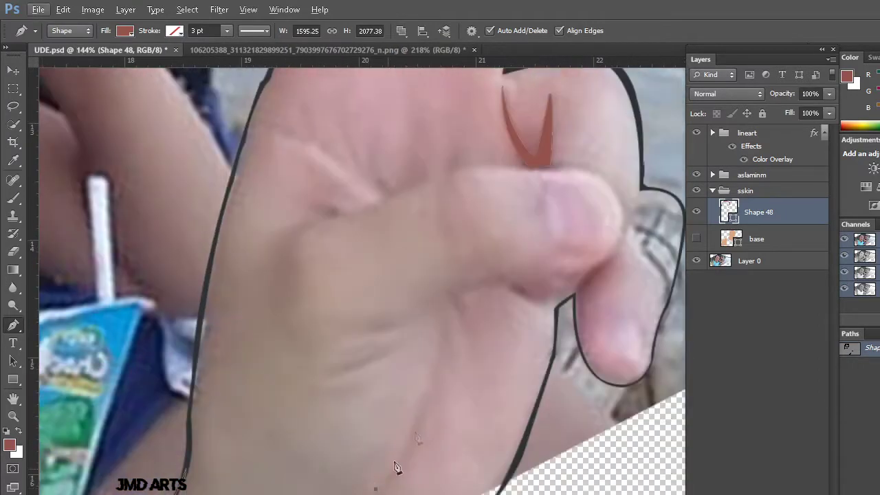
{"action": "left_click_drag", "start_coordinate": [412, 220], "coordinate": [411, 218]}
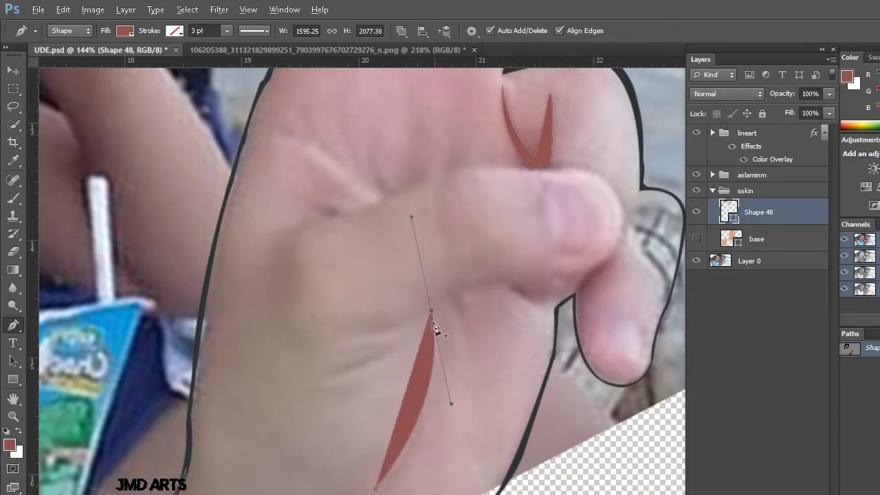
{"action": "left_click", "coordinate": [432, 311], "text": "alt"}
Start a thin triangular crease sliver curving across the palm
{"action": "scroll", "coordinate": [462, 239], "scroll_direction": "down", "scroll_amount": 3}
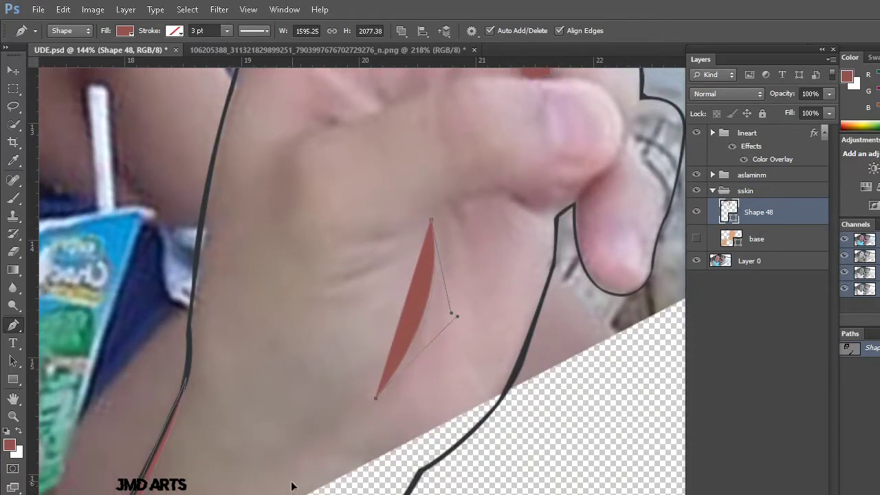
{"action": "scroll", "coordinate": [359, 388], "scroll_direction": "down", "scroll_amount": 2}
{"action": "scroll", "coordinate": [541, 310], "scroll_direction": "down", "scroll_amount": 2}
{"action": "scroll", "coordinate": [533, 315], "scroll_direction": "down", "scroll_amount": 2}
{"action": "scroll", "coordinate": [533, 314], "scroll_direction": "up", "scroll_amount": 2}
{"action": "scroll", "coordinate": [461, 299], "scroll_direction": "up", "scroll_amount": 1}
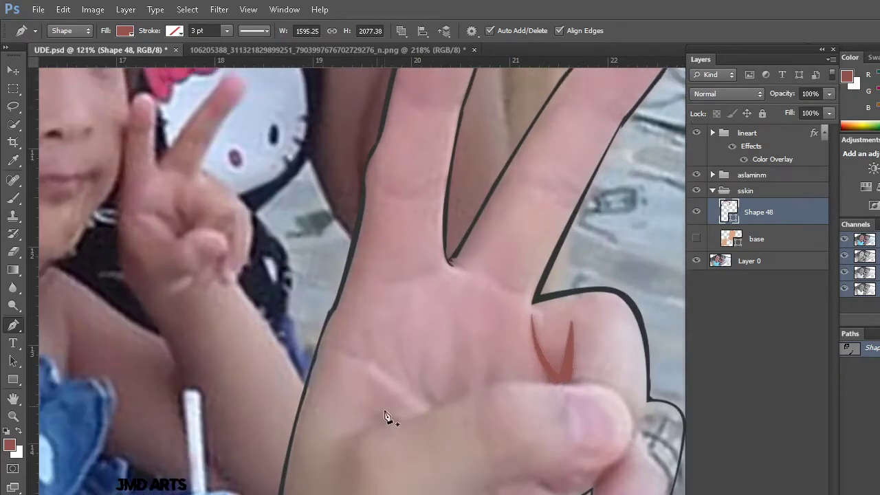
{"action": "left_click", "coordinate": [361, 416]}
{"action": "left_click", "coordinate": [399, 420]}
{"action": "left_click", "coordinate": [343, 352]}
{"action": "left_click_drag", "start_coordinate": [441, 421], "coordinate": [431, 406]}
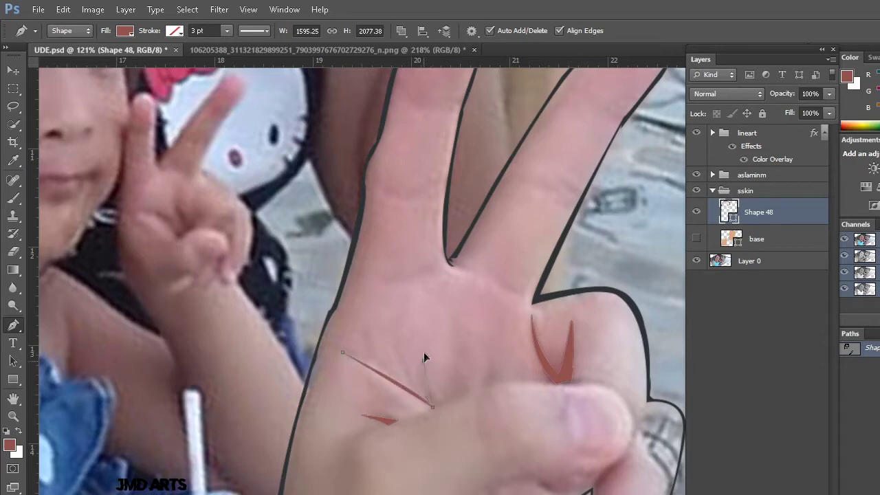
{"action": "left_click", "coordinate": [424, 358]}
{"action": "left_click", "coordinate": [425, 404]}
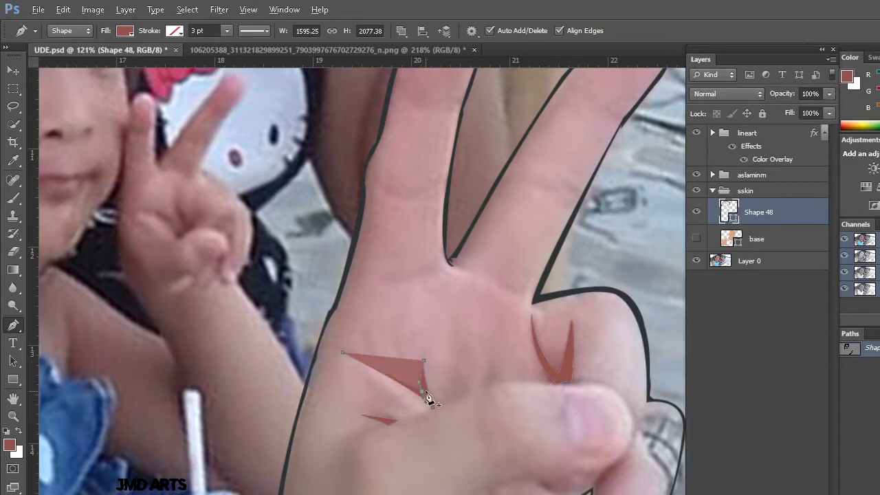
Add more thin curved crease lines fanning from the same base, then finish the path
{"action": "left_click_drag", "start_coordinate": [401, 340], "coordinate": [404, 351]}
{"action": "left_click", "coordinate": [416, 389]}
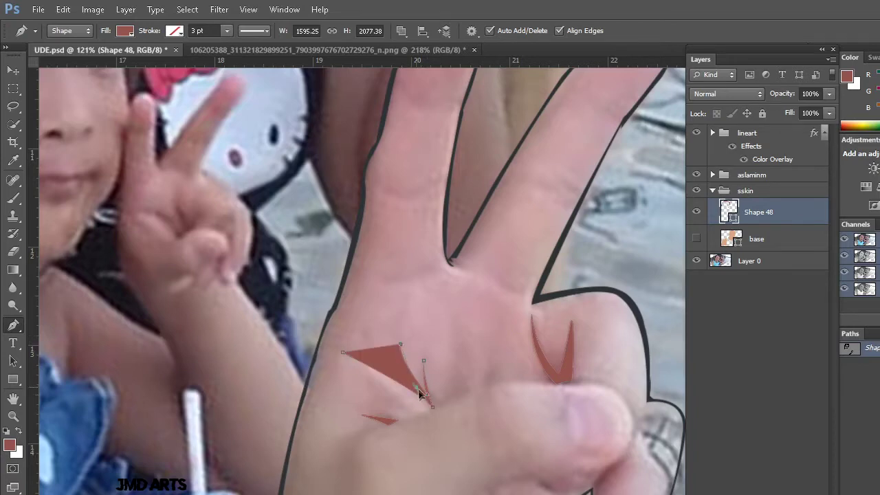
{"action": "left_click", "coordinate": [432, 407]}
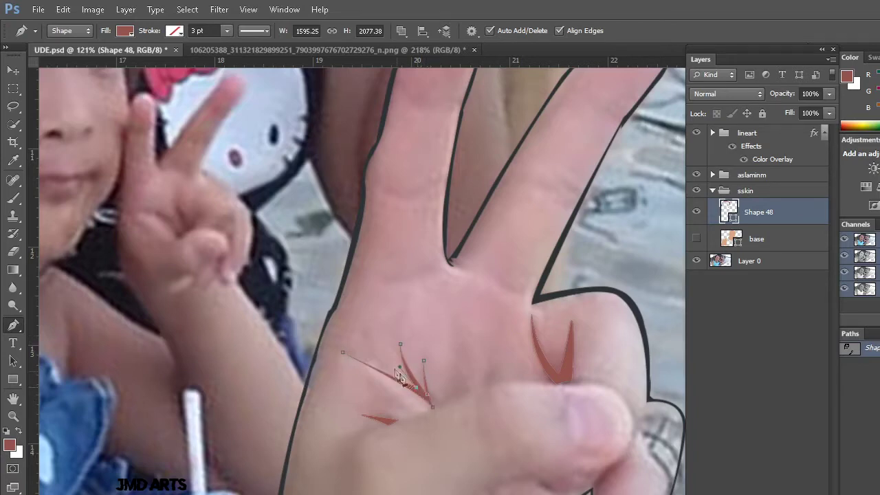
{"action": "left_click_drag", "start_coordinate": [367, 325], "coordinate": [364, 303]}
{"action": "left_click", "coordinate": [369, 323]}
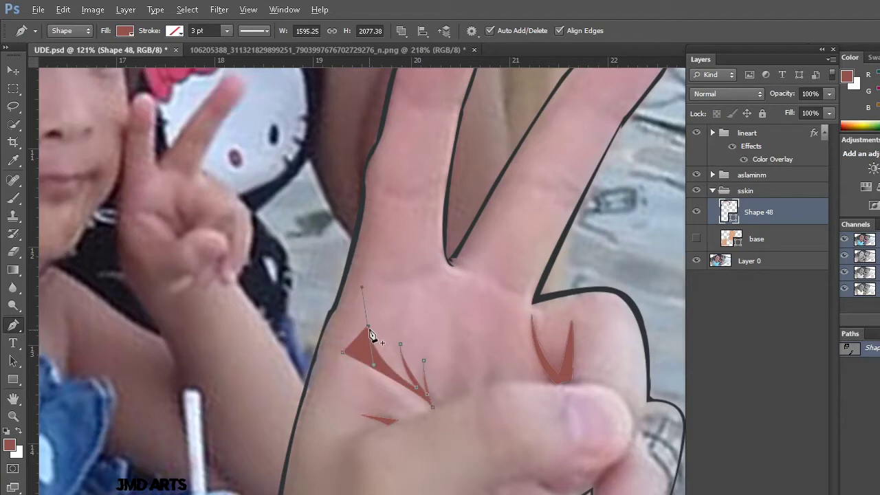
{"action": "left_click", "coordinate": [368, 328], "text": "ctrl"}
{"action": "left_click_drag", "start_coordinate": [368, 328], "coordinate": [366, 334]}
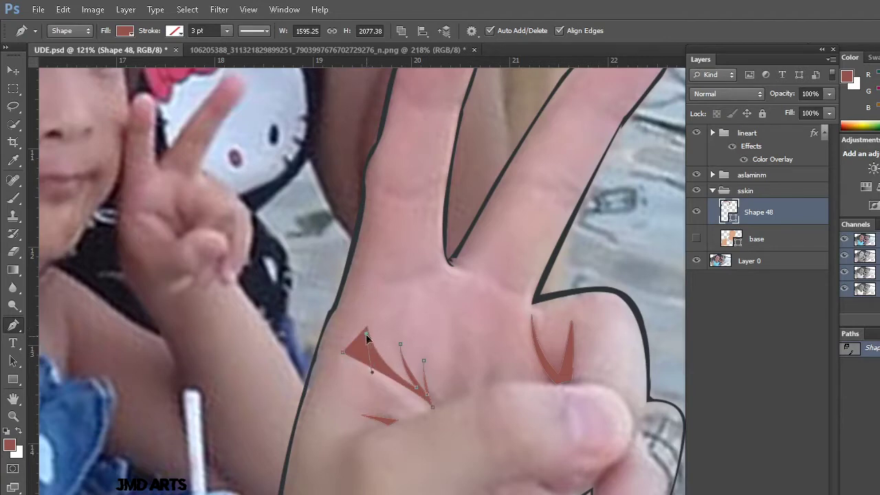
{"action": "left_click", "coordinate": [391, 375], "text": "ctrl"}
{"action": "left_click_drag", "start_coordinate": [399, 383], "coordinate": [387, 373]}
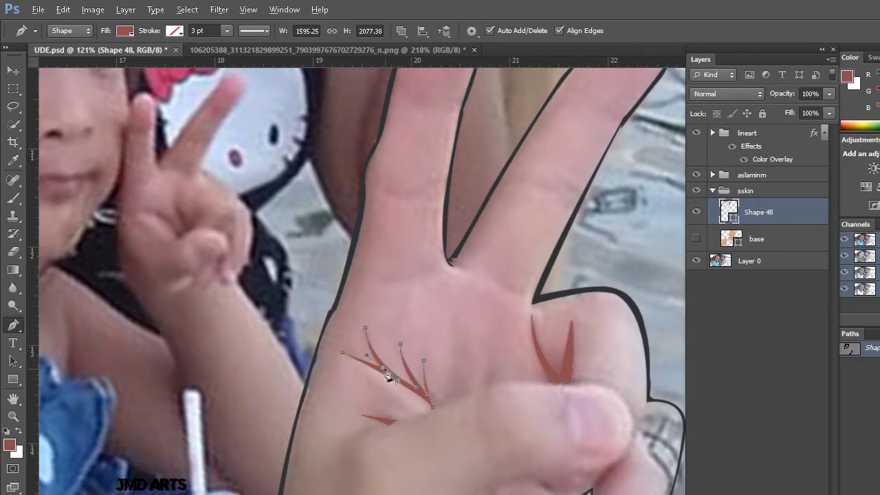
{"action": "key", "text": "Escape"}
{"action": "scroll", "coordinate": [495, 368], "scroll_direction": "down", "scroll_amount": 3}
Draw a thin curved crease sliver around the thumb base, starting at the V-shaped crease's tip
{"action": "scroll", "coordinate": [552, 357], "scroll_direction": "right", "scroll_amount": 2}
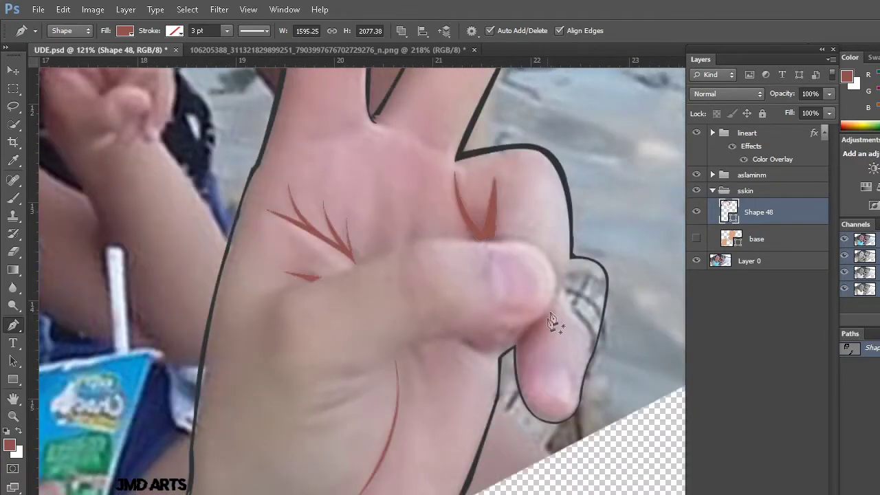
{"action": "left_click", "coordinate": [486, 240]}
{"action": "left_click_drag", "start_coordinate": [556, 275], "coordinate": [568, 314]}
{"action": "left_click", "coordinate": [555, 273], "text": "alt"}
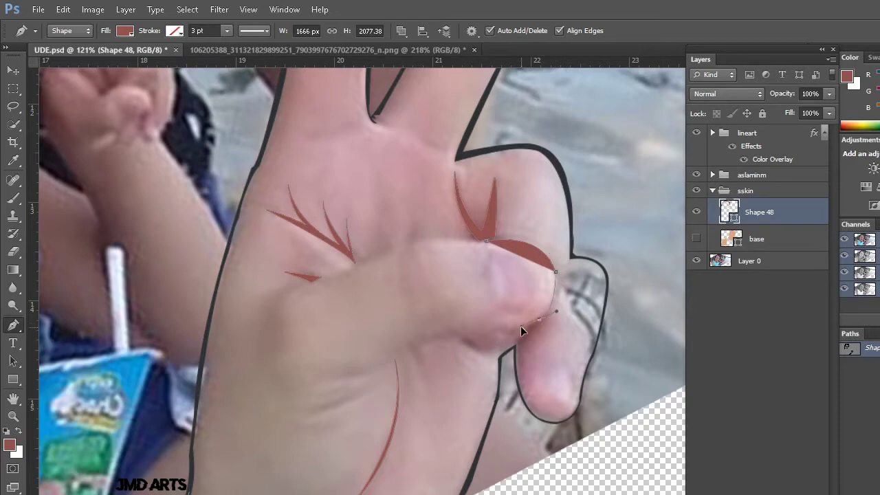
{"action": "left_click_drag", "start_coordinate": [512, 335], "coordinate": [514, 335]}
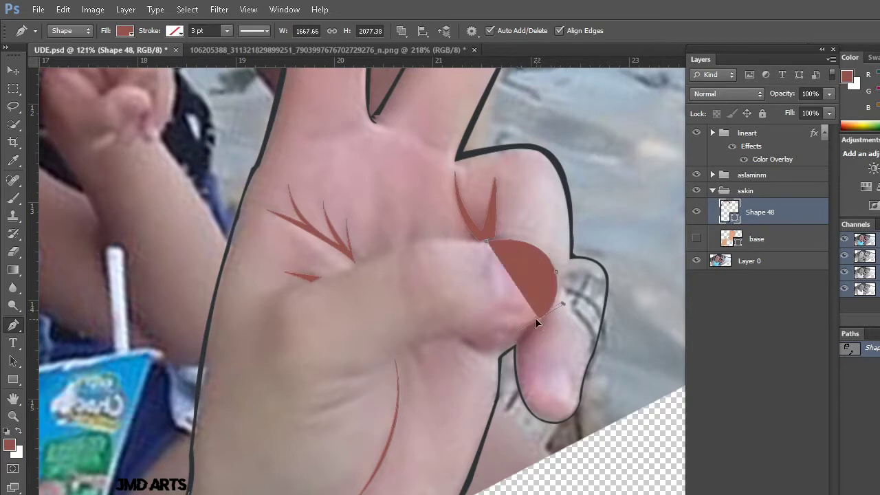
{"action": "left_click", "coordinate": [534, 320], "text": "alt"}
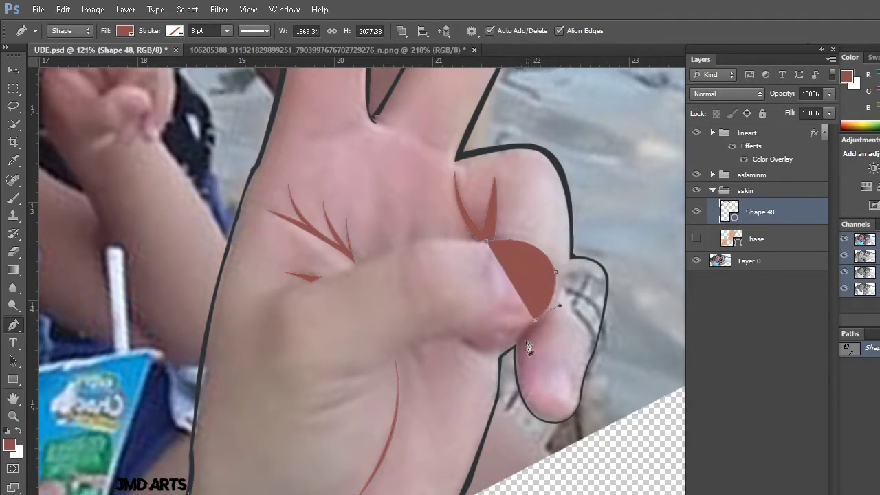
{"action": "left_click", "coordinate": [516, 347]}
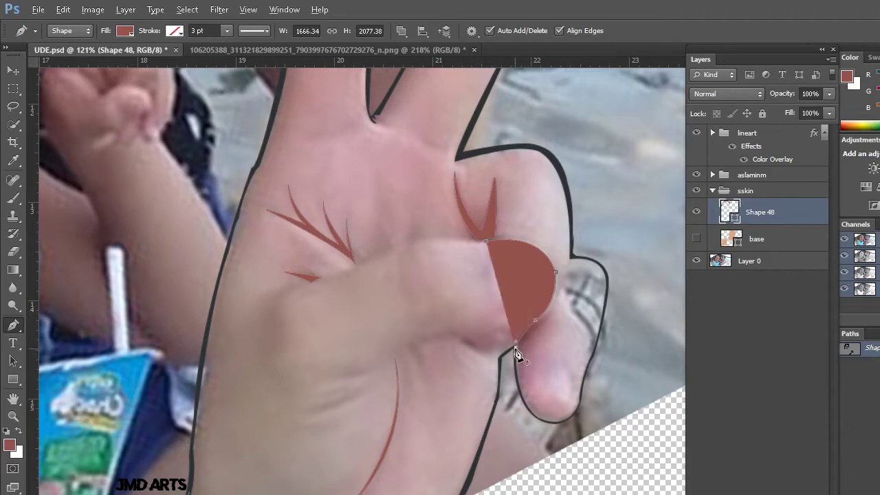
{"action": "left_click", "coordinate": [548, 311]}
{"action": "left_click", "coordinate": [548, 310], "text": "alt"}
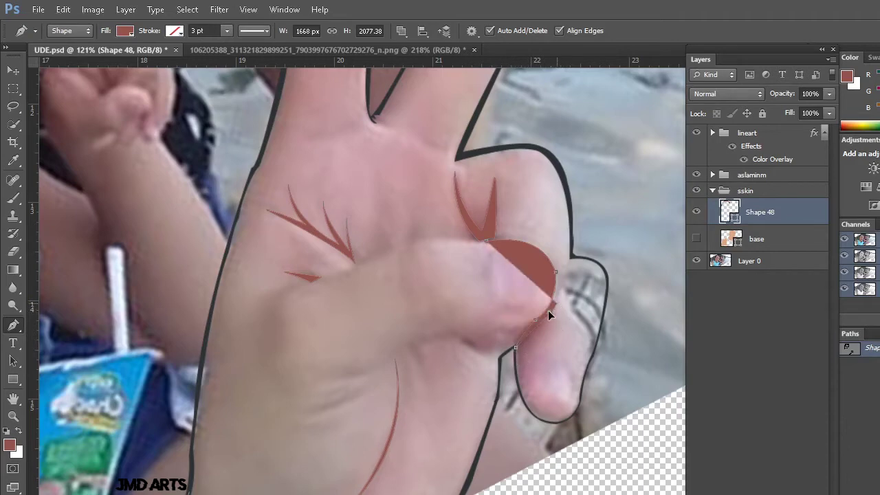
{"action": "left_click_drag", "start_coordinate": [555, 258], "coordinate": [537, 218]}
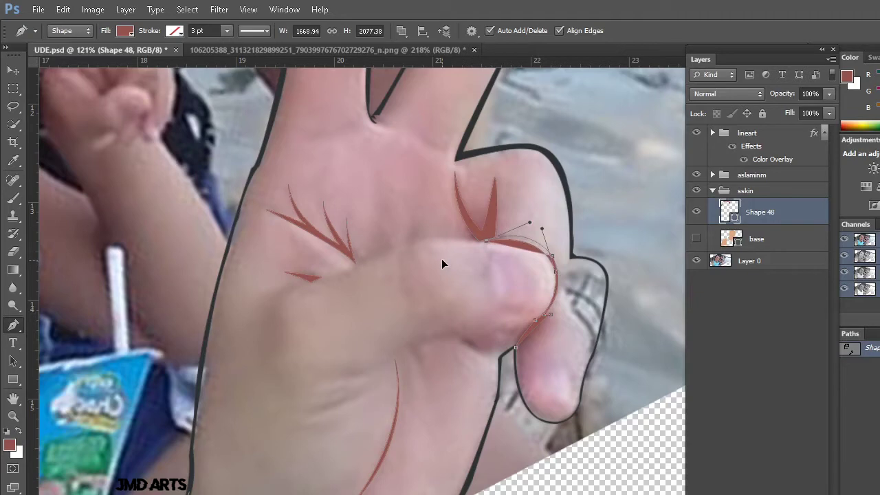
Preview the crease over the flat skin layer, hide it, and start a new lower-palm shape
{"action": "left_click", "coordinate": [718, 306]}
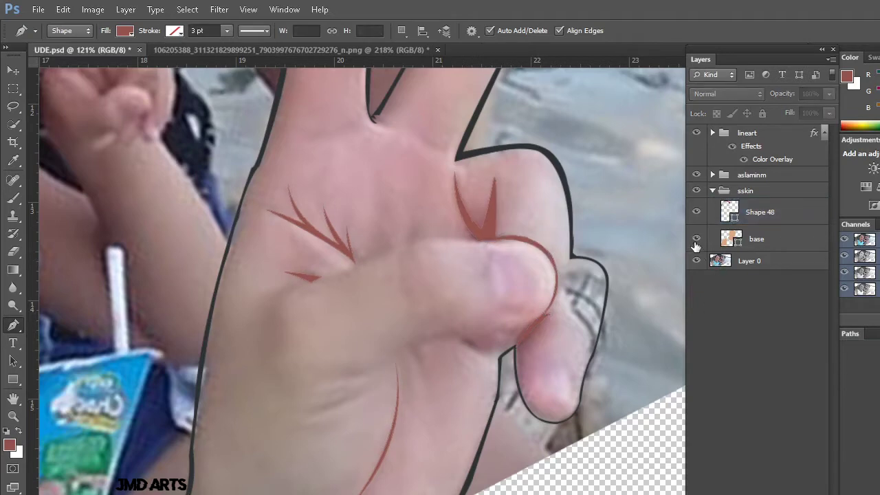
{"action": "left_click", "coordinate": [696, 239]}
{"action": "left_click", "coordinate": [696, 239]}
{"action": "scroll", "coordinate": [475, 313], "scroll_direction": "up", "scroll_amount": 5}
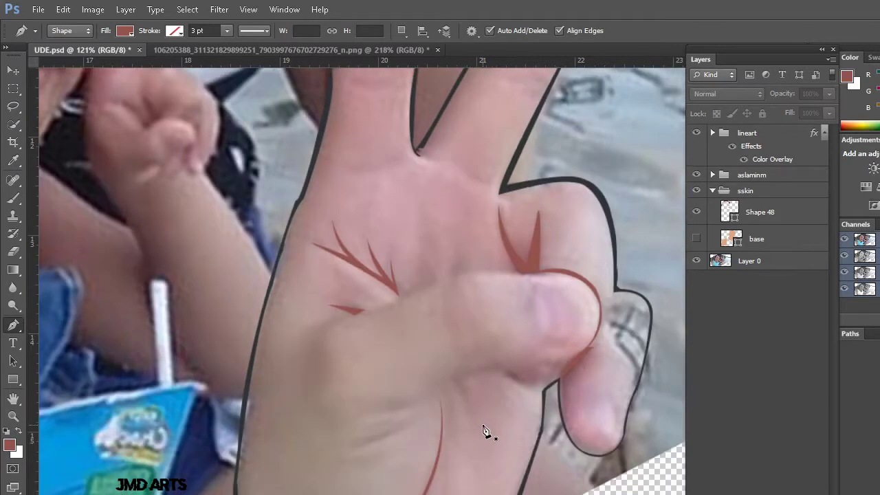
{"action": "left_click", "coordinate": [413, 412]}
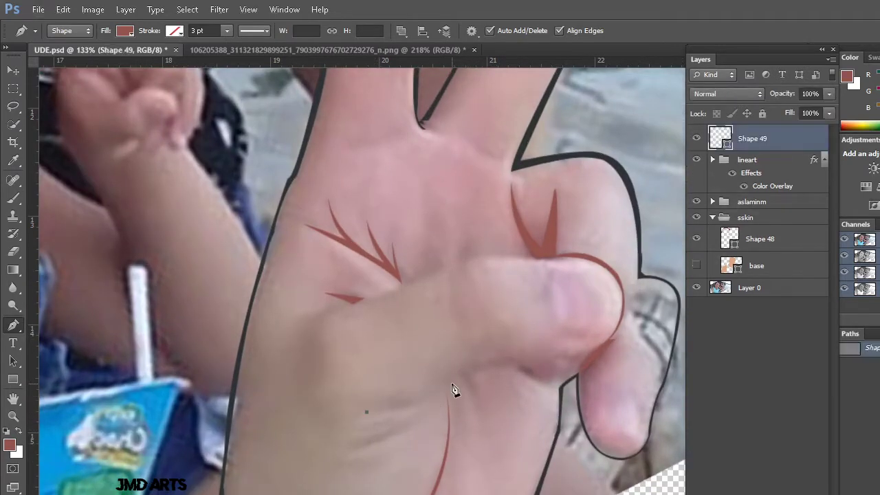
Set the path operation to Combine Shapes and draw a blade-shaped crease on the lower palm
{"action": "left_click", "coordinate": [403, 31]}
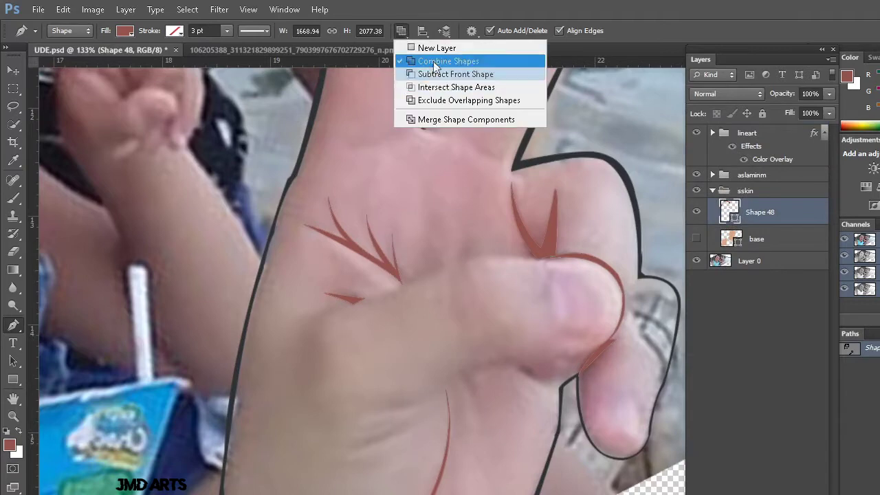
{"action": "left_click", "coordinate": [427, 57]}
{"action": "left_click", "coordinate": [345, 451]}
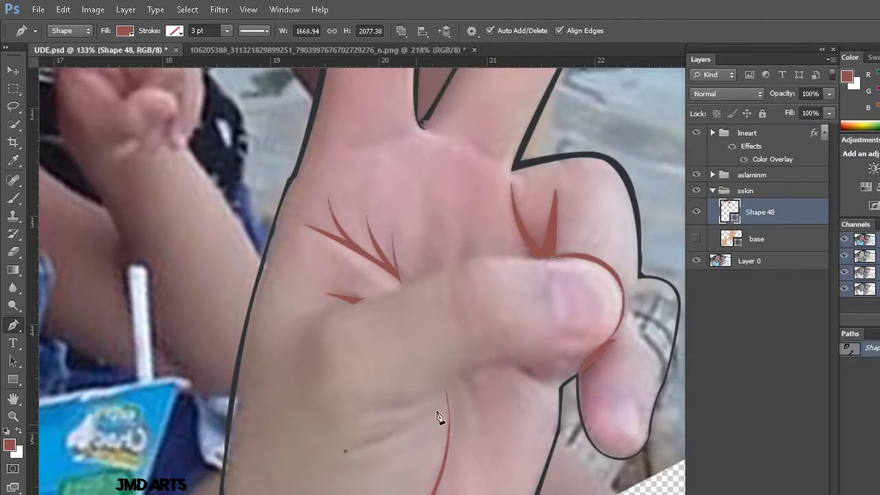
{"action": "left_click_drag", "start_coordinate": [455, 390], "coordinate": [456, 387]}
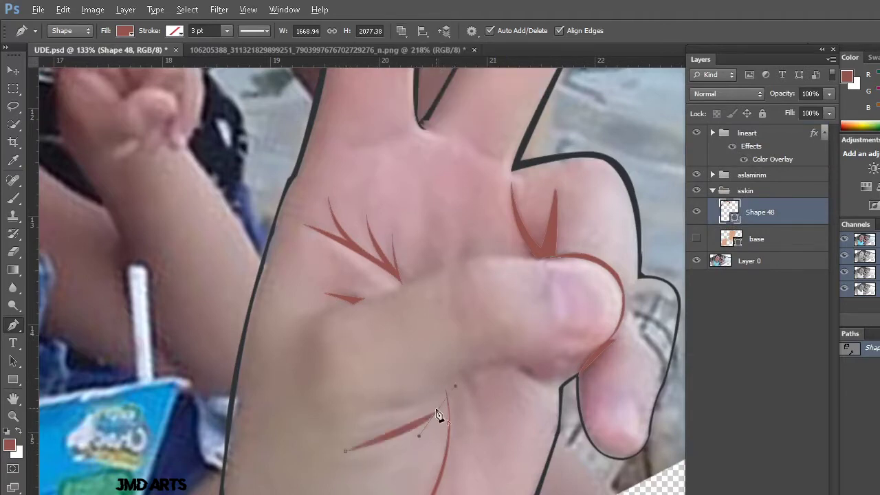
{"action": "left_click", "coordinate": [347, 435]}
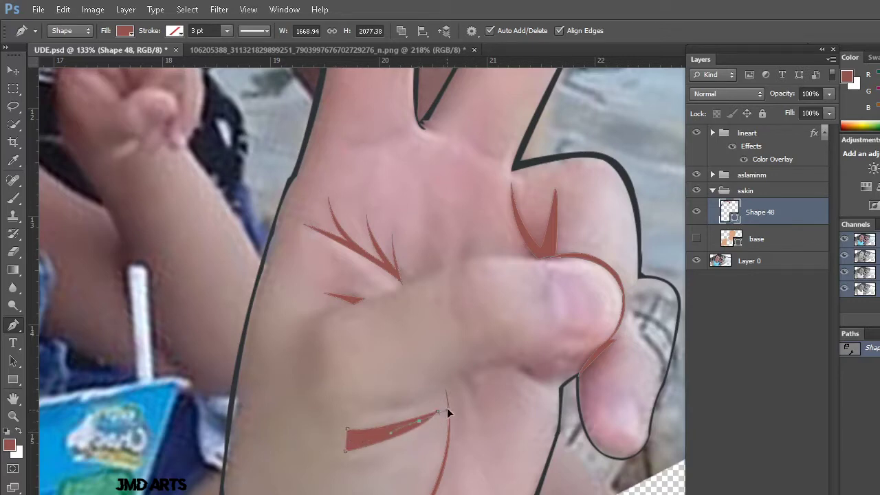
{"action": "left_click_drag", "start_coordinate": [459, 410], "coordinate": [422, 425]}
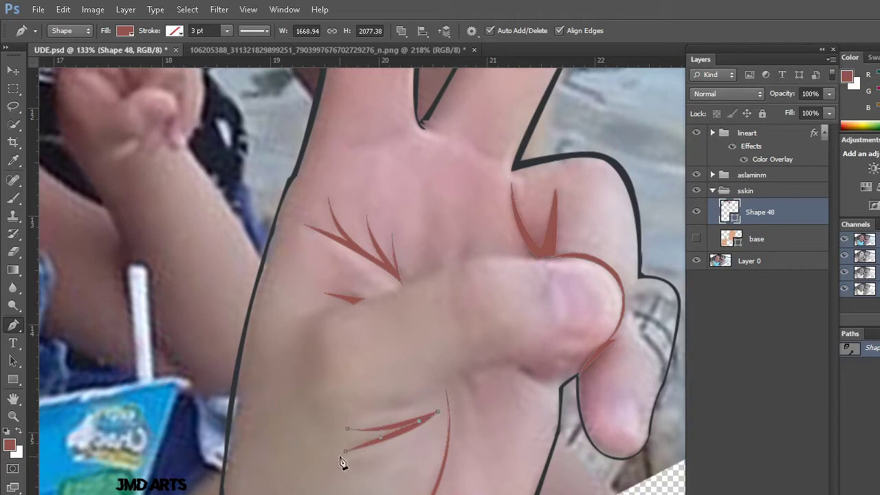
{"action": "scroll", "coordinate": [333, 457], "scroll_direction": "up", "scroll_amount": 2}
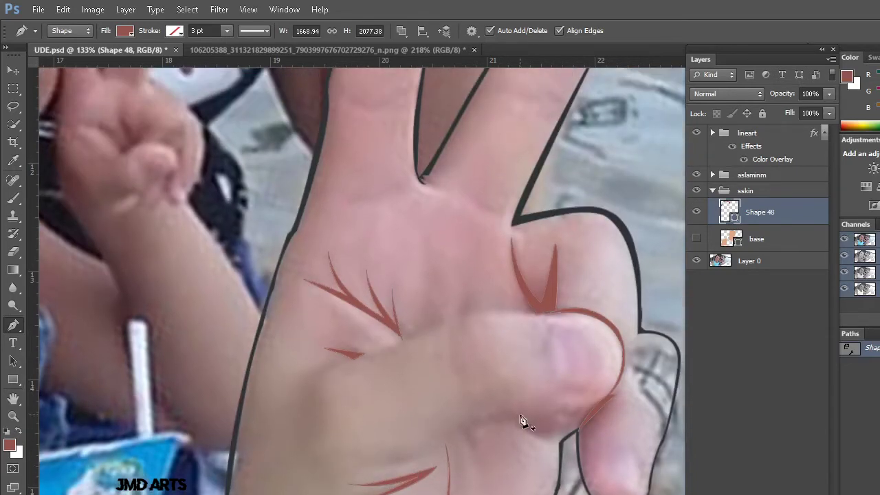
Draw a long thin reddish crease running along beneath the thumb
{"action": "left_click", "coordinate": [459, 429]}
{"action": "left_click", "coordinate": [481, 477]}
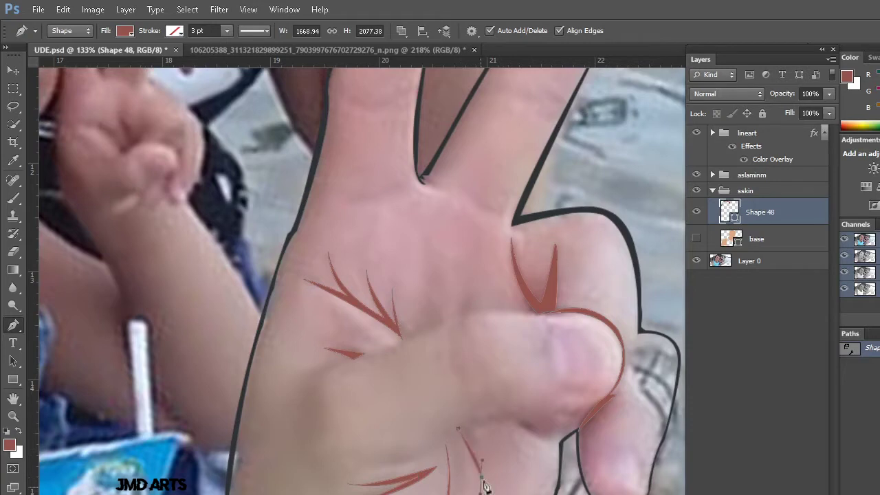
{"action": "left_click", "coordinate": [477, 431]}
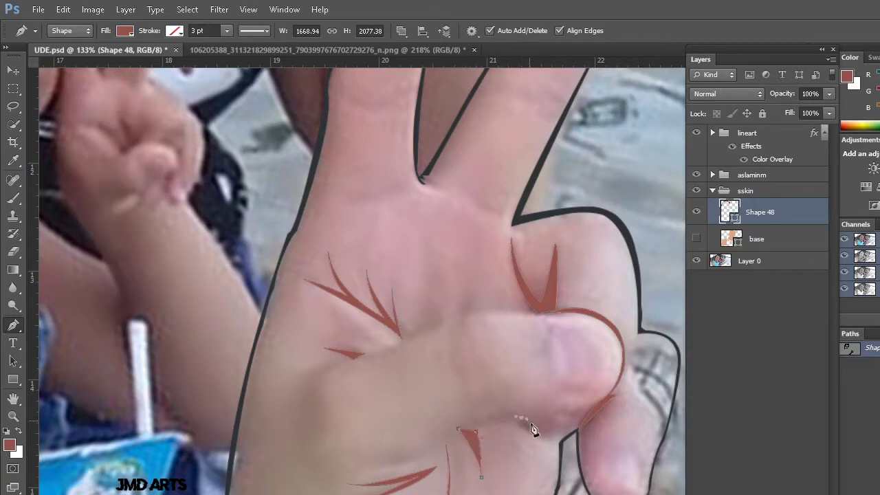
{"action": "left_click", "coordinate": [593, 406]}
{"action": "left_click_drag", "start_coordinate": [502, 413], "coordinate": [516, 418]}
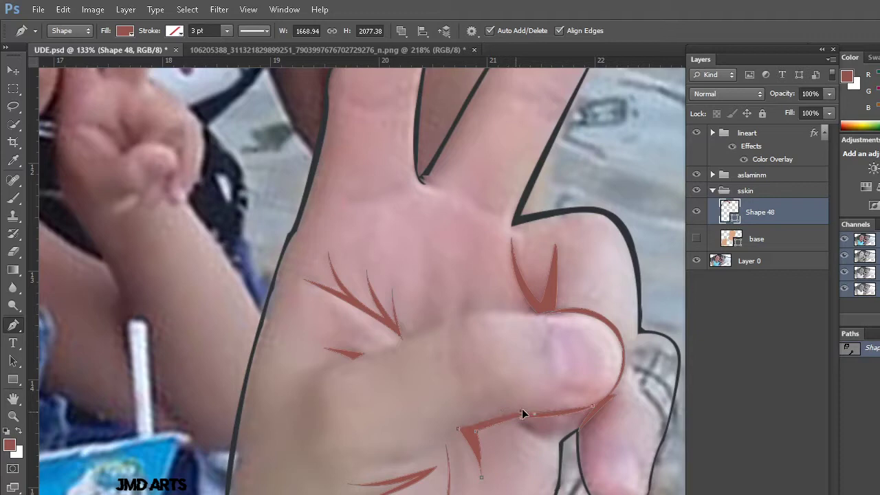
{"action": "left_click", "coordinate": [460, 432], "text": "ctrl"}
{"action": "left_click", "coordinate": [715, 334]}
Preview the new creases over the flat skin layer, then hide it again
{"action": "left_click", "coordinate": [696, 238]}
{"action": "scroll", "coordinate": [521, 399], "scroll_direction": "down", "scroll_amount": 3}
{"action": "scroll", "coordinate": [521, 398], "scroll_direction": "down", "scroll_amount": 2}
{"action": "left_click", "coordinate": [696, 239]}
{"action": "scroll", "coordinate": [492, 438], "scroll_direction": "up", "scroll_amount": 2}
{"action": "scroll", "coordinate": [492, 438], "scroll_direction": "up", "scroll_amount": 2}
{"action": "scroll", "coordinate": [489, 368], "scroll_direction": "up", "scroll_amount": 1}
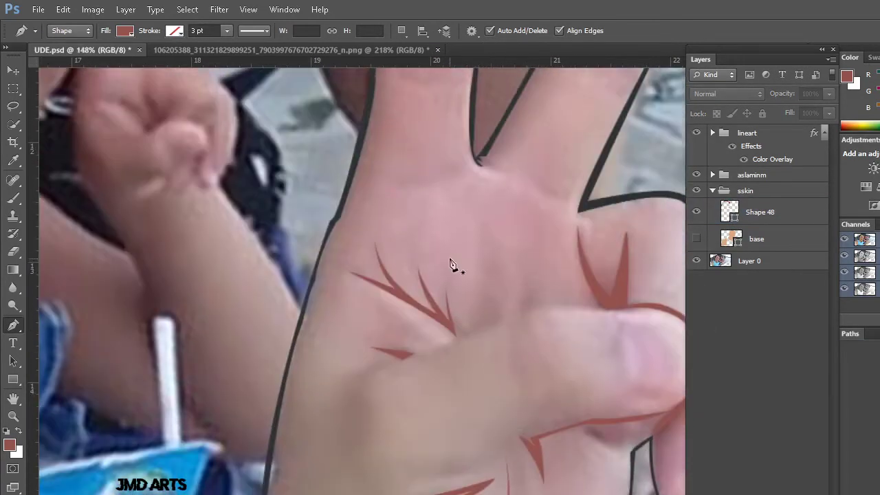
Reshape the thumb crease into a slender line from the lower palm crease to the V-crease
{"action": "scroll", "coordinate": [452, 261], "scroll_direction": "up", "scroll_amount": 2}
{"action": "scroll", "coordinate": [551, 330], "scroll_direction": "up", "scroll_amount": 2}
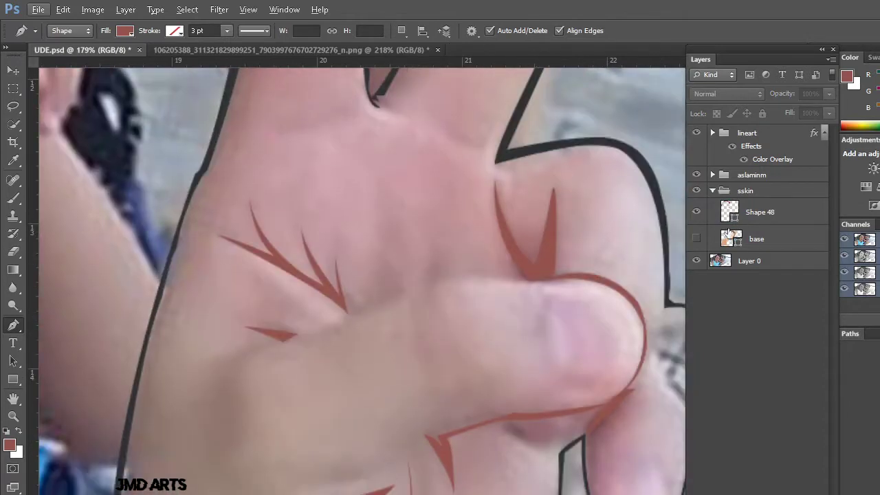
{"action": "left_click", "coordinate": [535, 288], "text": "ctrl"}
{"action": "left_click_drag", "start_coordinate": [532, 281], "coordinate": [521, 279]}
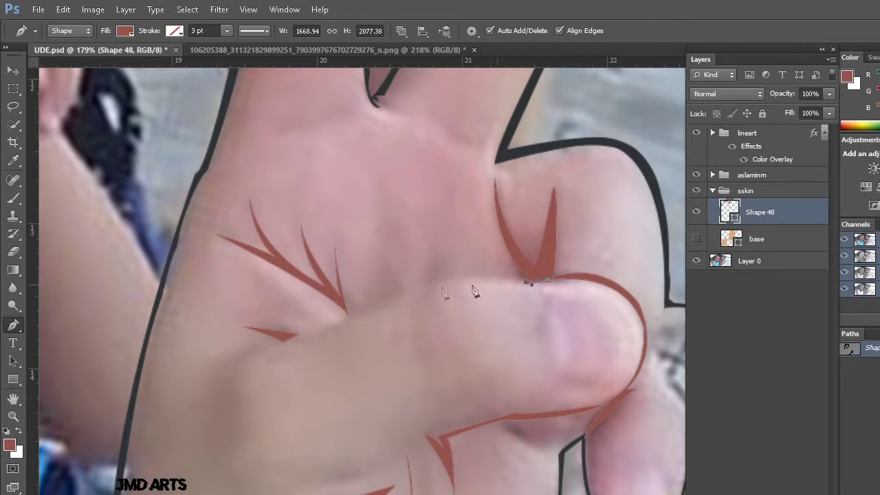
{"action": "left_click_drag", "start_coordinate": [356, 314], "coordinate": [265, 367]}
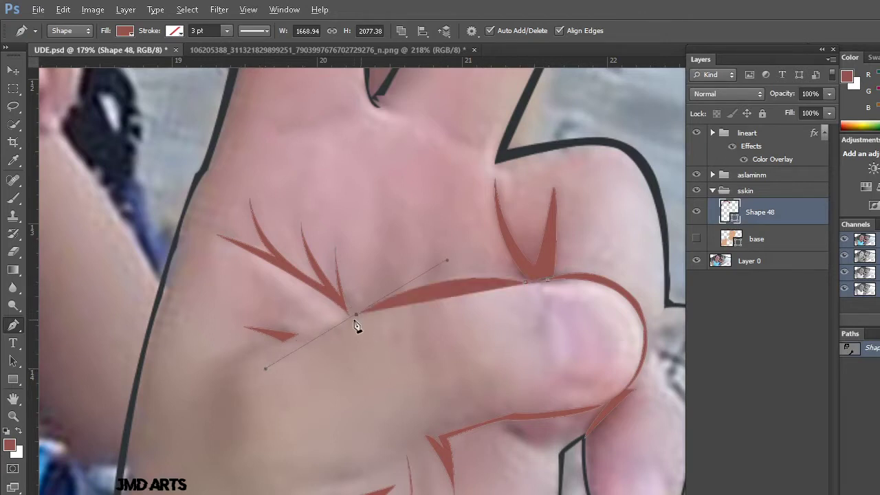
{"action": "left_click", "coordinate": [292, 343]}
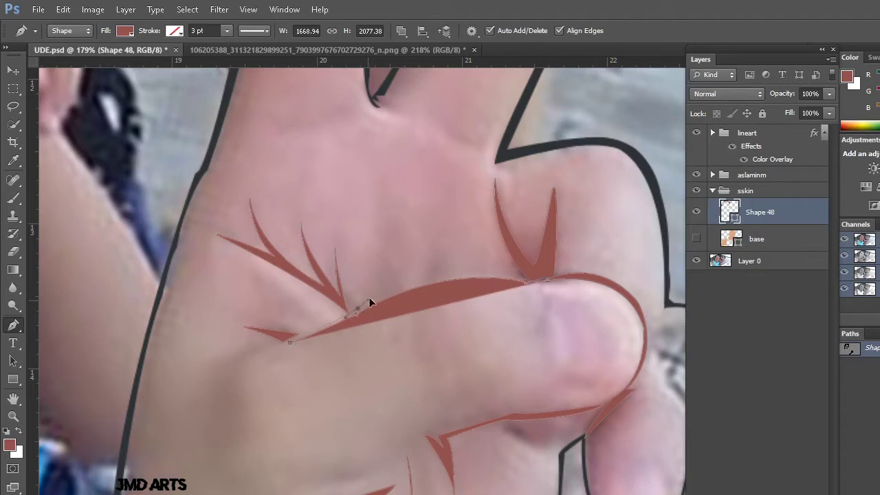
{"action": "left_click", "coordinate": [358, 313], "text": "alt"}
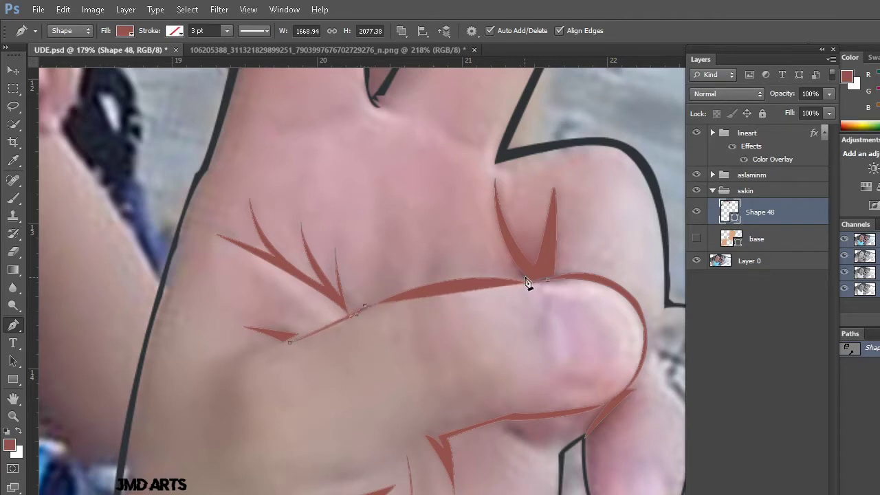
{"action": "left_click_drag", "start_coordinate": [579, 284], "coordinate": [600, 301]}
{"action": "left_click", "coordinate": [530, 280], "text": "alt"}
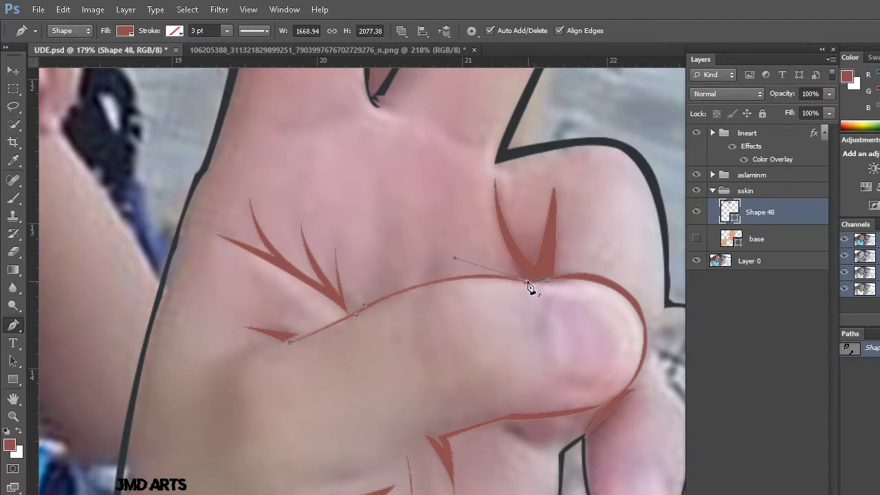
Check the creases over flat skin, hide it again, and select Shape 48 at the fingers
{"action": "left_click", "coordinate": [720, 318]}
{"action": "left_click", "coordinate": [696, 238]}
{"action": "scroll", "coordinate": [505, 303], "scroll_direction": "down", "scroll_amount": 2}
{"action": "scroll", "coordinate": [514, 294], "scroll_direction": "down", "scroll_amount": 2}
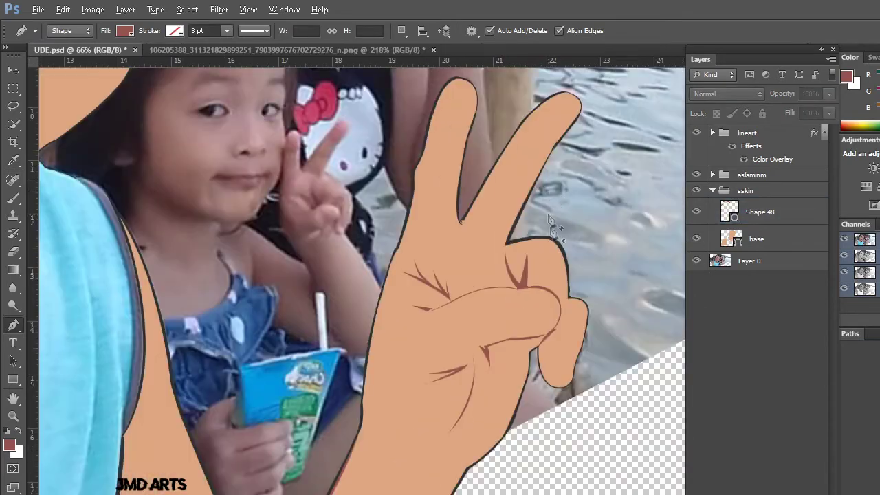
{"action": "scroll", "coordinate": [590, 385], "scroll_direction": "down", "scroll_amount": 1}
{"action": "scroll", "coordinate": [590, 385], "scroll_direction": "down", "scroll_amount": 1}
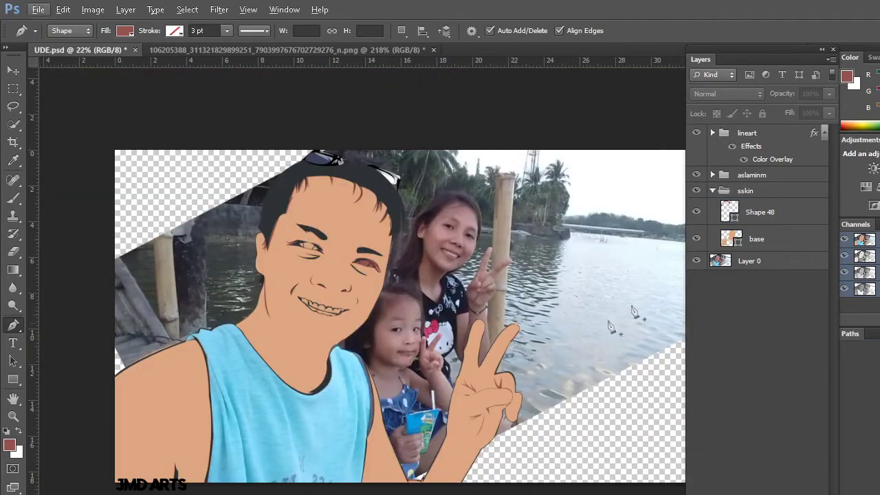
{"action": "left_click", "coordinate": [696, 238]}
{"action": "scroll", "coordinate": [528, 385], "scroll_direction": "up", "scroll_amount": 1}
{"action": "scroll", "coordinate": [503, 375], "scroll_direction": "up", "scroll_amount": 1}
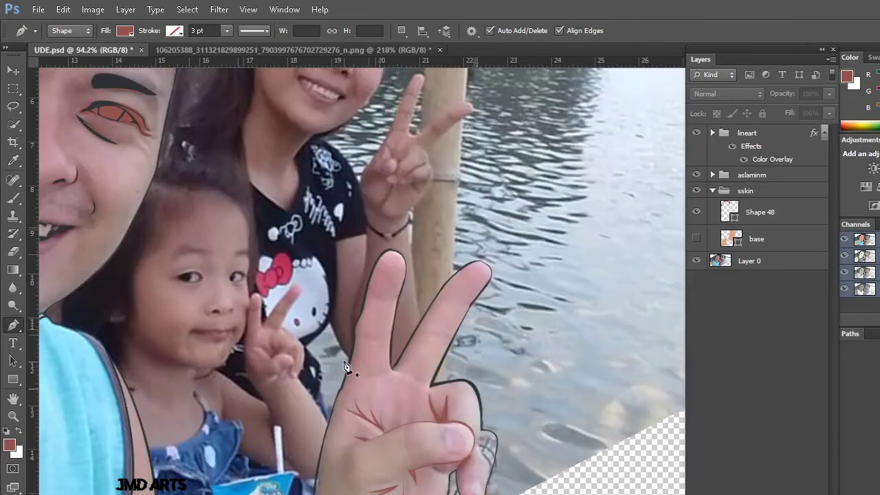
{"action": "scroll", "coordinate": [412, 368], "scroll_direction": "up", "scroll_amount": 1}
{"action": "scroll", "coordinate": [348, 365], "scroll_direction": "up", "scroll_amount": 1}
{"action": "scroll", "coordinate": [399, 360], "scroll_direction": "up", "scroll_amount": 1}
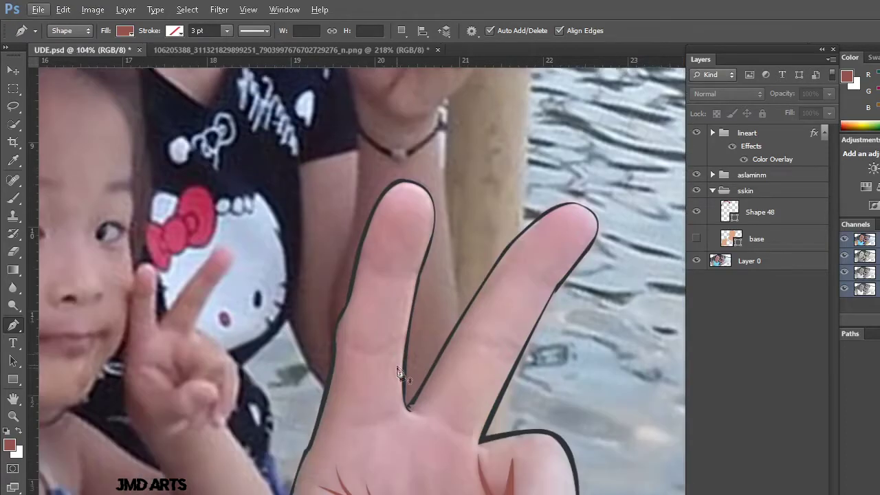
{"action": "left_click", "coordinate": [578, 294], "text": "ctrl"}
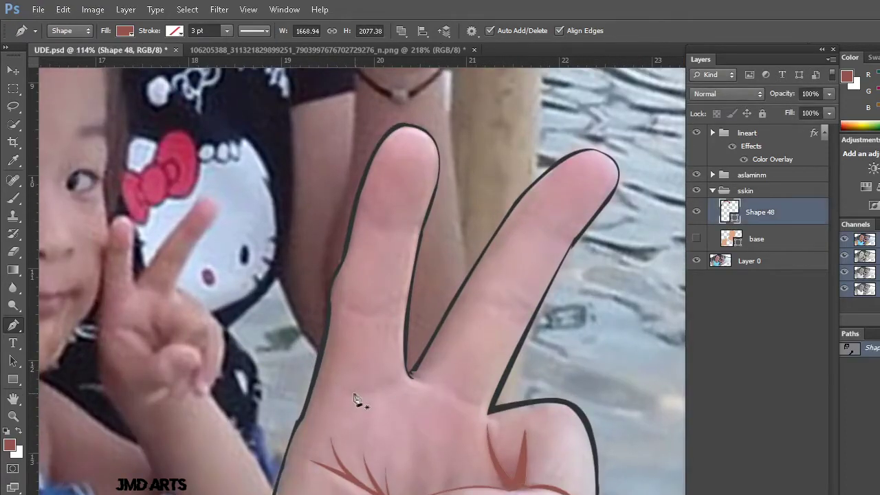
Draw a curved crease wedge along the raised finger's knuckle joint
{"action": "left_click", "coordinate": [405, 381]}
{"action": "left_click", "coordinate": [453, 394]}
{"action": "left_click", "coordinate": [481, 407]}
{"action": "left_click_drag", "start_coordinate": [484, 300], "coordinate": [530, 321]}
{"action": "left_click", "coordinate": [529, 321]}
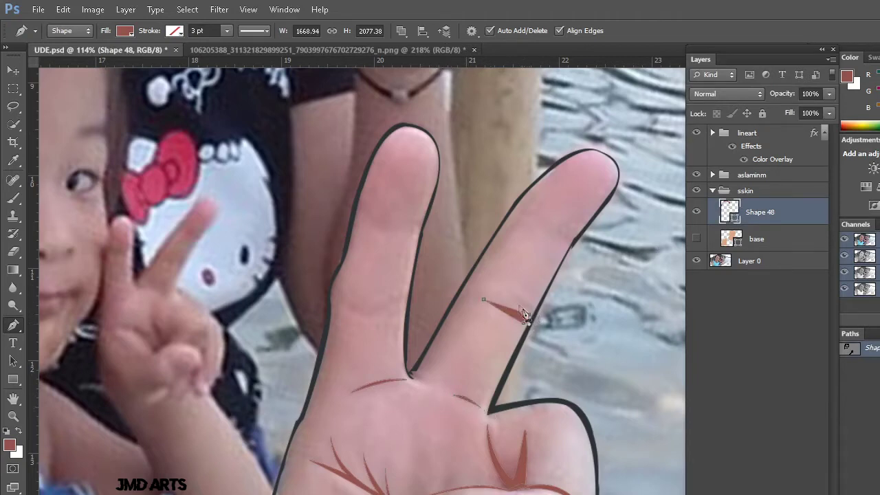
{"action": "left_click", "coordinate": [536, 311]}
{"action": "left_click", "coordinate": [484, 301]}
Add a short crease tick near the raised finger's tip
{"action": "scroll", "coordinate": [440, 288], "scroll_direction": "up", "scroll_amount": 2}
{"action": "left_click", "coordinate": [400, 262]}
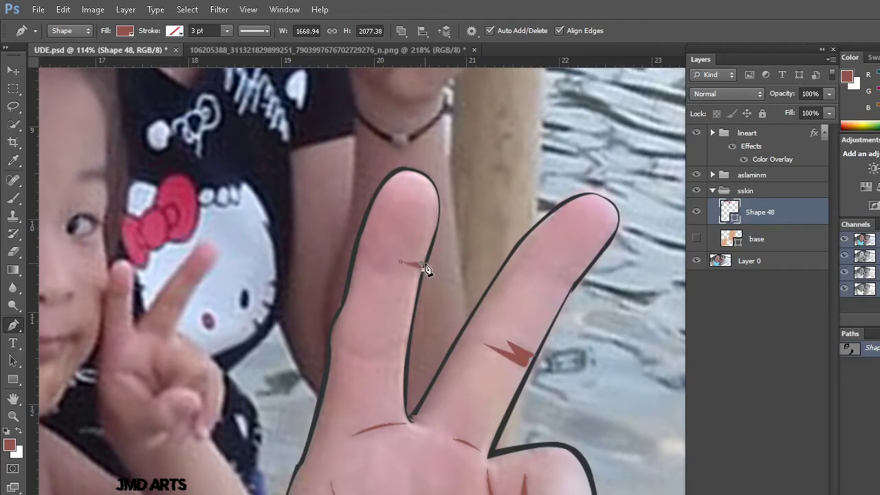
{"action": "left_click", "coordinate": [424, 268]}
{"action": "left_click", "coordinate": [400, 261]}
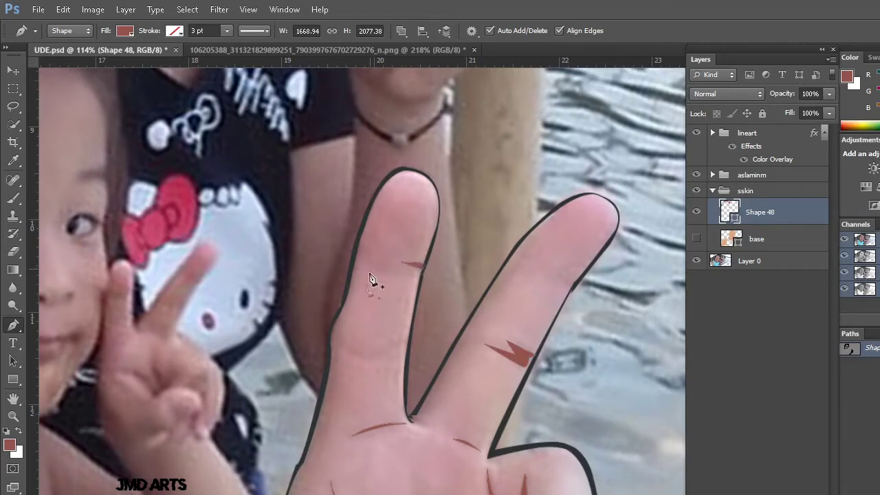
Draw and commit a curved crease across the left finger's joint
{"action": "left_click", "coordinate": [341, 344]}
{"action": "left_click_drag", "start_coordinate": [401, 341], "coordinate": [421, 335]}
{"action": "left_click", "coordinate": [401, 341], "text": "alt"}
{"action": "left_click_drag", "start_coordinate": [366, 360], "coordinate": [370, 367]}
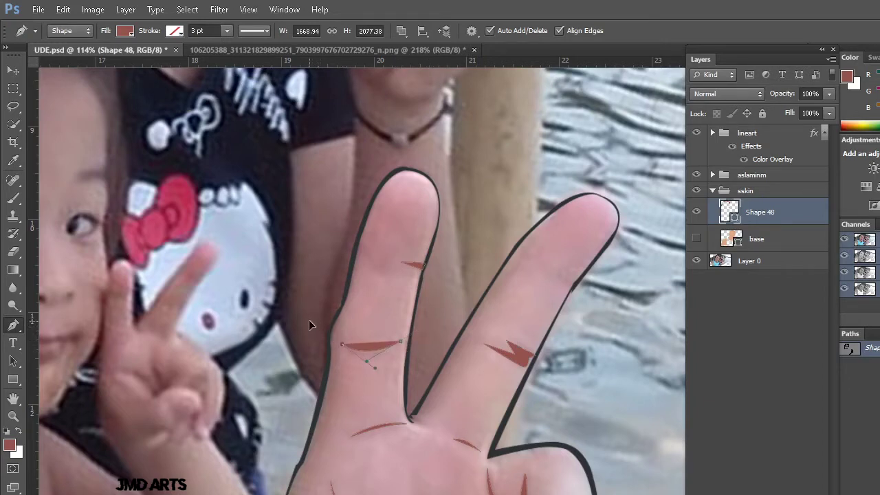
{"action": "key", "text": "Return"}
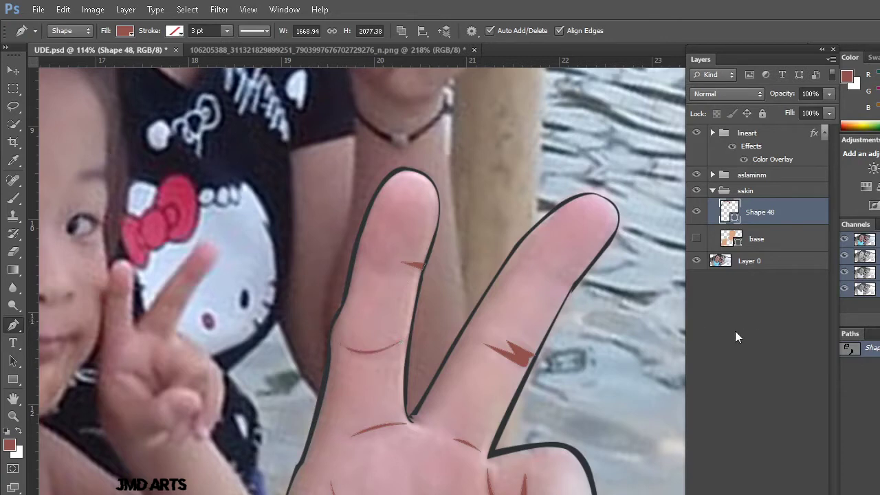
{"action": "left_click", "coordinate": [735, 331]}
{"action": "scroll", "coordinate": [584, 282], "scroll_direction": "down", "scroll_amount": 3}
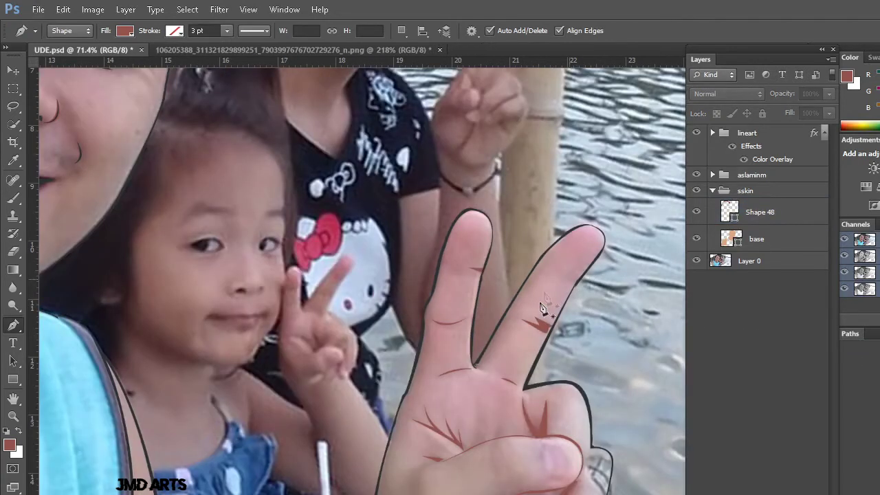
Hide the flat skin layer, move to the shoulder, and select the Shape 48 layer
{"action": "scroll", "coordinate": [543, 307], "scroll_direction": "down", "scroll_amount": 3}
{"action": "scroll", "coordinate": [486, 348], "scroll_direction": "down", "scroll_amount": 2}
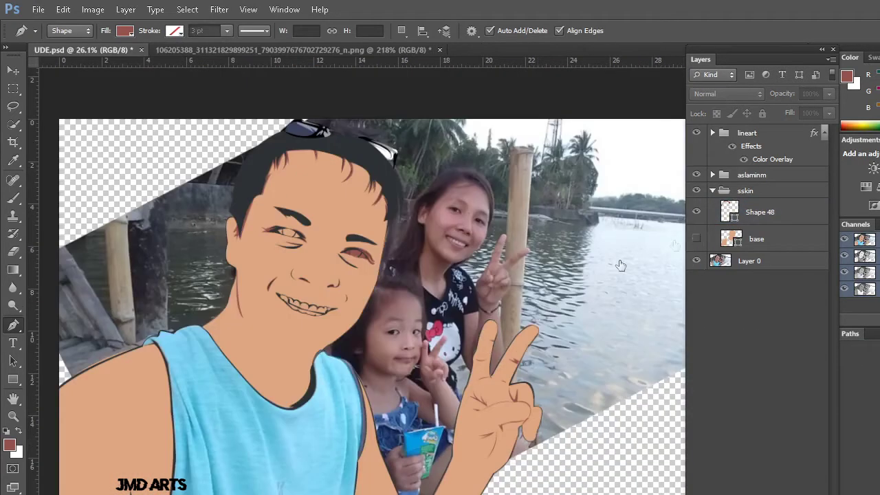
{"action": "left_click", "coordinate": [697, 239]}
{"action": "scroll", "coordinate": [125, 421], "scroll_direction": "up", "scroll_amount": 2}
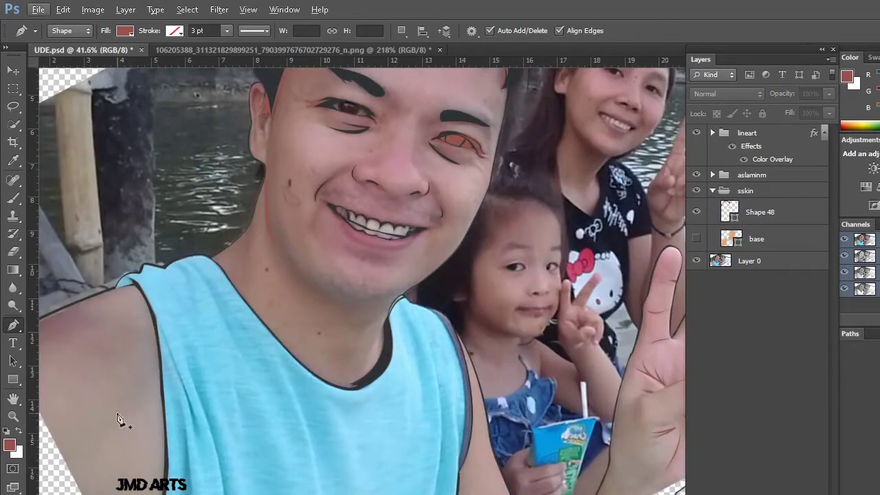
{"action": "scroll", "coordinate": [196, 409], "scroll_direction": "left", "scroll_amount": 6}
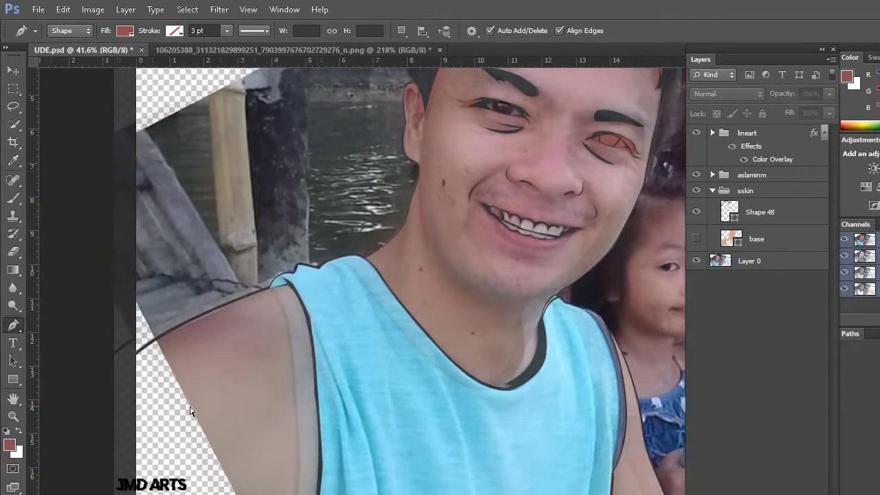
{"action": "scroll", "coordinate": [261, 392], "scroll_direction": "up", "scroll_amount": 2}
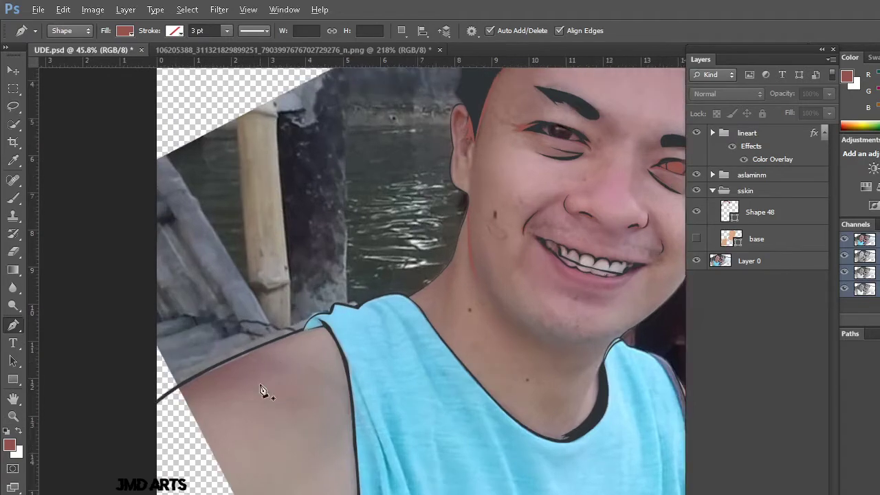
{"action": "scroll", "coordinate": [260, 389], "scroll_direction": "left", "scroll_amount": 2}
{"action": "scroll", "coordinate": [492, 435], "scroll_direction": "down", "scroll_amount": 2}
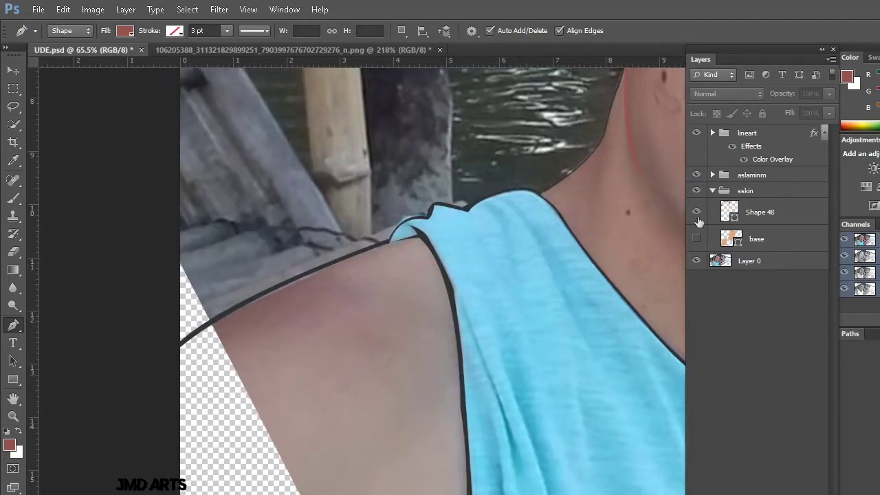
{"action": "left_click", "coordinate": [712, 219]}
Draw a reddish strip along the shoulder top and down the arm's outline
{"action": "left_click_drag", "start_coordinate": [428, 244], "coordinate": [545, 231]}
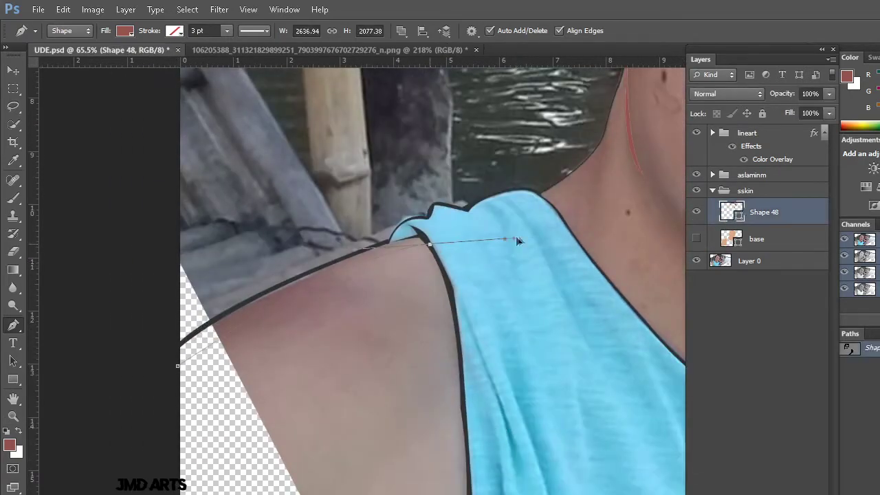
{"action": "left_click", "coordinate": [422, 240], "text": "alt"}
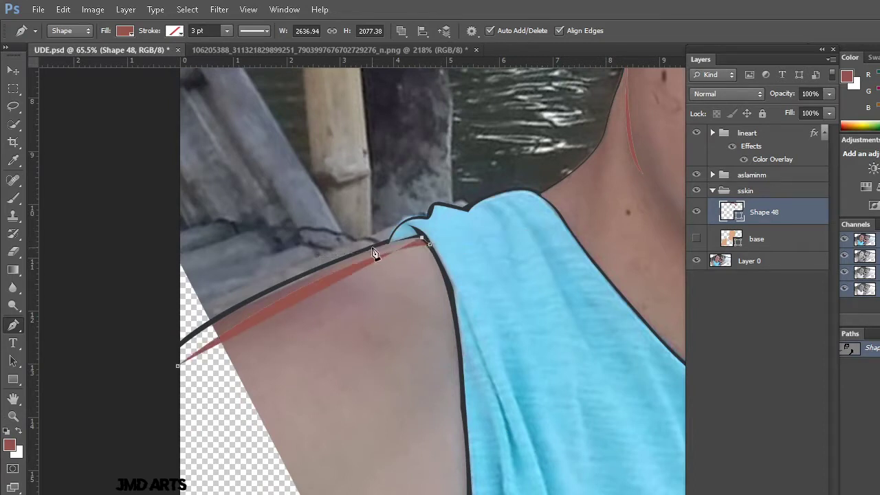
{"action": "left_click", "coordinate": [373, 250]}
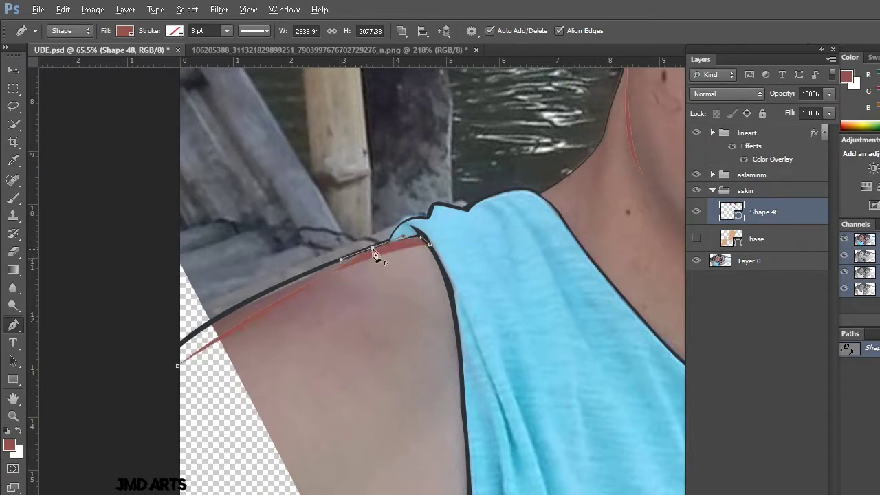
{"action": "left_click_drag", "start_coordinate": [146, 370], "coordinate": [39, 454]}
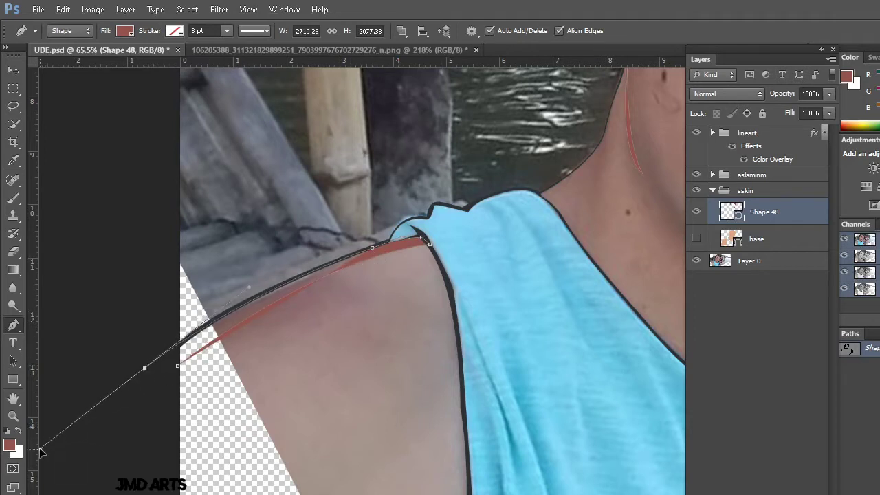
{"action": "left_click", "coordinate": [145, 369], "text": "alt"}
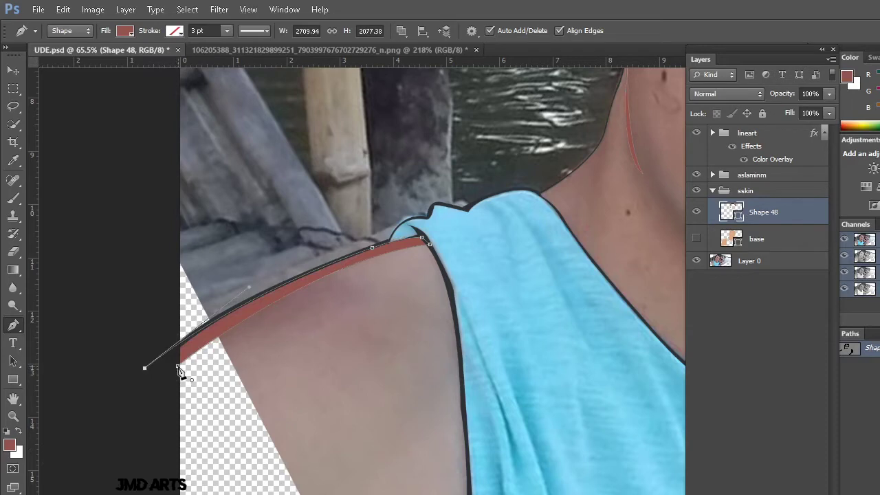
{"action": "left_click", "coordinate": [734, 274]}
Show the flat skin to check the shoulder strip, then reselect the crease layer
{"action": "left_click", "coordinate": [697, 239]}
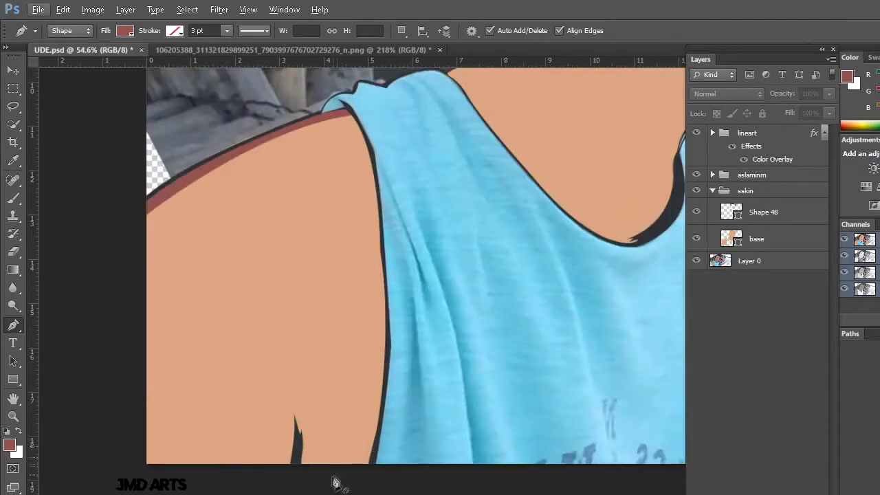
{"action": "scroll", "coordinate": [316, 475], "scroll_direction": "up", "scroll_amount": 2}
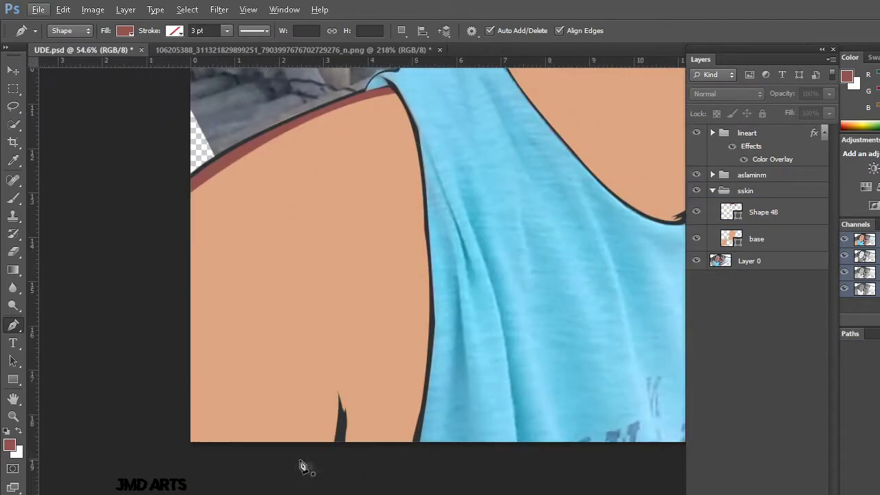
{"action": "scroll", "coordinate": [298, 466], "scroll_direction": "up", "scroll_amount": 2}
{"action": "scroll", "coordinate": [249, 458], "scroll_direction": "up", "scroll_amount": 2}
{"action": "left_click", "coordinate": [730, 218]}
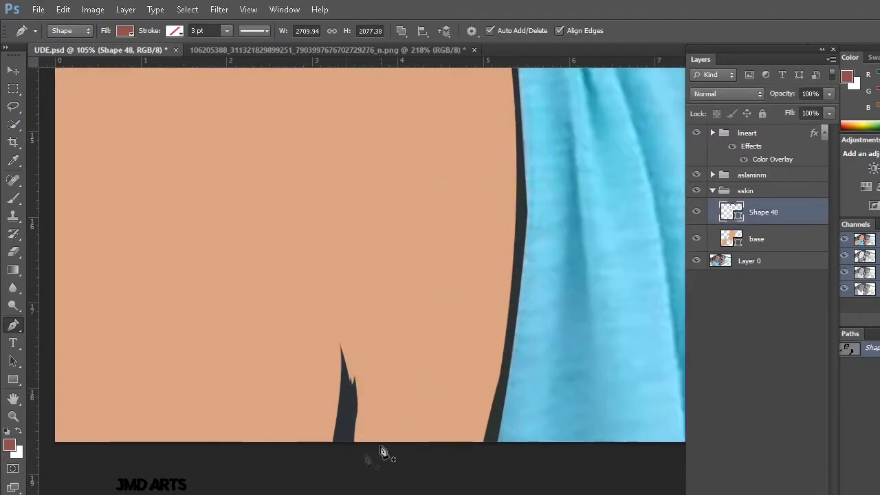
Draw a small reddish crease wedge along the lower arm's outline beside the dark strand
{"action": "left_click_drag", "start_coordinate": [324, 257], "coordinate": [300, 201]}
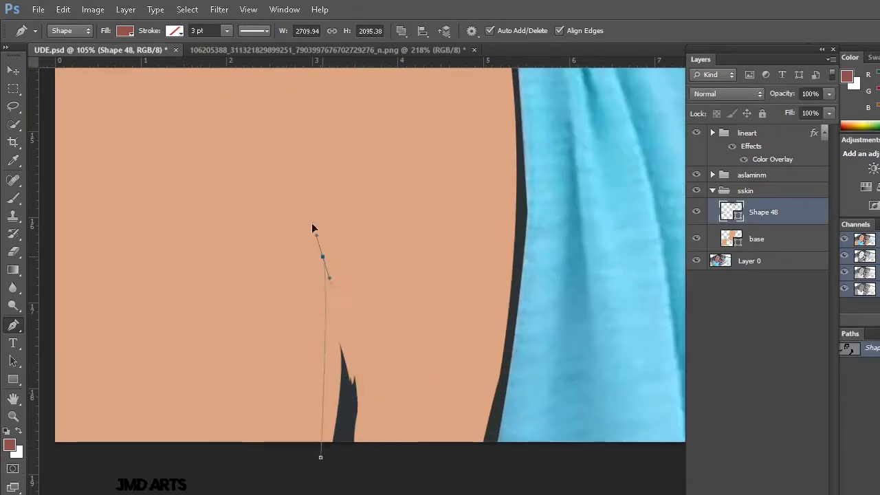
{"action": "left_click_drag", "start_coordinate": [326, 260], "coordinate": [330, 274]}
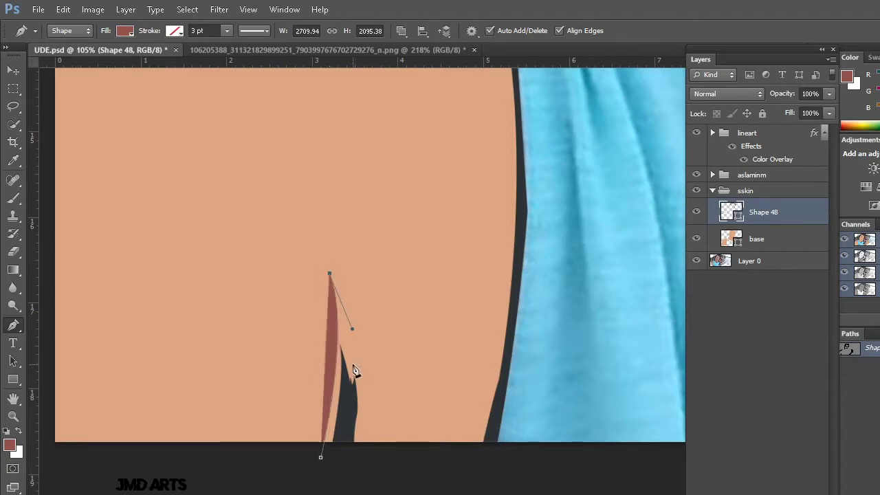
{"action": "left_click_drag", "start_coordinate": [353, 382], "coordinate": [350, 374]}
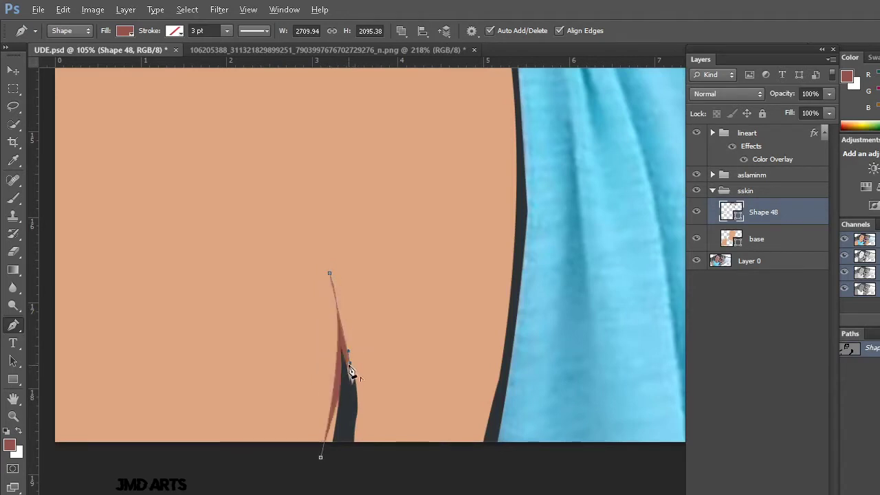
{"action": "left_click", "coordinate": [349, 363]}
{"action": "left_click_drag", "start_coordinate": [351, 375], "coordinate": [354, 363]}
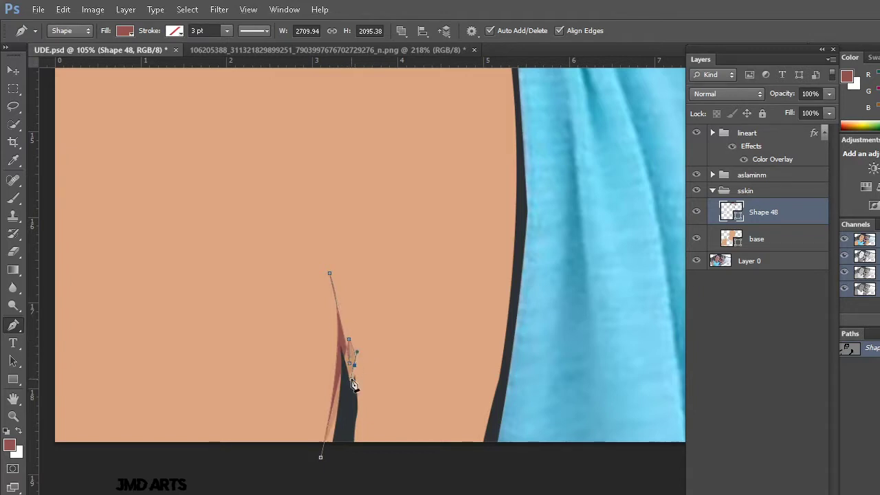
{"action": "left_click_drag", "start_coordinate": [353, 333], "coordinate": [362, 344]}
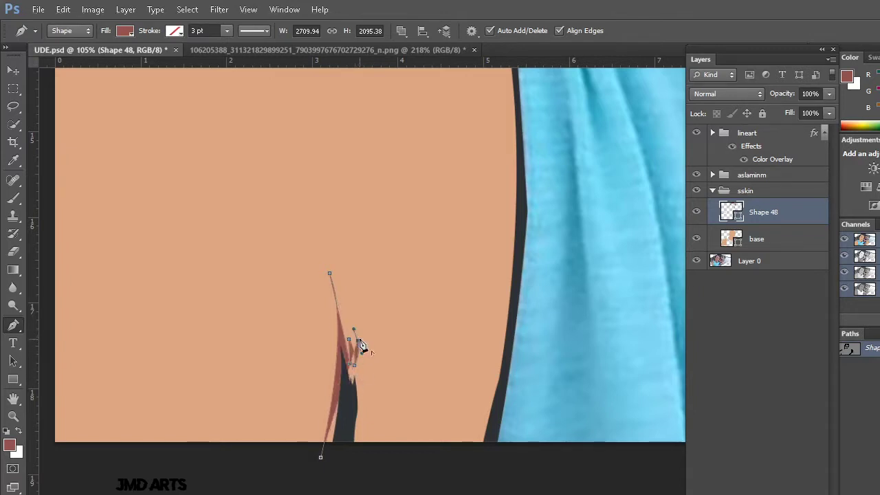
{"action": "left_click", "coordinate": [365, 410]}
{"action": "left_click", "coordinate": [358, 437]}
{"action": "left_click_drag", "start_coordinate": [358, 471], "coordinate": [344, 481]}
{"action": "left_click", "coordinate": [322, 459]}
{"action": "left_click", "coordinate": [763, 380]}
Zoom out to review the whole portrait, then hide the flat skin layer
{"action": "scroll", "coordinate": [472, 321], "scroll_direction": "down", "scroll_amount": 5}
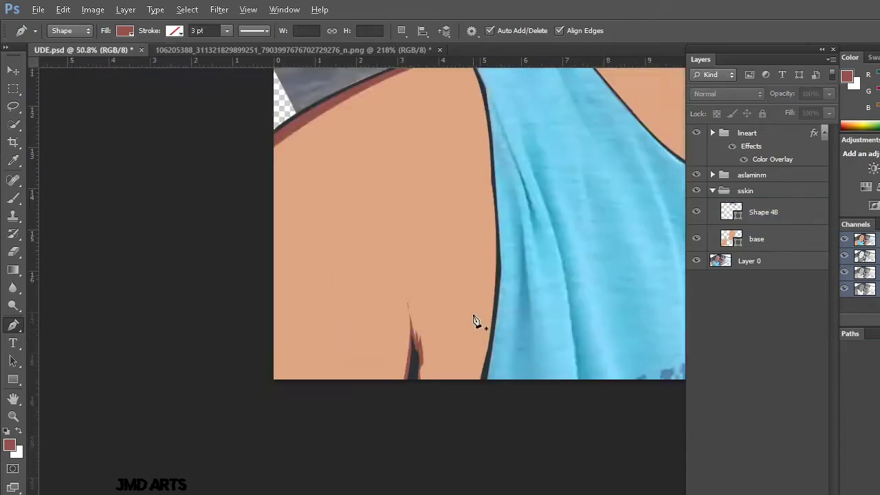
{"action": "scroll", "coordinate": [388, 405], "scroll_direction": "up", "scroll_amount": 2}
{"action": "scroll", "coordinate": [389, 405], "scroll_direction": "up", "scroll_amount": 1}
{"action": "scroll", "coordinate": [389, 405], "scroll_direction": "up", "scroll_amount": 2}
{"action": "scroll", "coordinate": [389, 405], "scroll_direction": "up", "scroll_amount": 1}
{"action": "scroll", "coordinate": [568, 389], "scroll_direction": "down", "scroll_amount": 2}
{"action": "scroll", "coordinate": [568, 389], "scroll_direction": "down", "scroll_amount": 1}
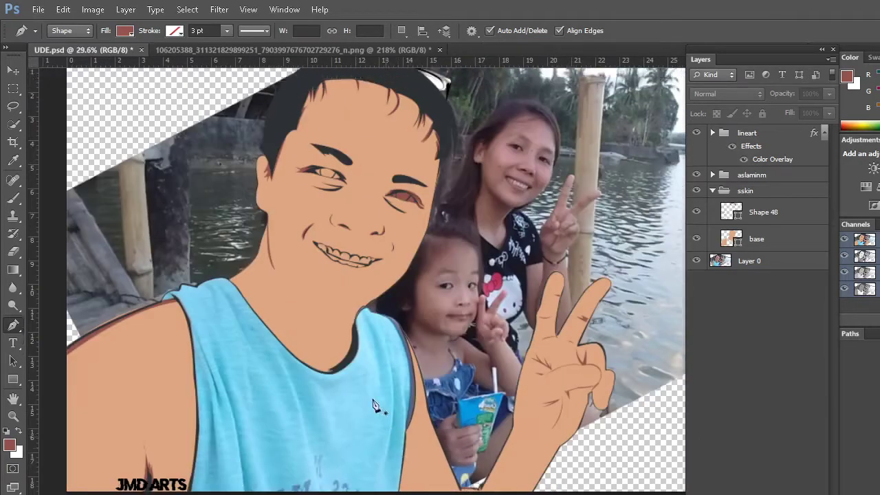
{"action": "scroll", "coordinate": [568, 389], "scroll_direction": "up", "scroll_amount": 1}
{"action": "scroll", "coordinate": [568, 389], "scroll_direction": "up", "scroll_amount": 1}
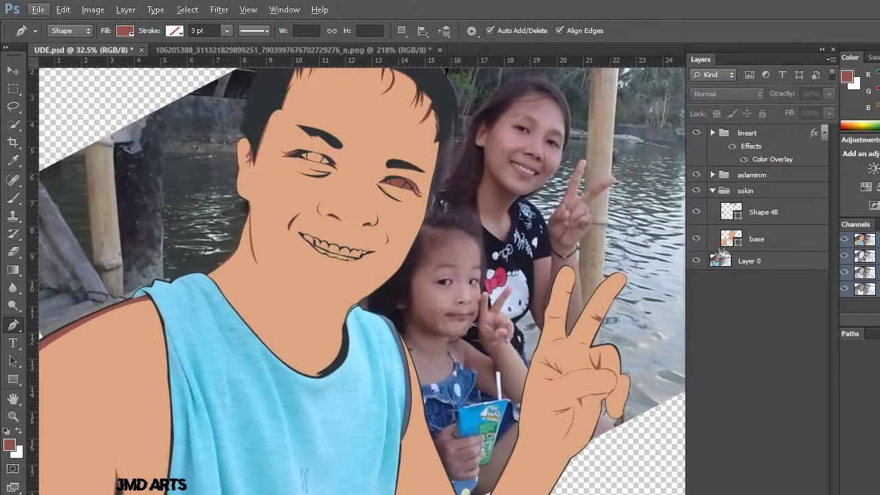
{"action": "left_click", "coordinate": [697, 239]}
On Shape 48, draw a thin crease hugging the curled fingertip below the thumb, then show flat skin
{"action": "scroll", "coordinate": [599, 403], "scroll_direction": "up", "scroll_amount": 1}
{"action": "scroll", "coordinate": [599, 403], "scroll_direction": "up", "scroll_amount": 1}
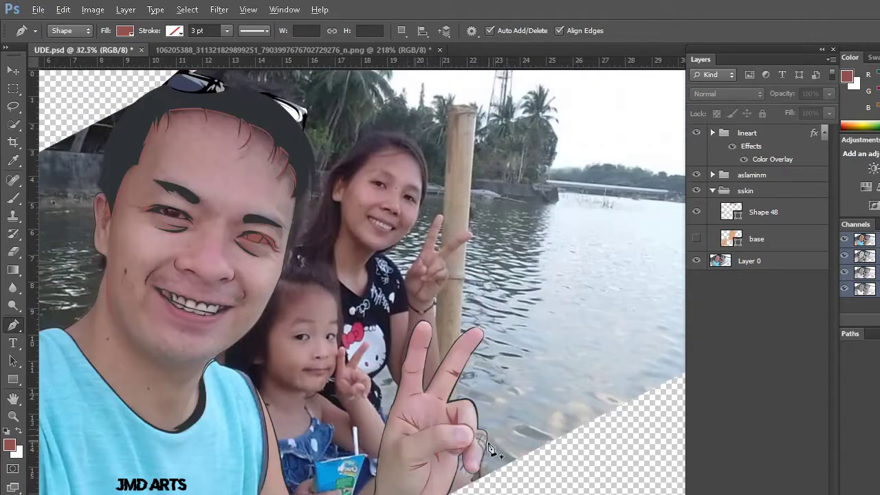
{"action": "scroll", "coordinate": [599, 403], "scroll_direction": "up", "scroll_amount": 1}
{"action": "scroll", "coordinate": [454, 474], "scroll_direction": "up", "scroll_amount": 2}
{"action": "scroll", "coordinate": [454, 474], "scroll_direction": "up", "scroll_amount": 4}
{"action": "scroll", "coordinate": [454, 474], "scroll_direction": "down", "scroll_amount": 1}
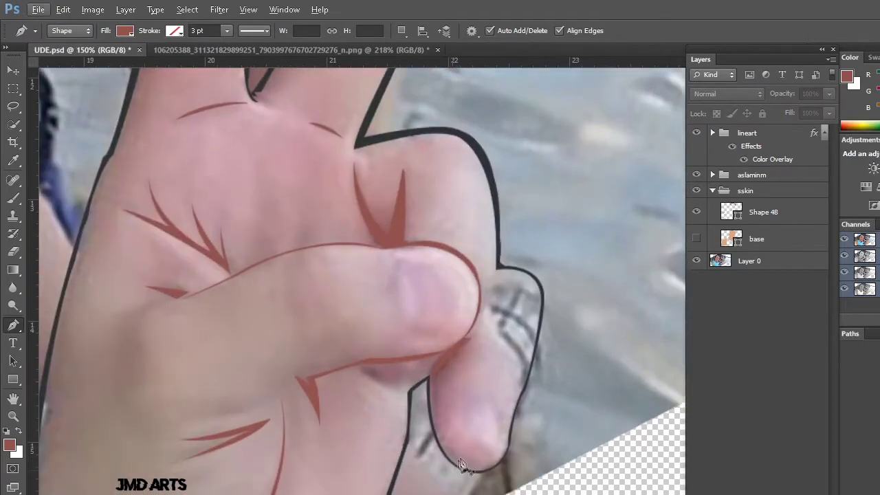
{"action": "left_click", "coordinate": [732, 213]}
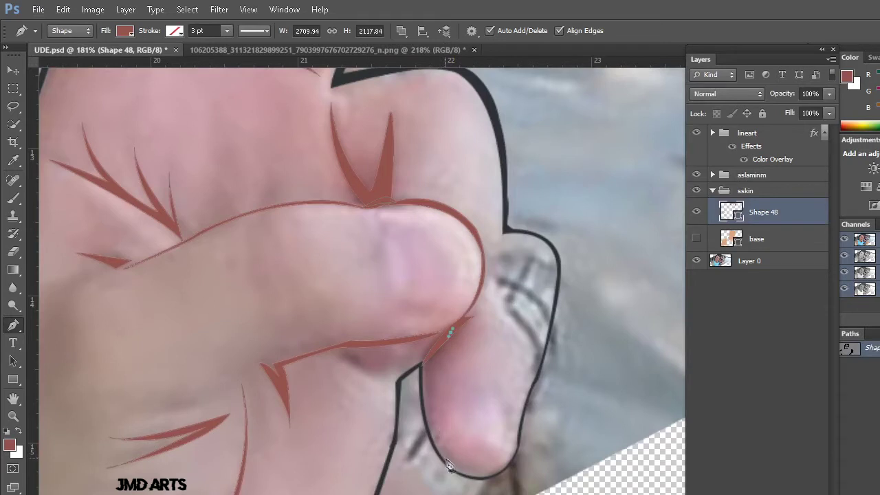
{"action": "mouse_move", "coordinate": [499, 474]}
{"action": "left_mouse_down"}
{"action": "mouse_move", "coordinate": [601, 466]}
{"action": "mouse_move", "coordinate": [604, 458]}
{"action": "left_mouse_up"}
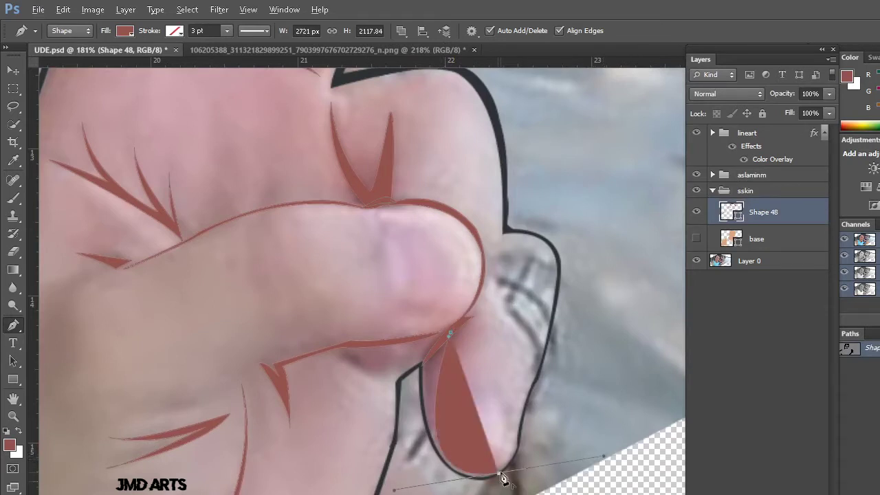
{"action": "left_click_drag", "start_coordinate": [425, 439], "coordinate": [417, 428]}
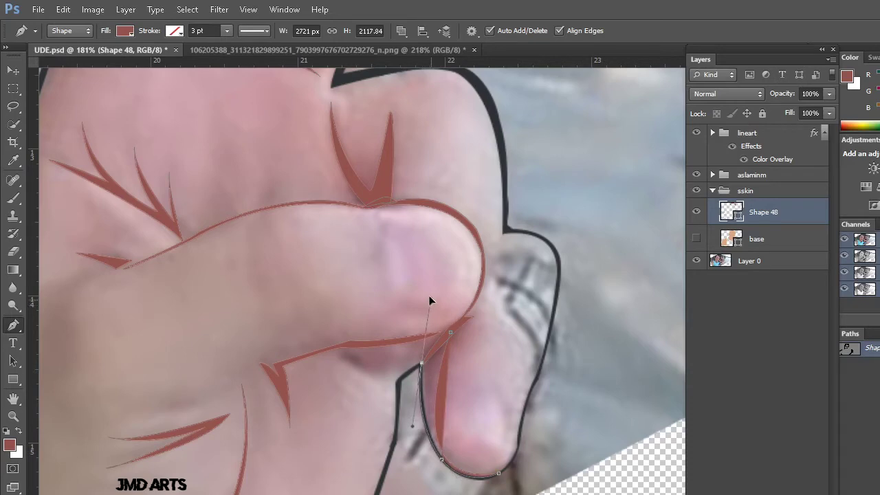
{"action": "left_click", "coordinate": [422, 363], "text": "alt"}
{"action": "left_click", "coordinate": [454, 337]}
{"action": "left_click", "coordinate": [818, 313]}
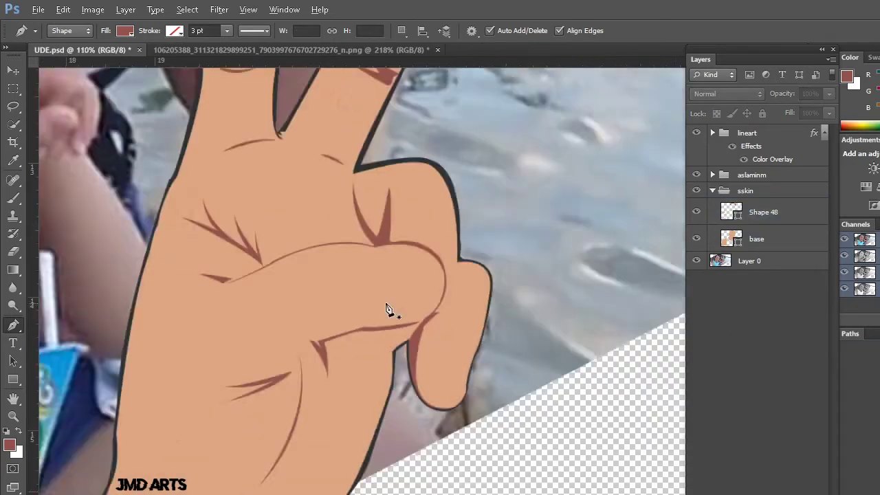
Hide the sskin group so the photo's face shows under the line art
{"action": "scroll", "coordinate": [387, 310], "scroll_direction": "down", "scroll_amount": 1}
{"action": "scroll", "coordinate": [371, 358], "scroll_direction": "down", "scroll_amount": 1}
{"action": "scroll", "coordinate": [387, 367], "scroll_direction": "down", "scroll_amount": 1}
{"action": "scroll", "coordinate": [381, 375], "scroll_direction": "down", "scroll_amount": 1}
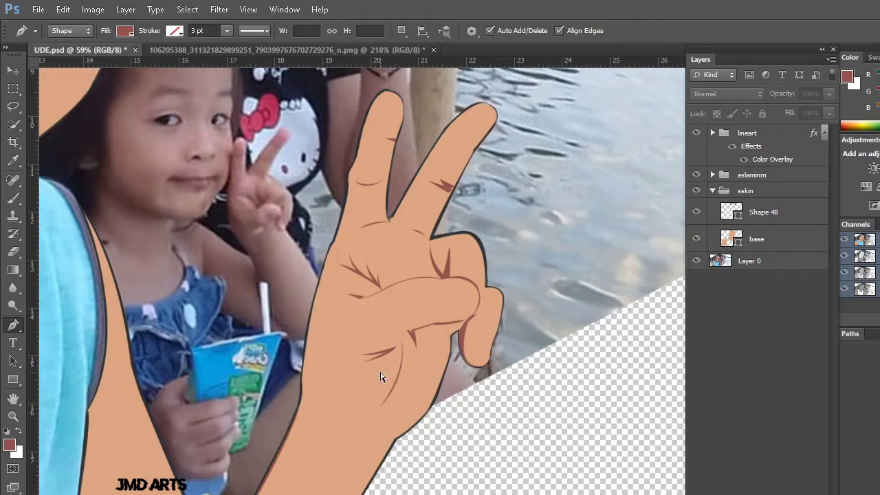
{"action": "scroll", "coordinate": [382, 377], "scroll_direction": "down", "scroll_amount": 1}
{"action": "scroll", "coordinate": [381, 375], "scroll_direction": "down", "scroll_amount": 1}
{"action": "scroll", "coordinate": [378, 372], "scroll_direction": "down", "scroll_amount": 1}
{"action": "scroll", "coordinate": [378, 386], "scroll_direction": "down", "scroll_amount": 1}
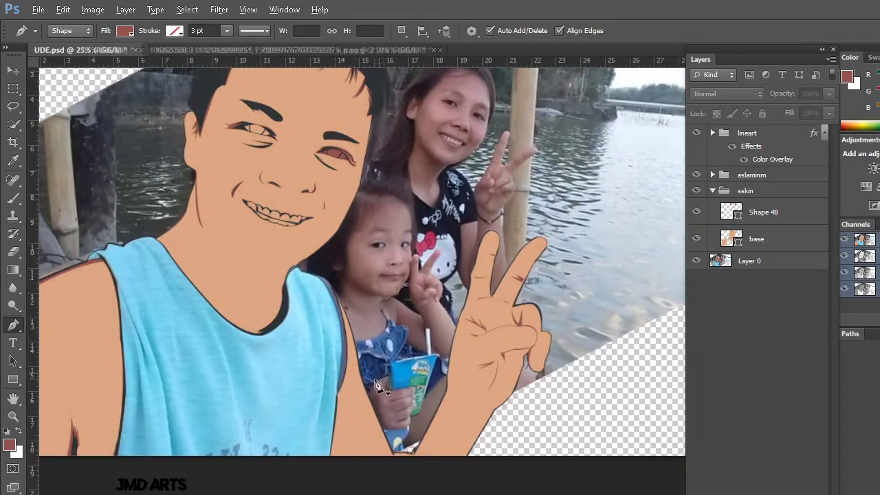
{"action": "scroll", "coordinate": [377, 387], "scroll_direction": "down", "scroll_amount": 1}
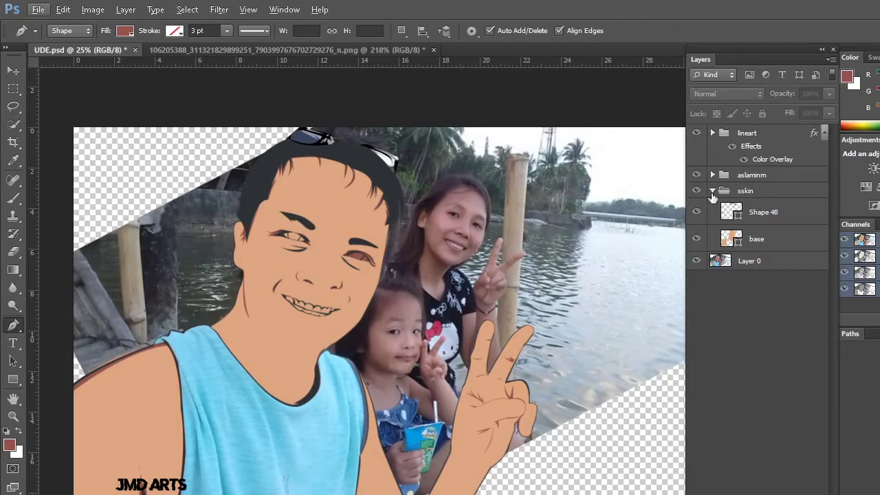
{"action": "left_click", "coordinate": [697, 190]}
Zoom back in on the eyes and switch the fill colour to white
{"action": "scroll", "coordinate": [297, 314], "scroll_direction": "up", "scroll_amount": 1}
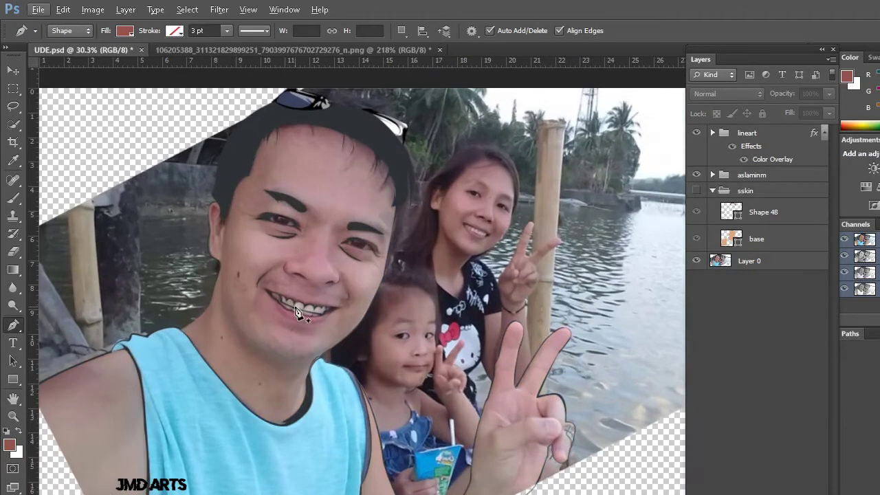
{"action": "scroll", "coordinate": [297, 313], "scroll_direction": "up", "scroll_amount": 2}
{"action": "scroll", "coordinate": [297, 314], "scroll_direction": "up", "scroll_amount": 2}
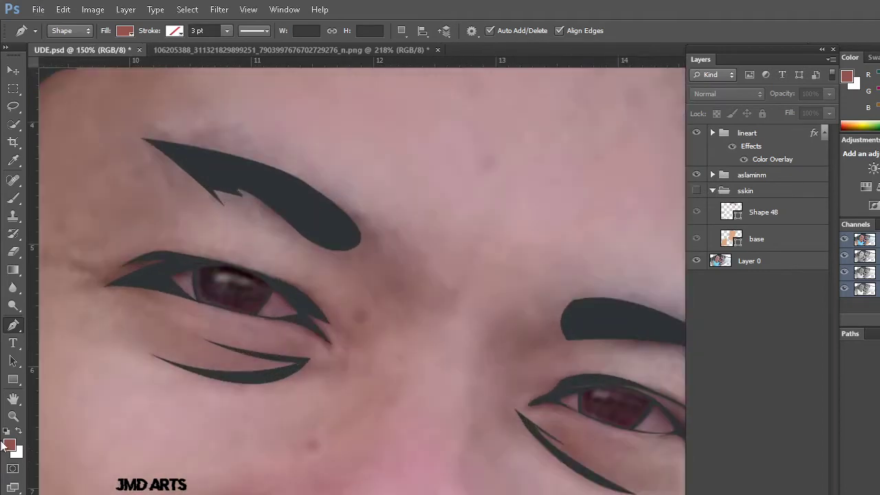
{"action": "left_click", "coordinate": [18, 431]}
Draw two white triangular highlights on either side of the left eye's iris
{"action": "left_click", "coordinate": [147, 273]}
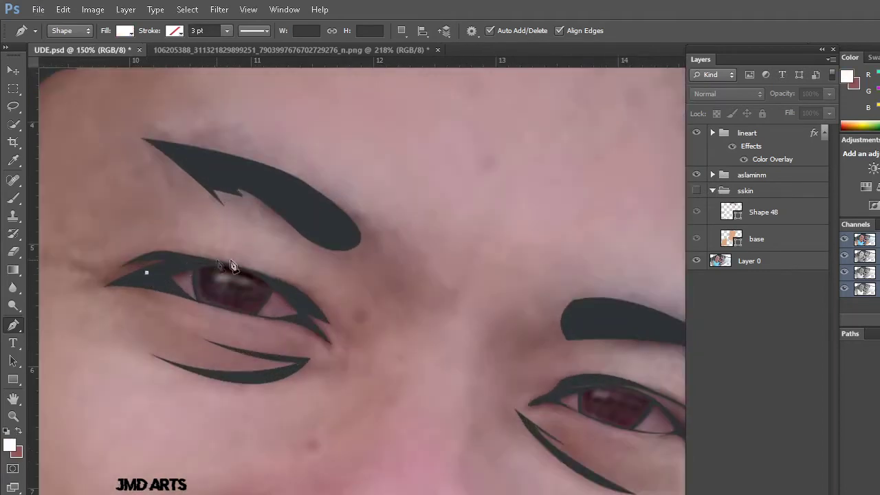
{"action": "left_click_drag", "start_coordinate": [273, 281], "coordinate": [331, 317]}
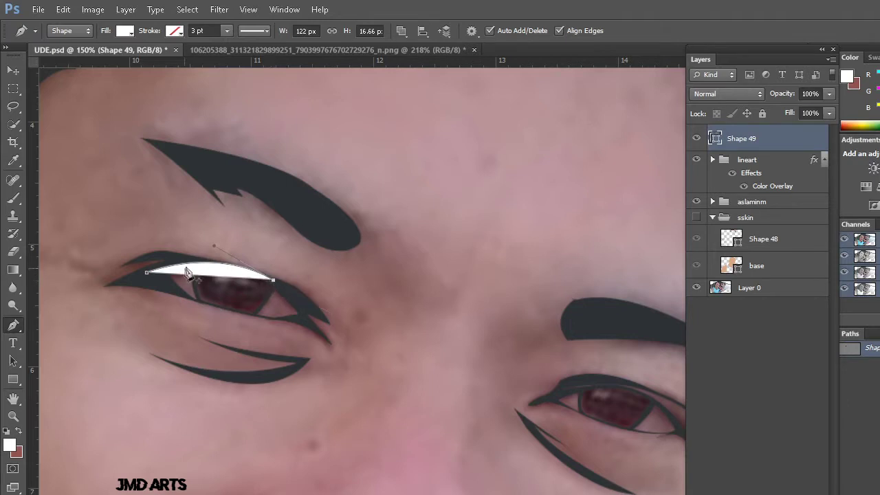
{"action": "left_click_drag", "start_coordinate": [169, 282], "coordinate": [198, 286]}
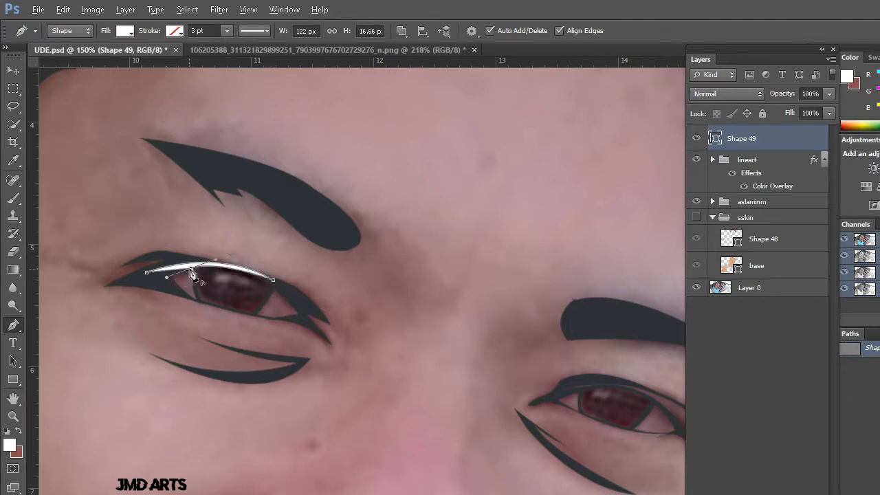
{"action": "key", "text": "ctrl+z"}
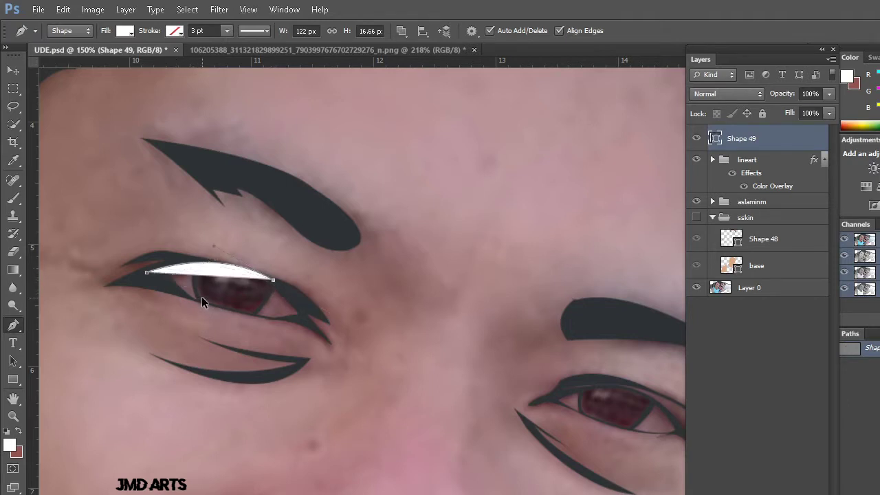
{"action": "key", "text": "ctrl+alt+z"}
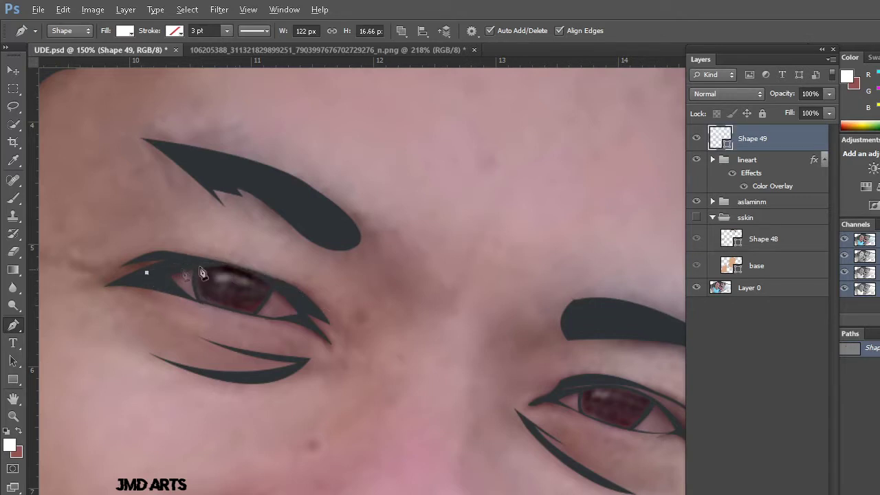
{"action": "left_click", "coordinate": [200, 264]}
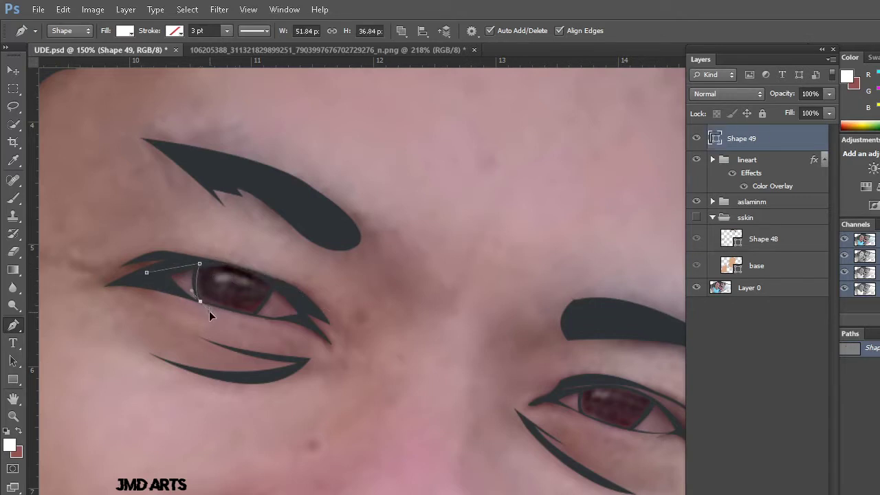
{"action": "left_click", "coordinate": [200, 301]}
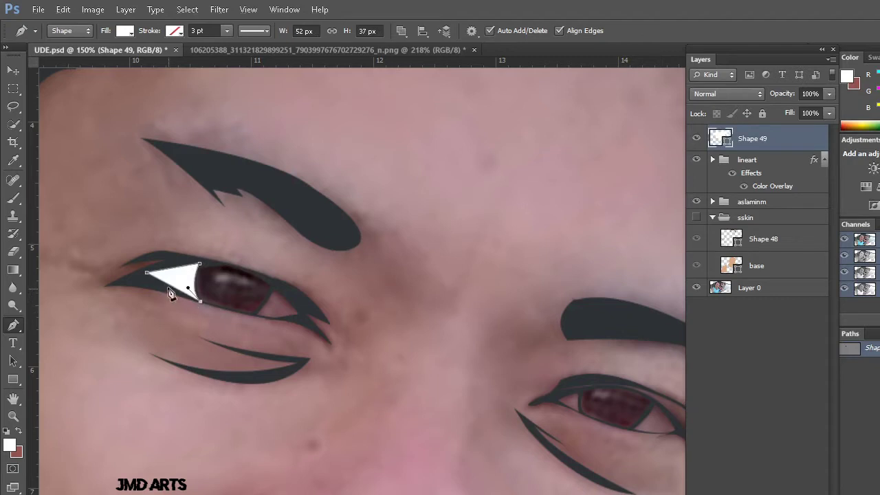
{"action": "left_click", "coordinate": [146, 276]}
{"action": "left_click", "coordinate": [275, 283]}
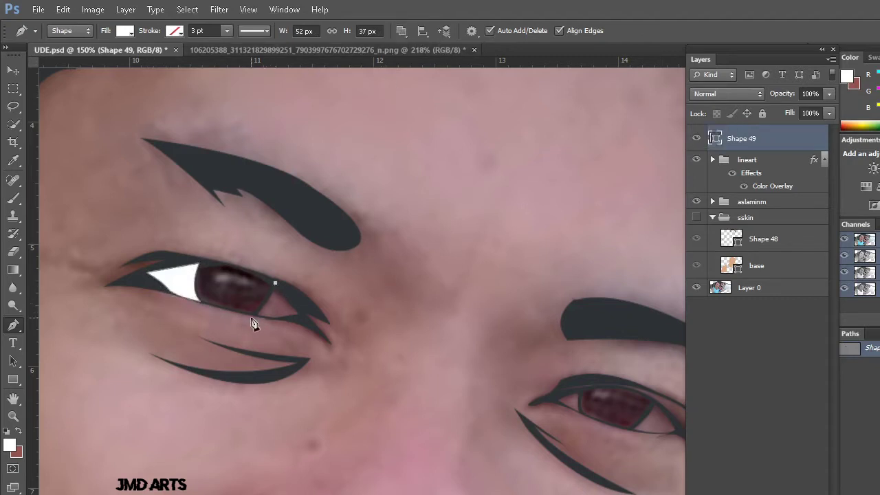
{"action": "left_click_drag", "start_coordinate": [253, 316], "coordinate": [291, 319]}
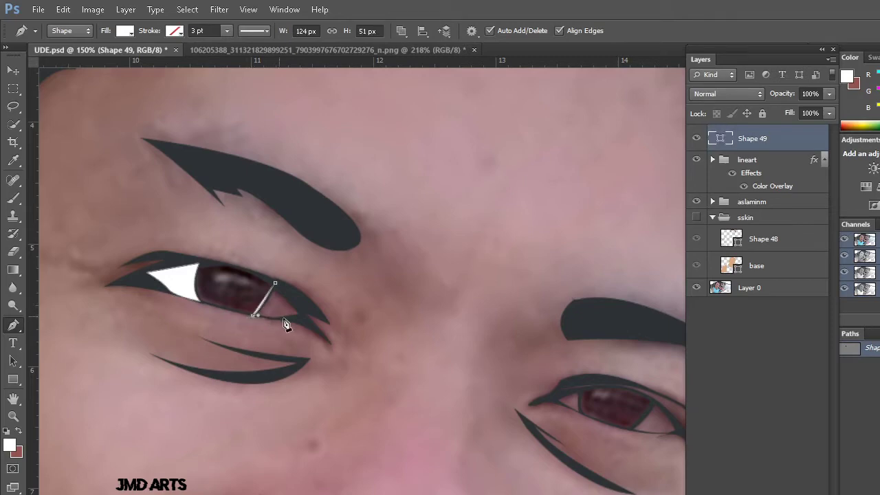
{"action": "left_click", "coordinate": [305, 318]}
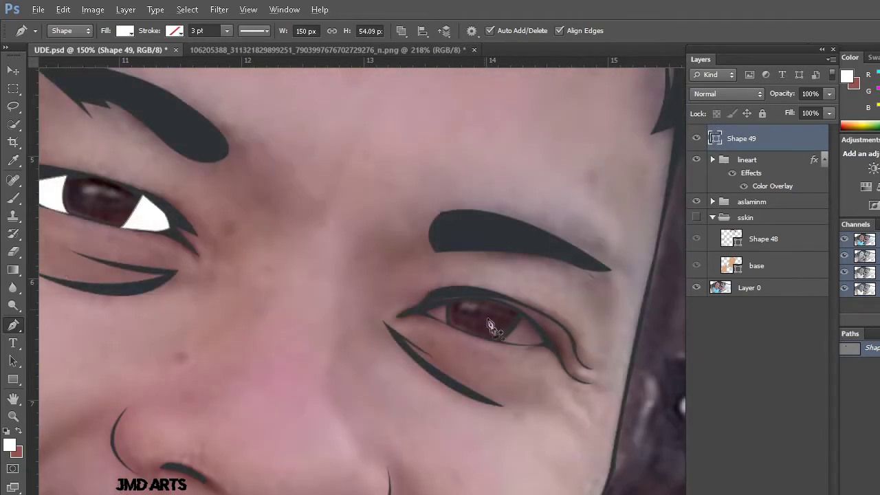
Begin a thin white highlight shape in the right eye
{"action": "scroll", "coordinate": [438, 313], "scroll_direction": "up", "scroll_amount": 1}
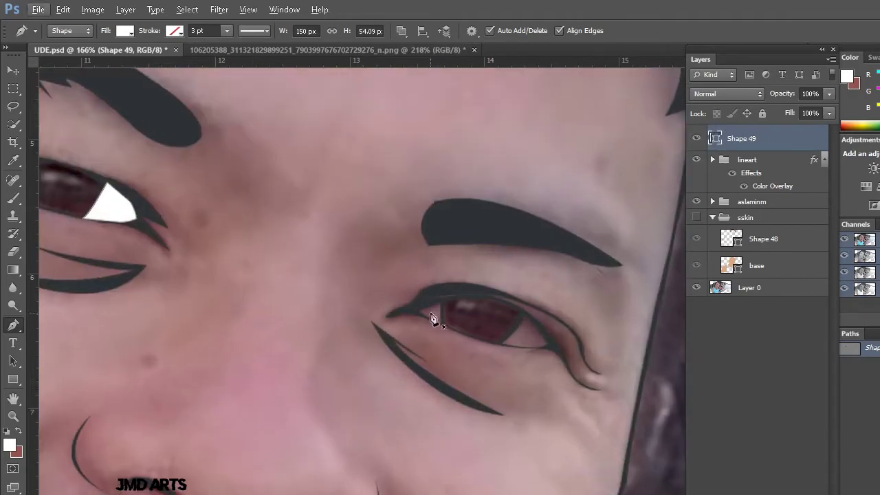
{"action": "left_click", "coordinate": [443, 300]}
{"action": "left_click_drag", "start_coordinate": [455, 334], "coordinate": [453, 335]}
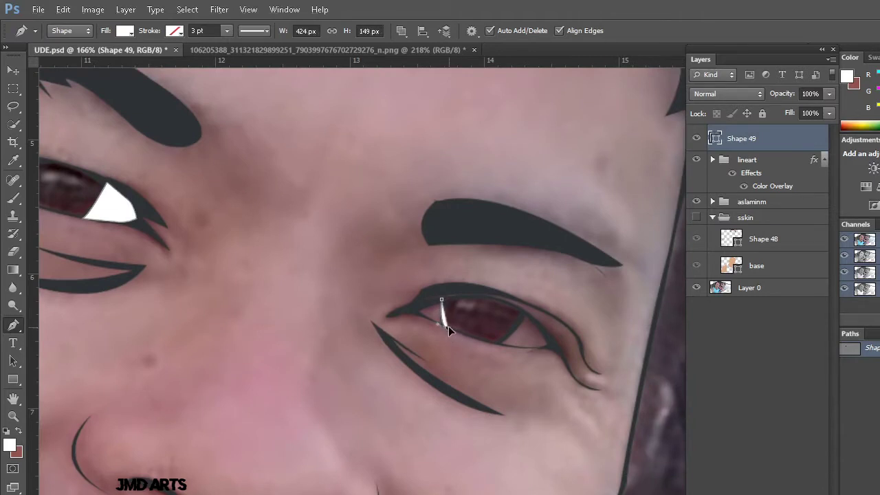
{"action": "left_click_drag", "start_coordinate": [447, 328], "coordinate": [453, 333]}
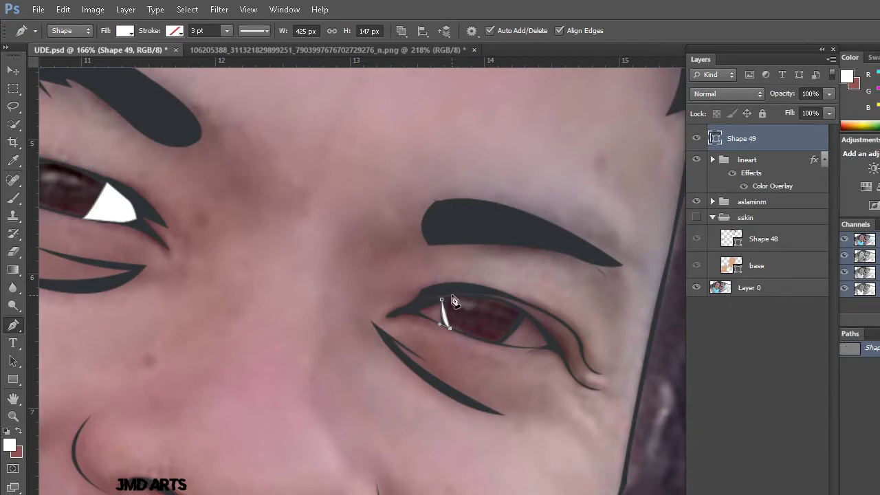
Draw white eye-white triangles at the inner and outer corners of the right-hand eye
{"action": "left_click", "coordinate": [411, 313]}
{"action": "scroll", "coordinate": [449, 299], "scroll_direction": "down", "scroll_amount": 2}
{"action": "left_click_drag", "start_coordinate": [796, 140], "coordinate": [786, 195]}
{"action": "scroll", "coordinate": [612, 231], "scroll_direction": "right", "scroll_amount": 2}
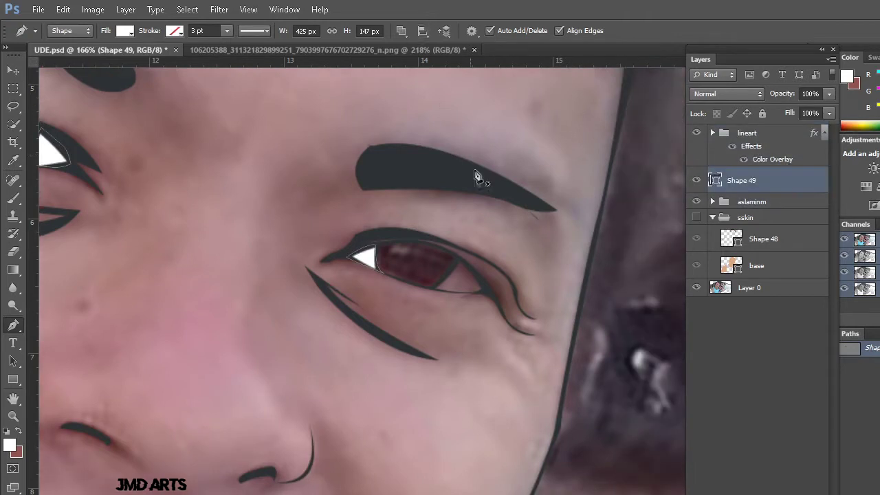
{"action": "left_click", "coordinate": [460, 259]}
{"action": "left_click", "coordinate": [431, 288]}
{"action": "left_click_drag", "start_coordinate": [482, 292], "coordinate": [502, 290]}
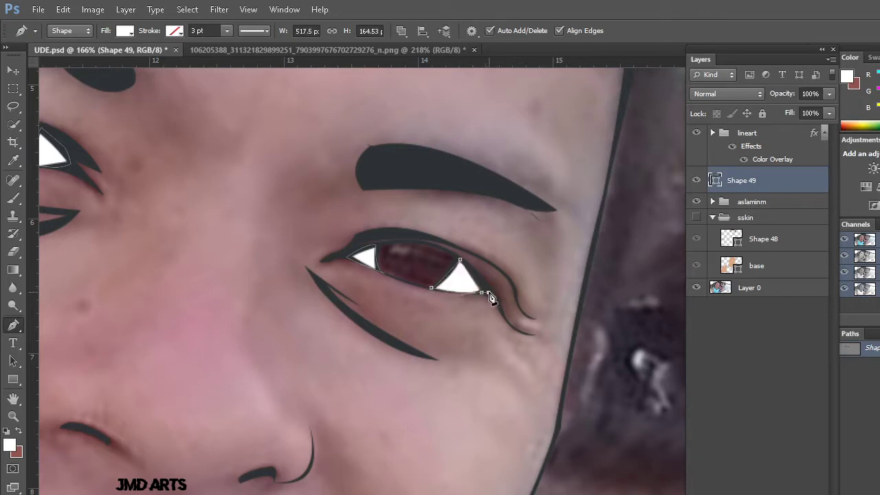
Move Shape 49 below the line art and hide it
{"action": "mouse_move", "coordinate": [756, 181]}
{"action": "left_mouse_down"}
{"action": "mouse_move", "coordinate": [766, 128]}
{"action": "mouse_move", "coordinate": [778, 197]}
{"action": "left_mouse_up"}
{"action": "left_click", "coordinate": [696, 180]}
{"action": "scroll", "coordinate": [8, 449], "scroll_direction": "left", "scroll_amount": 2}
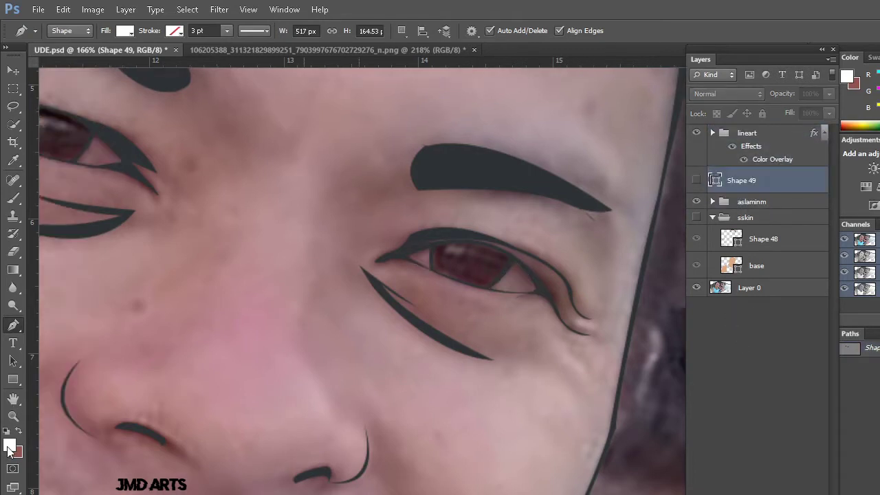
Set the foreground colour to grey #636161
{"action": "left_click", "coordinate": [9, 445]}
{"action": "mouse_move", "coordinate": [611, 245]}
{"action": "left_mouse_down"}
{"action": "mouse_move", "coordinate": [598, 209]}
{"action": "mouse_move", "coordinate": [594, 245]}
{"action": "left_mouse_up"}
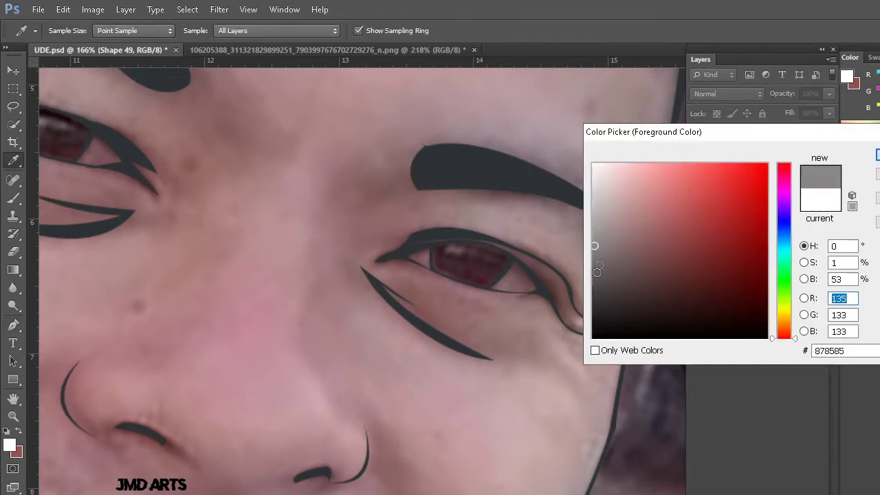
{"action": "left_click_drag", "start_coordinate": [593, 278], "coordinate": [595, 271]}
{"action": "key", "text": "Return"}
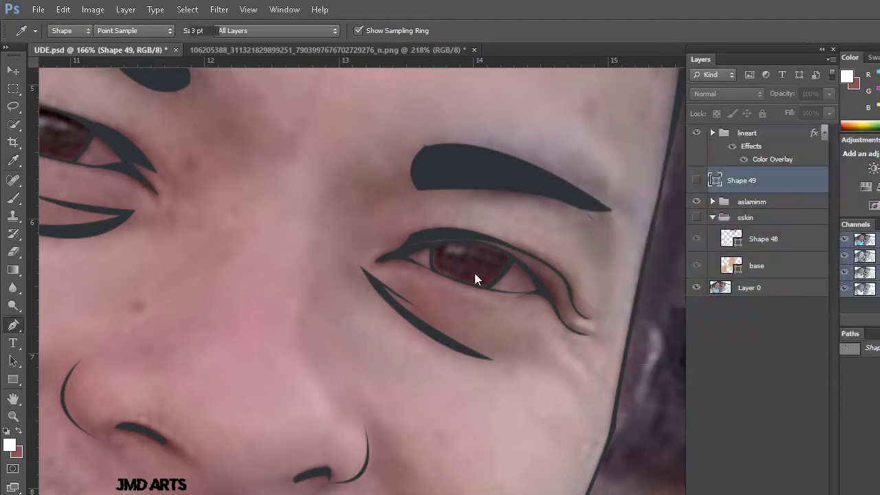
Draw a new eye-white shape in the right eye's inner corner, curved along the lid
{"action": "key", "text": "p"}
{"action": "scroll", "coordinate": [443, 299], "scroll_direction": "up", "scroll_amount": 3}
{"action": "left_click", "coordinate": [390, 314]}
{"action": "left_click", "coordinate": [427, 303]}
{"action": "left_click", "coordinate": [421, 315]}
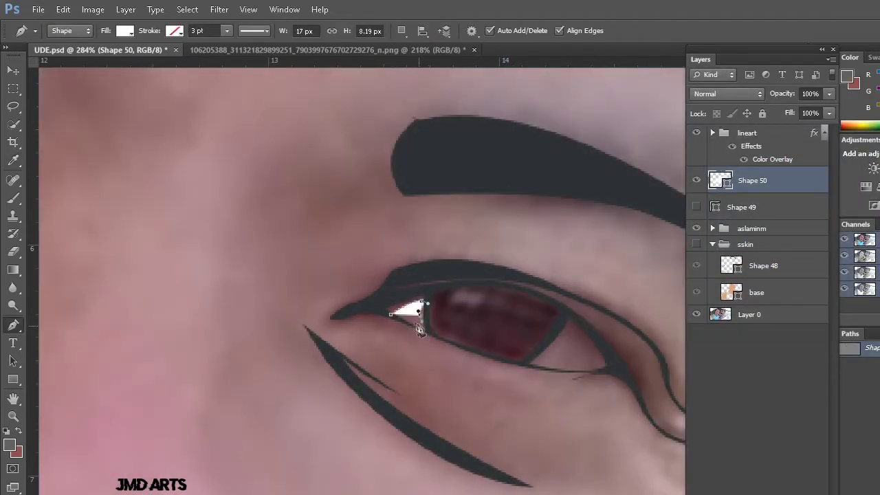
{"action": "left_click_drag", "start_coordinate": [431, 339], "coordinate": [433, 338]}
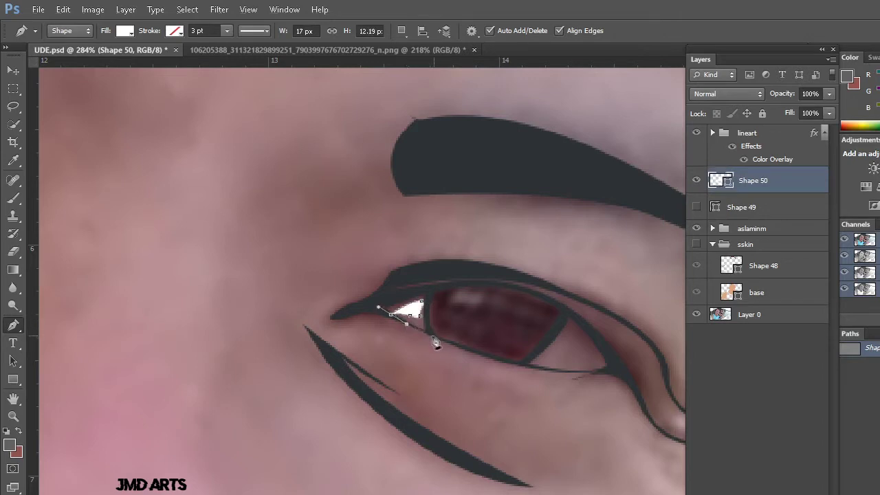
{"action": "left_click_drag", "start_coordinate": [430, 292], "coordinate": [442, 248]}
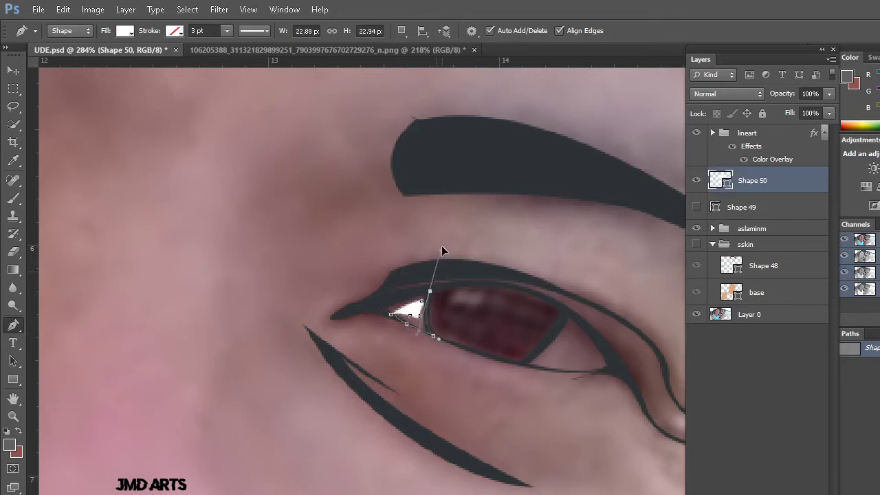
{"action": "left_click", "coordinate": [369, 310]}
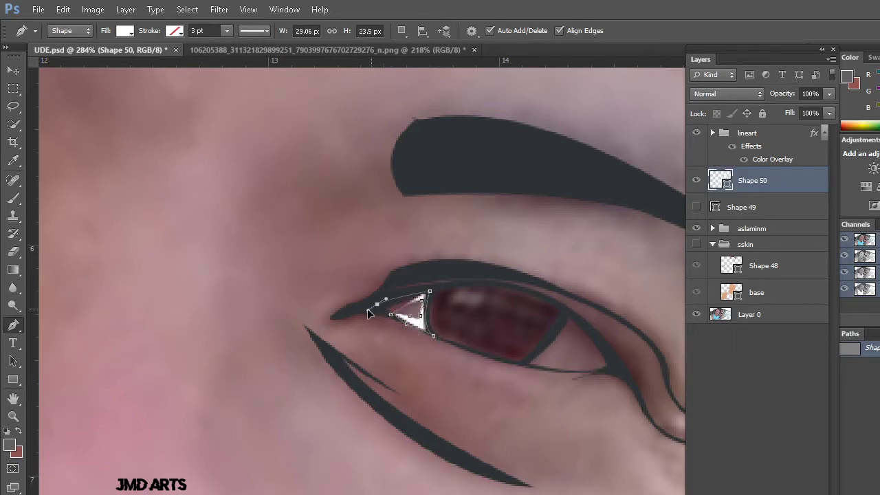
{"action": "left_click_drag", "start_coordinate": [379, 313], "coordinate": [389, 322]}
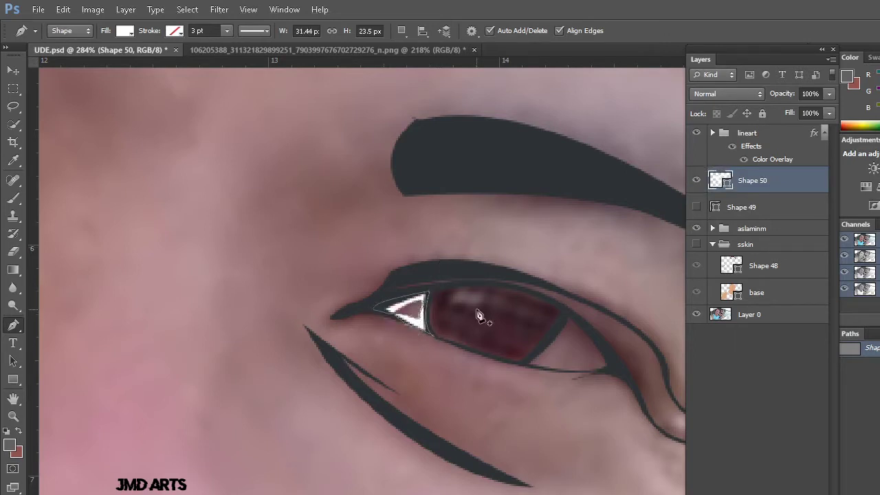
{"action": "scroll", "coordinate": [524, 261], "scroll_direction": "right", "scroll_amount": 3}
{"action": "scroll", "coordinate": [525, 261], "scroll_direction": "right", "scroll_amount": 2}
With Combine Shapes, add an outer-corner eye-white triangle along the right eye's lower lid
{"action": "left_click", "coordinate": [402, 32]}
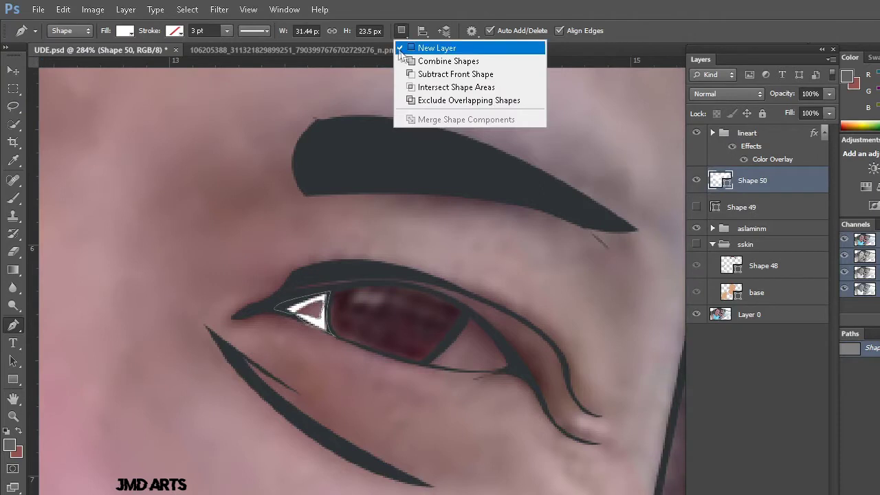
{"action": "left_click", "coordinate": [448, 61]}
{"action": "left_click", "coordinate": [442, 364]}
{"action": "left_click", "coordinate": [472, 331]}
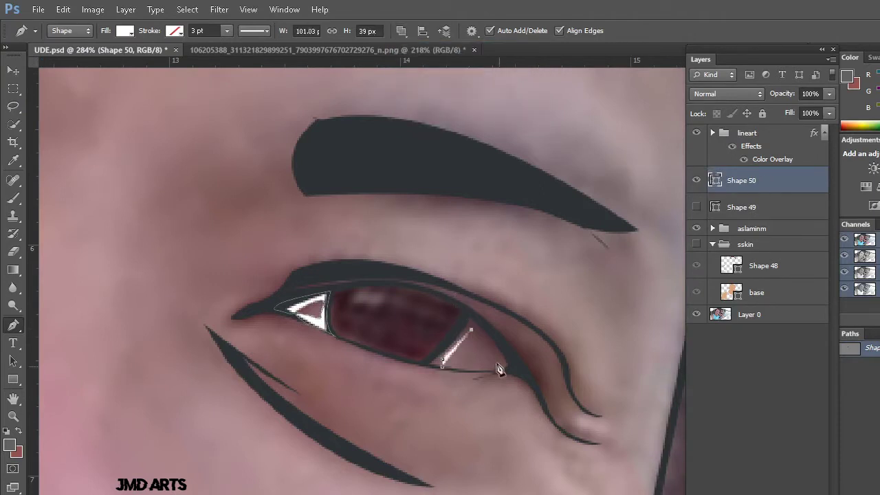
{"action": "left_click", "coordinate": [495, 366]}
{"action": "left_click_drag", "start_coordinate": [449, 368], "coordinate": [456, 375]}
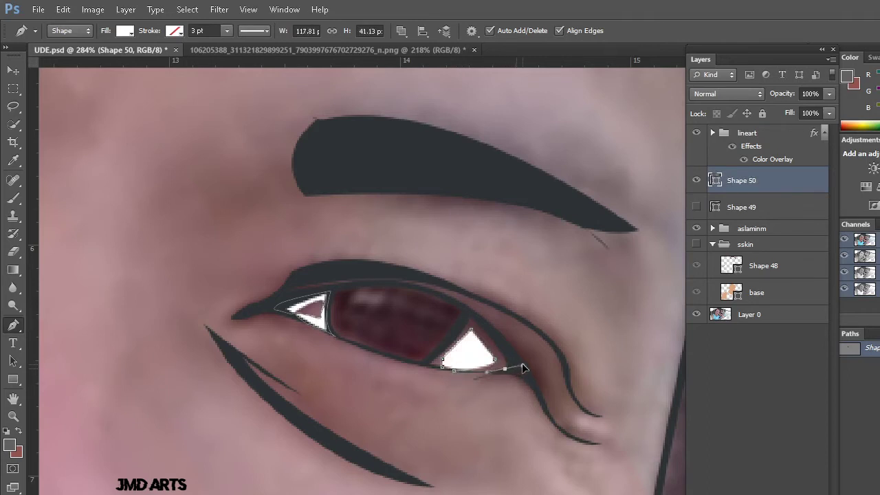
{"action": "left_click_drag", "start_coordinate": [520, 372], "coordinate": [507, 345]}
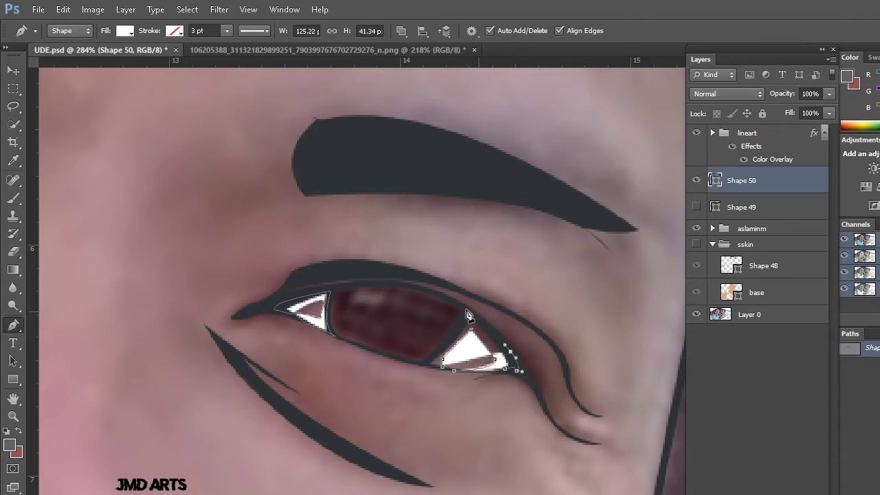
{"action": "left_click_drag", "start_coordinate": [422, 365], "coordinate": [441, 372]}
{"action": "scroll", "coordinate": [432, 360], "scroll_direction": "down", "scroll_amount": 2}
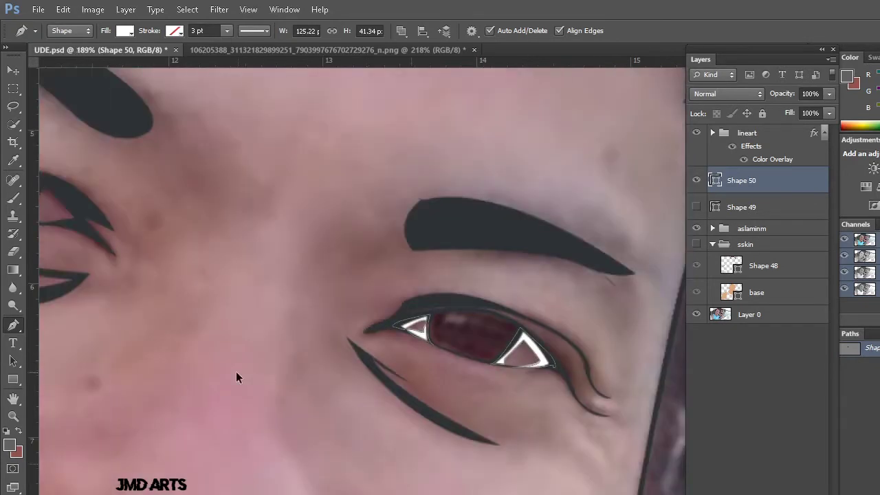
{"action": "scroll", "coordinate": [236, 372], "scroll_direction": "down", "scroll_amount": 2}
{"action": "scroll", "coordinate": [220, 299], "scroll_direction": "up", "scroll_amount": 4}
{"action": "scroll", "coordinate": [220, 299], "scroll_direction": "up", "scroll_amount": 2}
Add an eye-white shape in the other eye's inner corner
{"action": "left_click", "coordinate": [193, 241]}
{"action": "left_click", "coordinate": [171, 252]}
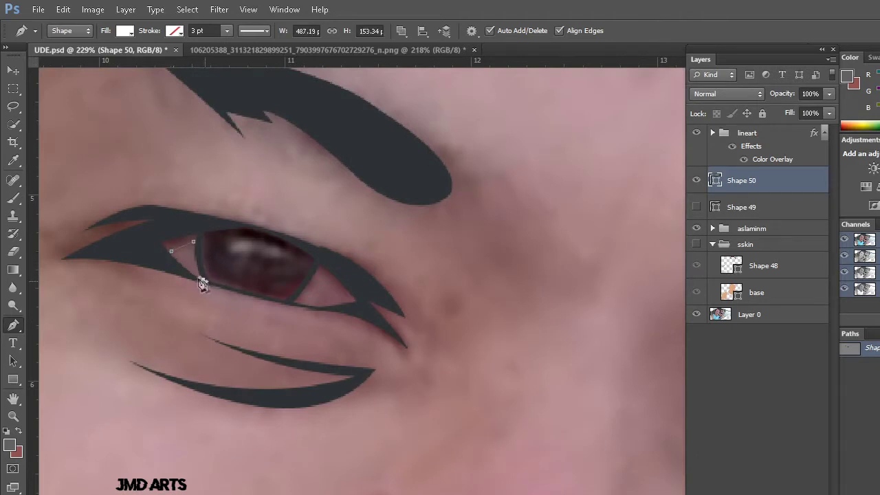
{"action": "left_click", "coordinate": [203, 279]}
{"action": "left_click", "coordinate": [177, 268]}
{"action": "left_click", "coordinate": [151, 240]}
{"action": "left_click", "coordinate": [178, 221]}
{"action": "left_click", "coordinate": [200, 231]}
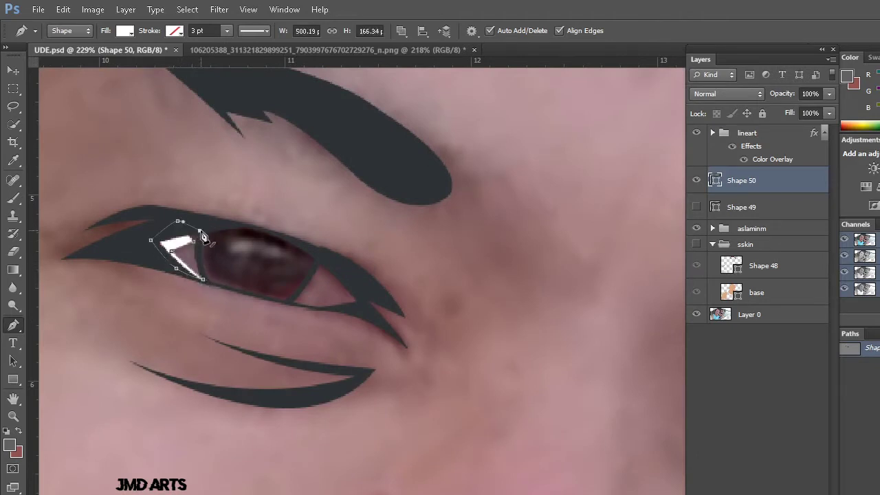
{"action": "key", "text": "Return"}
Add an eye-white shape in that eye's outer corner, then reselect Shape 50
{"action": "left_click", "coordinate": [318, 273]}
{"action": "left_click", "coordinate": [339, 292]}
{"action": "left_click", "coordinate": [330, 306]}
{"action": "left_click", "coordinate": [364, 296]}
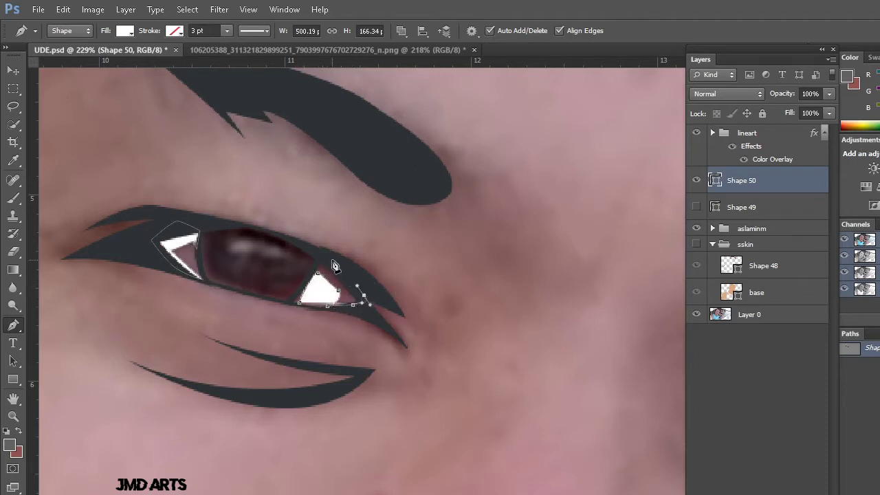
{"action": "left_click", "coordinate": [333, 260]}
{"action": "left_click", "coordinate": [323, 254]}
{"action": "left_click", "coordinate": [310, 281]}
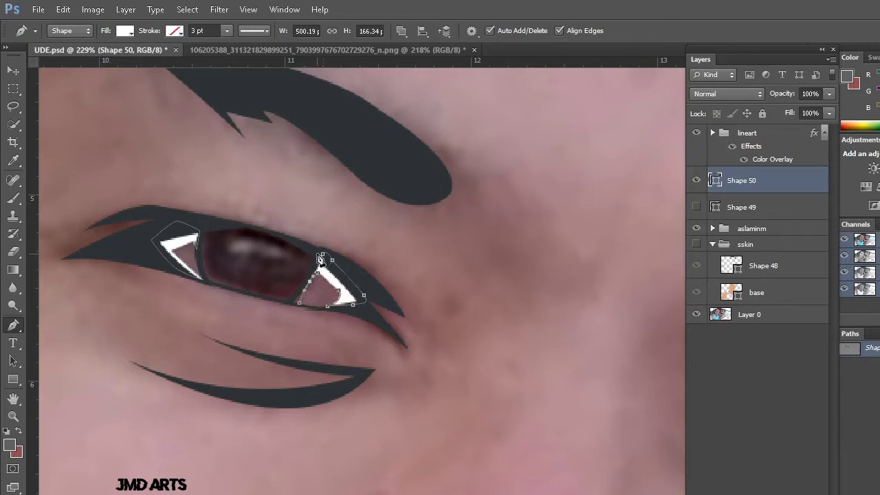
{"action": "left_click", "coordinate": [311, 272]}
{"action": "left_click", "coordinate": [299, 304]}
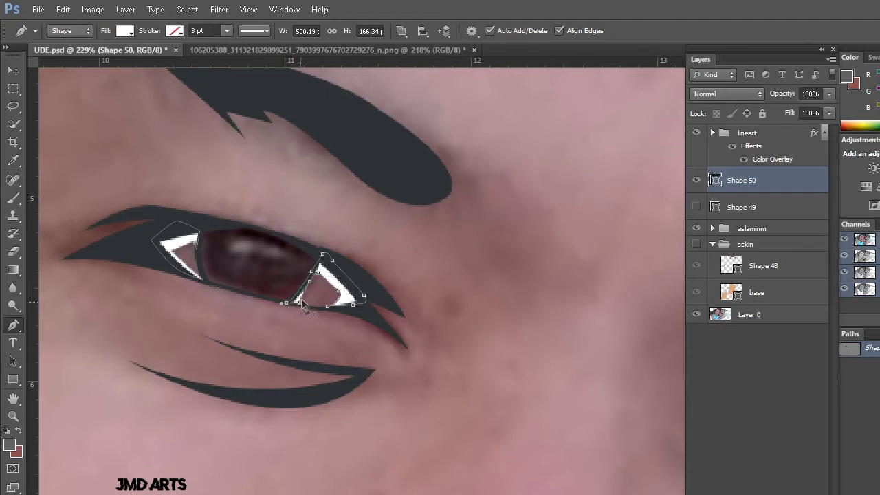
{"action": "left_click", "coordinate": [726, 396]}
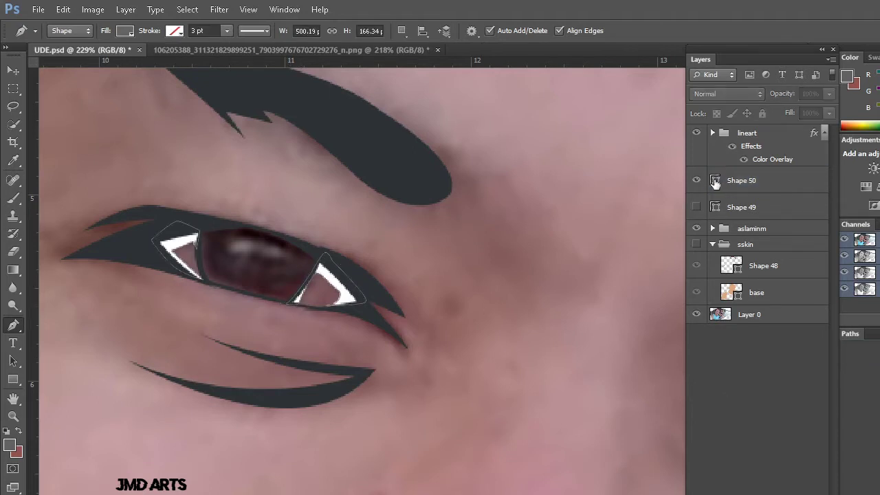
Preview grey as Shape 50's fill colour, then cancel the change
{"action": "double_click", "coordinate": [715, 180]}
{"action": "left_click", "coordinate": [596, 271]}
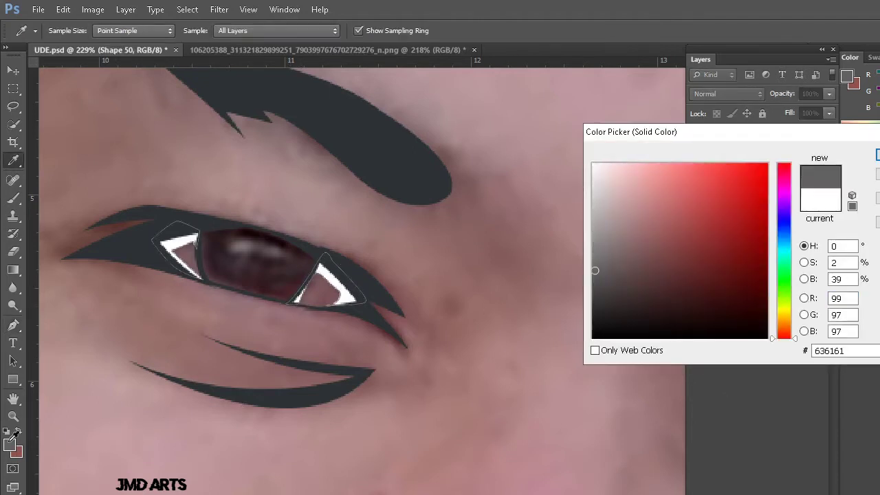
{"action": "key", "text": "Escape"}
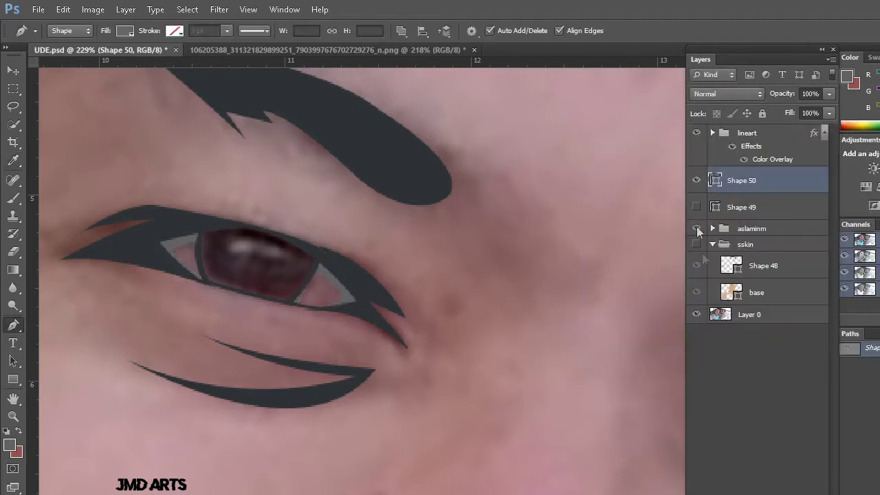
Make Shape 49 and the sskin layers visible again and select Shape 50
{"action": "left_click", "coordinate": [696, 245]}
{"action": "left_click", "coordinate": [696, 245]}
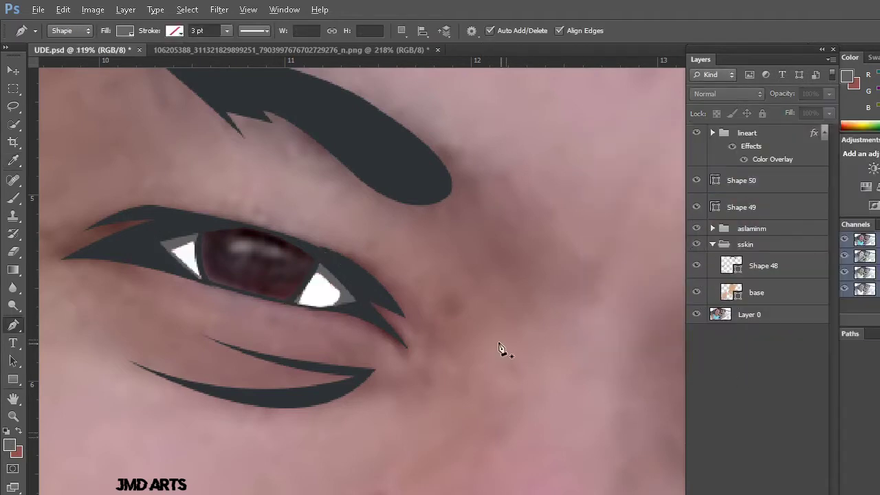
{"action": "scroll", "coordinate": [502, 350], "scroll_direction": "down", "scroll_amount": 3}
{"action": "scroll", "coordinate": [459, 265], "scroll_direction": "down", "scroll_amount": 2}
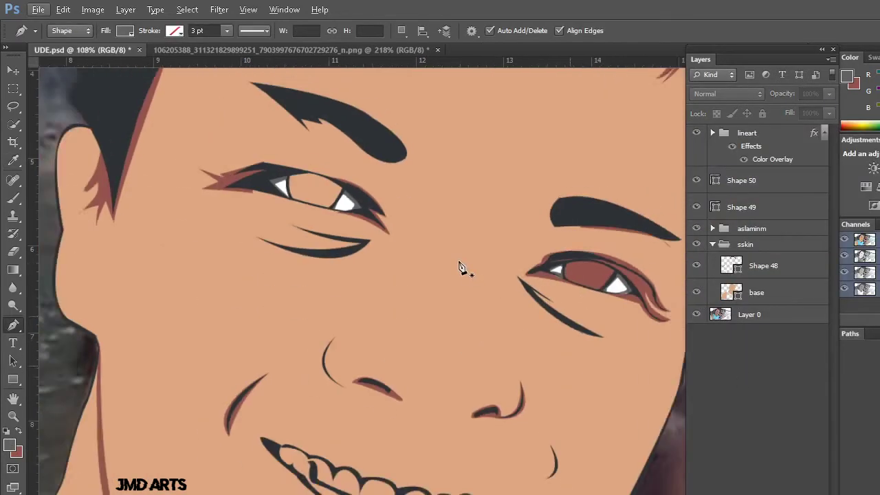
{"action": "scroll", "coordinate": [369, 255], "scroll_direction": "up", "scroll_amount": 1}
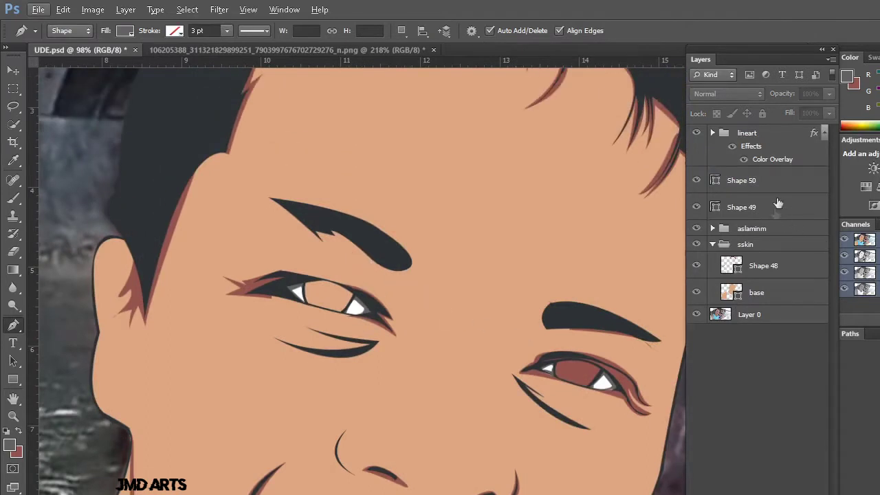
{"action": "left_click", "coordinate": [782, 182]}
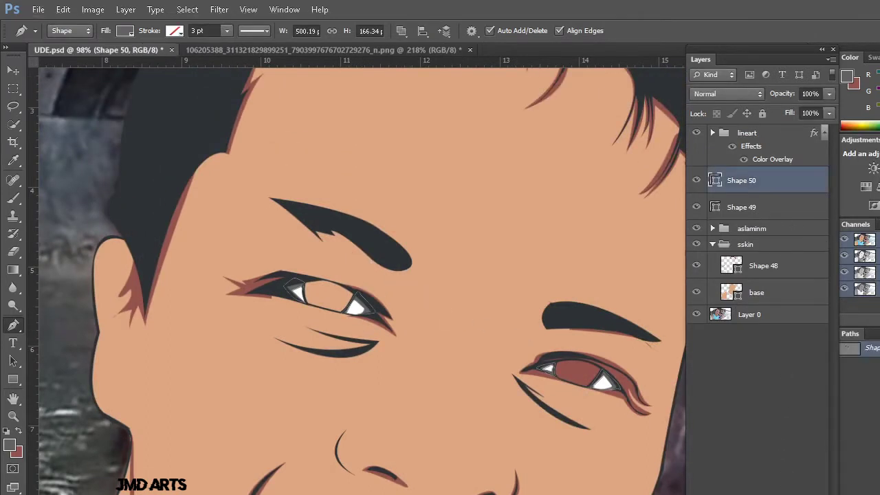
Group Shape 49 and Shape 50 together as Group 1
{"action": "key", "text": "ctrl+alt+shift+n"}
{"action": "left_click", "coordinate": [784, 198], "text": "shift"}
{"action": "left_click", "coordinate": [779, 224], "text": "shift"}
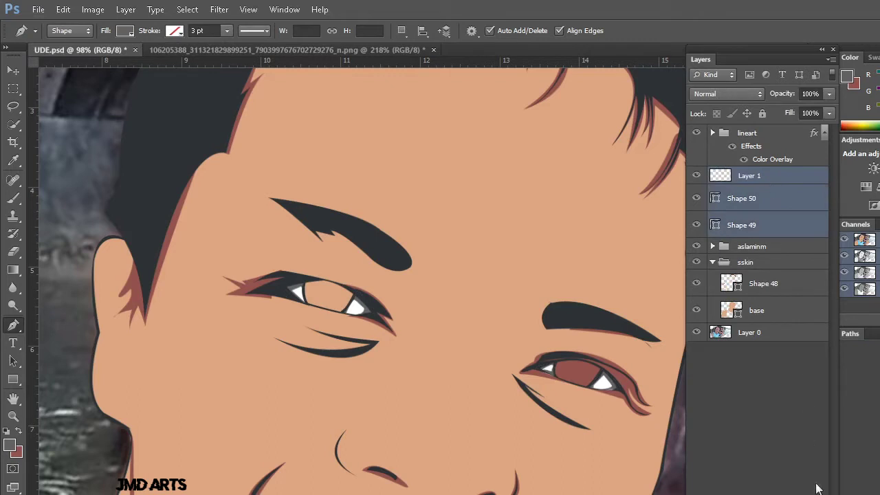
{"action": "key", "text": "ctrl+z"}
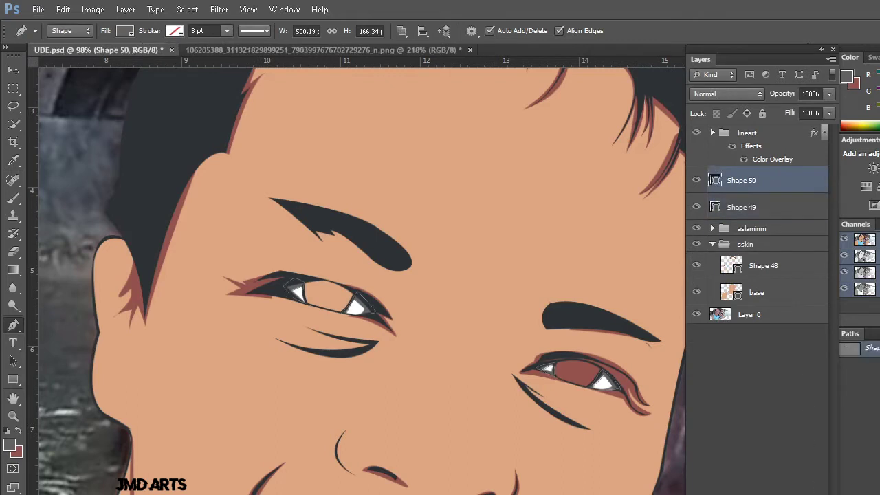
{"action": "key", "text": "ctrl+g"}
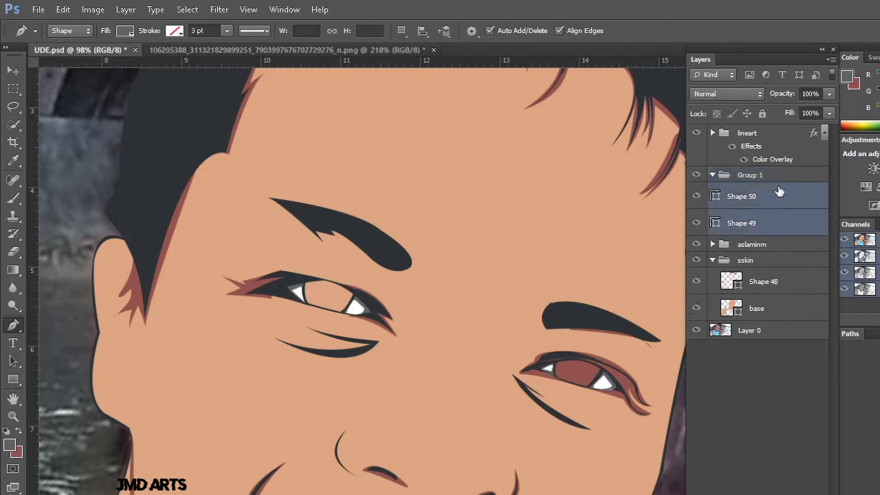
Move Group 1 out of sskin to sit above it, below aslaminm
{"action": "left_click_drag", "start_coordinate": [778, 174], "coordinate": [783, 329]}
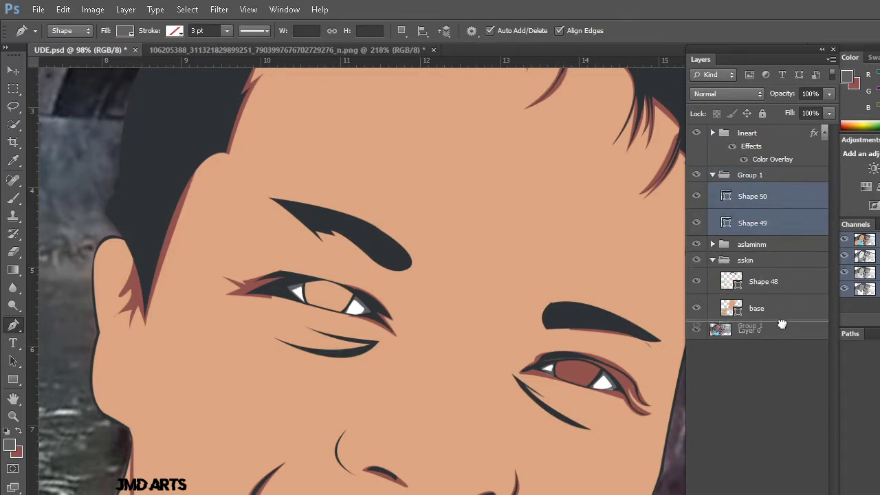
{"action": "left_click_drag", "start_coordinate": [790, 270], "coordinate": [786, 192]}
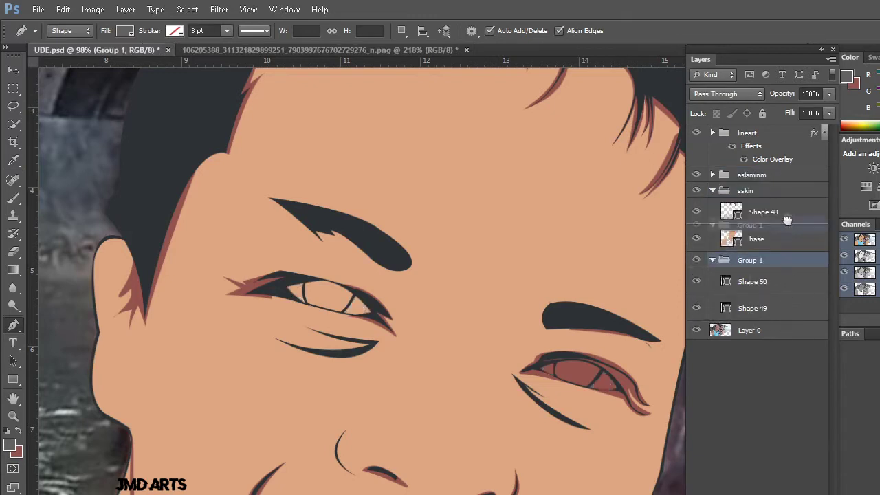
{"action": "left_click_drag", "start_coordinate": [790, 263], "coordinate": [786, 322]}
{"action": "left_click_drag", "start_coordinate": [786, 268], "coordinate": [793, 184]}
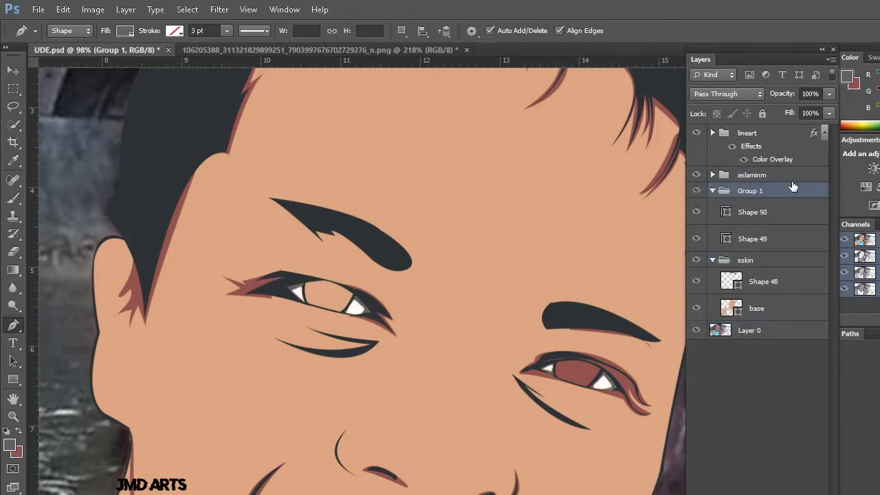
{"action": "scroll", "coordinate": [571, 330], "scroll_direction": "up", "scroll_amount": 2}
{"action": "scroll", "coordinate": [570, 337], "scroll_direction": "down", "scroll_amount": 2}
{"action": "scroll", "coordinate": [560, 365], "scroll_direction": "up", "scroll_amount": 3}
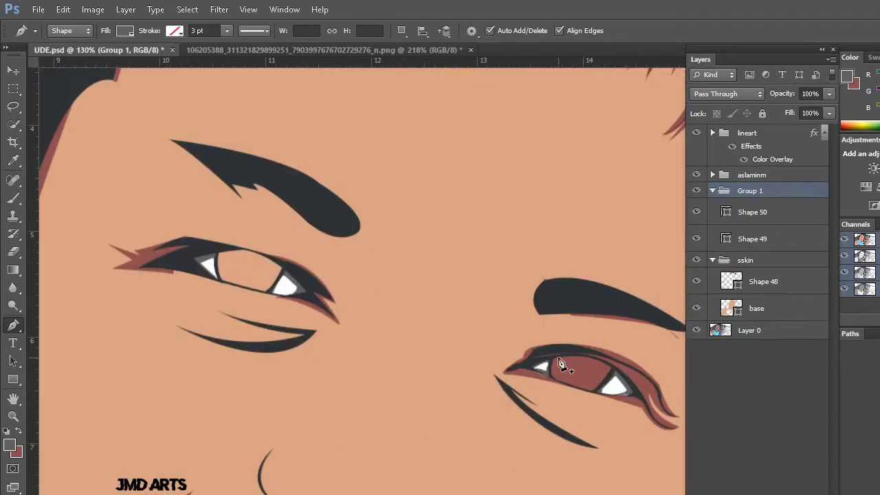
Set path operations to Combine Shapes and trace a first iris outline along the eyelids
{"action": "scroll", "coordinate": [249, 289], "scroll_direction": "up", "scroll_amount": 2}
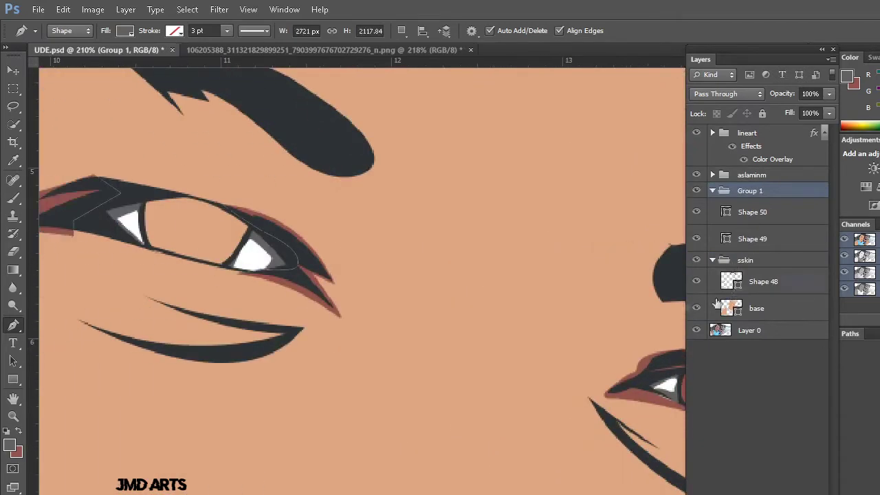
{"action": "left_click", "coordinate": [402, 31]}
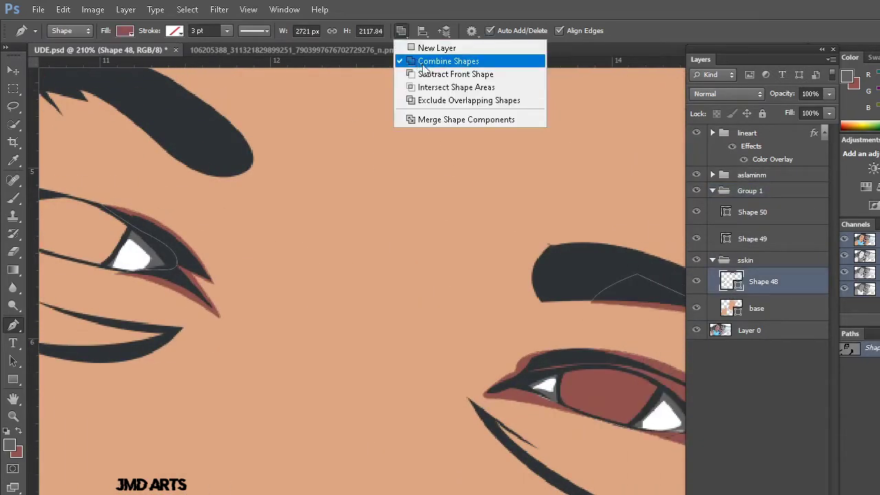
{"action": "left_click", "coordinate": [424, 64]}
{"action": "scroll", "coordinate": [570, 387], "scroll_direction": "up", "scroll_amount": 2}
{"action": "left_click", "coordinate": [513, 346]}
{"action": "left_click", "coordinate": [516, 396]}
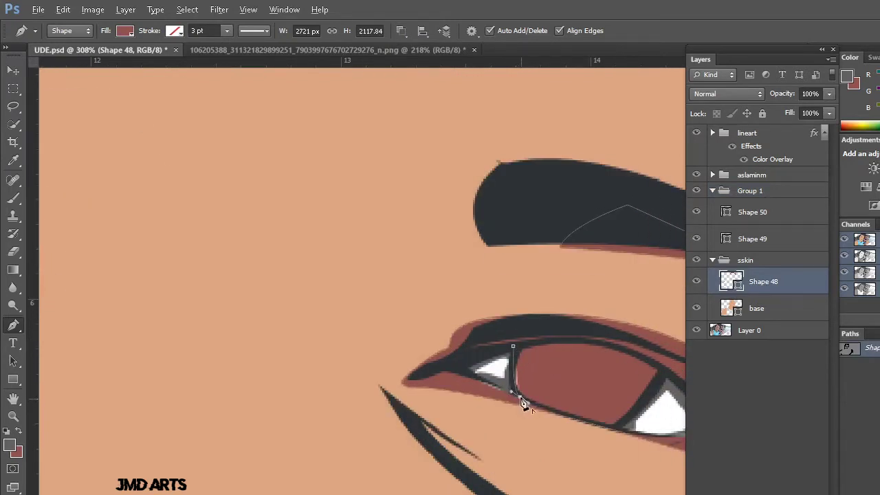
{"action": "left_click", "coordinate": [611, 428]}
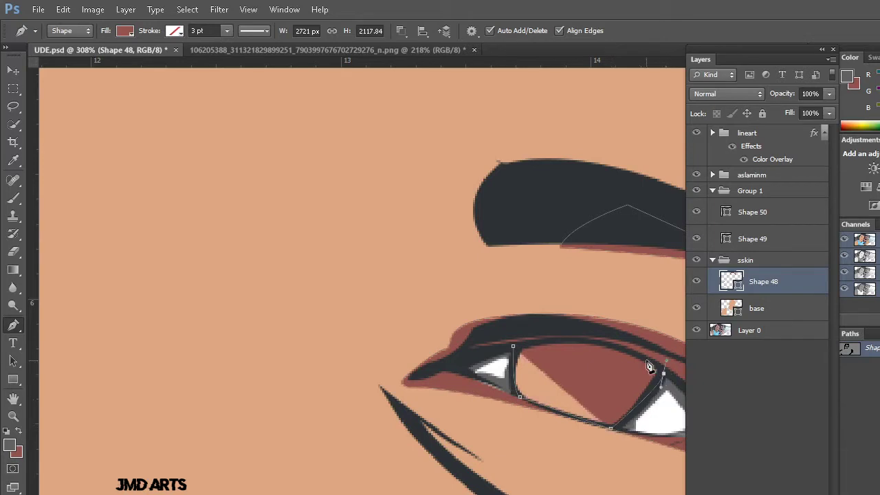
{"action": "left_click_drag", "start_coordinate": [649, 367], "coordinate": [644, 361]}
{"action": "left_click_drag", "start_coordinate": [513, 346], "coordinate": [436, 370]}
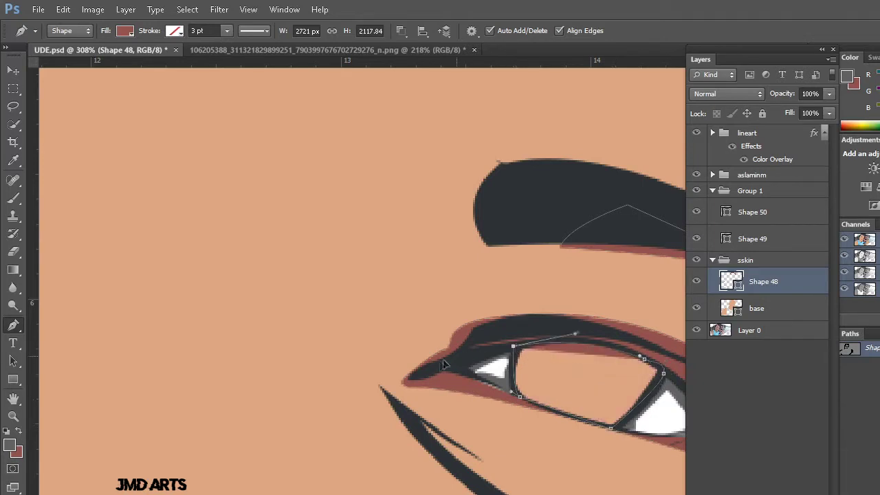
{"action": "key", "text": "Return"}
On the base skin layer, trace the right eye's iris outline between the lids
{"action": "scroll", "coordinate": [400, 337], "scroll_direction": "down", "scroll_amount": 2}
{"action": "scroll", "coordinate": [400, 336], "scroll_direction": "left", "scroll_amount": 2}
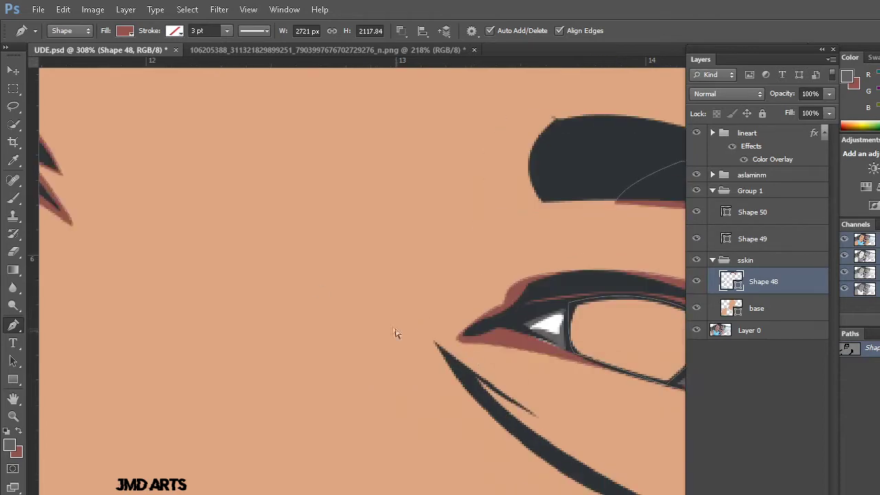
{"action": "scroll", "coordinate": [292, 291], "scroll_direction": "down", "scroll_amount": 1}
{"action": "scroll", "coordinate": [269, 279], "scroll_direction": "up", "scroll_amount": 1}
{"action": "scroll", "coordinate": [269, 279], "scroll_direction": "left", "scroll_amount": 2}
{"action": "scroll", "coordinate": [245, 122], "scroll_direction": "left", "scroll_amount": 2}
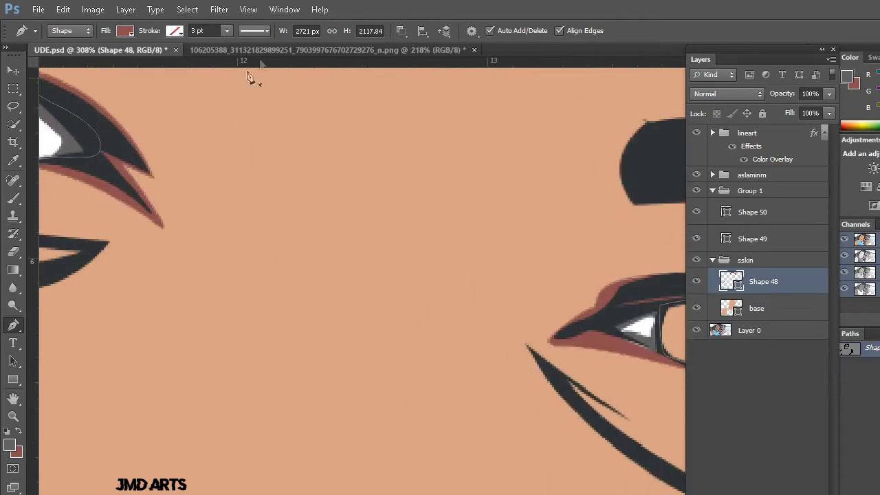
{"action": "left_click", "coordinate": [733, 311]}
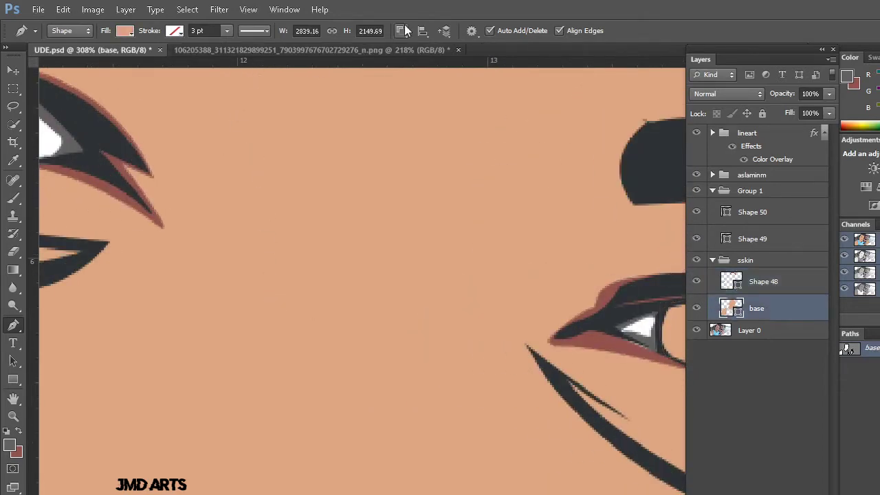
{"action": "scroll", "coordinate": [522, 261], "scroll_direction": "right", "scroll_amount": 1}
{"action": "scroll", "coordinate": [559, 306], "scroll_direction": "right", "scroll_amount": 2}
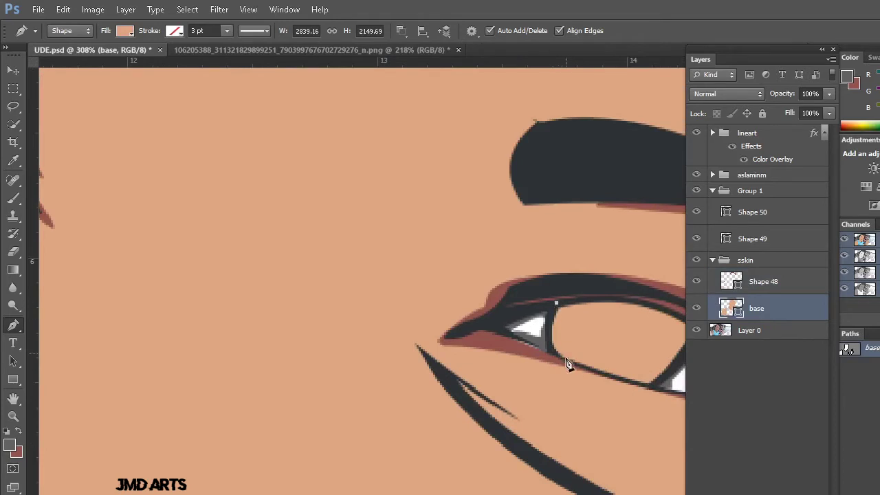
{"action": "left_click_drag", "start_coordinate": [566, 361], "coordinate": [592, 373]}
{"action": "left_click", "coordinate": [650, 388]}
{"action": "scroll", "coordinate": [652, 385], "scroll_direction": "right", "scroll_amount": 2}
{"action": "left_click", "coordinate": [647, 330]}
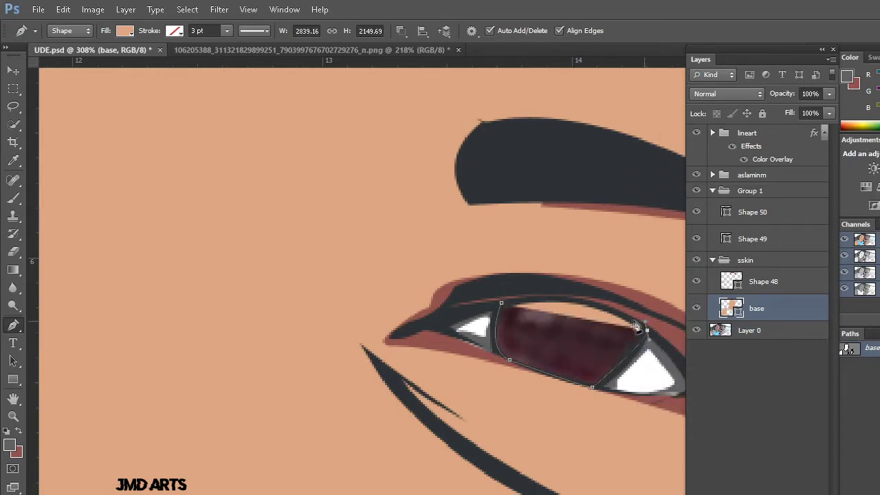
{"action": "left_click_drag", "start_coordinate": [501, 303], "coordinate": [421, 320]}
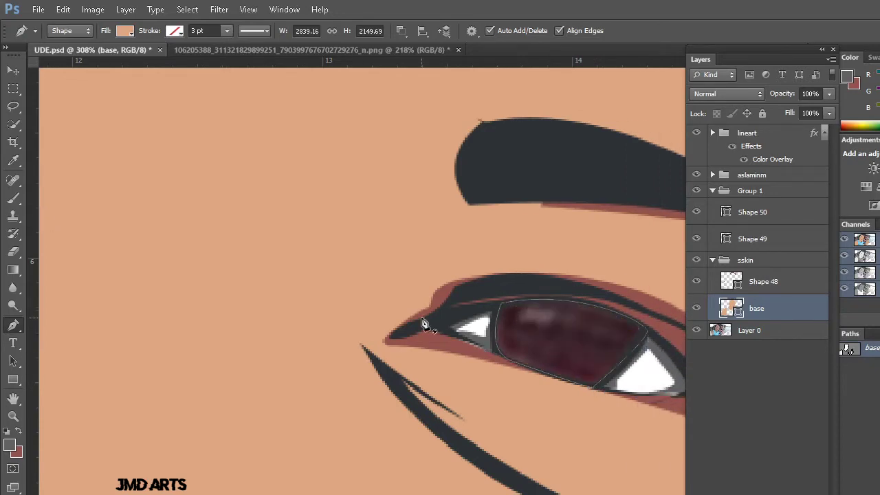
Trace and commit the left eye's iris shape
{"action": "scroll", "coordinate": [421, 316], "scroll_direction": "down", "scroll_amount": 4}
{"action": "scroll", "coordinate": [308, 246], "scroll_direction": "left", "scroll_amount": 4}
{"action": "scroll", "coordinate": [300, 242], "scroll_direction": "up", "scroll_amount": 2}
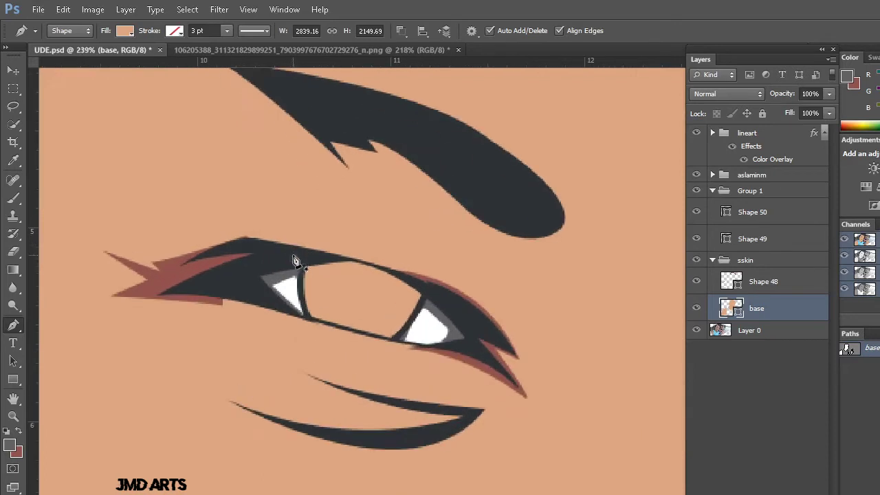
{"action": "left_click_drag", "start_coordinate": [311, 320], "coordinate": [321, 329]}
{"action": "mouse_move", "coordinate": [397, 337]}
{"action": "left_mouse_down"}
{"action": "mouse_move", "coordinate": [422, 332]}
{"action": "mouse_move", "coordinate": [404, 338]}
{"action": "left_mouse_up"}
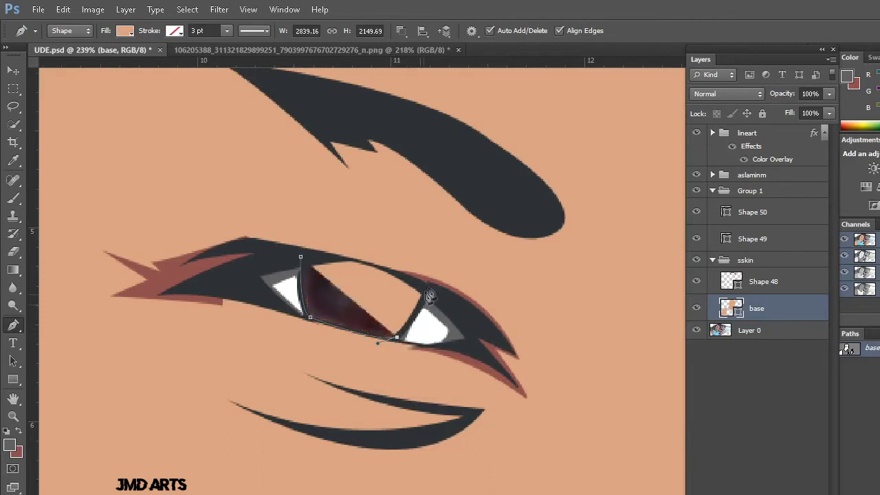
{"action": "left_click", "coordinate": [430, 287]}
{"action": "mouse_move", "coordinate": [300, 257]}
{"action": "left_mouse_down"}
{"action": "mouse_move", "coordinate": [242, 269]}
{"action": "mouse_move", "coordinate": [236, 260]}
{"action": "left_mouse_up"}
{"action": "left_click", "coordinate": [713, 368]}
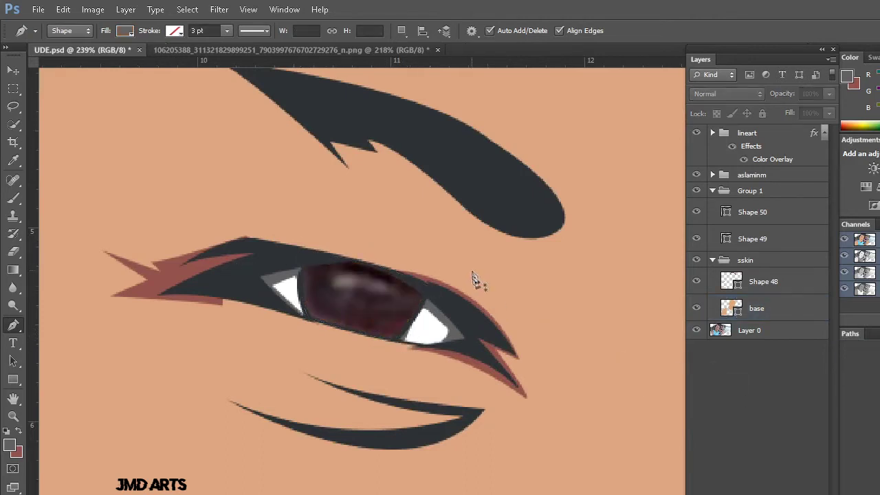
{"action": "scroll", "coordinate": [472, 281], "scroll_direction": "down", "scroll_amount": 8}
{"action": "scroll", "coordinate": [448, 314], "scroll_direction": "up", "scroll_amount": 3}
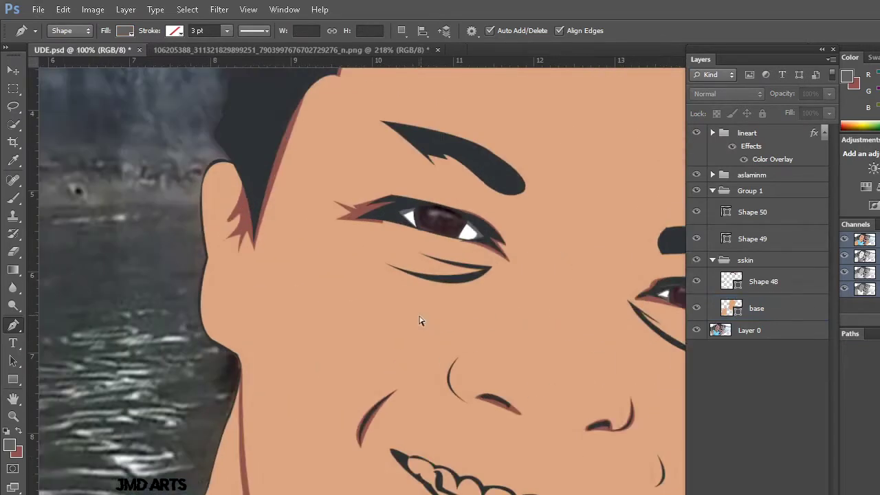
{"action": "scroll", "coordinate": [420, 318], "scroll_direction": "up", "scroll_amount": 2}
{"action": "scroll", "coordinate": [402, 324], "scroll_direction": "up", "scroll_amount": 2}
{"action": "left_click", "coordinate": [10, 445]}
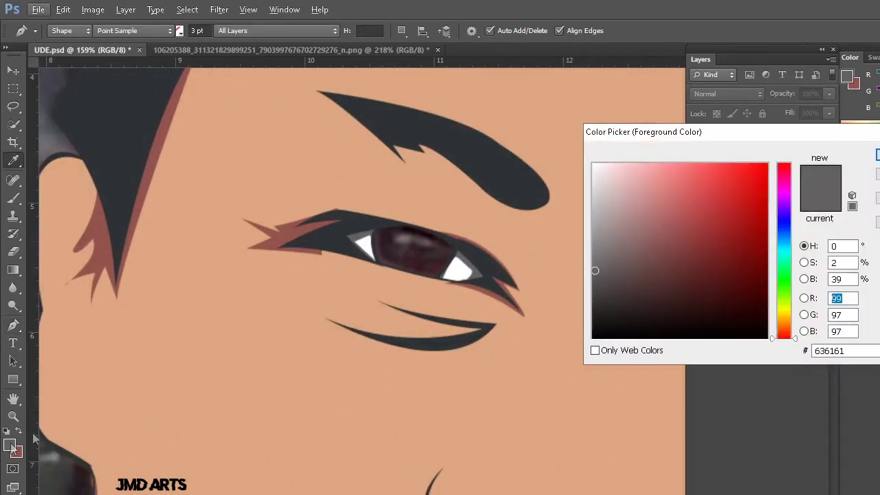
Sample a dark maroon from the iris as the foreground colour
{"action": "left_click", "coordinate": [432, 273]}
{"action": "left_click", "coordinate": [440, 266]}
{"action": "left_click", "coordinate": [435, 264]}
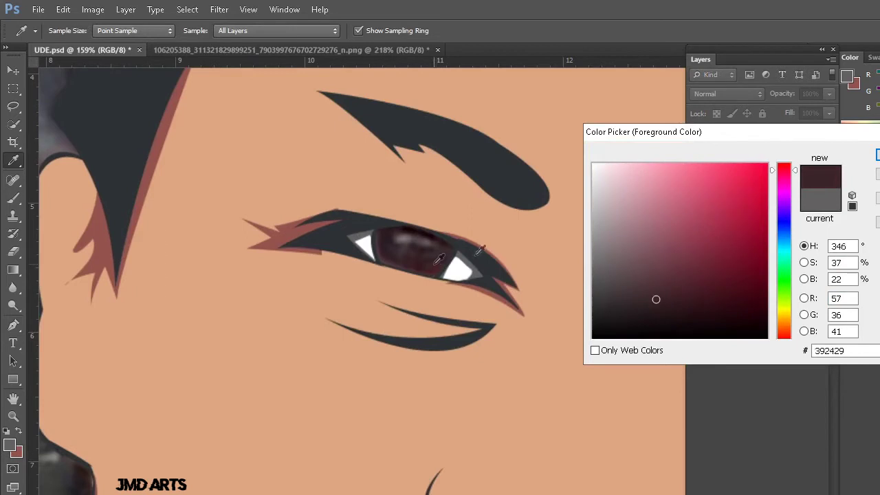
{"action": "key", "text": "Return"}
Pen-draw a maroon iris shape, Shape 51, over the left eye's iris
{"action": "key", "text": "p"}
{"action": "scroll", "coordinate": [502, 202], "scroll_direction": "up", "scroll_amount": 2}
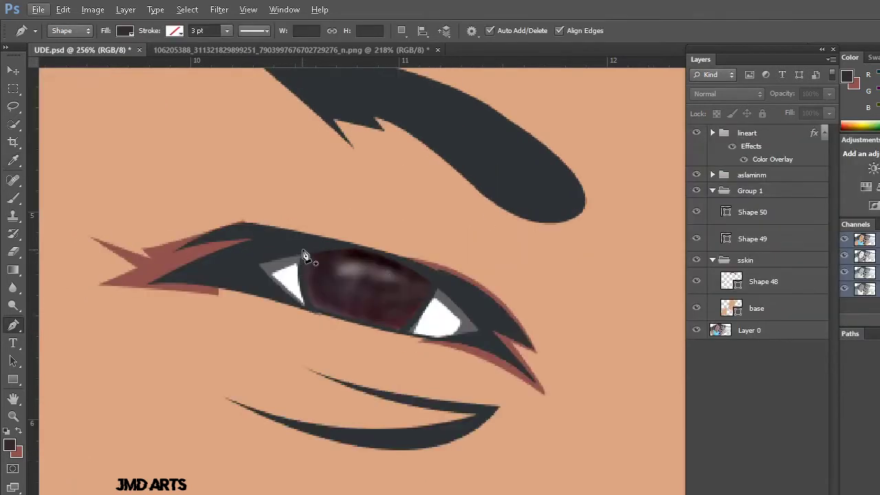
{"action": "left_click", "coordinate": [303, 250]}
{"action": "left_click_drag", "start_coordinate": [438, 280], "coordinate": [502, 329]}
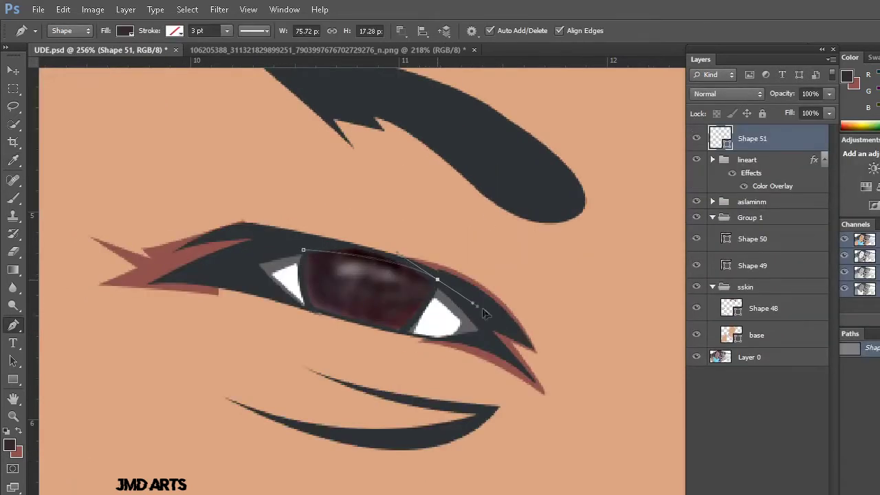
{"action": "left_click", "coordinate": [438, 280], "text": "alt"}
{"action": "left_click", "coordinate": [430, 291]}
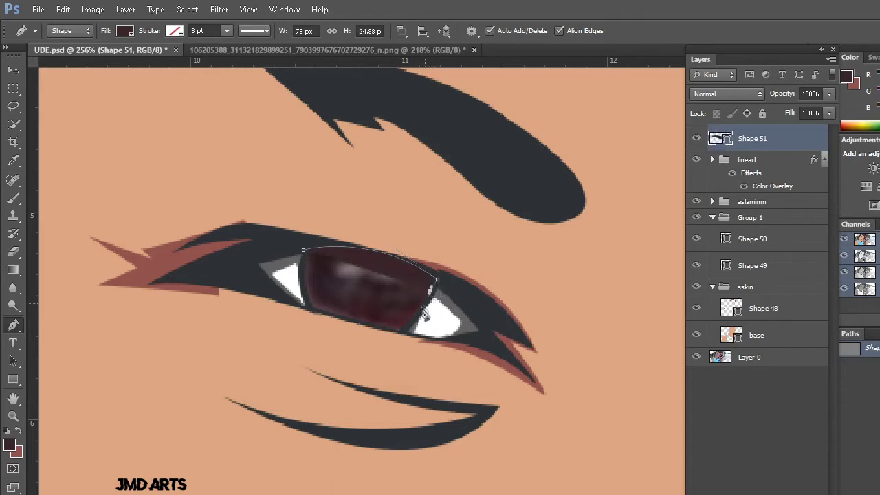
{"action": "left_click", "coordinate": [401, 335]}
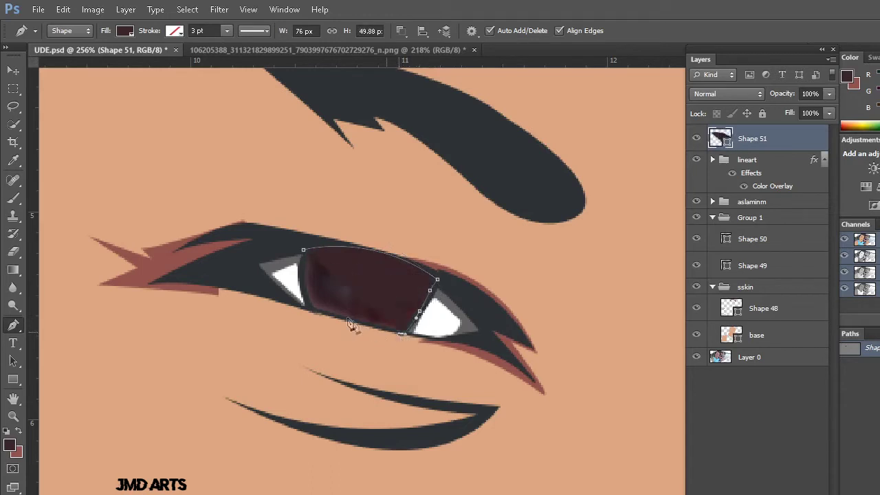
{"action": "left_click", "coordinate": [311, 315]}
{"action": "left_click", "coordinate": [304, 250]}
{"action": "key", "text": "Return"}
Move Shape 51 into Group 1 below Shape 49
{"action": "left_click_drag", "start_coordinate": [785, 149], "coordinate": [781, 278]}
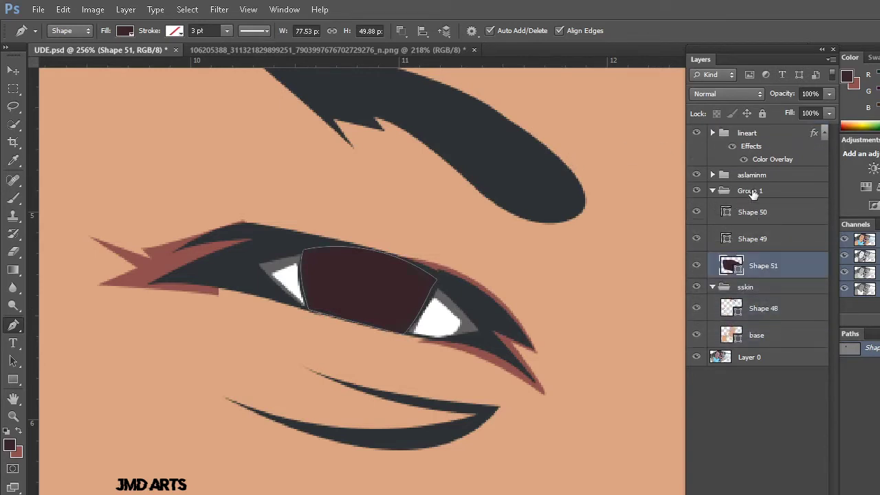
{"action": "left_click", "coordinate": [753, 192]}
{"action": "left_click", "coordinate": [713, 191]}
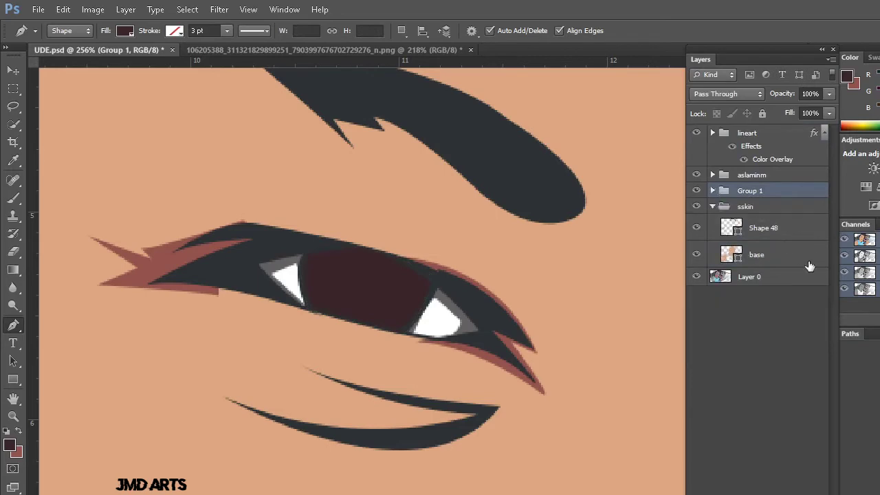
{"action": "left_click", "coordinate": [713, 190]}
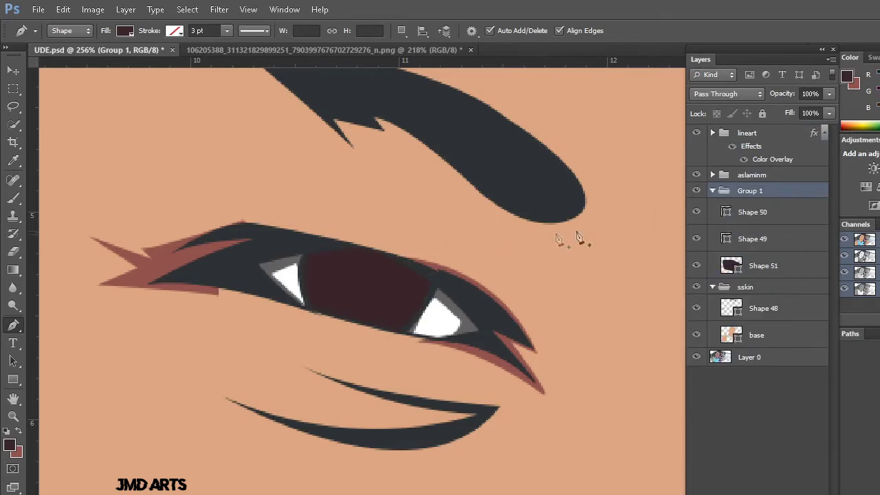
Toggle Group 1's visibility to compare the iris, then select Shape 51
{"action": "scroll", "coordinate": [486, 209], "scroll_direction": "right", "scroll_amount": 5}
{"action": "scroll", "coordinate": [486, 210], "scroll_direction": "down", "scroll_amount": 2}
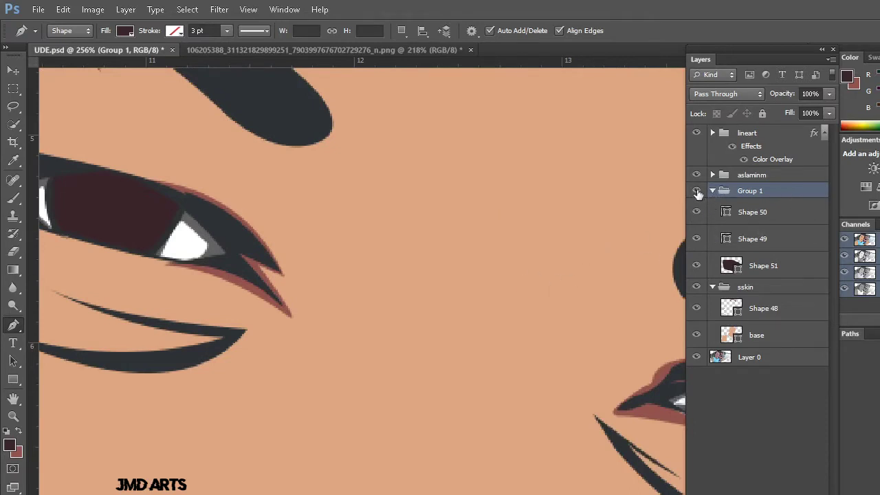
{"action": "left_click", "coordinate": [696, 191]}
{"action": "left_click", "coordinate": [696, 190]}
{"action": "left_click", "coordinate": [696, 190]}
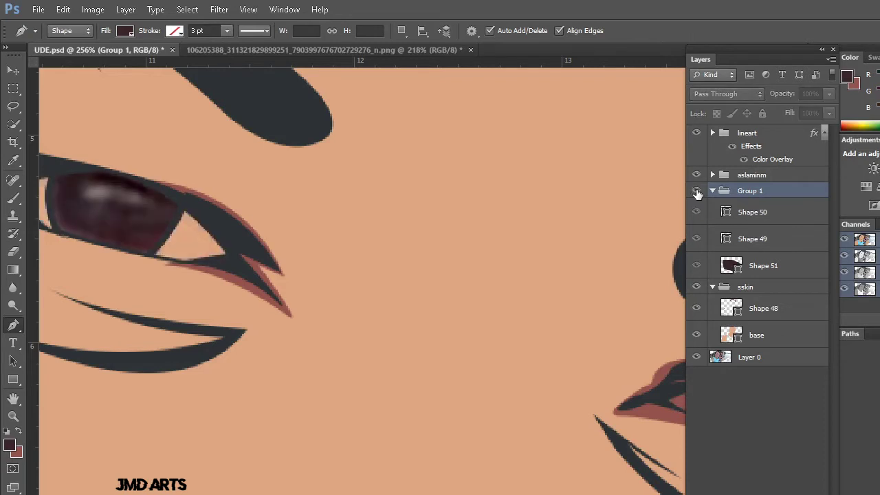
{"action": "left_click", "coordinate": [697, 191]}
{"action": "scroll", "coordinate": [609, 315], "scroll_direction": "right", "scroll_amount": 5}
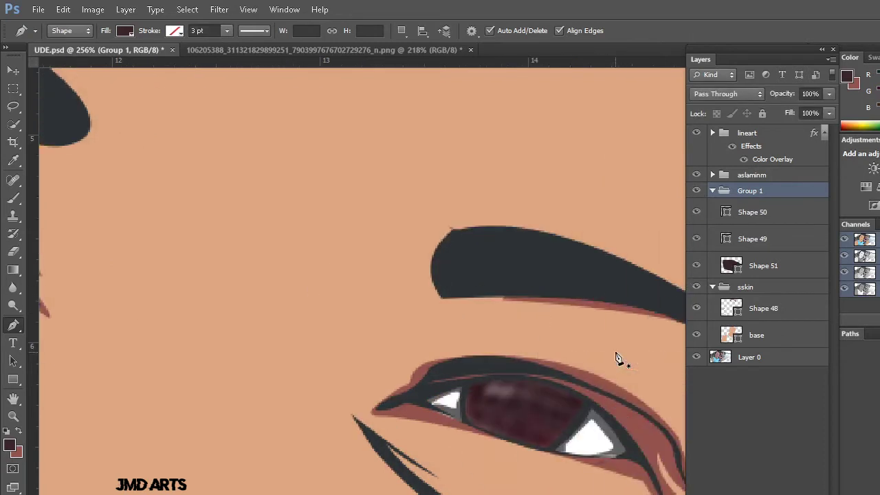
{"action": "scroll", "coordinate": [619, 359], "scroll_direction": "down", "scroll_amount": 2}
{"action": "left_click", "coordinate": [727, 274]}
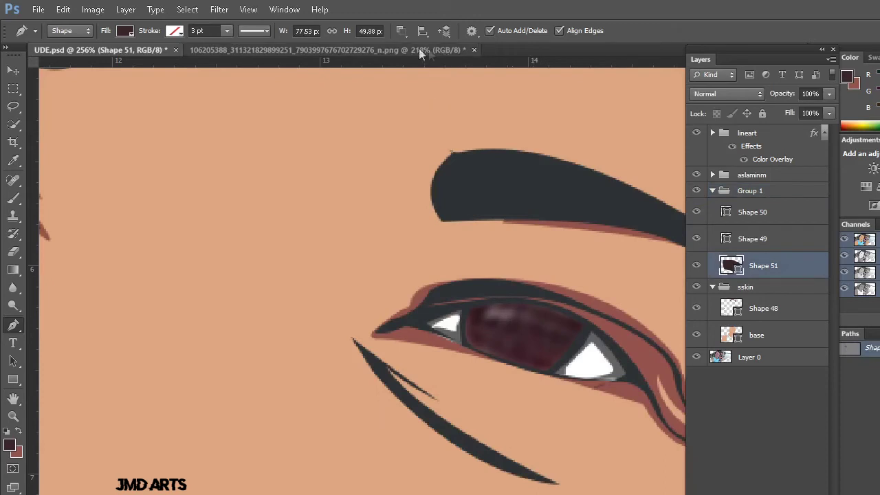
Trace and close the dark maroon iris outline, combining it into Shape 51
{"action": "scroll", "coordinate": [442, 74], "scroll_direction": "down", "scroll_amount": 1}
{"action": "left_click", "coordinate": [399, 32]}
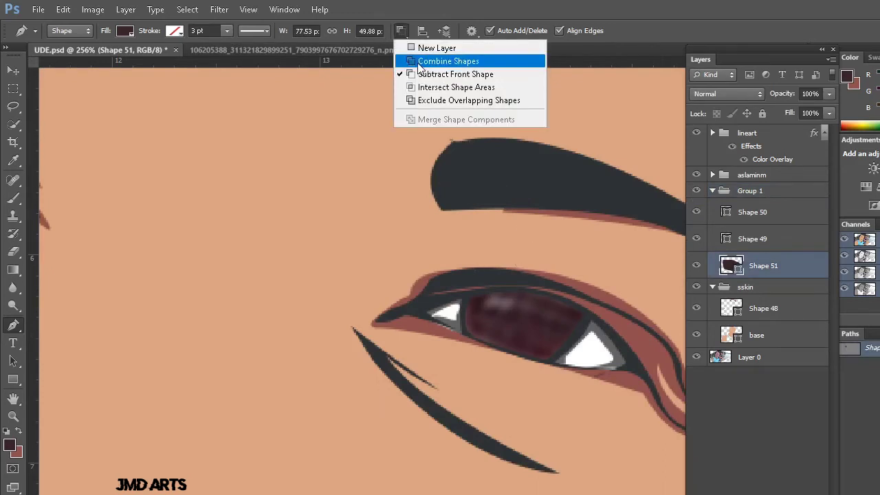
{"action": "left_click", "coordinate": [420, 66]}
{"action": "left_click", "coordinate": [469, 296]}
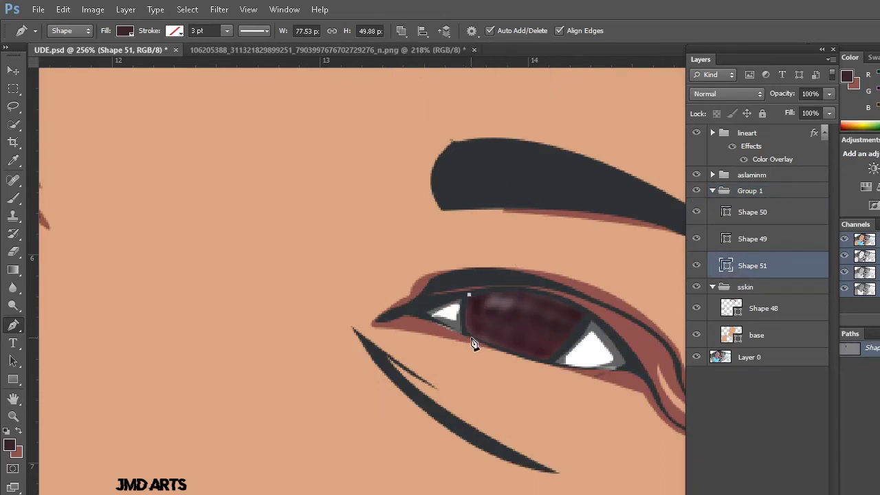
{"action": "left_click_drag", "start_coordinate": [483, 344], "coordinate": [492, 352]}
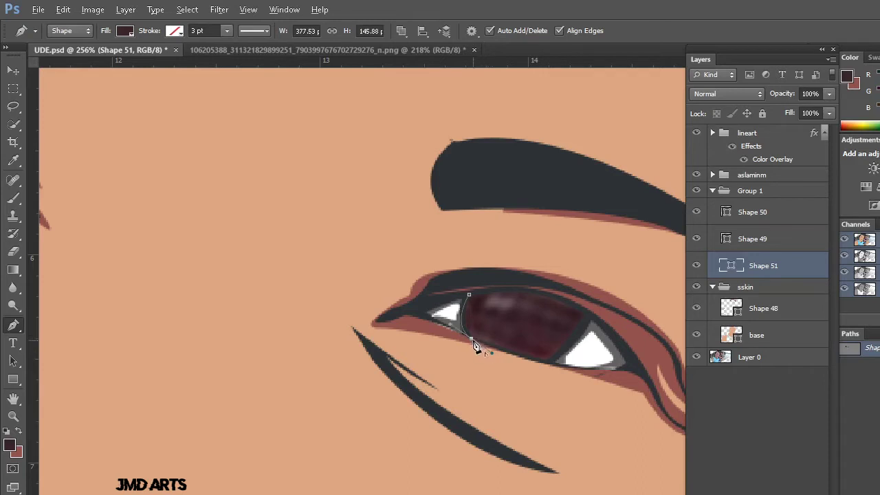
{"action": "left_click", "coordinate": [472, 341], "text": "alt"}
{"action": "left_click_drag", "start_coordinate": [557, 362], "coordinate": [558, 362]}
{"action": "left_click_drag", "start_coordinate": [587, 315], "coordinate": [593, 297]}
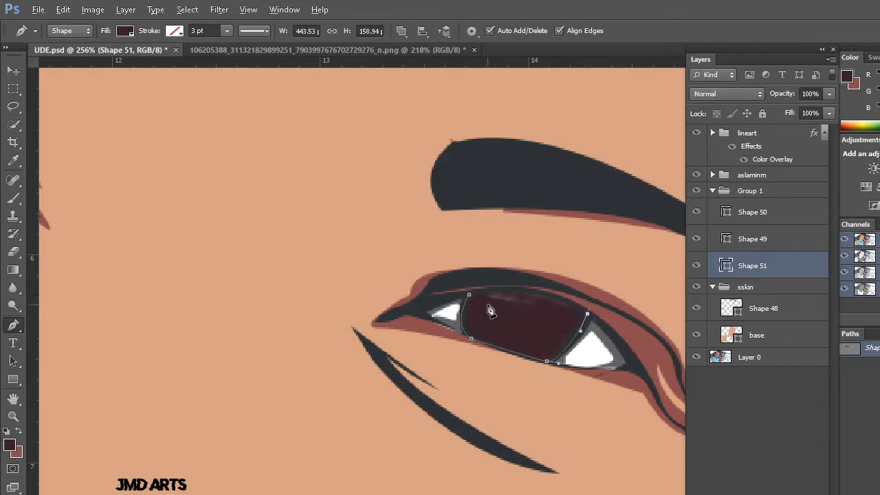
{"action": "left_click_drag", "start_coordinate": [469, 296], "coordinate": [403, 313]}
{"action": "key", "text": "Return"}
Make white the working colour and begin a highlight outline across the iris
{"action": "left_click", "coordinate": [9, 431]}
{"action": "left_click", "coordinate": [19, 432]}
{"action": "left_click_drag", "start_coordinate": [482, 304], "coordinate": [545, 317]}
{"action": "left_click", "coordinate": [514, 310]}
Close the first iris highlight outline and fill it with white ffffff
{"action": "left_click", "coordinate": [565, 323]}
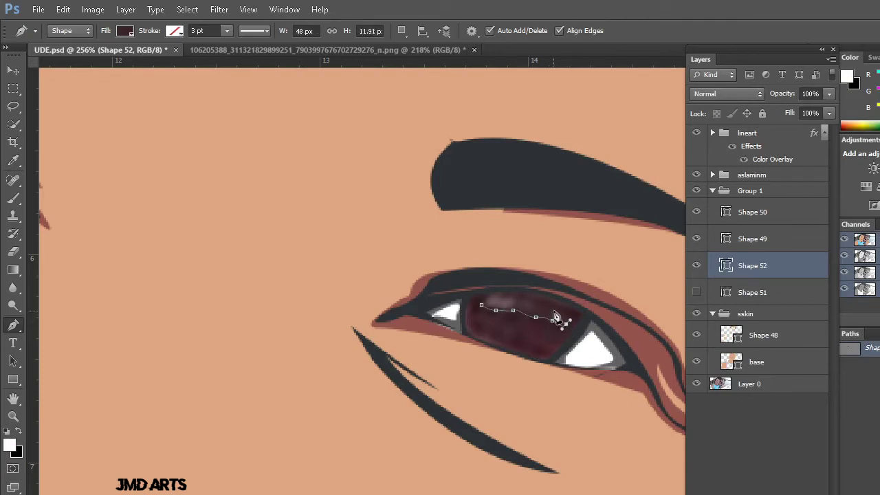
{"action": "left_click_drag", "start_coordinate": [553, 310], "coordinate": [500, 295]}
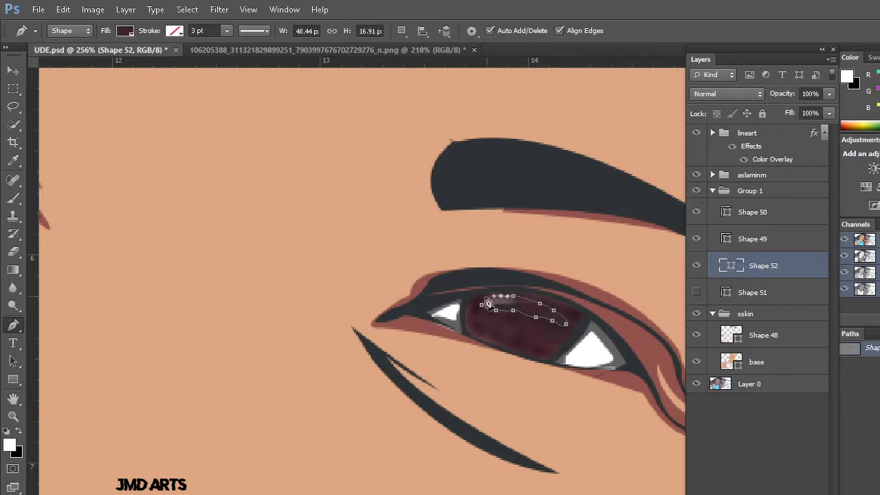
{"action": "left_click", "coordinate": [481, 305]}
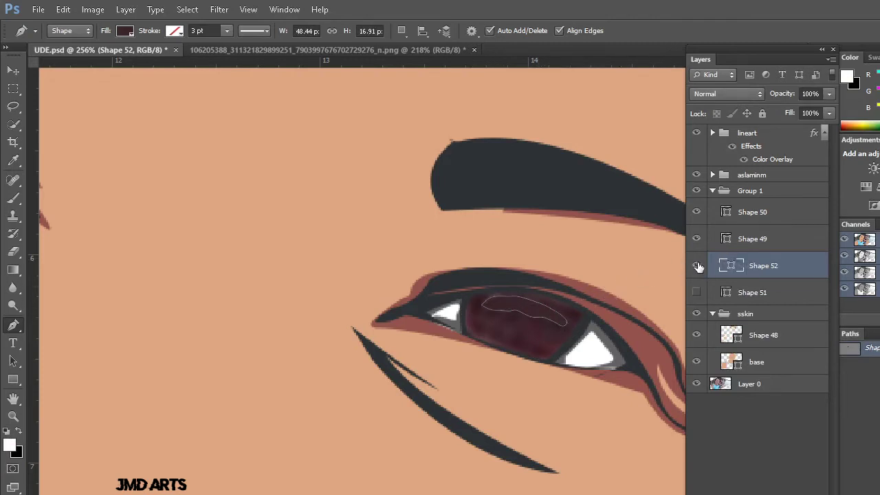
{"action": "double_click", "coordinate": [731, 265]}
{"action": "left_click", "coordinate": [594, 165]}
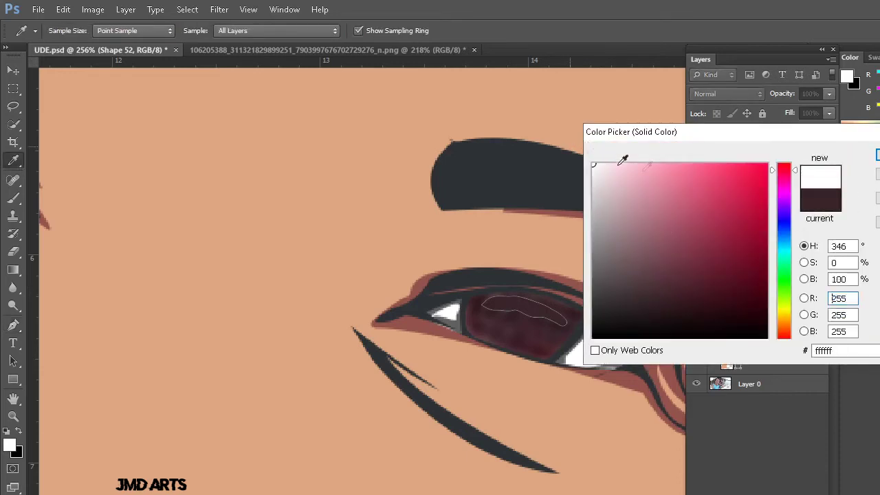
{"action": "left_click", "coordinate": [878, 156]}
Add a second white highlight in the other eye's iris using Combine Shapes
{"action": "scroll", "coordinate": [350, 336], "scroll_direction": "left", "scroll_amount": 4}
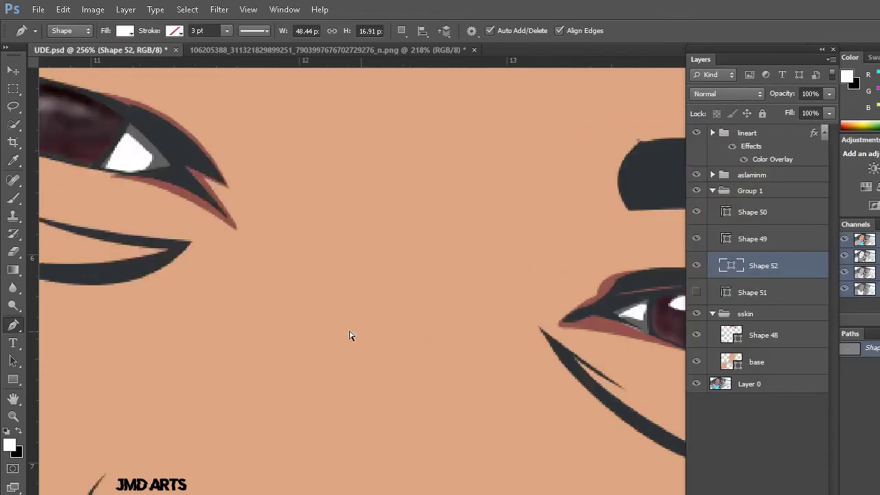
{"action": "scroll", "coordinate": [344, 284], "scroll_direction": "left", "scroll_amount": 3}
{"action": "scroll", "coordinate": [338, 196], "scroll_direction": "left", "scroll_amount": 3}
{"action": "scroll", "coordinate": [338, 196], "scroll_direction": "left", "scroll_amount": 3}
{"action": "left_click", "coordinate": [402, 31]}
{"action": "left_click", "coordinate": [402, 31]}
{"action": "left_click", "coordinate": [328, 100]}
{"action": "left_click", "coordinate": [338, 114]}
{"action": "left_click", "coordinate": [358, 111]}
{"action": "left_click", "coordinate": [382, 114]}
{"action": "left_click", "coordinate": [379, 103]}
{"action": "left_click", "coordinate": [367, 98]}
{"action": "left_click_drag", "start_coordinate": [329, 100], "coordinate": [314, 112]}
{"action": "key", "text": "Return"}
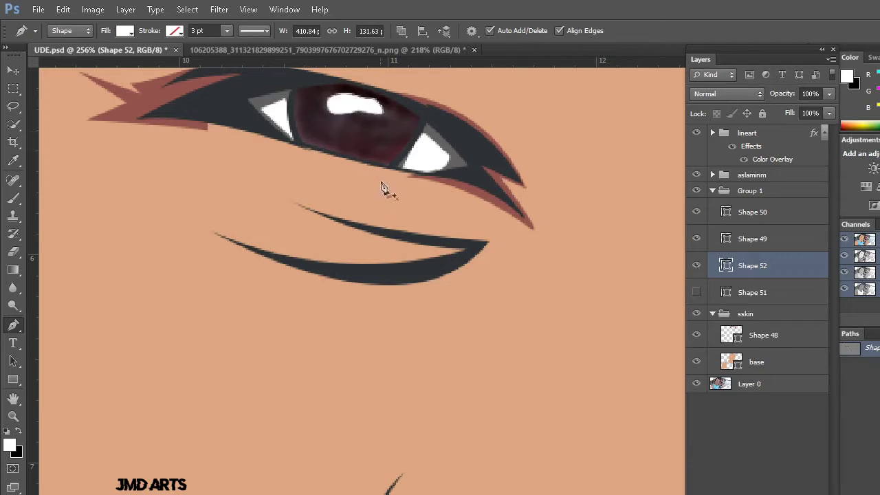
Lower the Shape 52 highlight layer's opacity to 29%
{"action": "scroll", "coordinate": [383, 186], "scroll_direction": "up", "scroll_amount": 1}
{"action": "scroll", "coordinate": [531, 261], "scroll_direction": "down", "scroll_amount": 5}
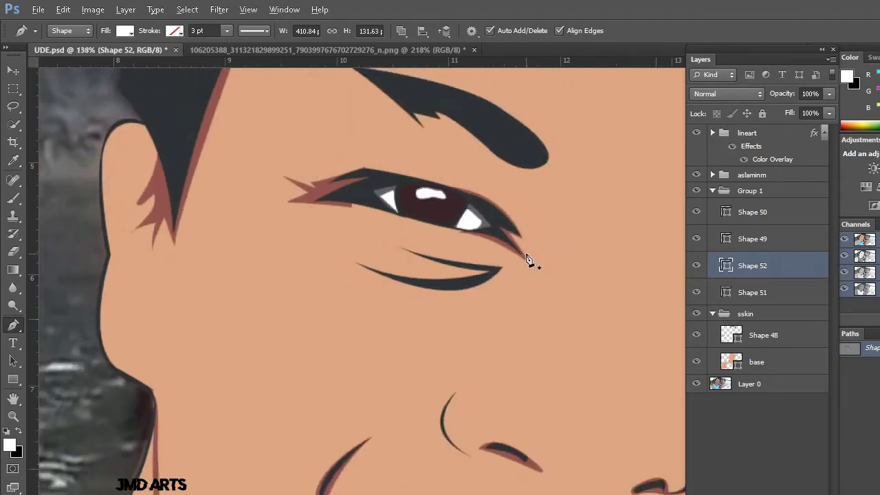
{"action": "scroll", "coordinate": [547, 256], "scroll_direction": "down", "scroll_amount": 3}
{"action": "left_click", "coordinate": [830, 94]}
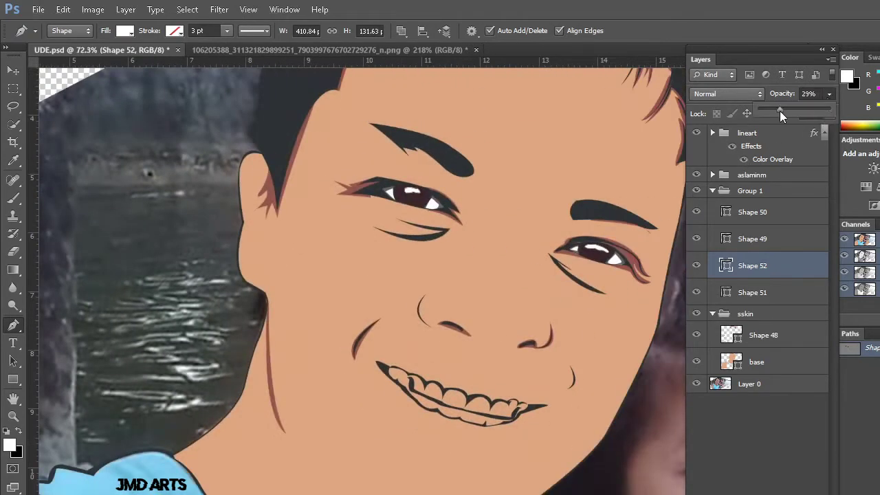
Hide Layer 0's background photo to check the cartoon, then show it again
{"action": "left_click", "coordinate": [752, 417]}
{"action": "scroll", "coordinate": [436, 282], "scroll_direction": "down", "scroll_amount": 2}
{"action": "scroll", "coordinate": [504, 319], "scroll_direction": "down", "scroll_amount": 2}
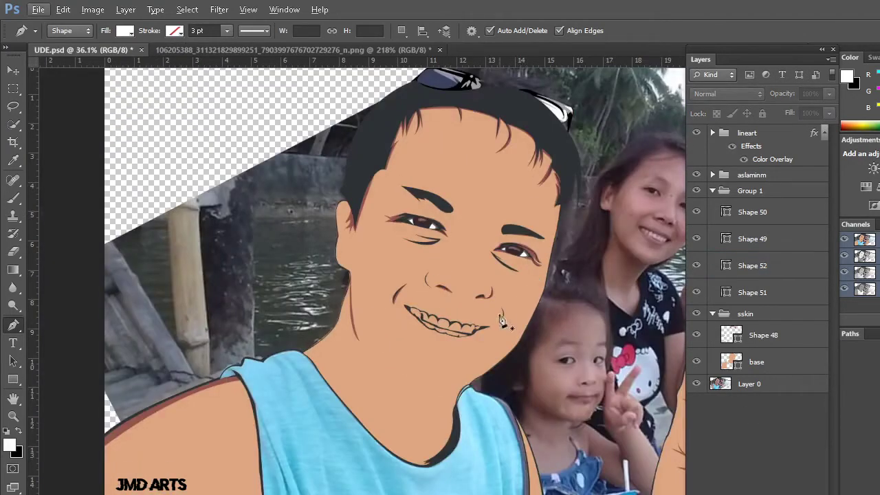
{"action": "left_click", "coordinate": [698, 385]}
{"action": "scroll", "coordinate": [462, 371], "scroll_direction": "down", "scroll_amount": 1}
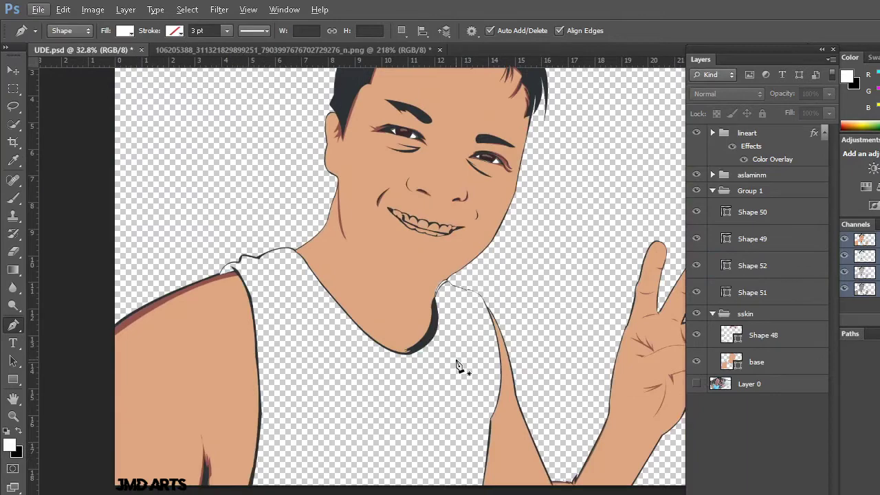
{"action": "scroll", "coordinate": [456, 365], "scroll_direction": "down", "scroll_amount": 1}
{"action": "scroll", "coordinate": [457, 363], "scroll_direction": "up", "scroll_amount": 2}
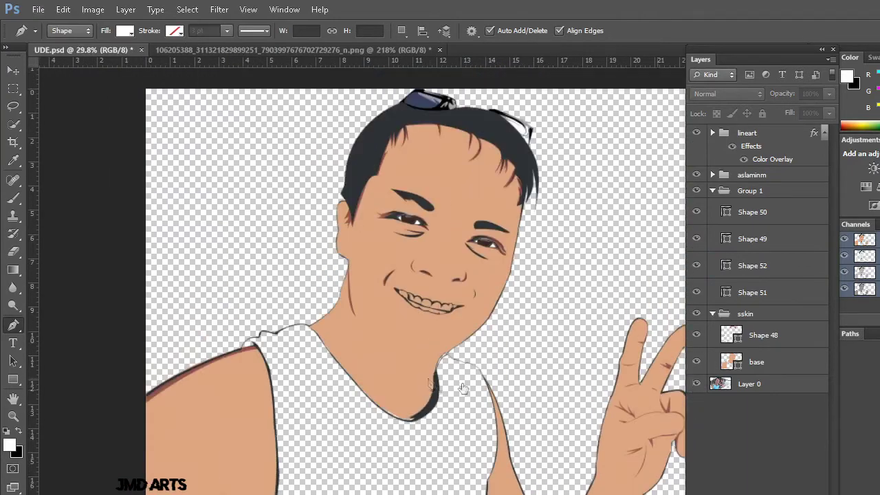
{"action": "left_click", "coordinate": [697, 383]}
{"action": "scroll", "coordinate": [429, 383], "scroll_direction": "up", "scroll_amount": 1}
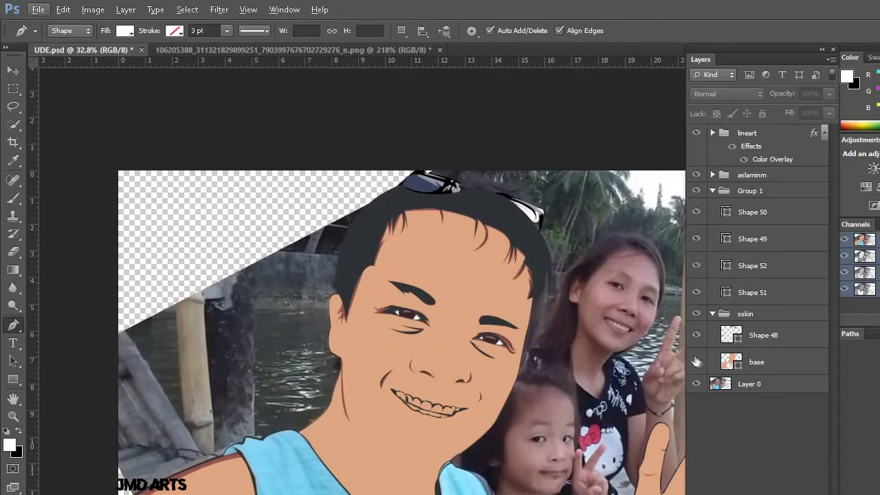
Collapse Group 1 and rename it 'eye'
{"action": "left_click", "coordinate": [713, 191]}
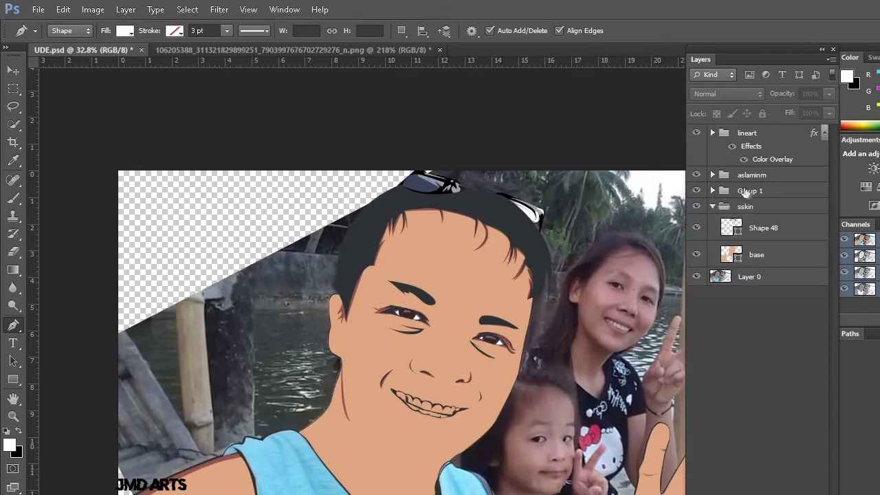
{"action": "double_click", "coordinate": [752, 193]}
{"action": "type", "text": "eye"}
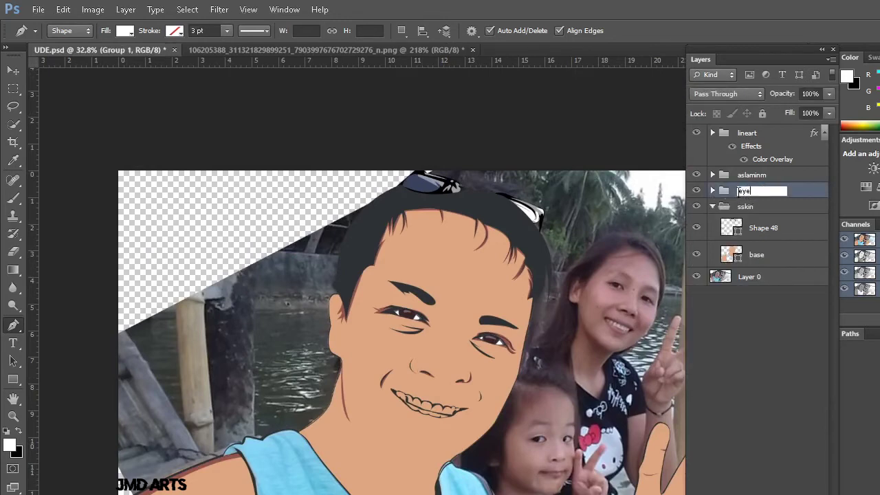
{"action": "key", "text": "Return"}
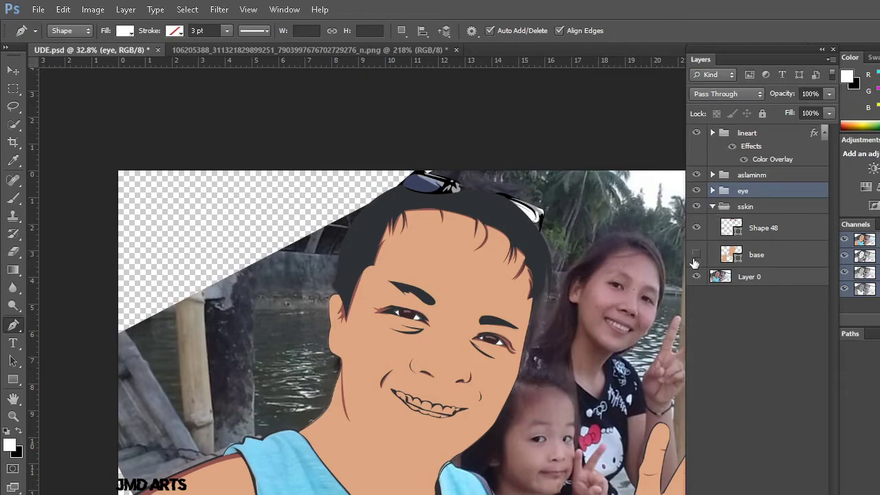
Select, then deselect, the Shape 48 skin shadow layer
{"action": "scroll", "coordinate": [413, 351], "scroll_direction": "up", "scroll_amount": 2}
{"action": "scroll", "coordinate": [413, 351], "scroll_direction": "up", "scroll_amount": 2}
{"action": "scroll", "coordinate": [413, 350], "scroll_direction": "up", "scroll_amount": 1}
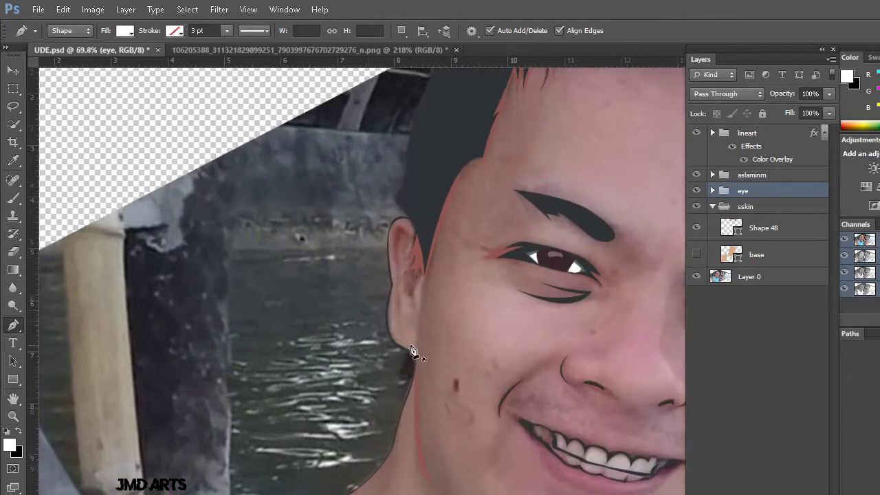
{"action": "scroll", "coordinate": [411, 351], "scroll_direction": "up", "scroll_amount": 1}
{"action": "scroll", "coordinate": [413, 352], "scroll_direction": "up", "scroll_amount": 1}
{"action": "scroll", "coordinate": [413, 351], "scroll_direction": "up", "scroll_amount": 2}
{"action": "scroll", "coordinate": [419, 354], "scroll_direction": "up", "scroll_amount": 2}
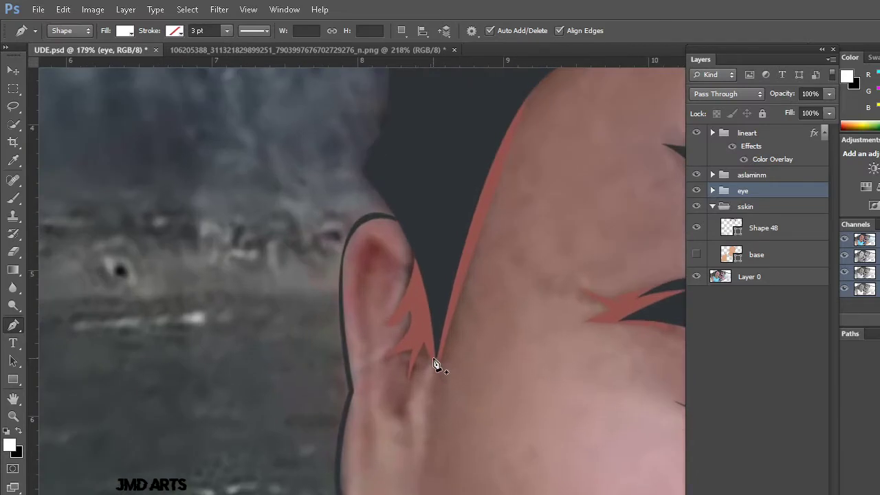
{"action": "left_click", "coordinate": [689, 238]}
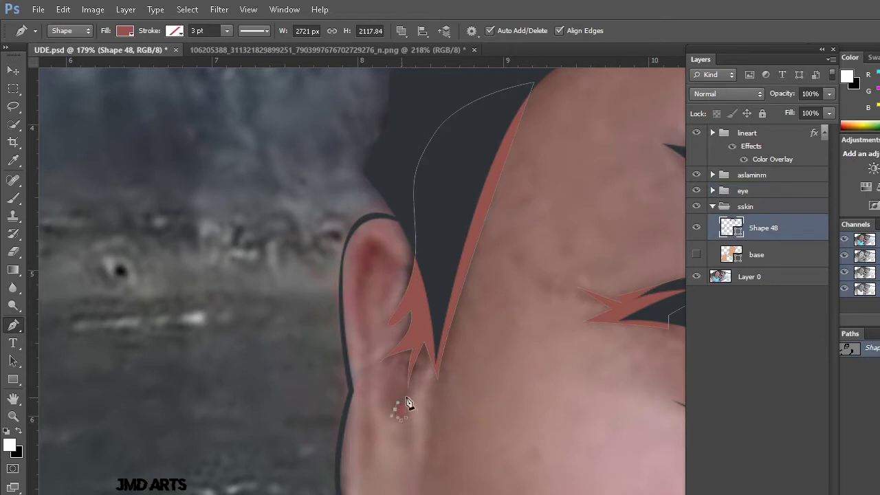
{"action": "left_click", "coordinate": [740, 337]}
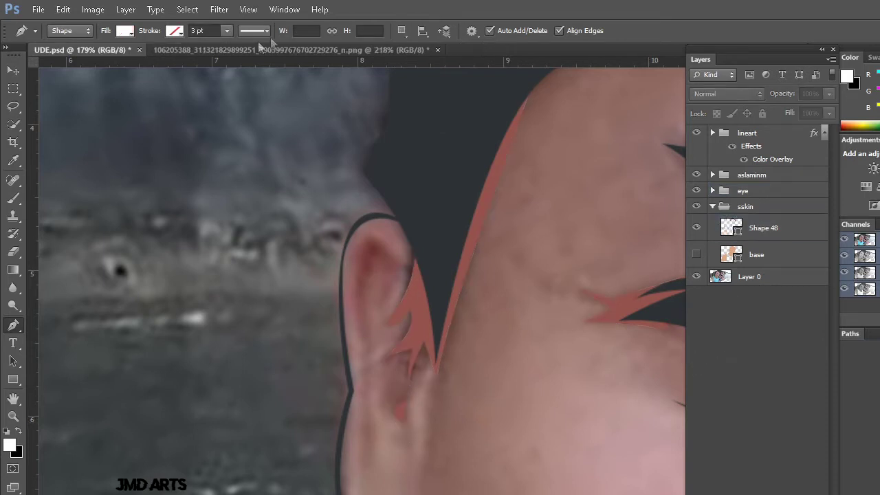
Sample a peach skin tone from the swatch document as the foreground colour
{"action": "left_click", "coordinate": [317, 49]}
{"action": "left_click", "coordinate": [7, 432]}
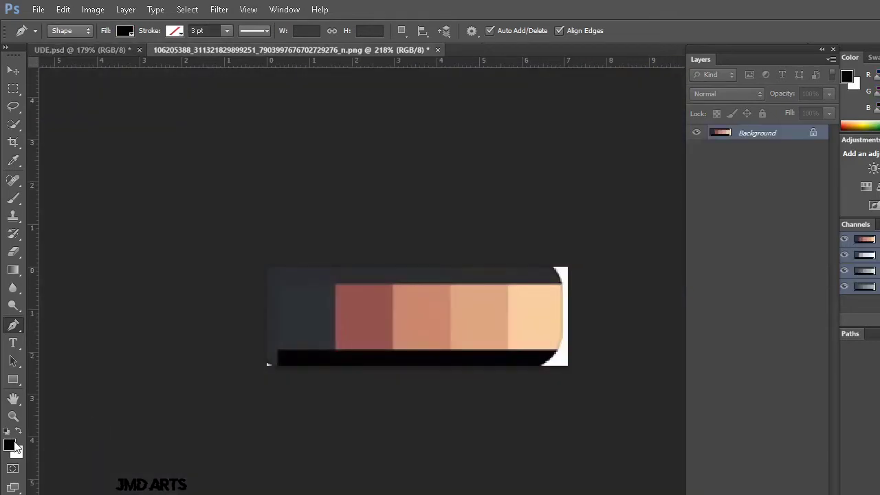
{"action": "left_click", "coordinate": [9, 445]}
{"action": "left_click", "coordinate": [430, 321]}
{"action": "left_click", "coordinate": [876, 155]}
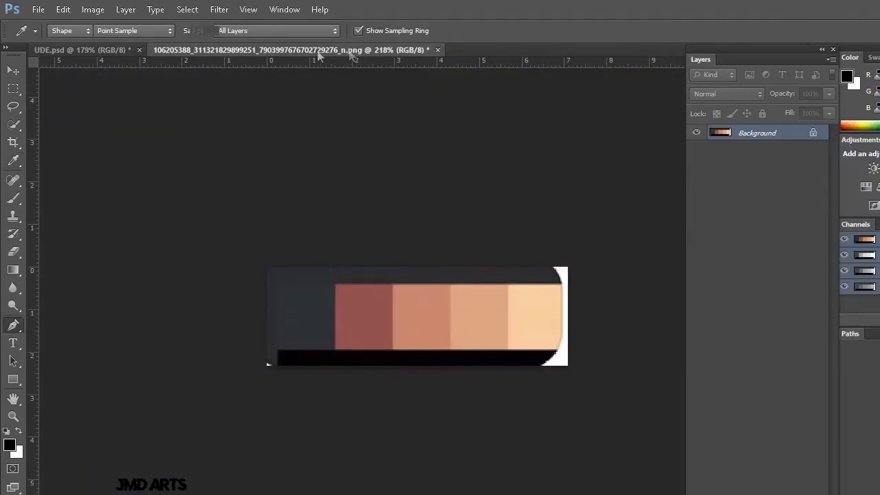
Return to the Pen tool and the UDE.psd portrait document
{"action": "key", "text": "p"}
{"action": "left_click", "coordinate": [104, 51]}
{"action": "scroll", "coordinate": [388, 163], "scroll_direction": "down", "scroll_amount": 5}
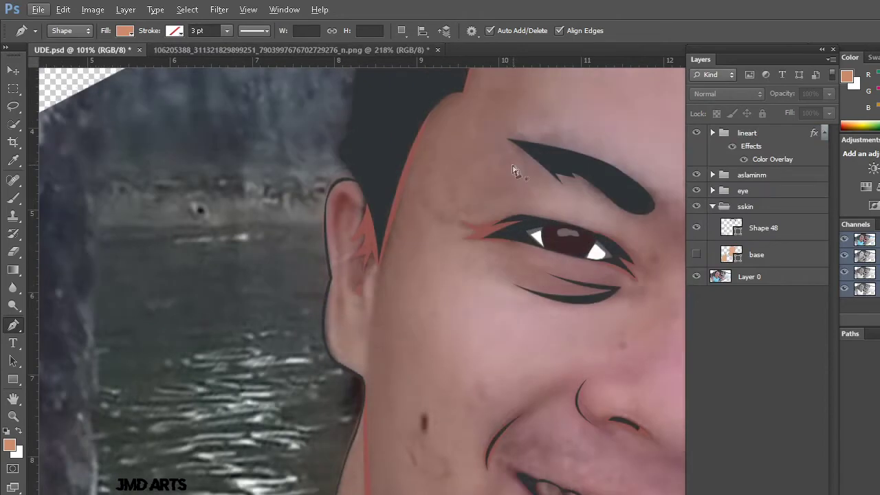
{"action": "scroll", "coordinate": [517, 173], "scroll_direction": "up", "scroll_amount": 2}
{"action": "scroll", "coordinate": [497, 199], "scroll_direction": "up", "scroll_amount": 2}
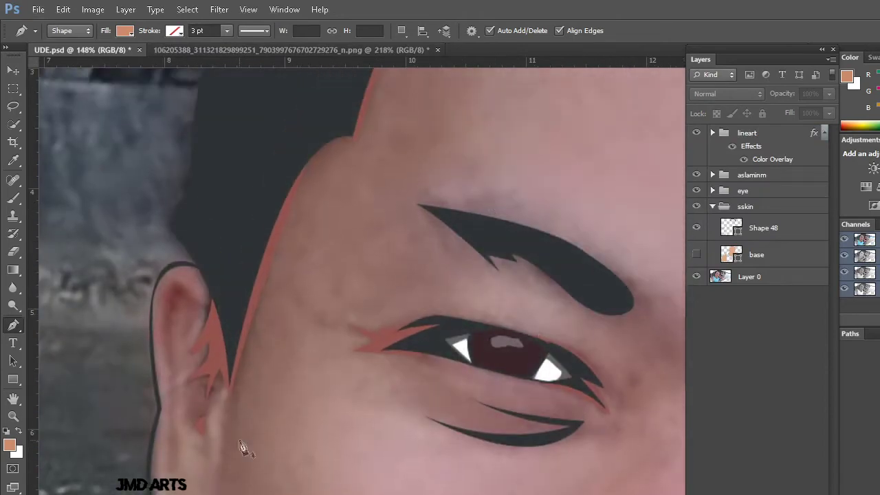
Start the Shape 53 skin outline at the ear and run it up to the first hair tip
{"action": "left_click", "coordinate": [229, 476]}
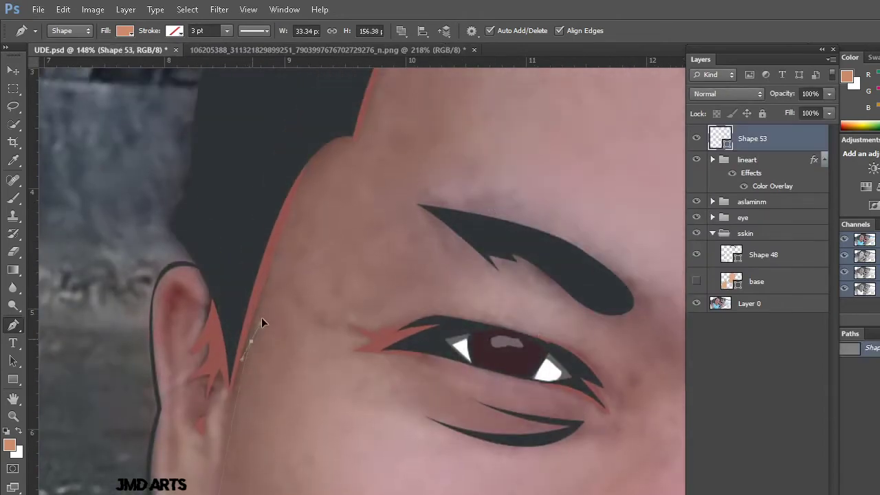
{"action": "left_click", "coordinate": [263, 318]}
{"action": "left_click", "coordinate": [251, 342]}
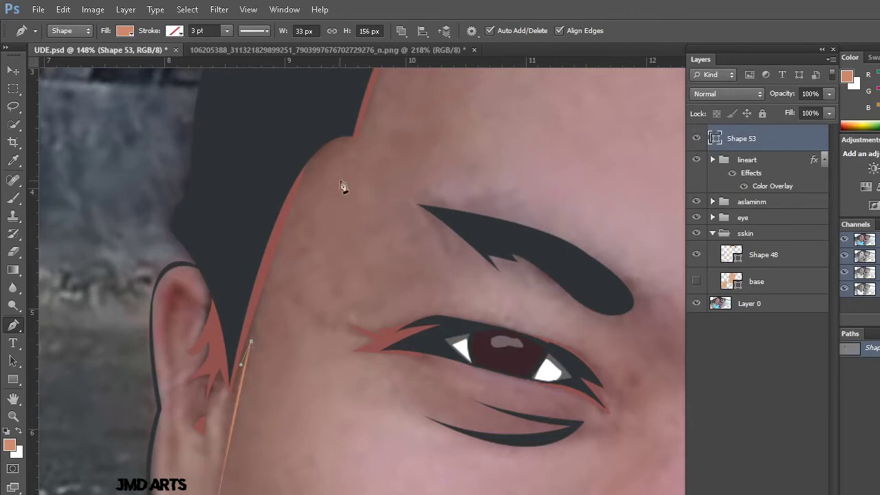
{"action": "left_click_drag", "start_coordinate": [358, 143], "coordinate": [401, 128]}
{"action": "left_click", "coordinate": [359, 142]}
{"action": "scroll", "coordinate": [403, 147], "scroll_direction": "up", "scroll_amount": 3}
{"action": "scroll", "coordinate": [403, 147], "scroll_direction": "right", "scroll_amount": 3}
{"action": "scroll", "coordinate": [385, 155], "scroll_direction": "up", "scroll_amount": 3}
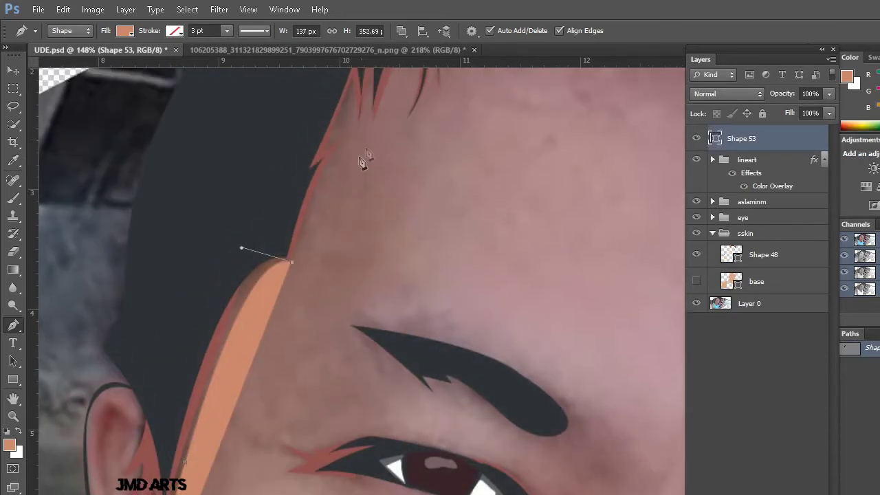
{"action": "scroll", "coordinate": [364, 163], "scroll_direction": "up", "scroll_amount": 1}
{"action": "left_click", "coordinate": [346, 163]}
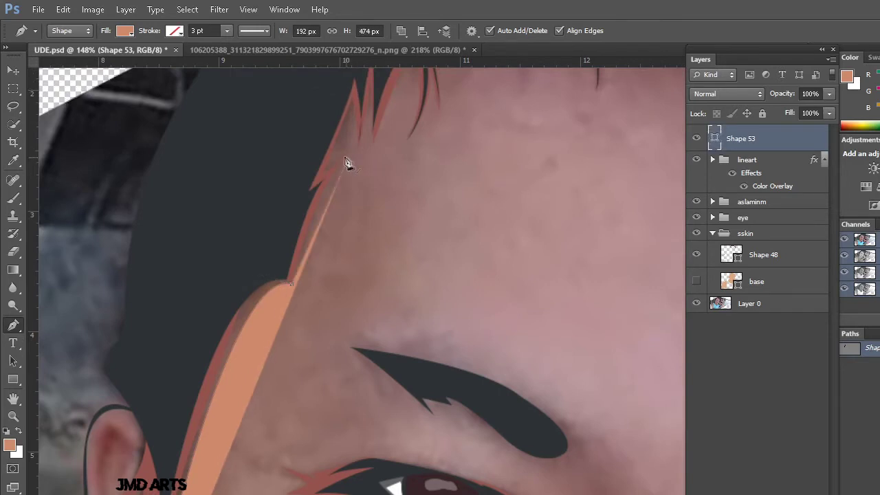
{"action": "left_click", "coordinate": [352, 126]}
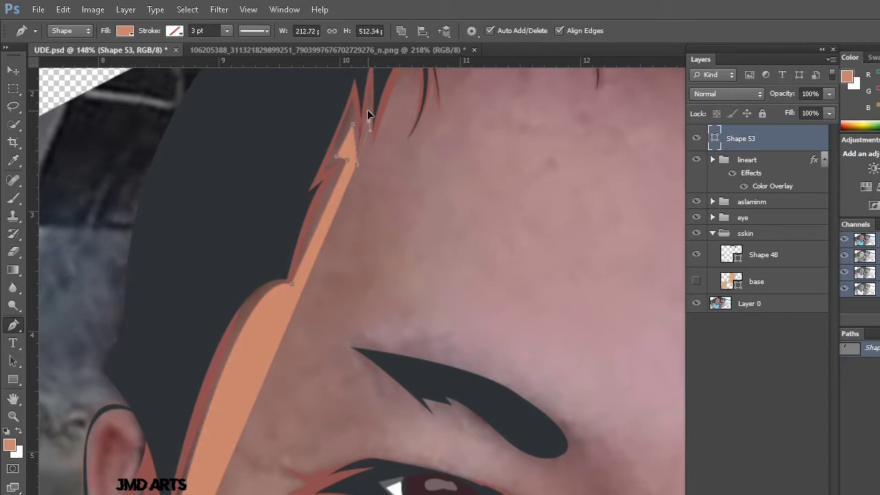
{"action": "left_click_drag", "start_coordinate": [367, 112], "coordinate": [373, 128]}
{"action": "left_click", "coordinate": [368, 157]}
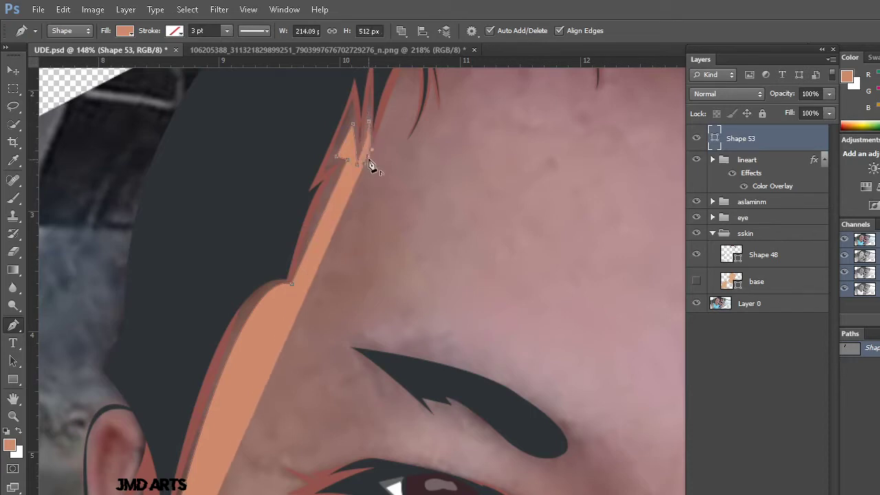
Notch the skin edge around the hair spikes across the forehead
{"action": "scroll", "coordinate": [400, 161], "scroll_direction": "up", "scroll_amount": 2}
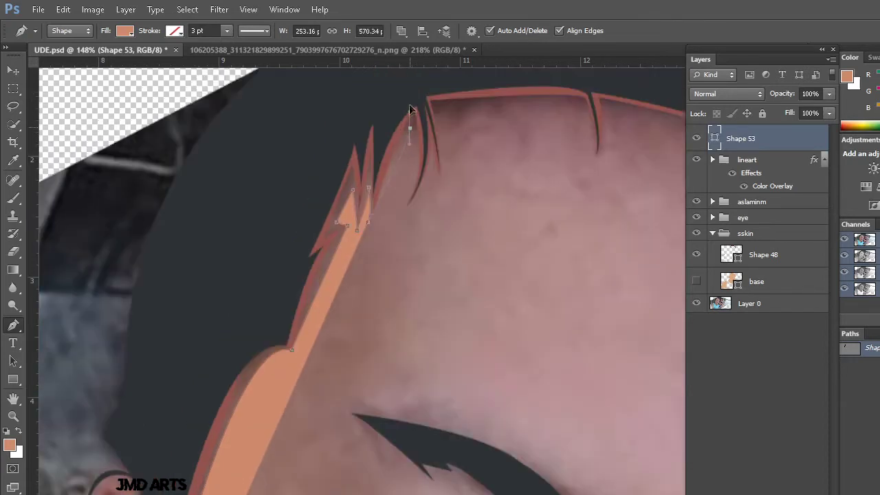
{"action": "left_click_drag", "start_coordinate": [411, 113], "coordinate": [410, 105]}
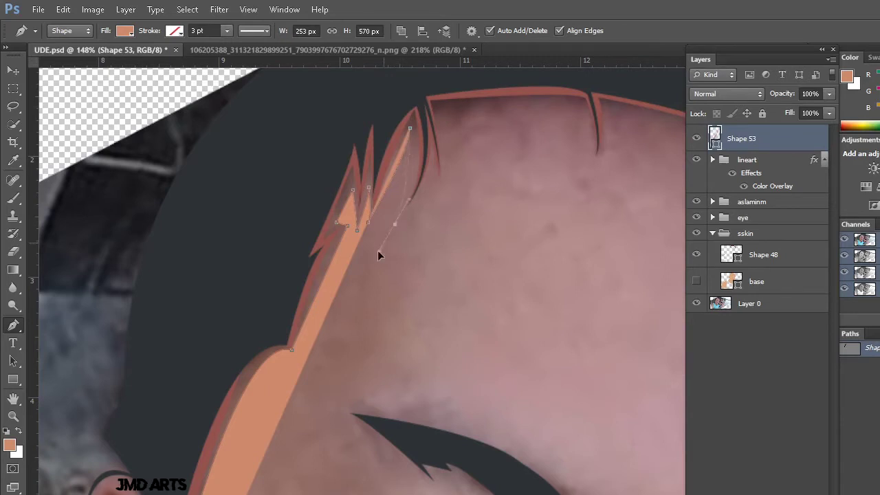
{"action": "left_click_drag", "start_coordinate": [432, 175], "coordinate": [434, 157]}
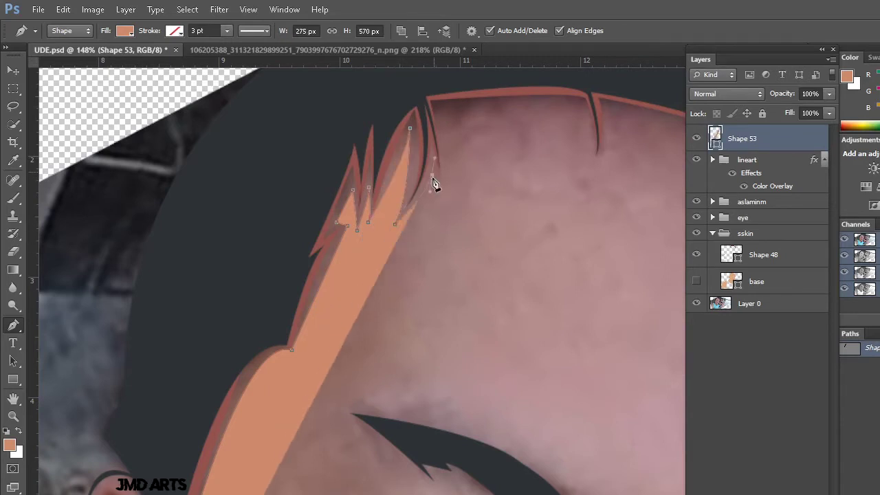
{"action": "left_click_drag", "start_coordinate": [444, 204], "coordinate": [444, 216]}
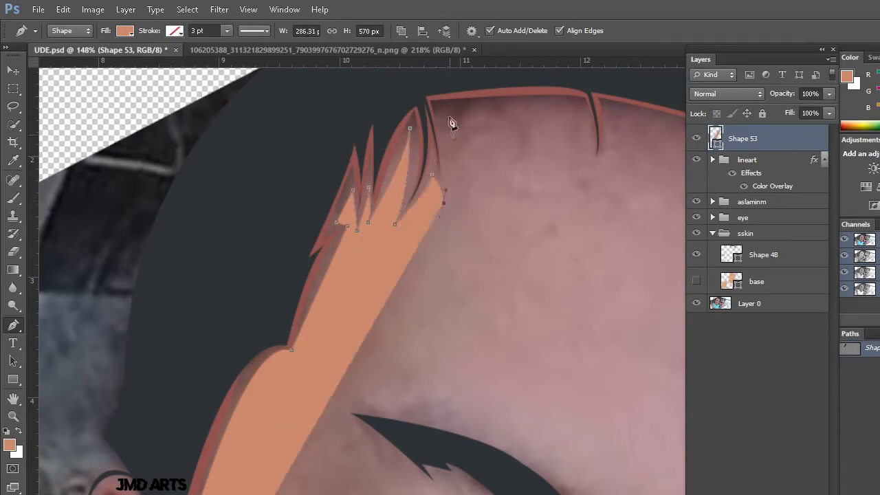
{"action": "left_click_drag", "start_coordinate": [428, 104], "coordinate": [439, 125]}
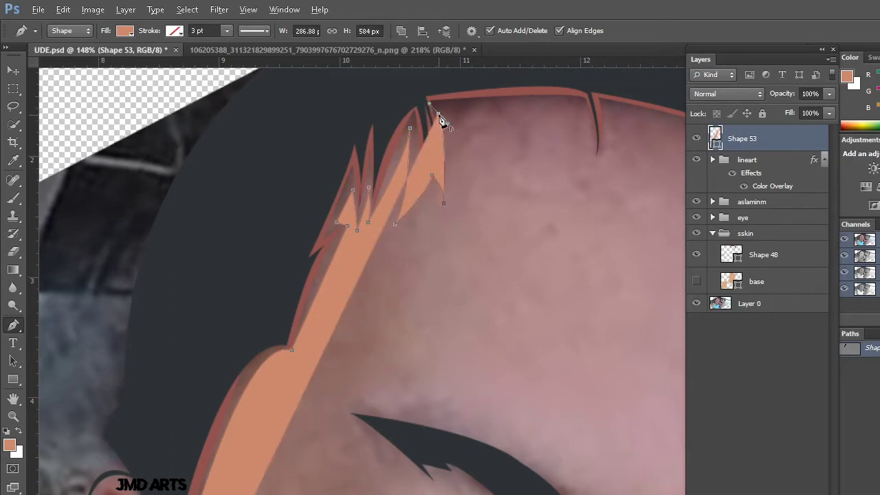
{"action": "left_click_drag", "start_coordinate": [508, 138], "coordinate": [465, 193]}
{"action": "left_click_drag", "start_coordinate": [539, 166], "coordinate": [548, 175]}
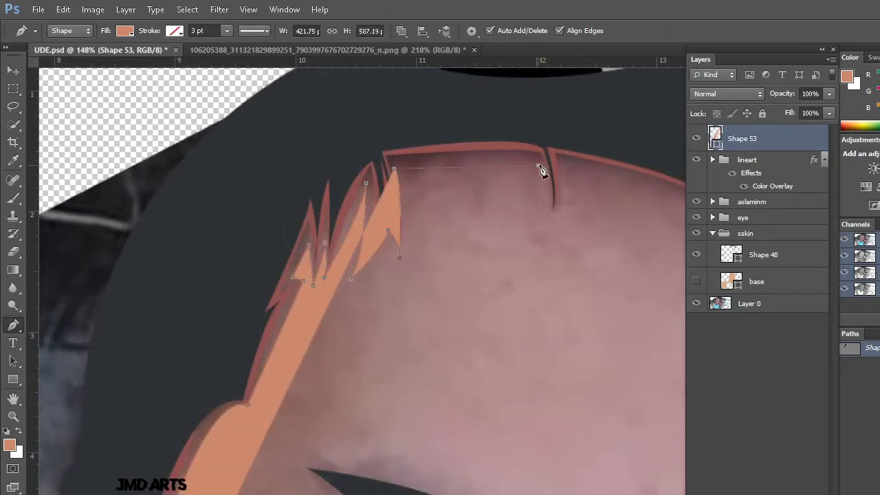
{"action": "left_click_drag", "start_coordinate": [553, 215], "coordinate": [556, 229]}
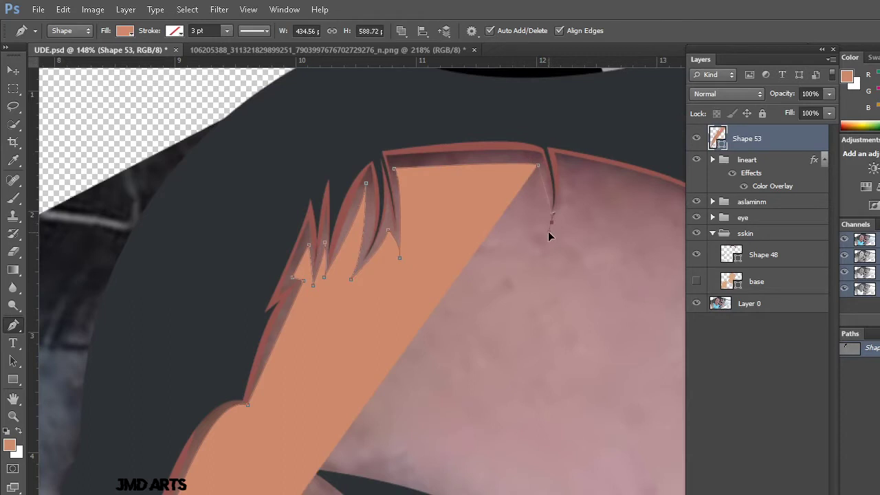
{"action": "left_click_drag", "start_coordinate": [564, 163], "coordinate": [566, 170]}
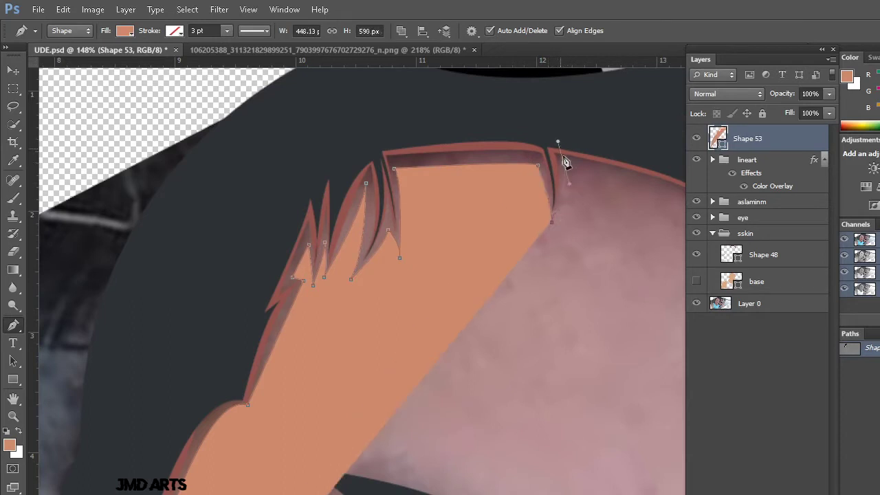
Extend the skin edge around the next hair strands along the hairline
{"action": "scroll", "coordinate": [585, 183], "scroll_direction": "right", "scroll_amount": 4}
{"action": "left_click_drag", "start_coordinate": [550, 201], "coordinate": [555, 208]}
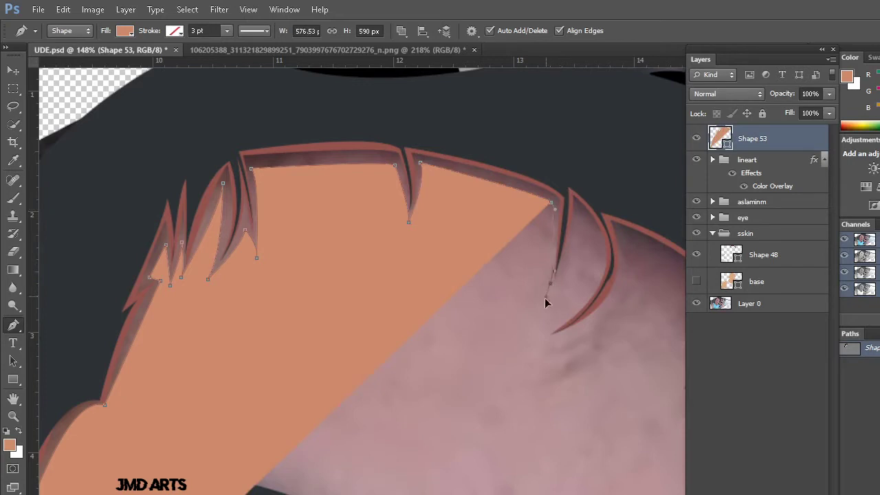
{"action": "left_click_drag", "start_coordinate": [576, 207], "coordinate": [580, 154]}
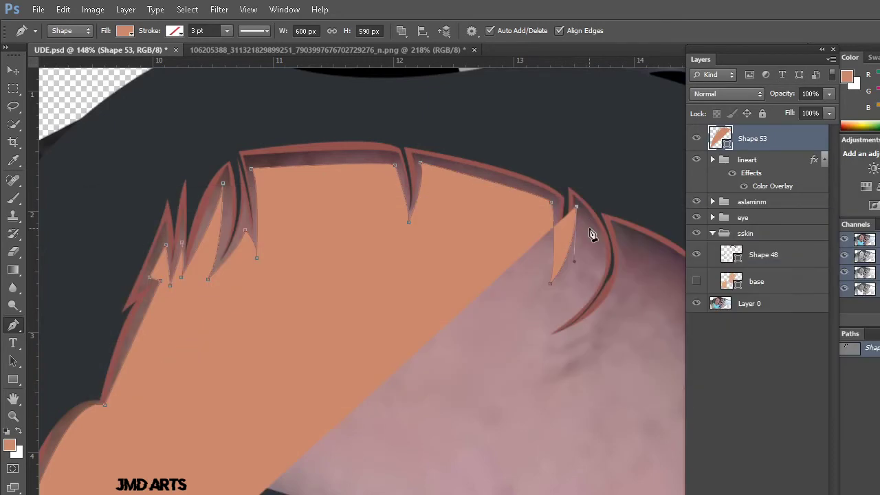
{"action": "key", "text": "alt+Tab"}
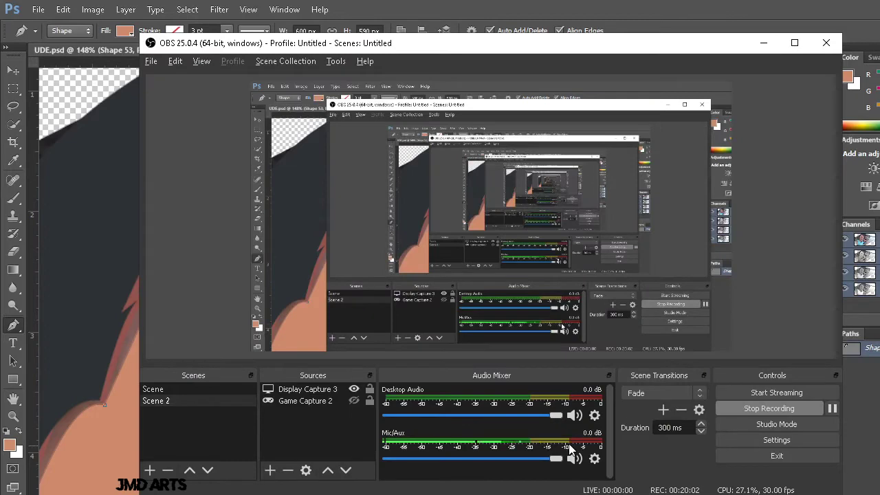
{"action": "key", "text": "alt+Tab"}
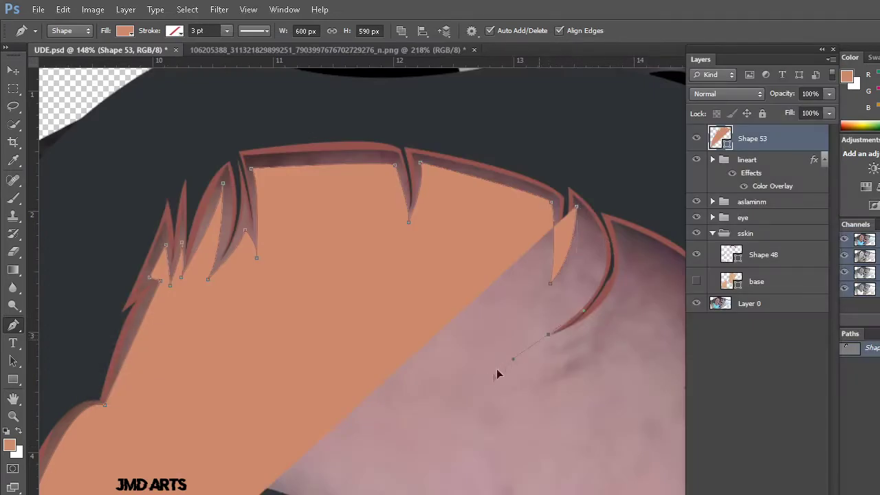
Wrap the skin outline around the next hair tips with sharp corners
{"action": "left_click_drag", "start_coordinate": [454, 407], "coordinate": [452, 411]}
{"action": "left_click", "coordinate": [550, 337]}
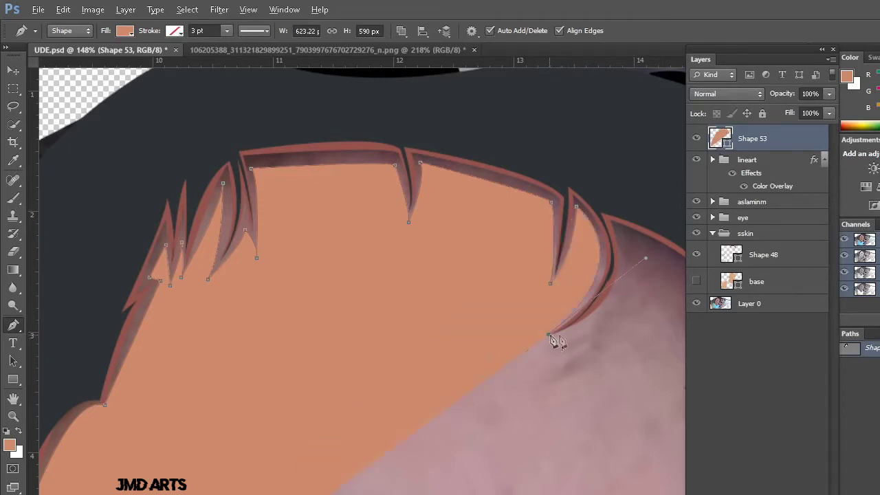
{"action": "left_click_drag", "start_coordinate": [624, 232], "coordinate": [621, 147]}
{"action": "left_click", "coordinate": [623, 233], "text": "alt"}
{"action": "scroll", "coordinate": [622, 261], "scroll_direction": "right", "scroll_amount": 1}
{"action": "scroll", "coordinate": [564, 337], "scroll_direction": "right", "scroll_amount": 1}
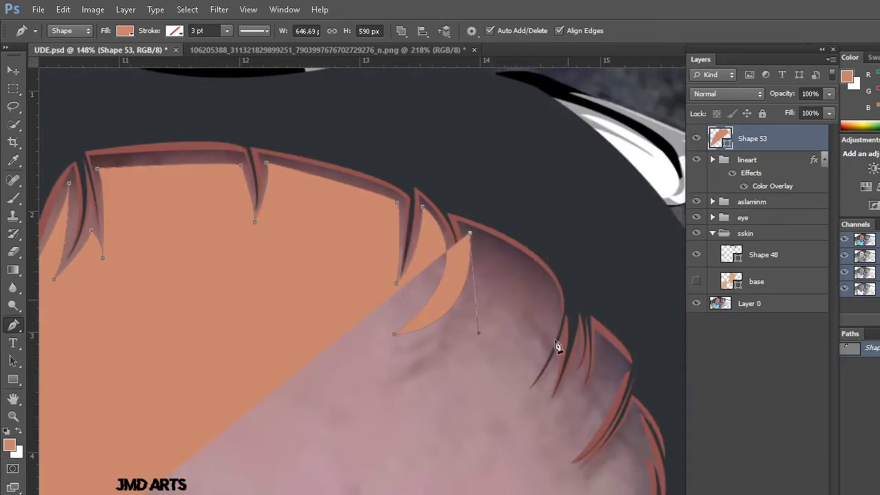
{"action": "left_click_drag", "start_coordinate": [529, 388], "coordinate": [576, 281]}
{"action": "left_click_drag", "start_coordinate": [576, 281], "coordinate": [613, 260]}
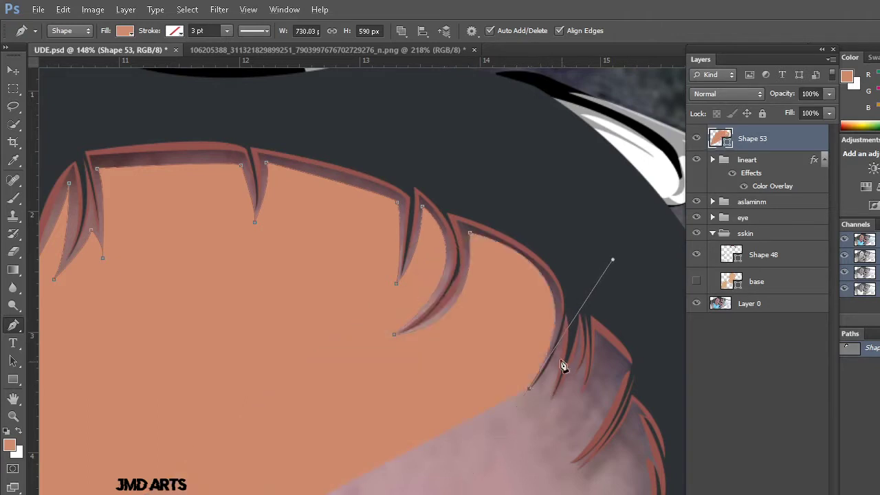
{"action": "left_click_drag", "start_coordinate": [559, 357], "coordinate": [569, 321]}
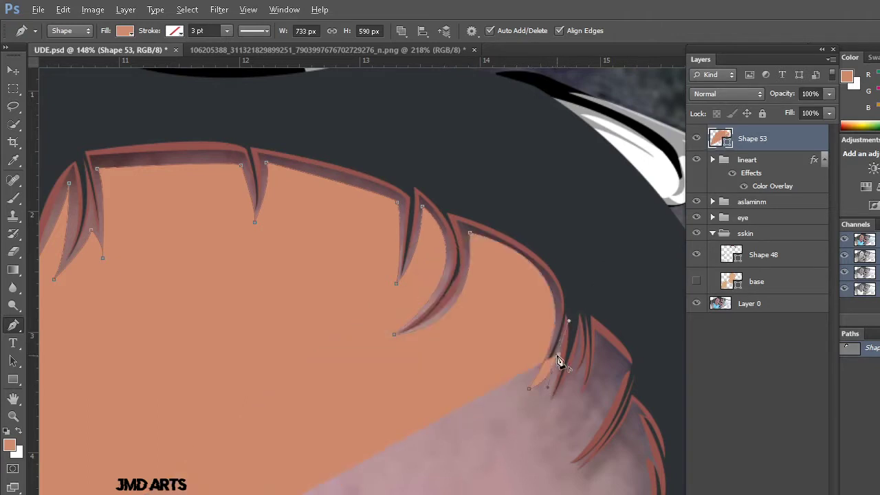
Continue the outline down the hairline to the side hair at the right temple
{"action": "scroll", "coordinate": [563, 375], "scroll_direction": "down", "scroll_amount": 2}
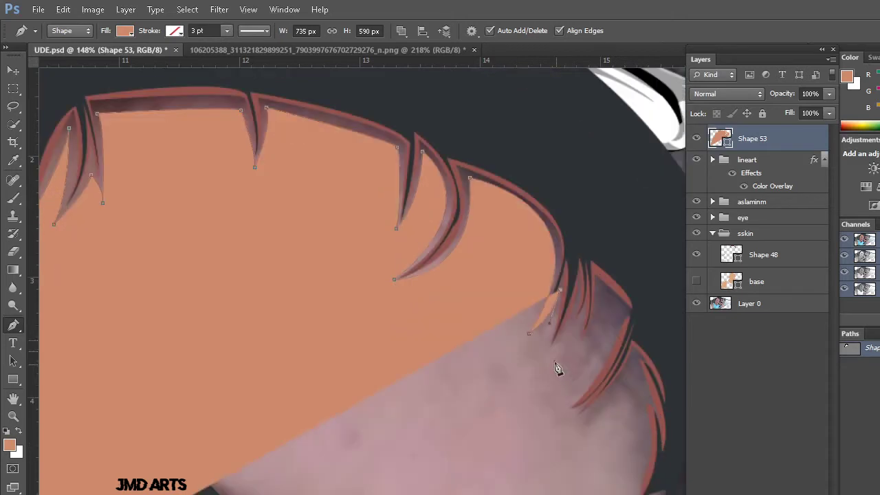
{"action": "scroll", "coordinate": [554, 361], "scroll_direction": "down", "scroll_amount": 2}
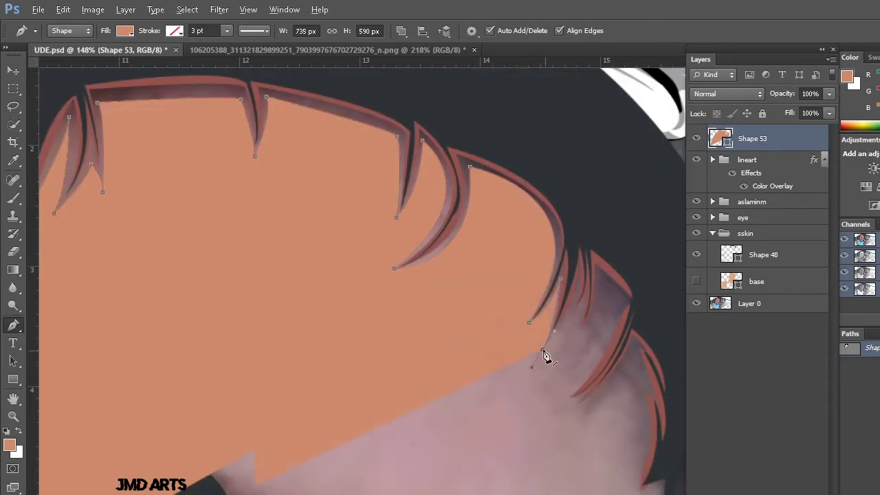
{"action": "left_click", "coordinate": [583, 276]}
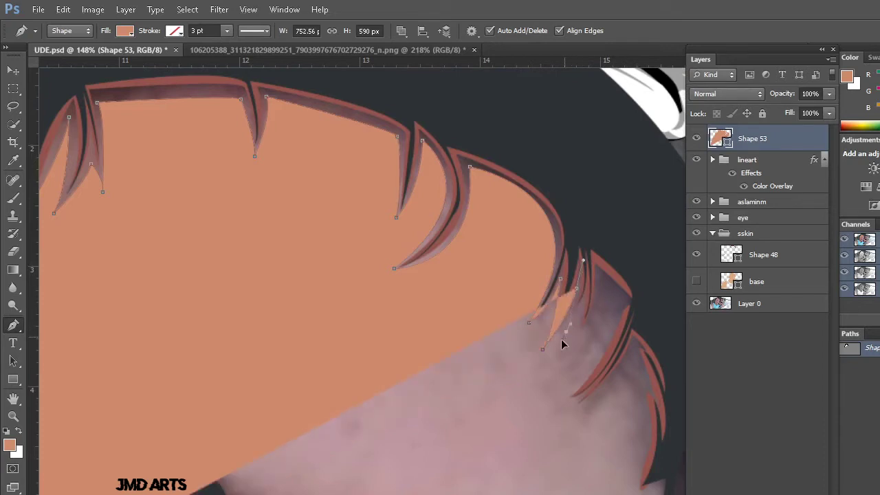
{"action": "left_click_drag", "start_coordinate": [570, 339], "coordinate": [576, 314]}
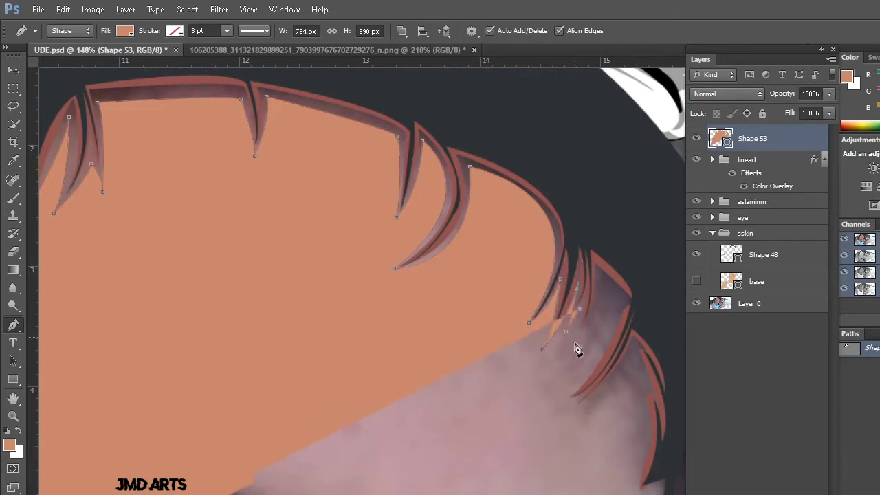
{"action": "left_click_drag", "start_coordinate": [597, 273], "coordinate": [593, 244]}
{"action": "left_click_drag", "start_coordinate": [598, 274], "coordinate": [621, 301]}
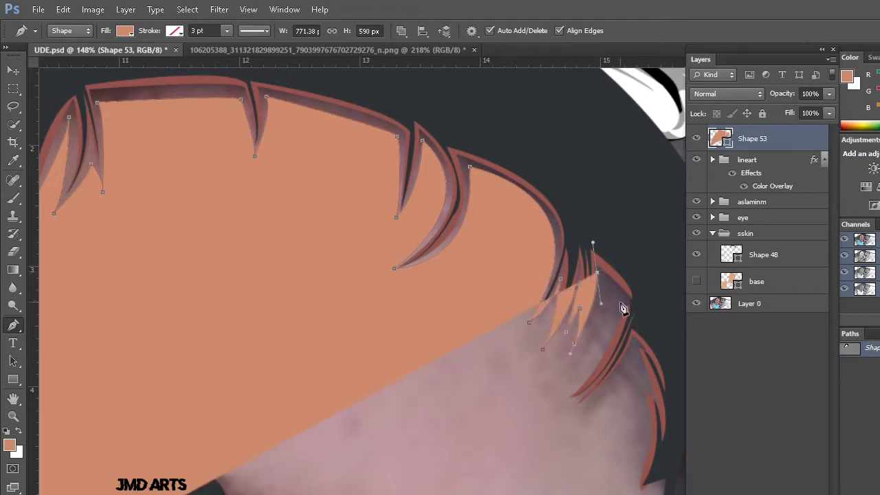
{"action": "left_click_drag", "start_coordinate": [564, 393], "coordinate": [549, 392]}
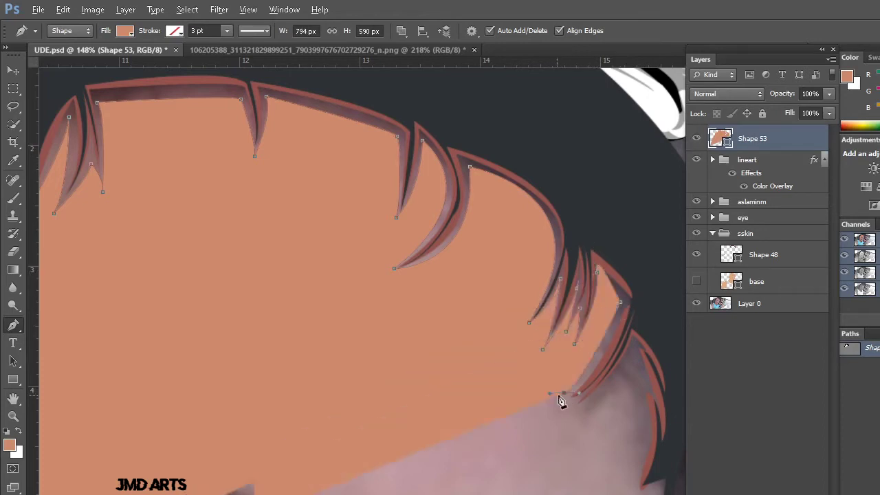
{"action": "left_click", "coordinate": [564, 393], "text": "alt"}
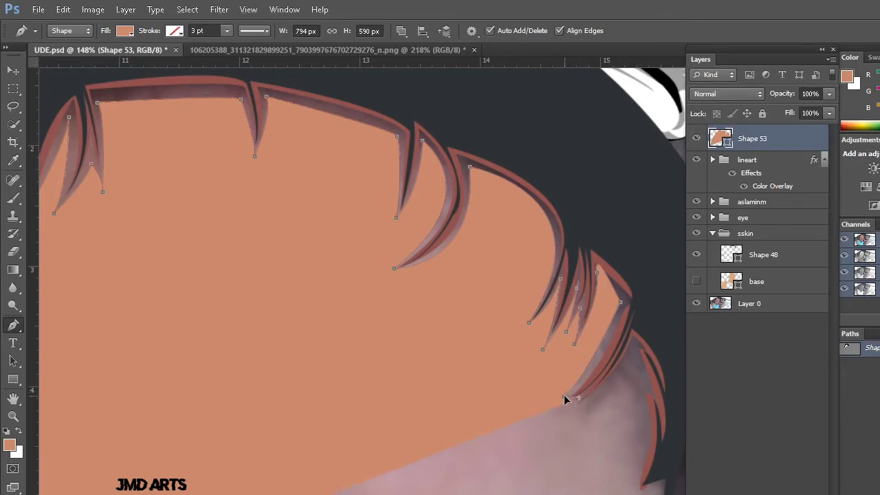
{"action": "left_click", "coordinate": [574, 406]}
{"action": "left_click_drag", "start_coordinate": [635, 346], "coordinate": [636, 380]}
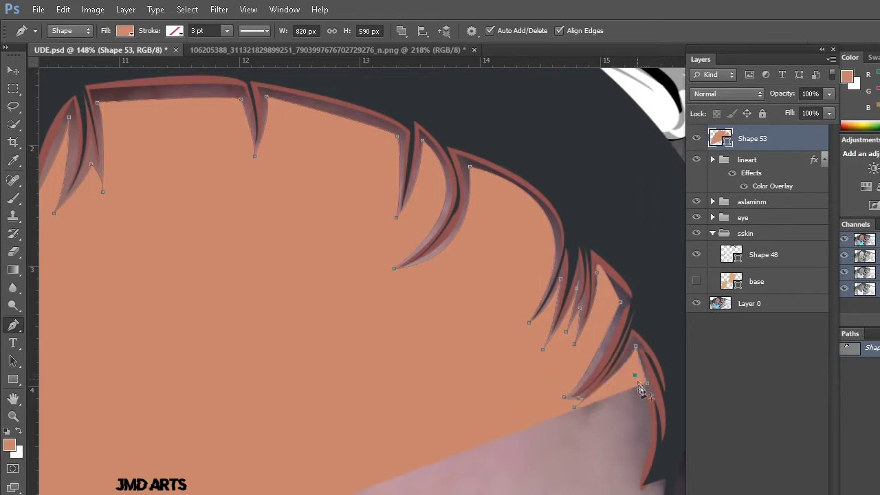
Extend the shape down the side of the face and close its lower edge
{"action": "scroll", "coordinate": [648, 421], "scroll_direction": "down", "scroll_amount": 2}
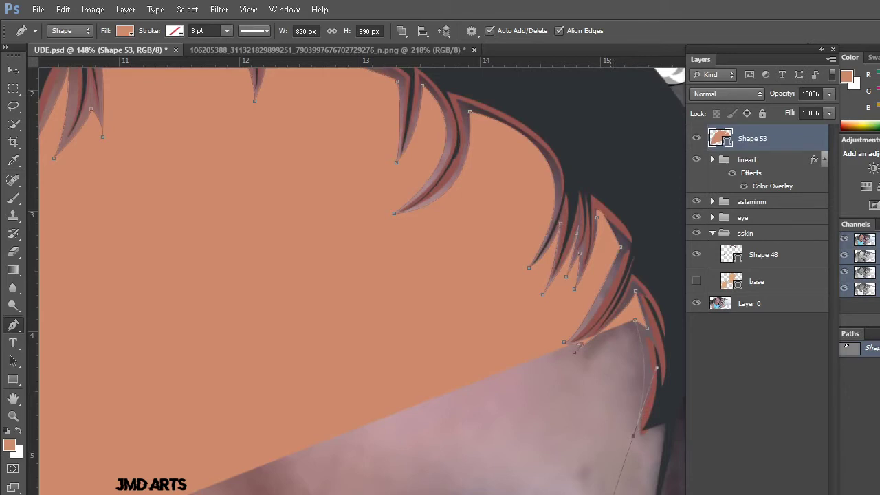
{"action": "mouse_move", "coordinate": [633, 435]}
{"action": "left_mouse_down"}
{"action": "mouse_move", "coordinate": [634, 458]}
{"action": "mouse_move", "coordinate": [657, 486]}
{"action": "left_mouse_up"}
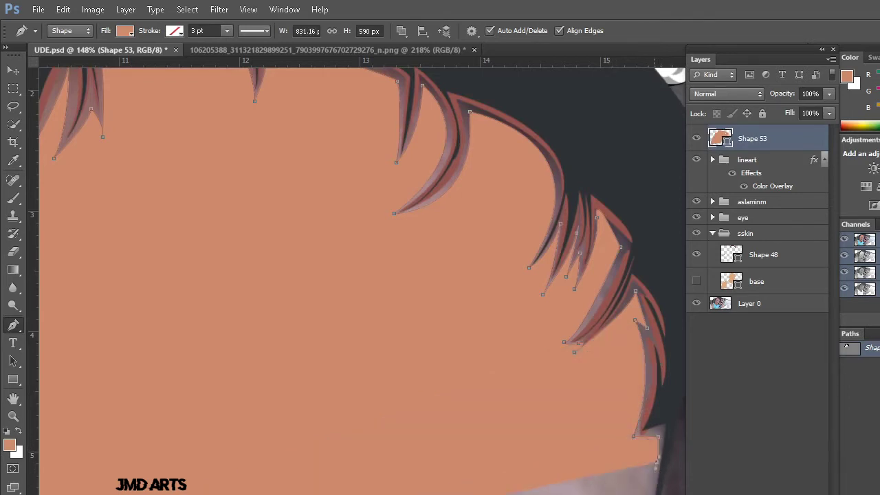
{"action": "scroll", "coordinate": [653, 474], "scroll_direction": "down", "scroll_amount": 5}
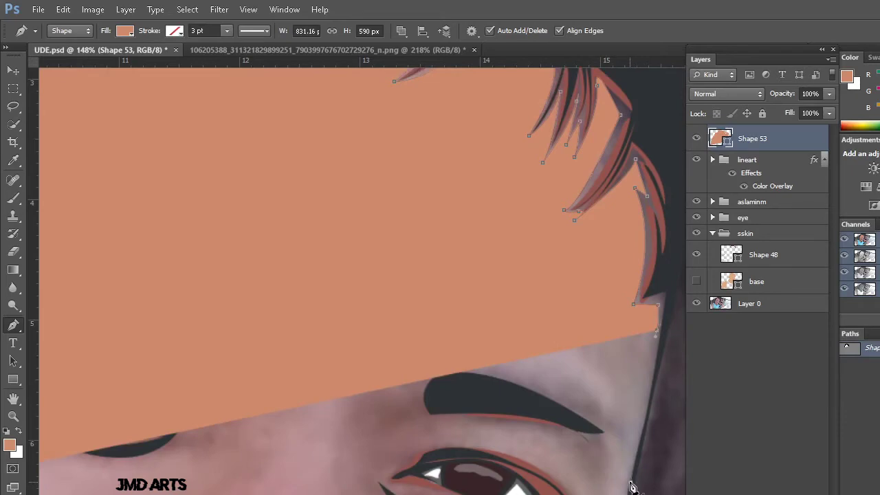
{"action": "left_click", "coordinate": [632, 484]}
{"action": "left_click", "coordinate": [635, 476]}
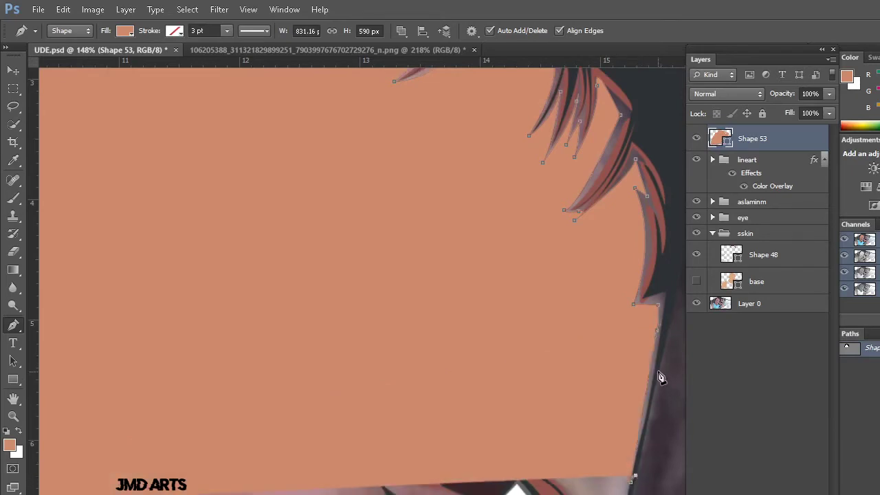
{"action": "left_click", "coordinate": [656, 377]}
{"action": "scroll", "coordinate": [667, 268], "scroll_direction": "down", "scroll_amount": 3}
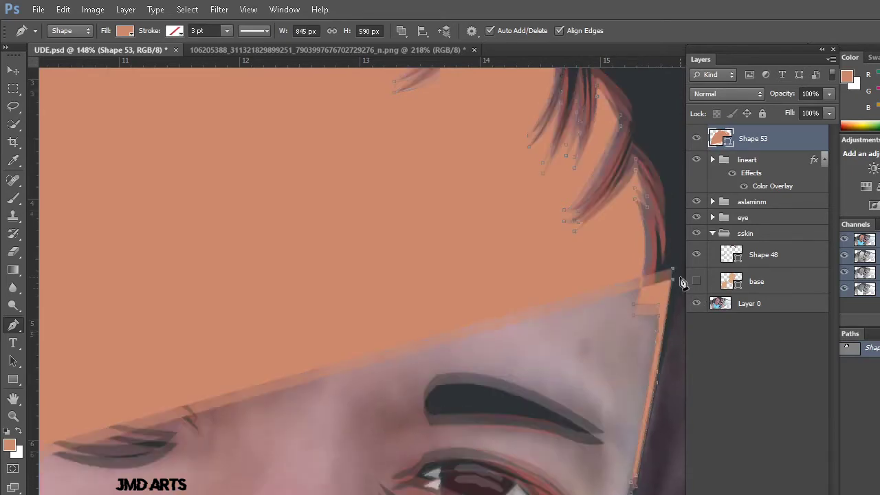
{"action": "scroll", "coordinate": [661, 250], "scroll_direction": "up", "scroll_amount": 2}
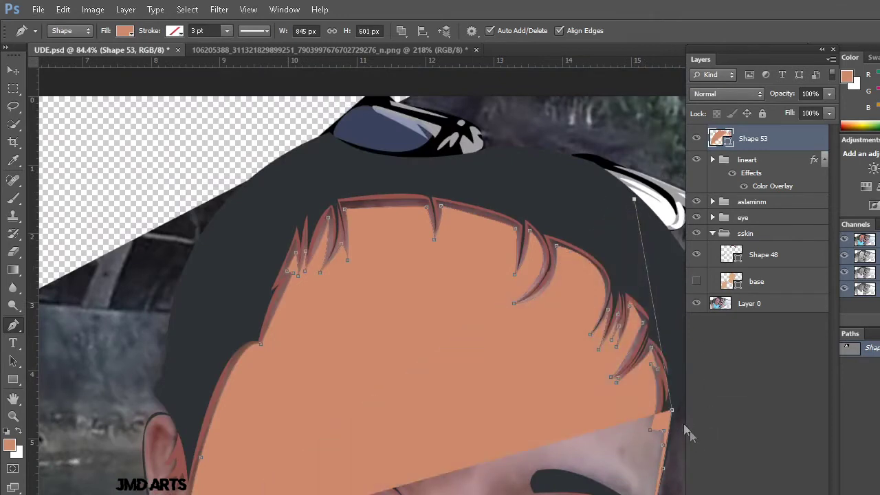
Trace the outline over the top of the hair and down the left side to the ear
{"action": "left_click", "coordinate": [678, 351]}
{"action": "left_click", "coordinate": [593, 224]}
{"action": "left_click", "coordinate": [409, 167]}
{"action": "left_click_drag", "start_coordinate": [348, 167], "coordinate": [314, 179]}
{"action": "left_click", "coordinate": [239, 299]}
{"action": "left_click_drag", "start_coordinate": [191, 464], "coordinate": [200, 474]}
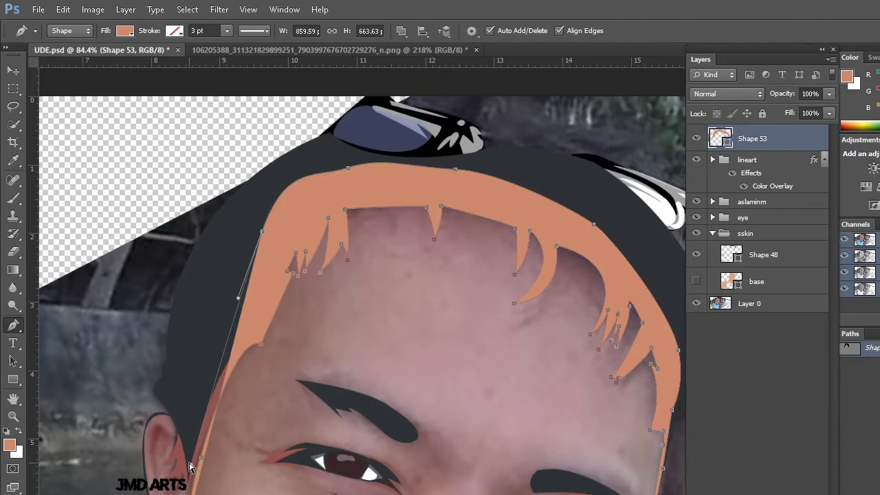
{"action": "scroll", "coordinate": [200, 475], "scroll_direction": "down", "scroll_amount": 1}
{"action": "scroll", "coordinate": [201, 474], "scroll_direction": "up", "scroll_amount": 3}
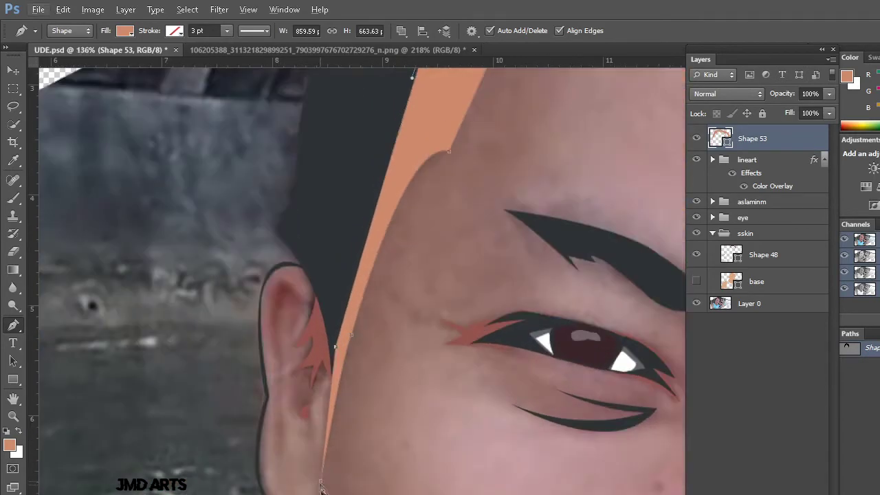
Move Shape 53 into the sskin group above base and rename it '2nd'
{"action": "left_click_drag", "start_coordinate": [784, 139], "coordinate": [782, 268]}
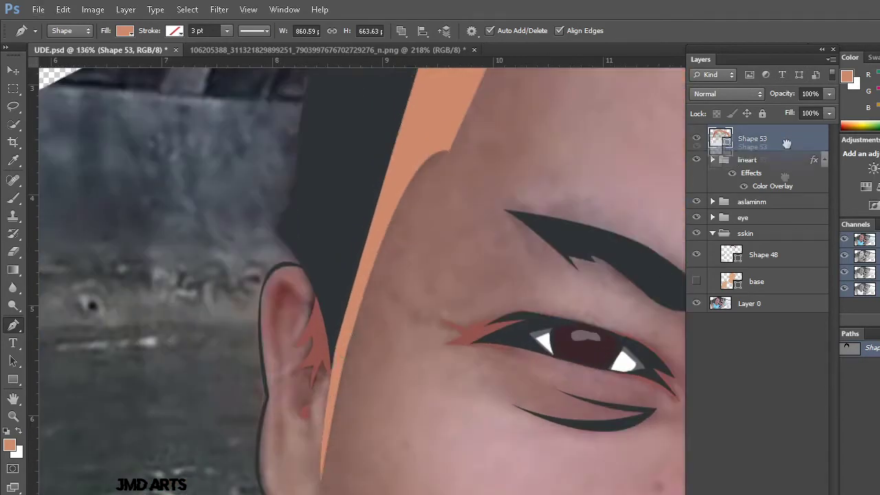
{"action": "double_click", "coordinate": [769, 254]}
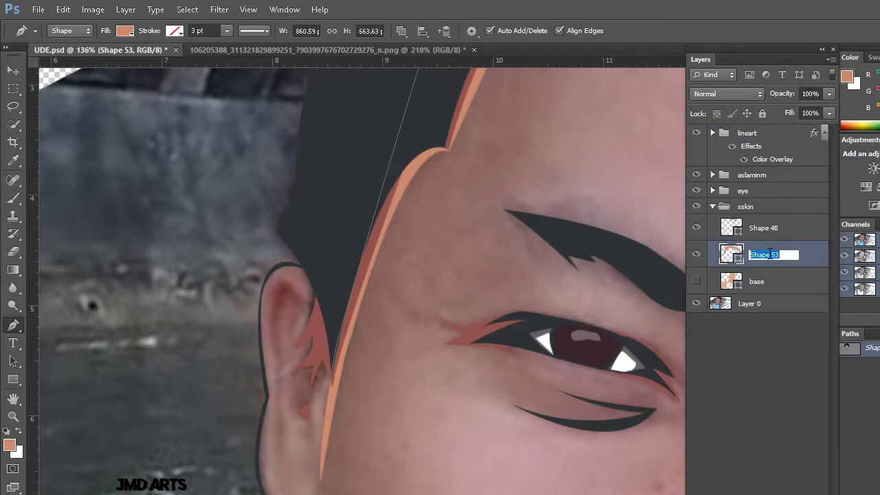
{"action": "type", "text": "2nd"}
{"action": "left_click", "coordinate": [757, 228]}
Rename the Shape 48 layer to 'darker'
{"action": "double_click", "coordinate": [764, 227]}
{"action": "type", "text": "darker"}
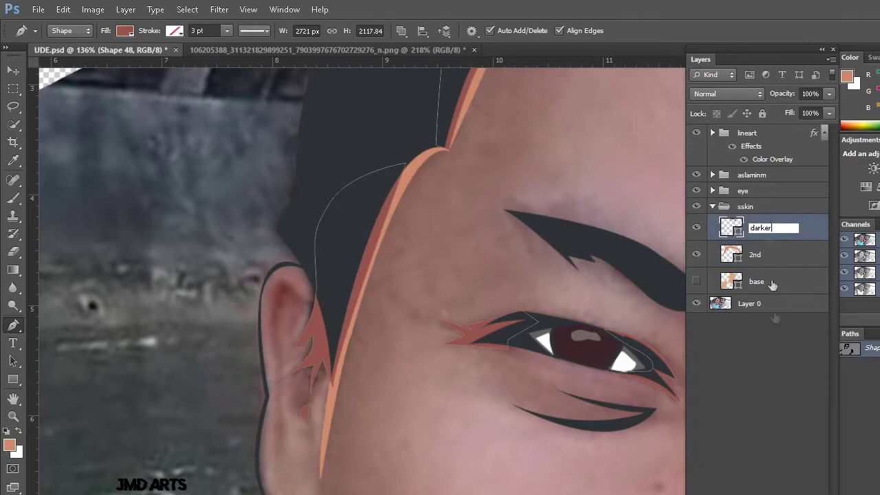
{"action": "left_click", "coordinate": [756, 331]}
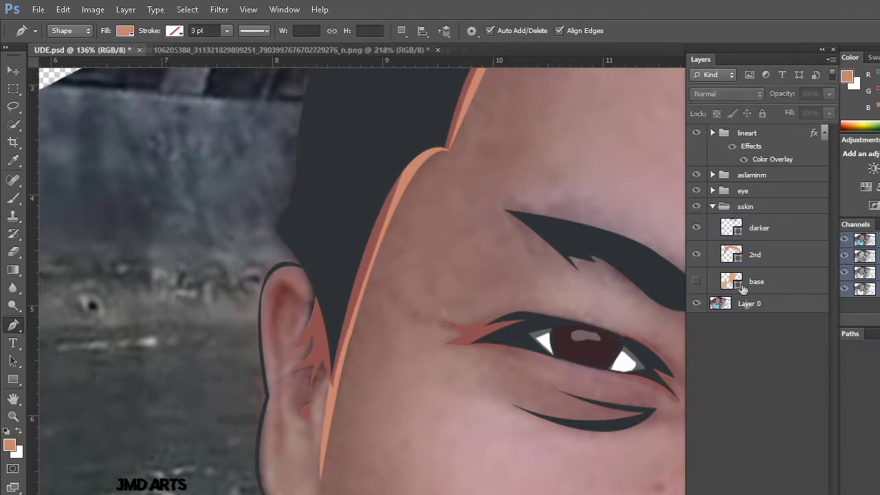
Show the base skin layer and hide the Layer 0 photo
{"action": "left_click", "coordinate": [696, 281]}
{"action": "scroll", "coordinate": [596, 328], "scroll_direction": "down", "scroll_amount": 3}
{"action": "scroll", "coordinate": [596, 329], "scroll_direction": "down", "scroll_amount": 2}
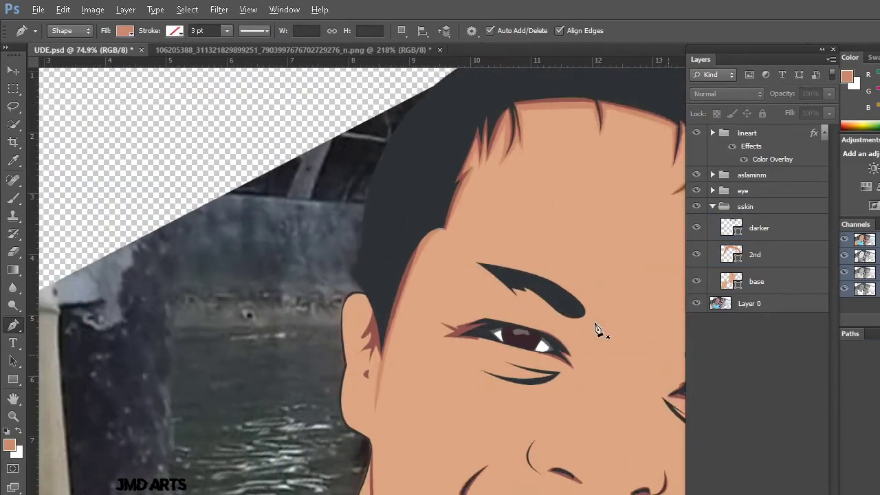
{"action": "scroll", "coordinate": [597, 332], "scroll_direction": "down", "scroll_amount": 2}
{"action": "scroll", "coordinate": [583, 339], "scroll_direction": "up", "scroll_amount": 2}
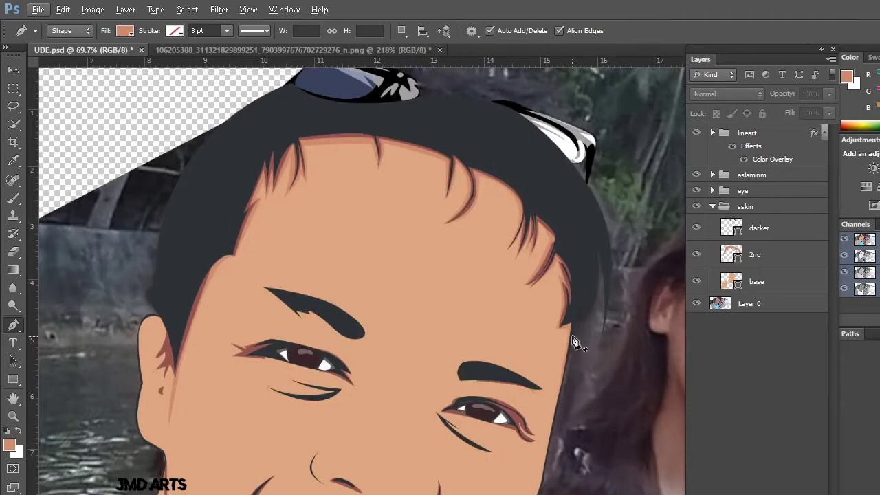
{"action": "left_click", "coordinate": [696, 304]}
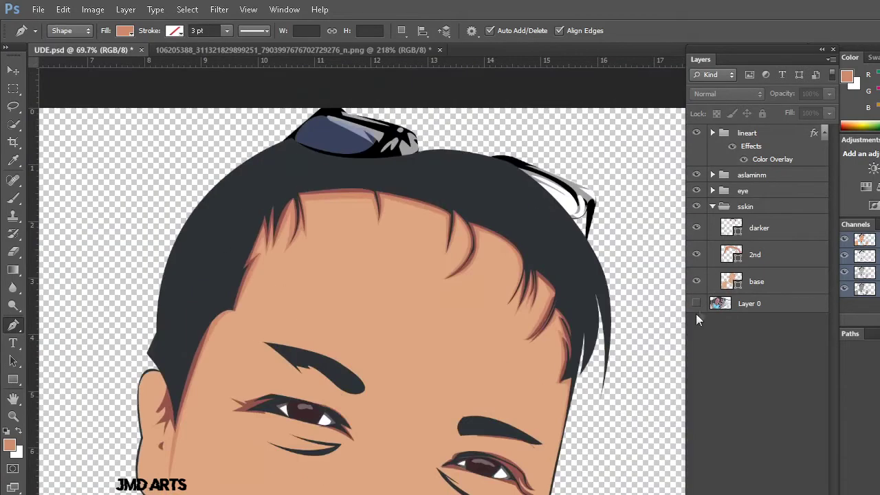
Show the Layer 0 photo, hide base, and select the 2nd layer
{"action": "left_click", "coordinate": [696, 303]}
{"action": "left_click", "coordinate": [696, 282]}
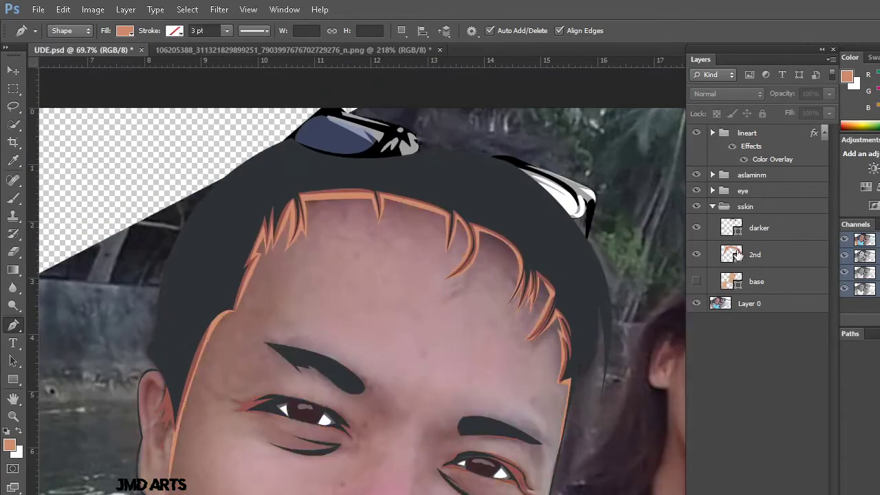
{"action": "left_click", "coordinate": [737, 256]}
{"action": "scroll", "coordinate": [387, 417], "scroll_direction": "up", "scroll_amount": 2}
{"action": "scroll", "coordinate": [304, 354], "scroll_direction": "up", "scroll_amount": 1}
{"action": "scroll", "coordinate": [269, 413], "scroll_direction": "up", "scroll_amount": 1}
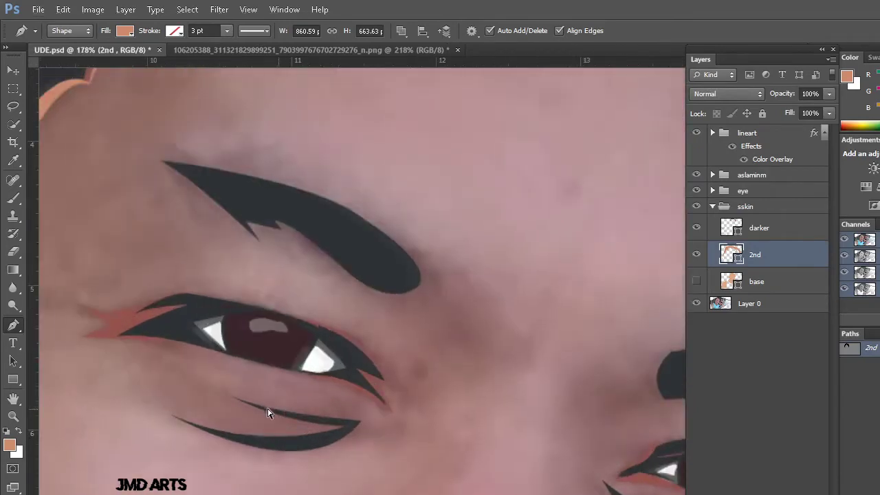
{"action": "scroll", "coordinate": [275, 378], "scroll_direction": "up", "scroll_amount": 2}
{"action": "scroll", "coordinate": [275, 378], "scroll_direction": "up", "scroll_amount": 1}
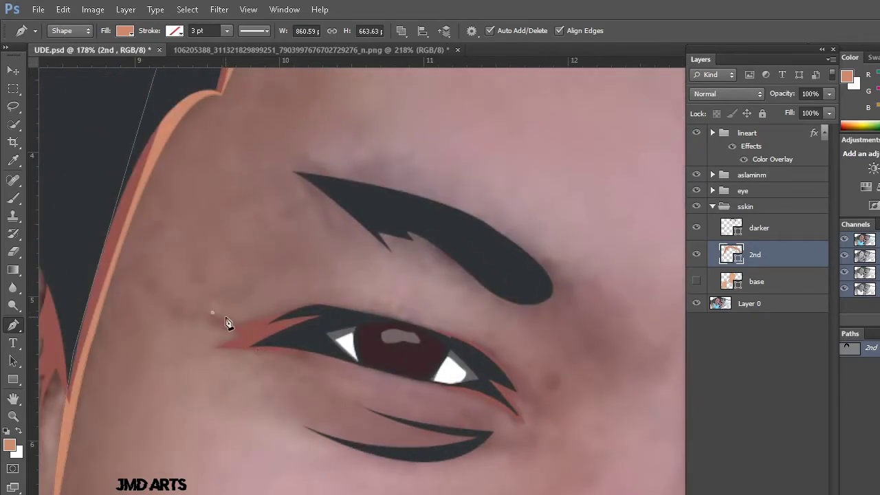
Draw a closed peach highlight framing the eye along both lids
{"action": "left_click", "coordinate": [239, 323]}
{"action": "left_click_drag", "start_coordinate": [373, 313], "coordinate": [451, 336]}
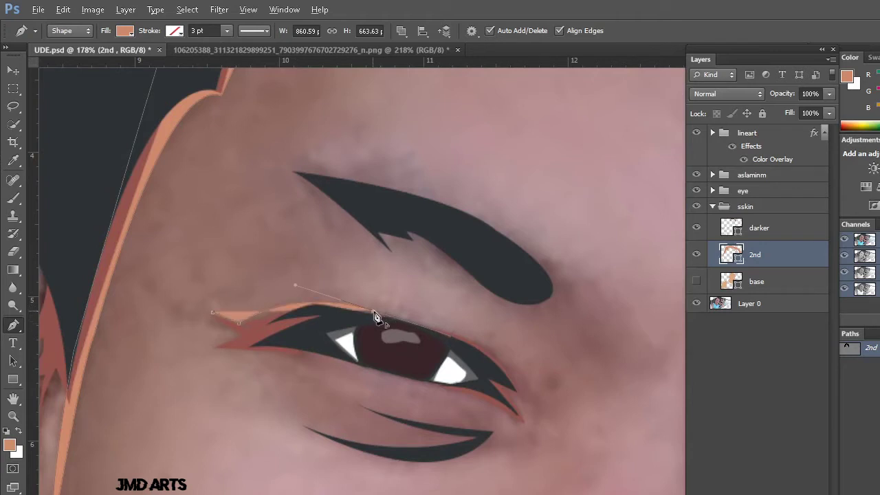
{"action": "left_click_drag", "start_coordinate": [522, 390], "coordinate": [550, 456]}
{"action": "left_click", "coordinate": [524, 391], "text": "alt"}
{"action": "left_click", "coordinate": [528, 406]}
{"action": "left_click", "coordinate": [530, 427]}
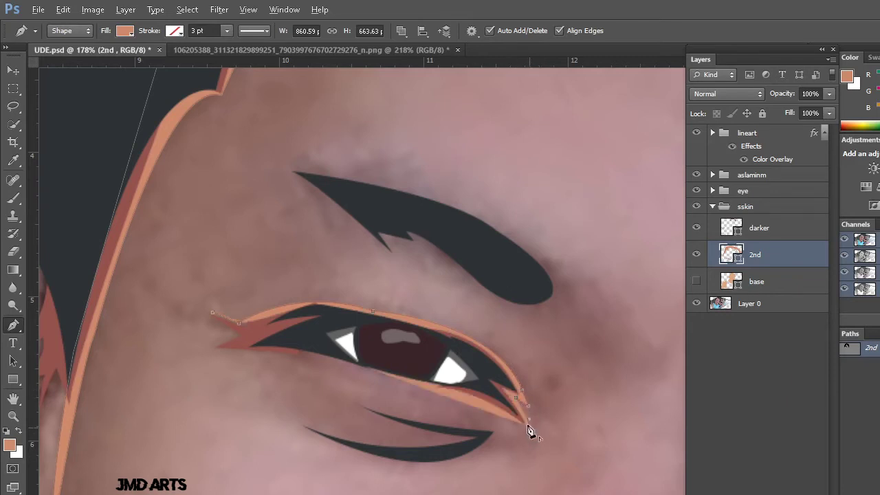
{"action": "left_click", "coordinate": [309, 362]}
{"action": "left_click", "coordinate": [262, 355]}
{"action": "left_click", "coordinate": [203, 350]}
{"action": "left_click", "coordinate": [226, 335]}
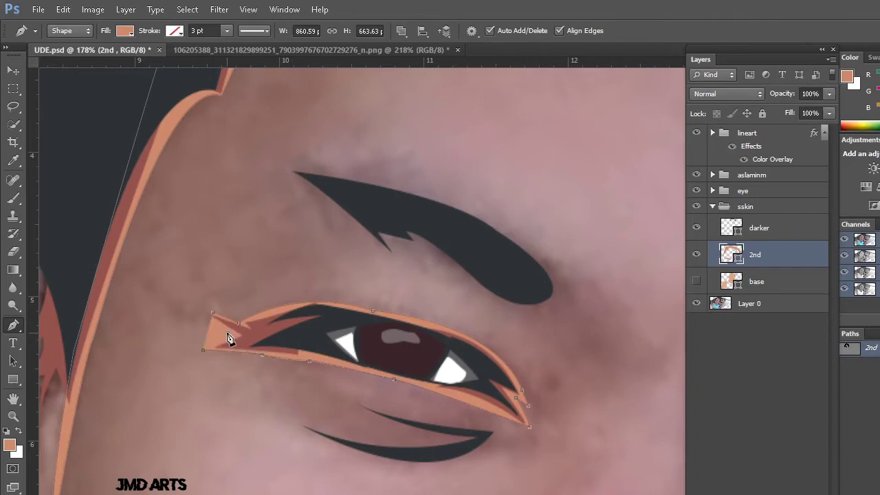
{"action": "left_click", "coordinate": [213, 315]}
{"action": "scroll", "coordinate": [387, 367], "scroll_direction": "down", "scroll_amount": 1}
Draw a curved, closed highlight strip along the ear rim down to the lobe
{"action": "scroll", "coordinate": [337, 357], "scroll_direction": "down", "scroll_amount": 1}
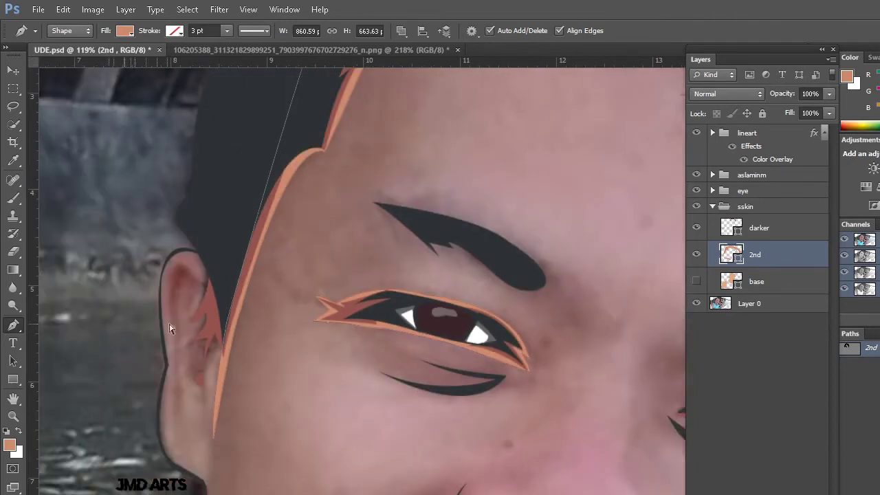
{"action": "scroll", "coordinate": [236, 299], "scroll_direction": "up", "scroll_amount": 2}
{"action": "left_click_drag", "start_coordinate": [299, 292], "coordinate": [289, 301]}
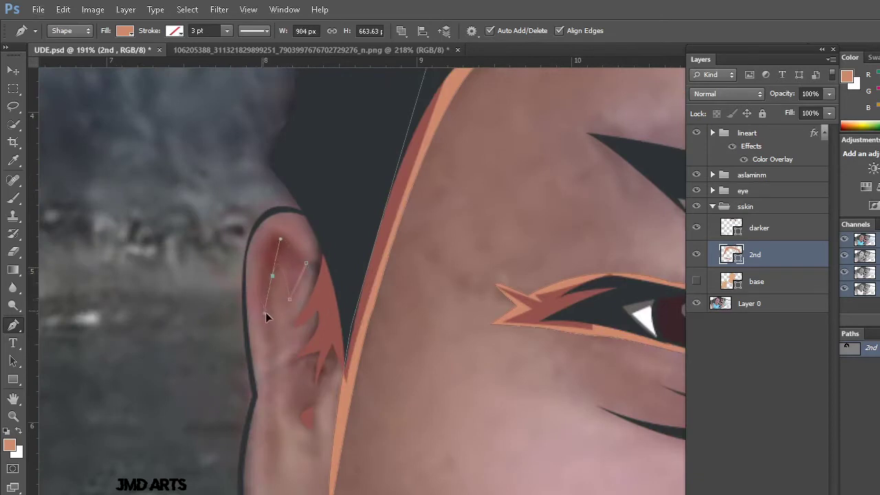
{"action": "left_click_drag", "start_coordinate": [258, 307], "coordinate": [269, 314]}
{"action": "left_click_drag", "start_coordinate": [272, 355], "coordinate": [280, 445]}
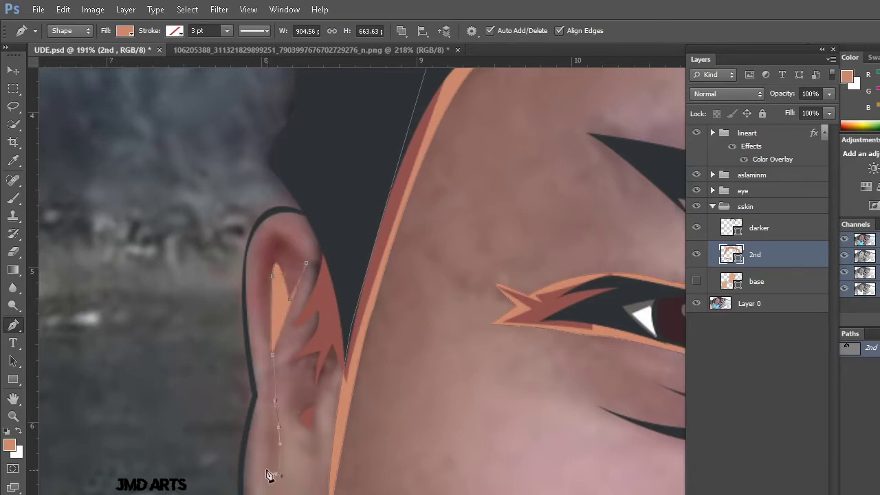
{"action": "left_click_drag", "start_coordinate": [273, 474], "coordinate": [267, 461]}
{"action": "left_click_drag", "start_coordinate": [260, 349], "coordinate": [264, 311]}
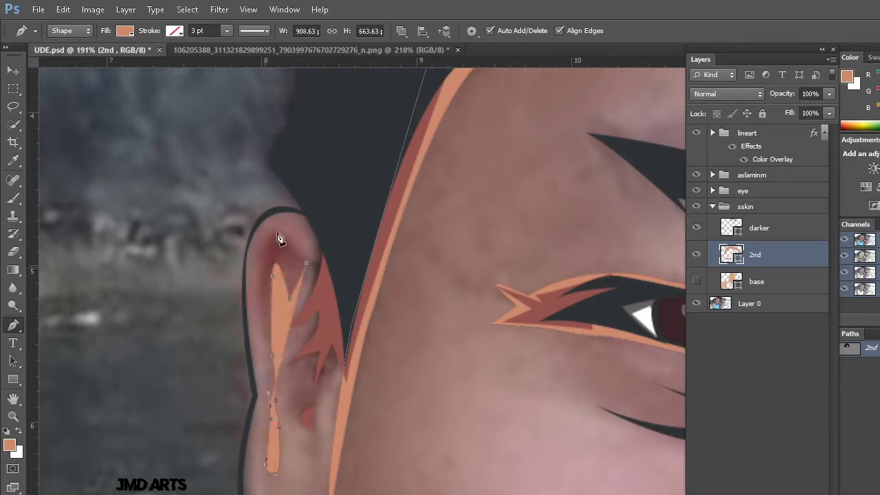
{"action": "left_click", "coordinate": [282, 234]}
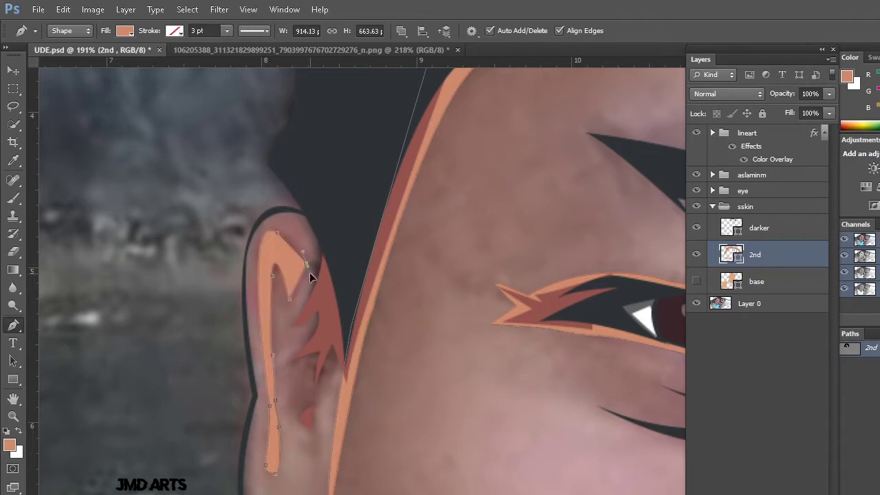
Draw spiky highlight shapes inside the ear's upper and lower curves
{"action": "scroll", "coordinate": [316, 289], "scroll_direction": "down", "scroll_amount": 3}
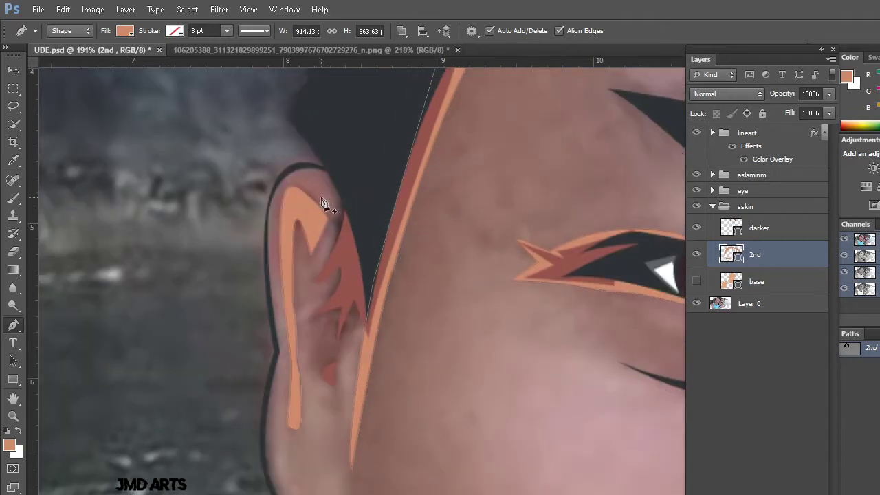
{"action": "left_click", "coordinate": [298, 168]}
{"action": "left_click_drag", "start_coordinate": [335, 198], "coordinate": [336, 246]}
{"action": "left_click_drag", "start_coordinate": [320, 284], "coordinate": [328, 281]}
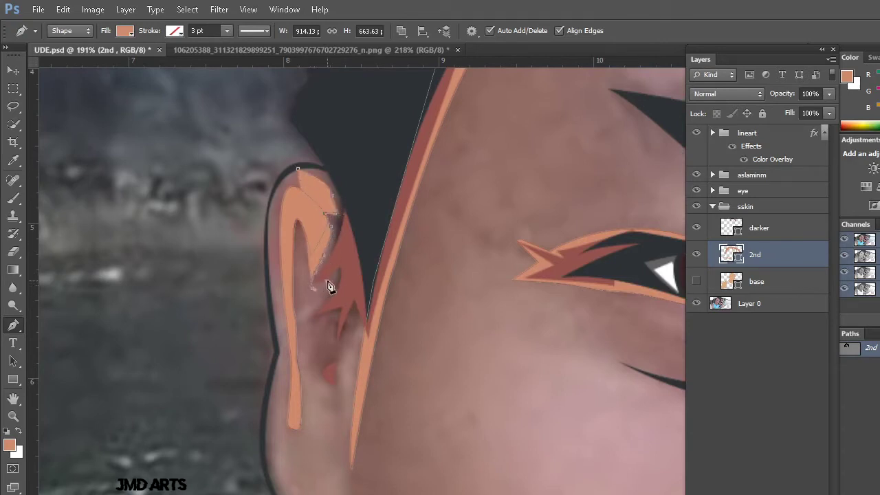
{"action": "left_click_drag", "start_coordinate": [307, 322], "coordinate": [330, 314]}
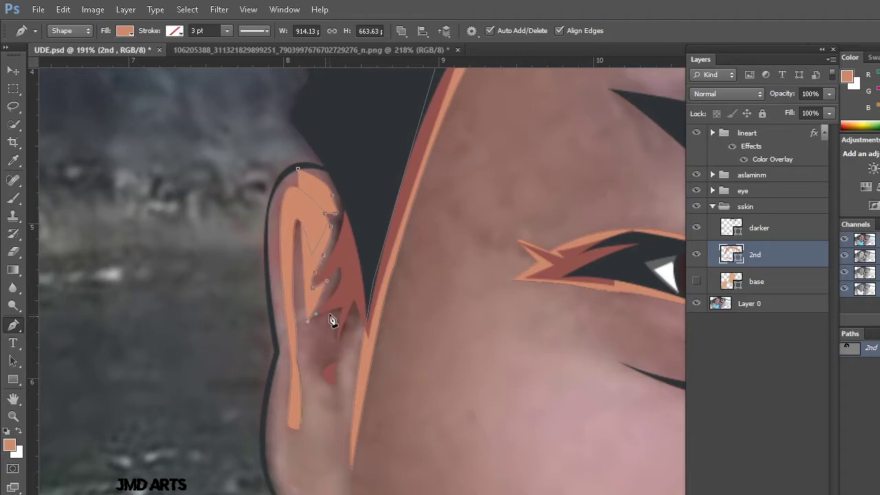
{"action": "left_click", "coordinate": [351, 315]}
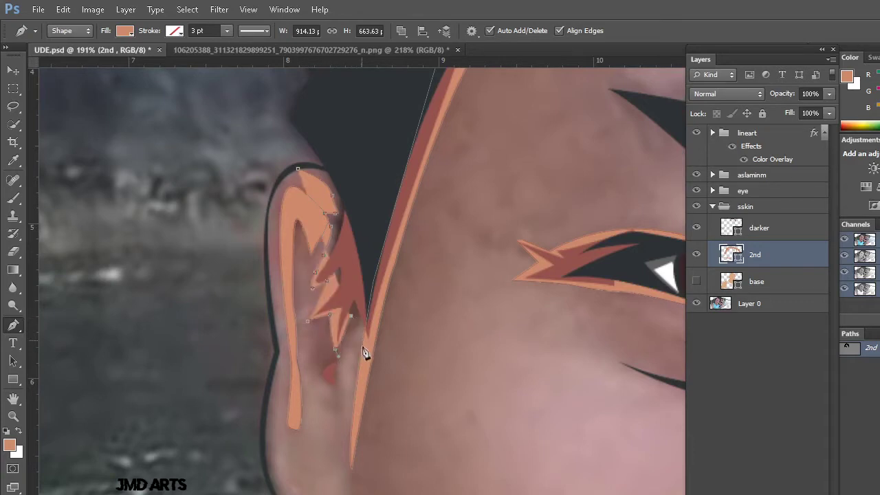
{"action": "left_click_drag", "start_coordinate": [373, 297], "coordinate": [355, 181]}
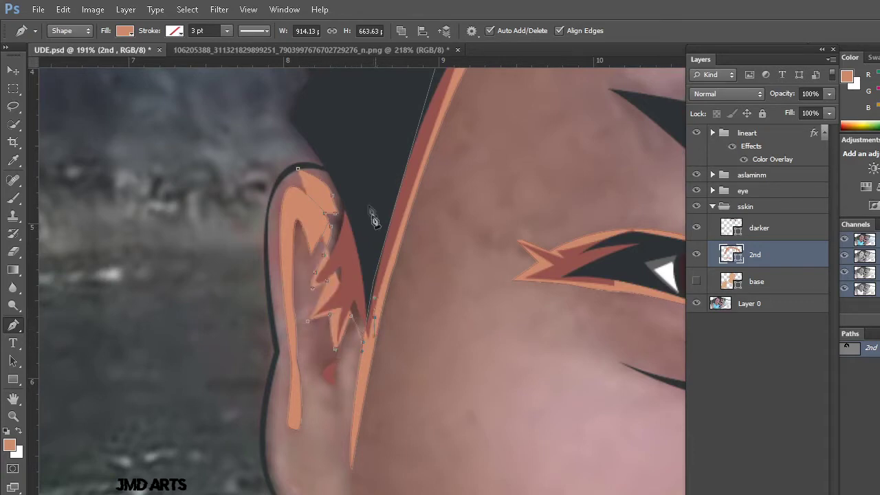
{"action": "left_click", "coordinate": [282, 172]}
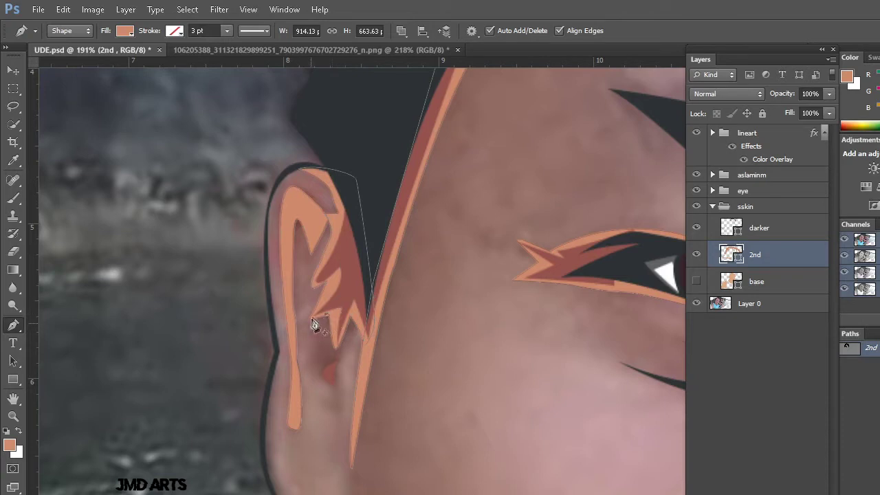
{"action": "left_click", "coordinate": [311, 354]}
{"action": "left_click", "coordinate": [322, 379]}
{"action": "left_click", "coordinate": [338, 347]}
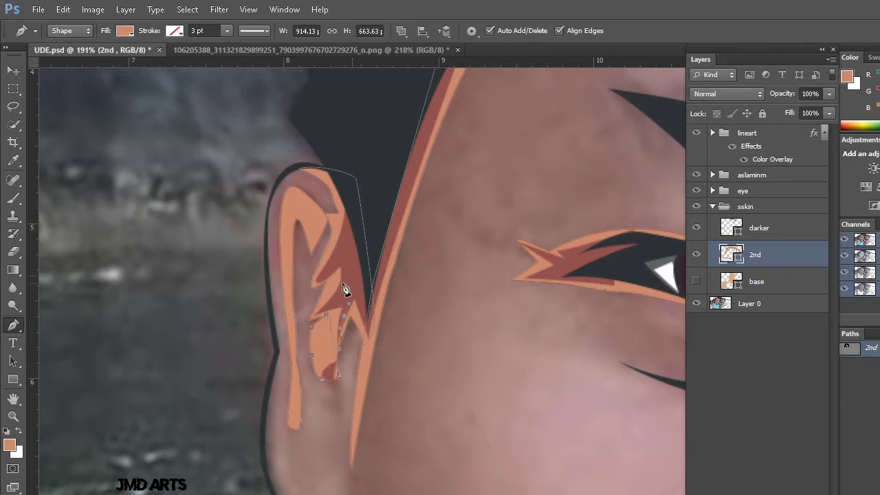
{"action": "scroll", "coordinate": [369, 378], "scroll_direction": "down", "scroll_amount": 3}
{"action": "scroll", "coordinate": [397, 419], "scroll_direction": "down", "scroll_amount": 3}
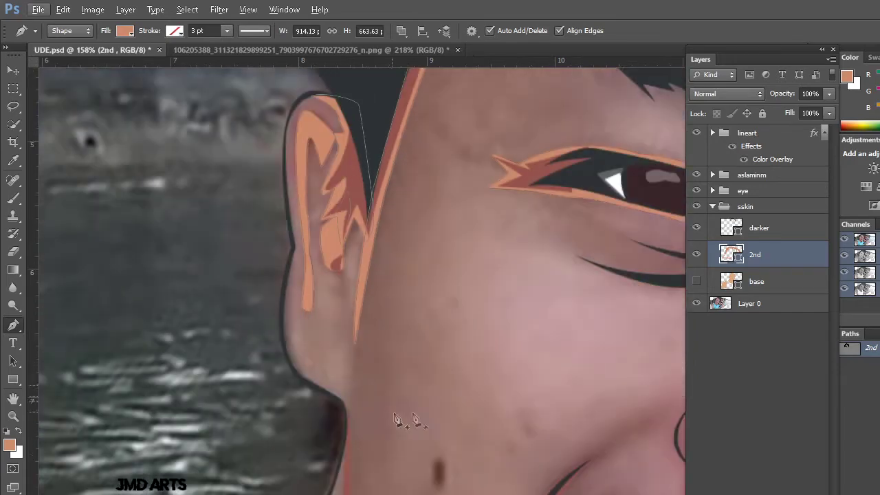
Draw a pointed highlight shape beside the cheek's smile line
{"action": "scroll", "coordinate": [502, 414], "scroll_direction": "down", "scroll_amount": 2}
{"action": "scroll", "coordinate": [520, 403], "scroll_direction": "up", "scroll_amount": 2}
{"action": "scroll", "coordinate": [448, 338], "scroll_direction": "up", "scroll_amount": 2}
{"action": "scroll", "coordinate": [472, 295], "scroll_direction": "up", "scroll_amount": 1}
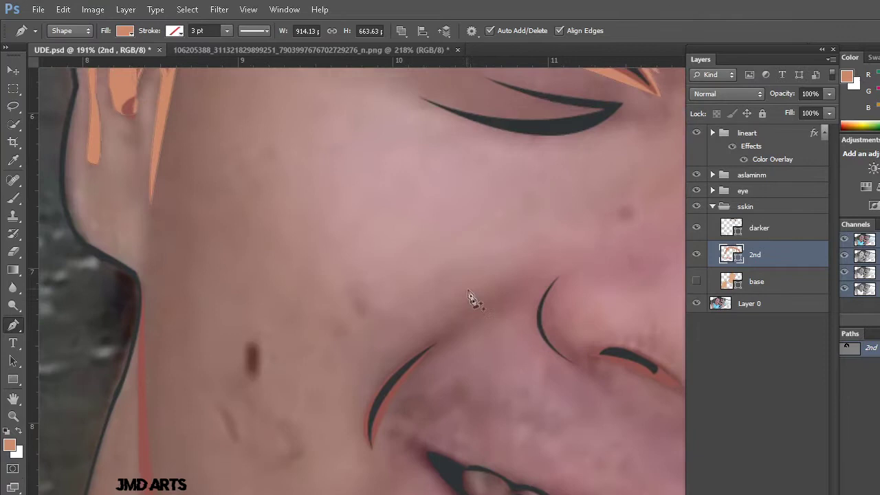
{"action": "left_click", "coordinate": [455, 323]}
{"action": "mouse_move", "coordinate": [371, 453]}
{"action": "left_mouse_down"}
{"action": "mouse_move", "coordinate": [384, 491]}
{"action": "mouse_move", "coordinate": [384, 480]}
{"action": "left_mouse_up"}
{"action": "left_click", "coordinate": [372, 455], "text": "alt"}
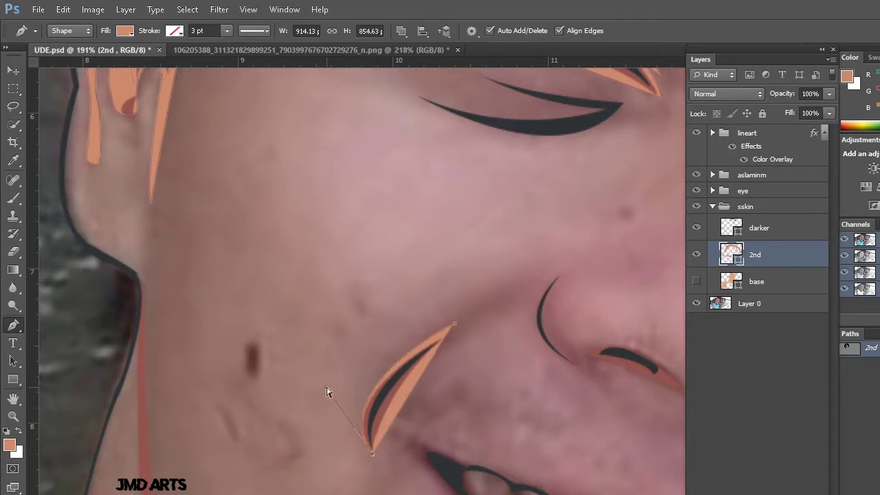
{"action": "left_click_drag", "start_coordinate": [327, 391], "coordinate": [316, 389]}
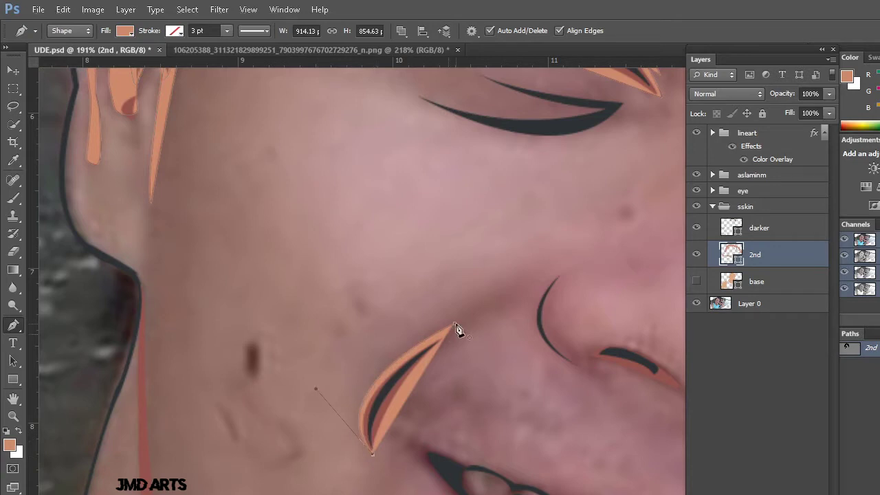
{"action": "left_click", "coordinate": [505, 268], "text": "ctrl"}
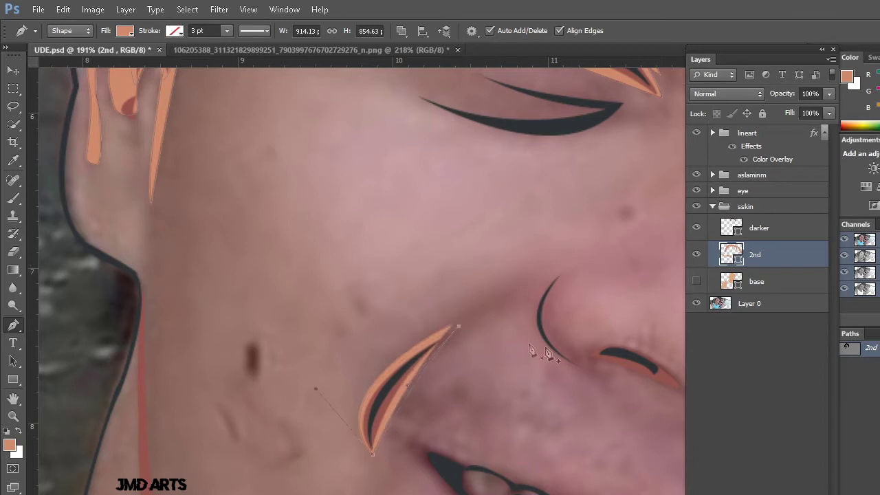
Draw a curved highlight around the nostril and deselect the finished path
{"action": "scroll", "coordinate": [548, 351], "scroll_direction": "right", "scroll_amount": 5}
{"action": "scroll", "coordinate": [434, 305], "scroll_direction": "right", "scroll_amount": 2}
{"action": "scroll", "coordinate": [433, 305], "scroll_direction": "up", "scroll_amount": 1}
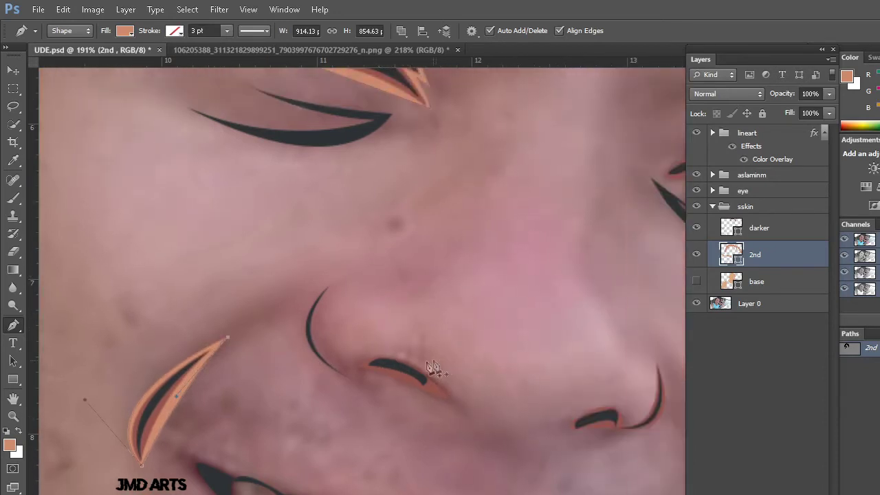
{"action": "scroll", "coordinate": [399, 348], "scroll_direction": "down", "scroll_amount": 2}
{"action": "scroll", "coordinate": [406, 349], "scroll_direction": "right", "scroll_amount": 2}
{"action": "scroll", "coordinate": [406, 349], "scroll_direction": "down", "scroll_amount": 3}
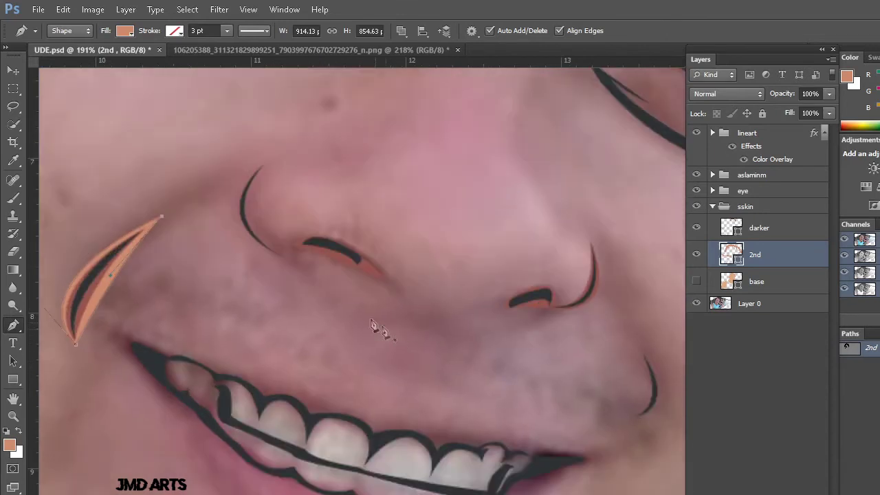
{"action": "left_click", "coordinate": [281, 243]}
{"action": "left_click", "coordinate": [382, 266]}
{"action": "left_click_drag", "start_coordinate": [425, 319], "coordinate": [436, 321]}
{"action": "left_click", "coordinate": [377, 281], "text": "ctrl"}
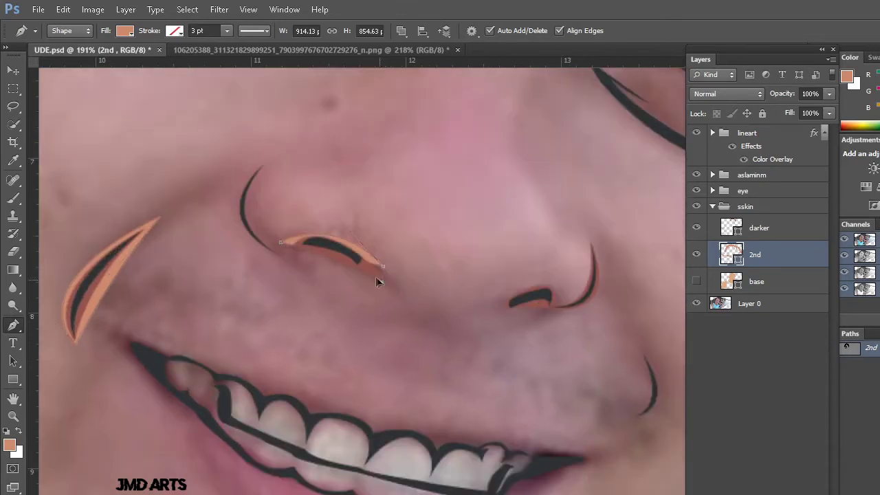
{"action": "key", "text": "Return"}
{"action": "scroll", "coordinate": [500, 330], "scroll_direction": "down", "scroll_amount": 1}
{"action": "scroll", "coordinate": [546, 348], "scroll_direction": "down", "scroll_amount": 2}
{"action": "scroll", "coordinate": [556, 335], "scroll_direction": "up", "scroll_amount": 1}
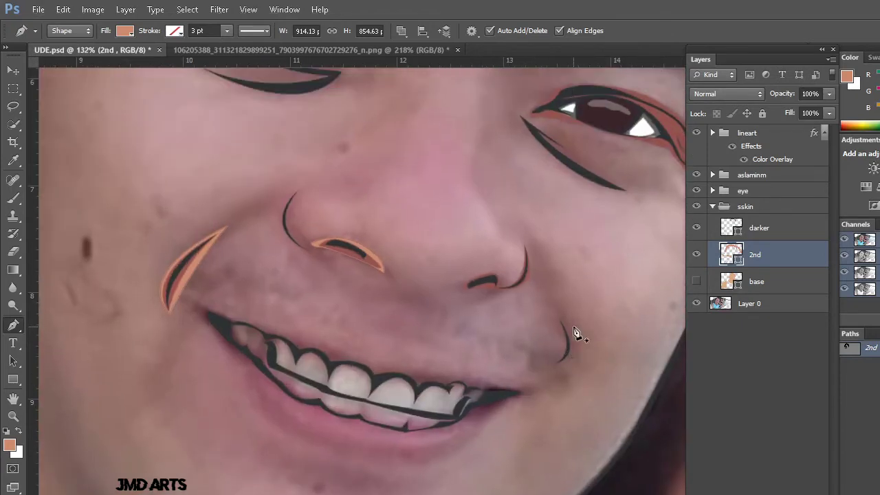
{"action": "scroll", "coordinate": [567, 330], "scroll_direction": "down", "scroll_amount": 1}
{"action": "scroll", "coordinate": [515, 417], "scroll_direction": "down", "scroll_amount": 1}
{"action": "scroll", "coordinate": [468, 448], "scroll_direction": "down", "scroll_amount": 1}
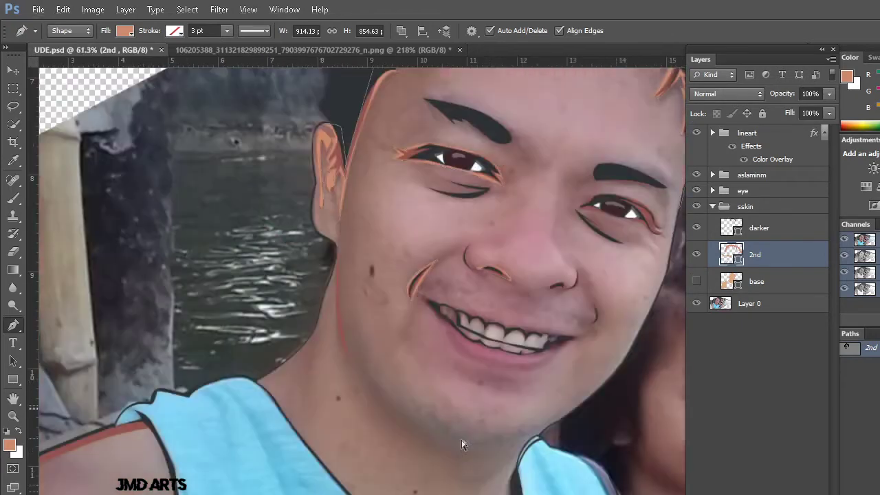
Draw a slim four-point highlight strip down the jaw and neck edge below the ear
{"action": "scroll", "coordinate": [461, 445], "scroll_direction": "up", "scroll_amount": 1}
{"action": "scroll", "coordinate": [542, 411], "scroll_direction": "up", "scroll_amount": 2}
{"action": "scroll", "coordinate": [525, 289], "scroll_direction": "up", "scroll_amount": 1}
{"action": "scroll", "coordinate": [520, 286], "scroll_direction": "down", "scroll_amount": 1}
{"action": "scroll", "coordinate": [512, 290], "scroll_direction": "down", "scroll_amount": 2}
{"action": "scroll", "coordinate": [392, 197], "scroll_direction": "up", "scroll_amount": 1}
{"action": "scroll", "coordinate": [343, 151], "scroll_direction": "up", "scroll_amount": 1}
{"action": "scroll", "coordinate": [337, 144], "scroll_direction": "up", "scroll_amount": 2}
{"action": "left_click", "coordinate": [331, 124]}
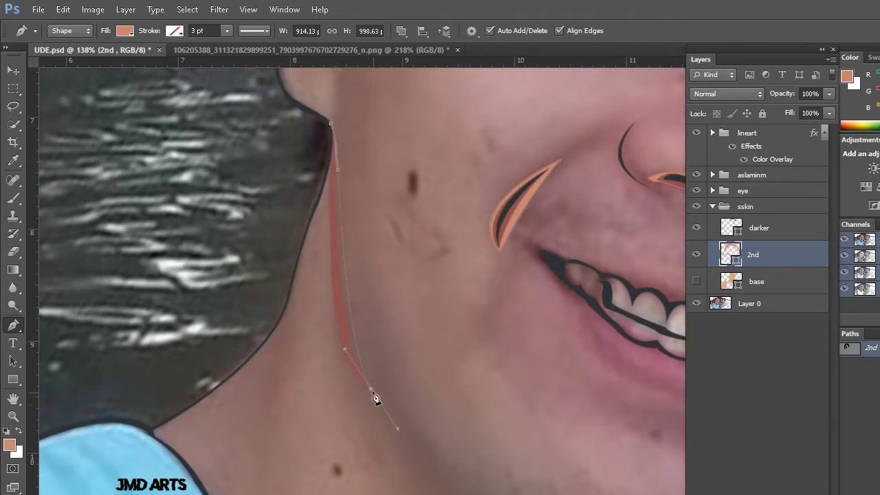
{"action": "left_click", "coordinate": [373, 393]}
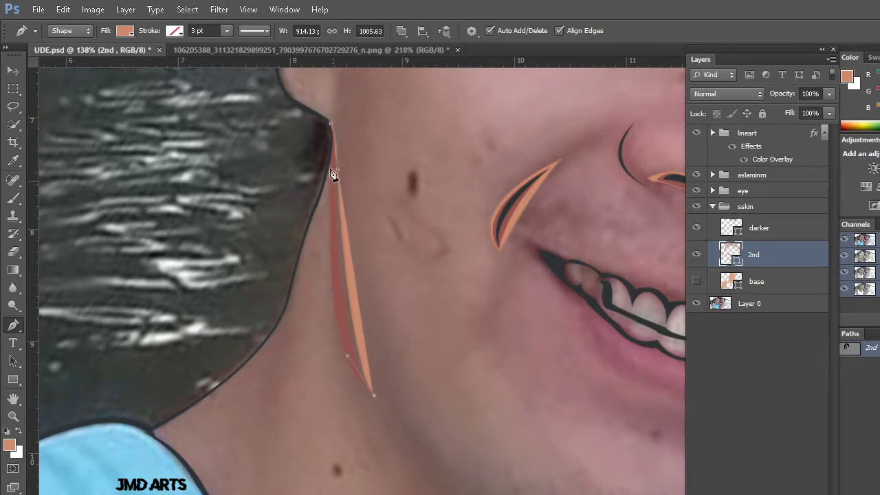
{"action": "scroll", "coordinate": [332, 169], "scroll_direction": "up", "scroll_amount": 5}
{"action": "scroll", "coordinate": [335, 118], "scroll_direction": "up", "scroll_amount": 3}
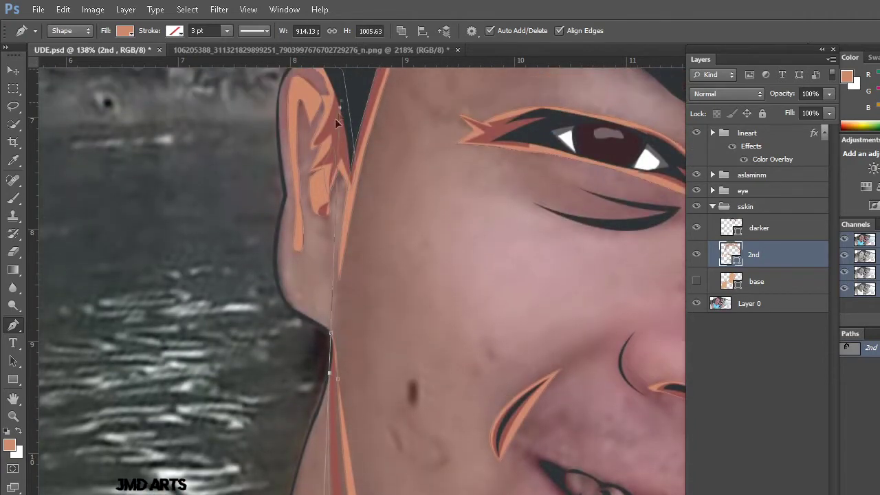
{"action": "left_click", "coordinate": [349, 142]}
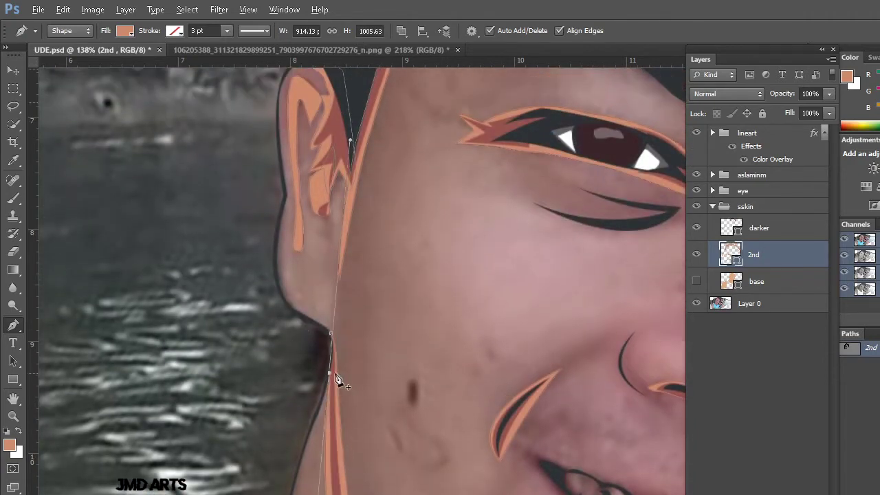
{"action": "left_click", "coordinate": [328, 327]}
{"action": "scroll", "coordinate": [368, 378], "scroll_direction": "down", "scroll_amount": 3}
{"action": "scroll", "coordinate": [399, 385], "scroll_direction": "down", "scroll_amount": 3}
{"action": "scroll", "coordinate": [433, 392], "scroll_direction": "down", "scroll_amount": 4}
{"action": "scroll", "coordinate": [433, 375], "scroll_direction": "down", "scroll_amount": 1}
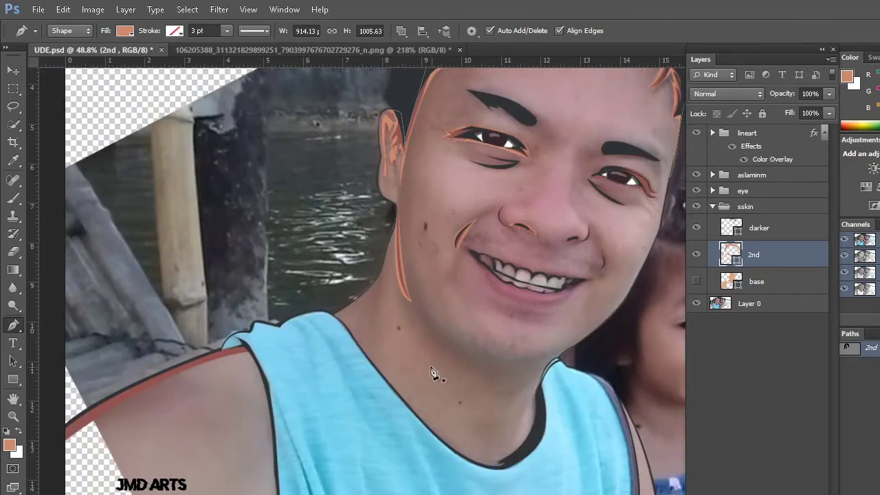
{"action": "scroll", "coordinate": [344, 413], "scroll_direction": "down", "scroll_amount": 2}
{"action": "scroll", "coordinate": [271, 465], "scroll_direction": "up", "scroll_amount": 1}
{"action": "scroll", "coordinate": [193, 451], "scroll_direction": "up", "scroll_amount": 3}
{"action": "scroll", "coordinate": [189, 451], "scroll_direction": "up", "scroll_amount": 1}
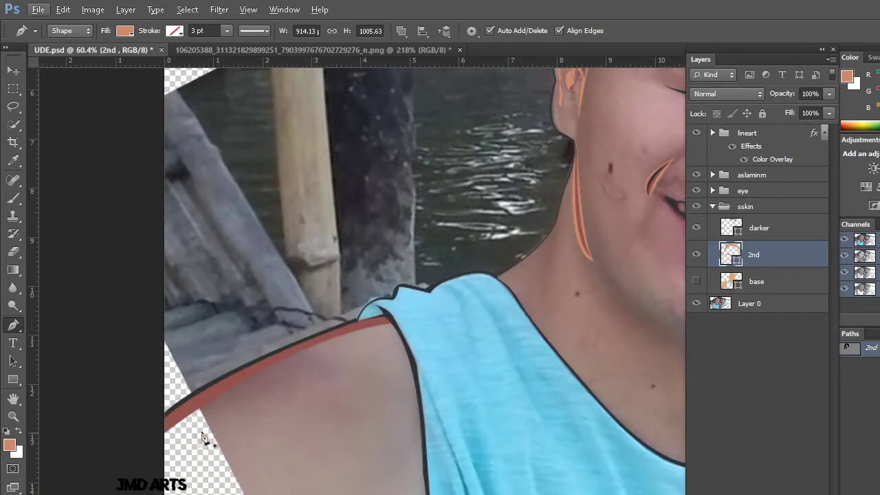
{"action": "scroll", "coordinate": [159, 454], "scroll_direction": "up", "scroll_amount": 1}
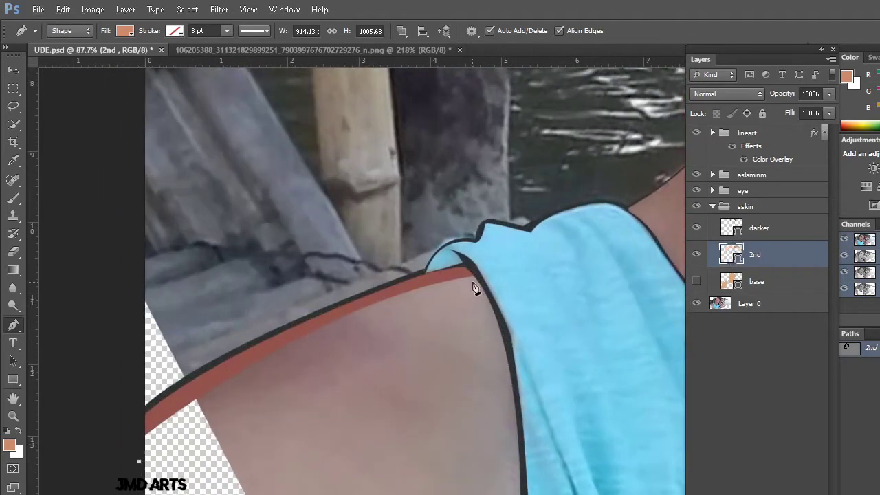
Draw a curved highlight strip along the top of the left shoulder
{"action": "left_click_drag", "start_coordinate": [477, 279], "coordinate": [614, 247]}
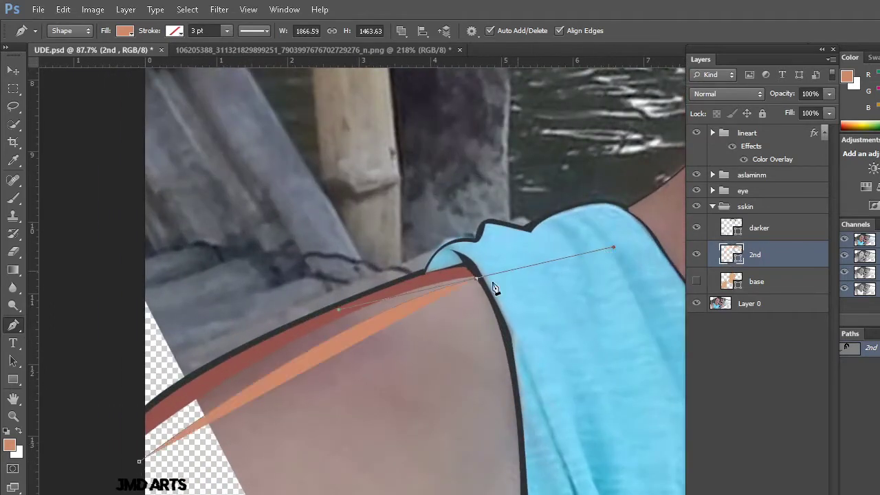
{"action": "left_click_drag", "start_coordinate": [360, 309], "coordinate": [211, 377]}
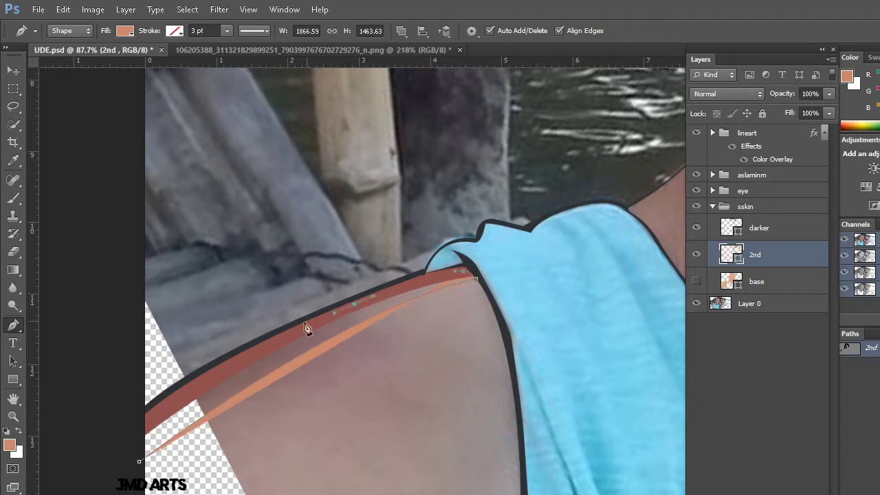
{"action": "left_click", "coordinate": [139, 461]}
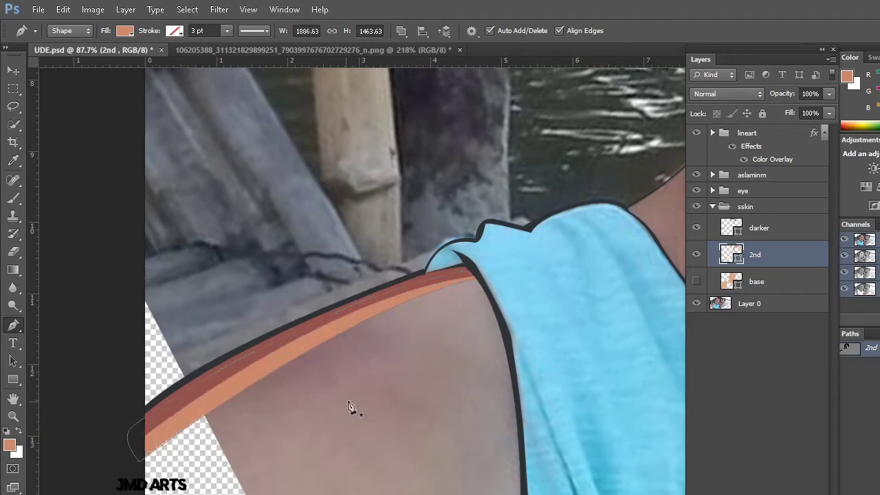
{"action": "scroll", "coordinate": [509, 372], "scroll_direction": "down", "scroll_amount": 2}
{"action": "scroll", "coordinate": [509, 371], "scroll_direction": "down", "scroll_amount": 1}
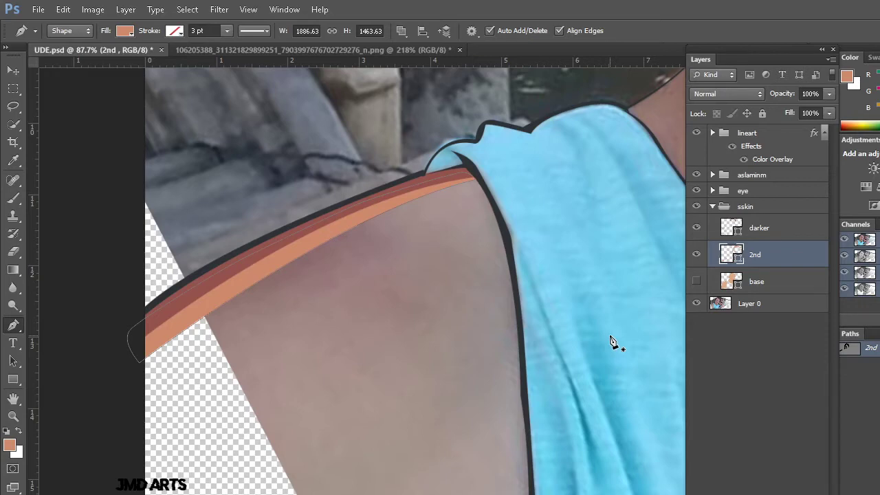
{"action": "scroll", "coordinate": [502, 360], "scroll_direction": "down", "scroll_amount": 3}
{"action": "scroll", "coordinate": [535, 338], "scroll_direction": "down", "scroll_amount": 1, "text": "alt"}
{"action": "scroll", "coordinate": [534, 337], "scroll_direction": "up", "scroll_amount": 1}
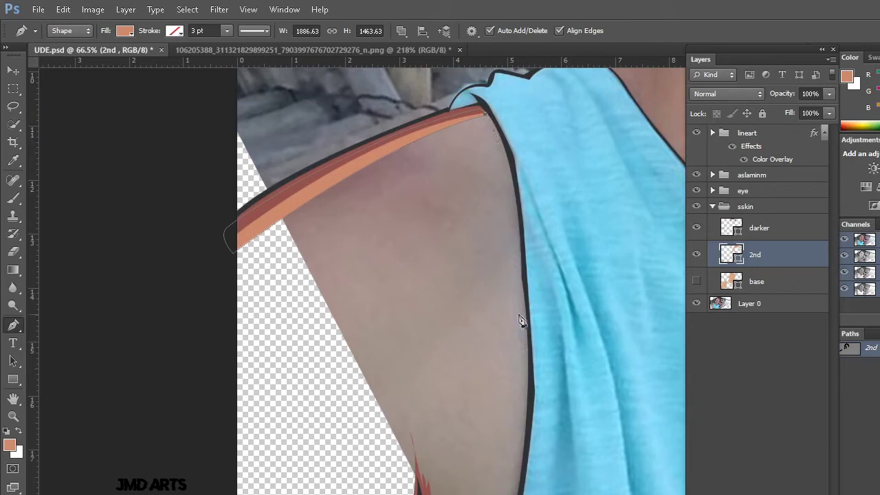
Draw a closed highlight strip down the arm's edge beside the tank top, then deselect it
{"action": "left_click", "coordinate": [529, 467]}
{"action": "key", "text": "ctrl+z"}
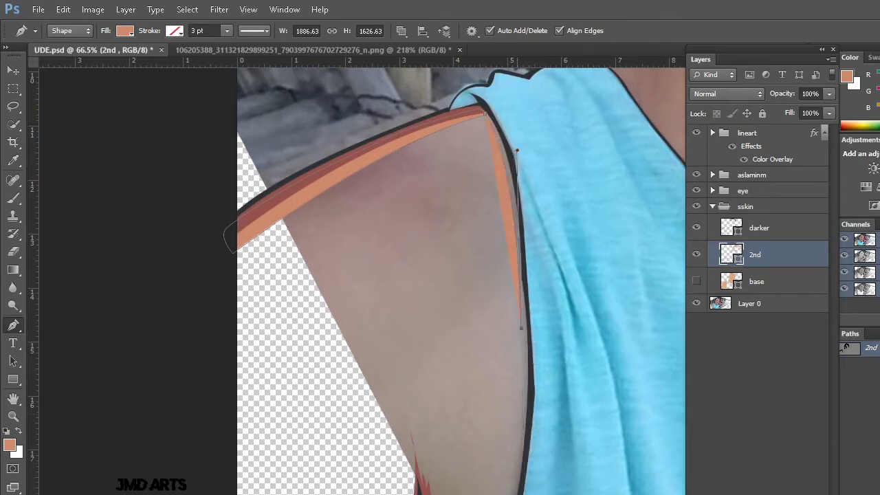
{"action": "scroll", "coordinate": [524, 333], "scroll_direction": "down", "scroll_amount": 1}
{"action": "scroll", "coordinate": [516, 447], "scroll_direction": "down", "scroll_amount": 10}
{"action": "left_click", "coordinate": [502, 292]}
{"action": "scroll", "coordinate": [482, 481], "scroll_direction": "down", "scroll_amount": 1}
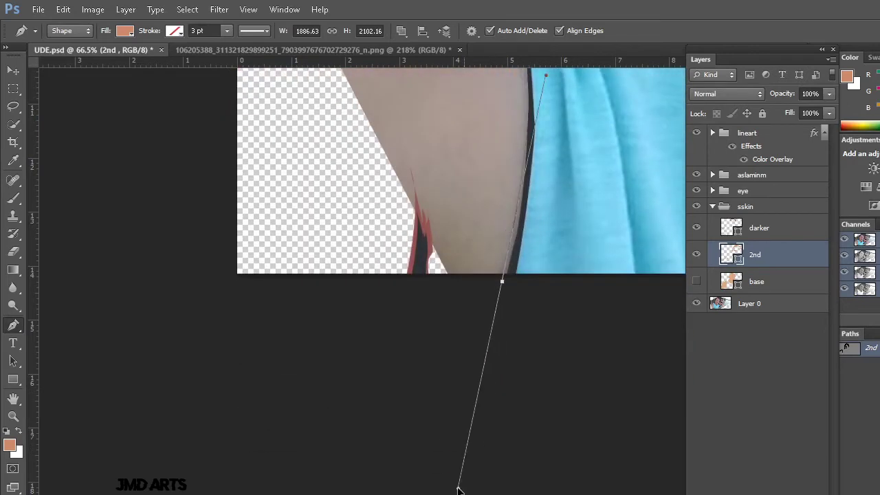
{"action": "left_click", "coordinate": [513, 271]}
{"action": "scroll", "coordinate": [522, 271], "scroll_direction": "up", "scroll_amount": 3}
{"action": "scroll", "coordinate": [522, 270], "scroll_direction": "up", "scroll_amount": 3}
{"action": "left_click_drag", "start_coordinate": [530, 236], "coordinate": [523, 188]}
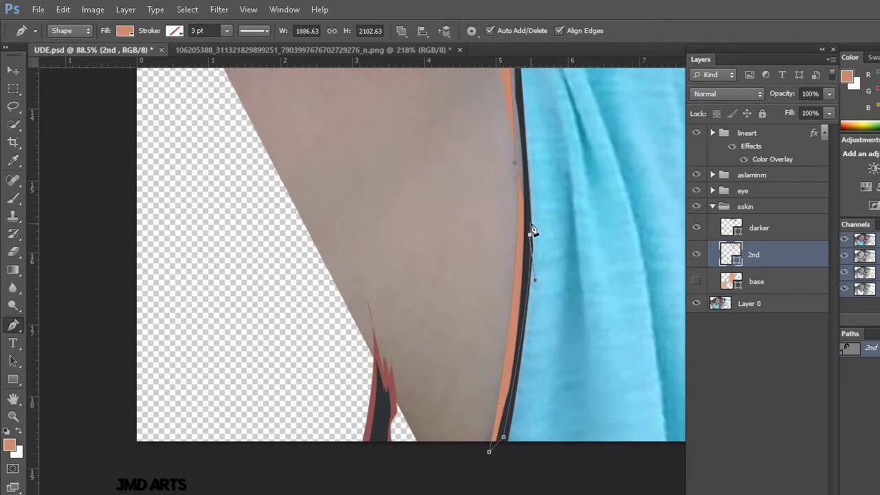
{"action": "scroll", "coordinate": [523, 186], "scroll_direction": "up", "scroll_amount": 3}
{"action": "scroll", "coordinate": [521, 175], "scroll_direction": "up", "scroll_amount": 2}
{"action": "left_click_drag", "start_coordinate": [516, 168], "coordinate": [516, 150]}
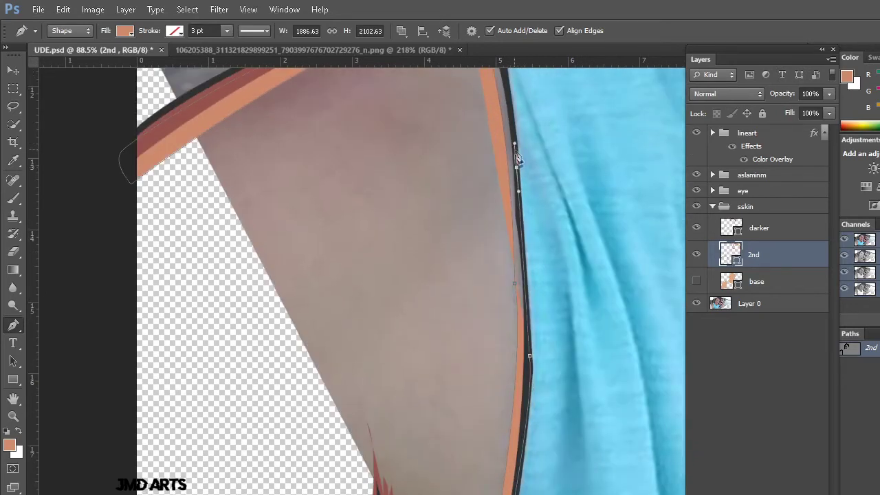
{"action": "scroll", "coordinate": [516, 173], "scroll_direction": "up", "scroll_amount": 3}
{"action": "left_click_drag", "start_coordinate": [470, 132], "coordinate": [421, 113]}
{"action": "key", "text": "Return"}
{"action": "scroll", "coordinate": [556, 181], "scroll_direction": "down", "scroll_amount": 2}
{"action": "scroll", "coordinate": [556, 180], "scroll_direction": "right", "scroll_amount": 5}
{"action": "scroll", "coordinate": [590, 197], "scroll_direction": "right", "scroll_amount": 5}
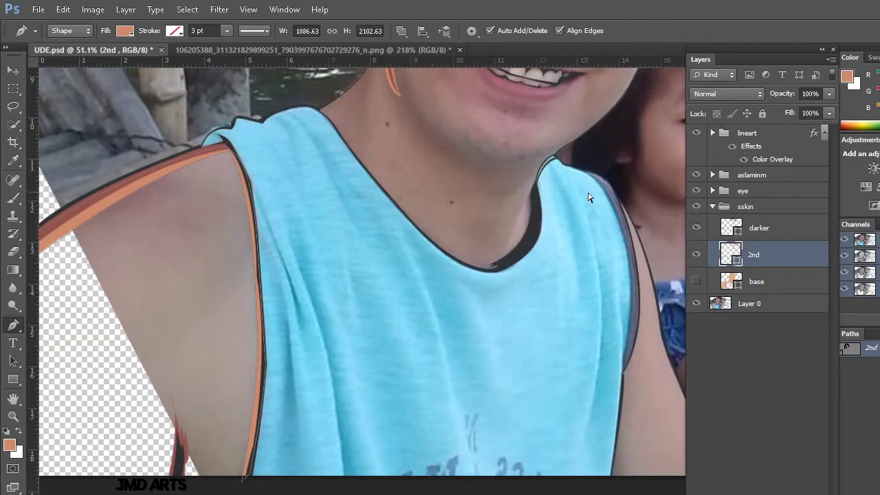
{"action": "scroll", "coordinate": [501, 285], "scroll_direction": "right", "scroll_amount": 3}
{"action": "scroll", "coordinate": [374, 274], "scroll_direction": "up", "scroll_amount": 3}
{"action": "scroll", "coordinate": [463, 338], "scroll_direction": "up", "scroll_amount": 2}
{"action": "scroll", "coordinate": [445, 334], "scroll_direction": "up", "scroll_amount": 3}
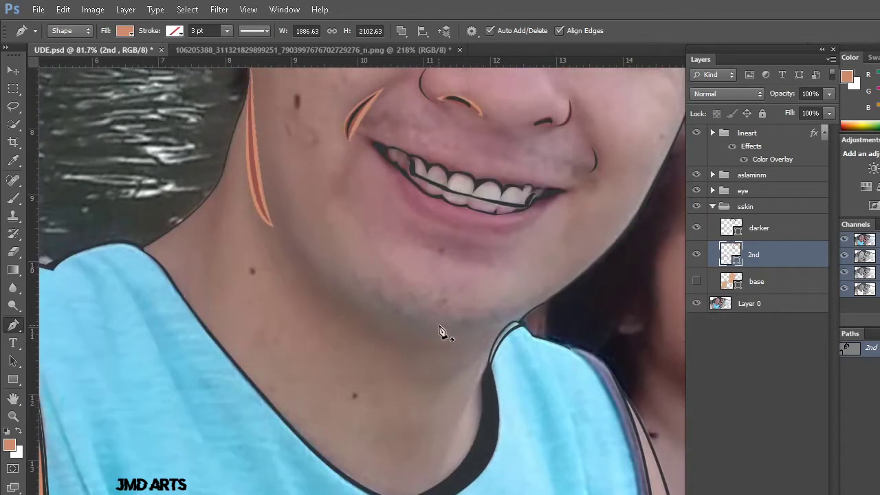
Trace a thin peach highlight strip along the tank top's V-neckline below the chin
{"action": "left_click", "coordinate": [477, 382]}
{"action": "left_click_drag", "start_coordinate": [484, 476], "coordinate": [488, 479]}
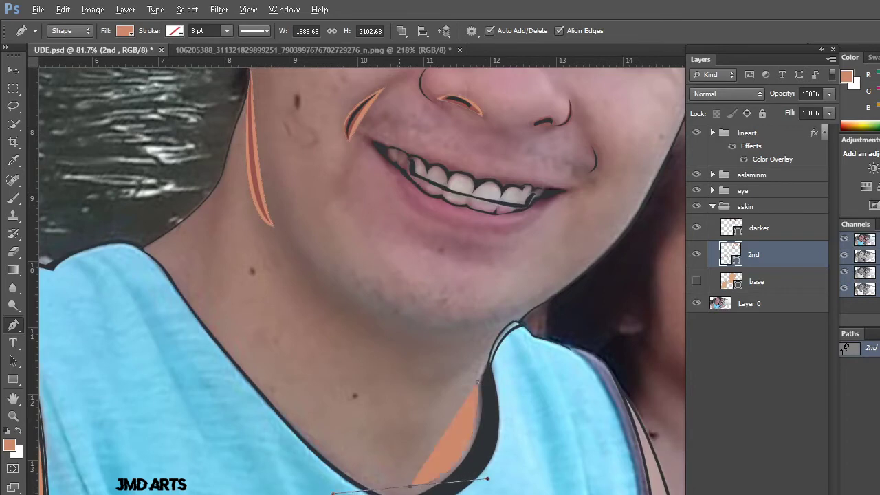
{"action": "left_click_drag", "start_coordinate": [412, 490], "coordinate": [411, 491]}
{"action": "left_click", "coordinate": [403, 491], "text": "alt"}
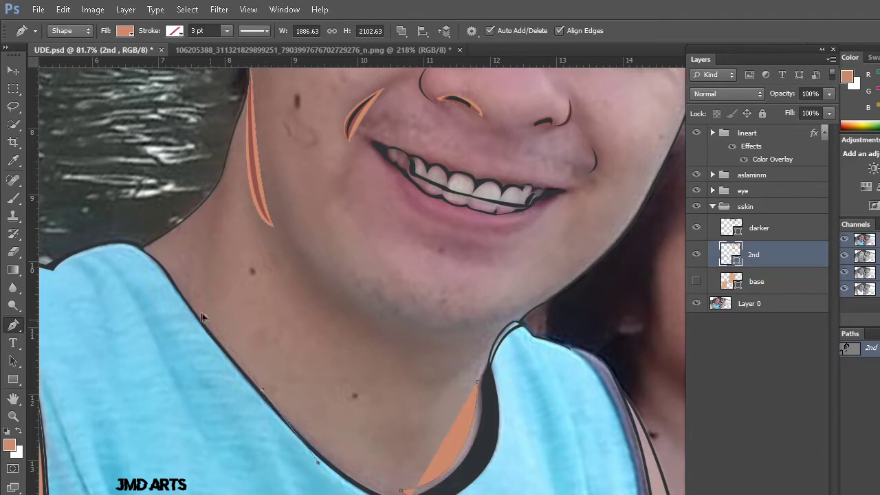
{"action": "left_click", "coordinate": [262, 392]}
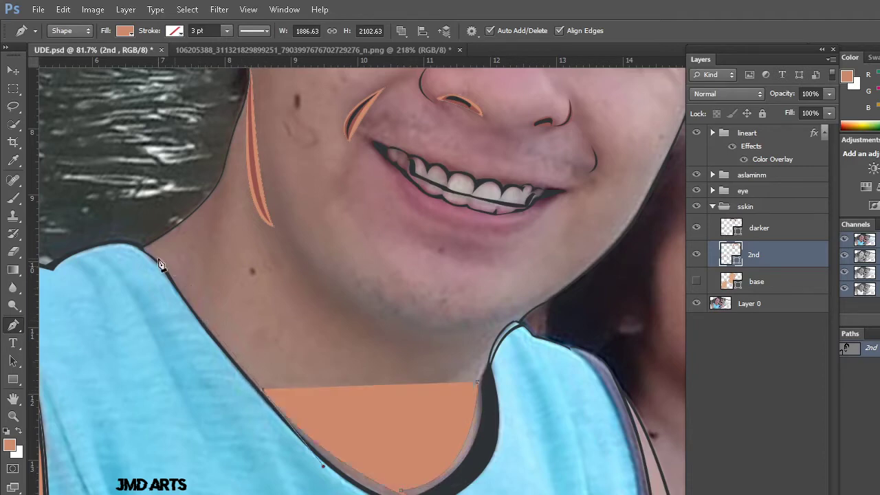
{"action": "left_click", "coordinate": [201, 325]}
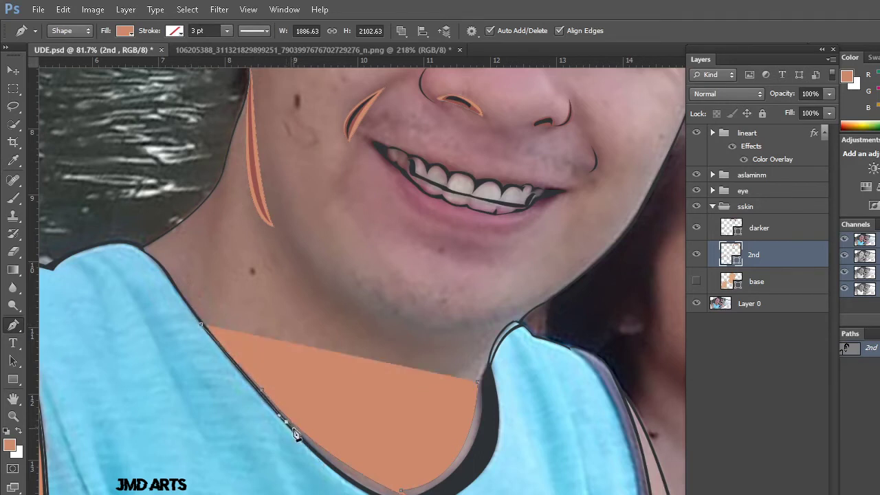
{"action": "left_click", "coordinate": [289, 421]}
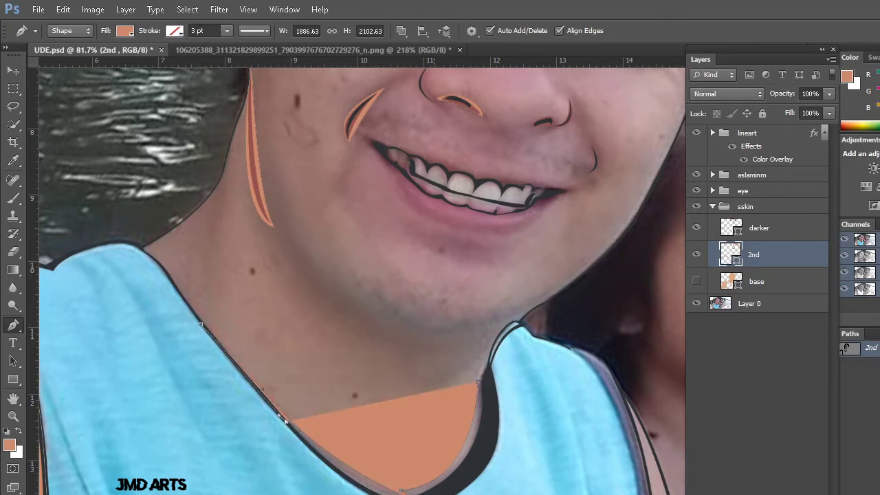
{"action": "left_click_drag", "start_coordinate": [506, 488], "coordinate": [508, 482]}
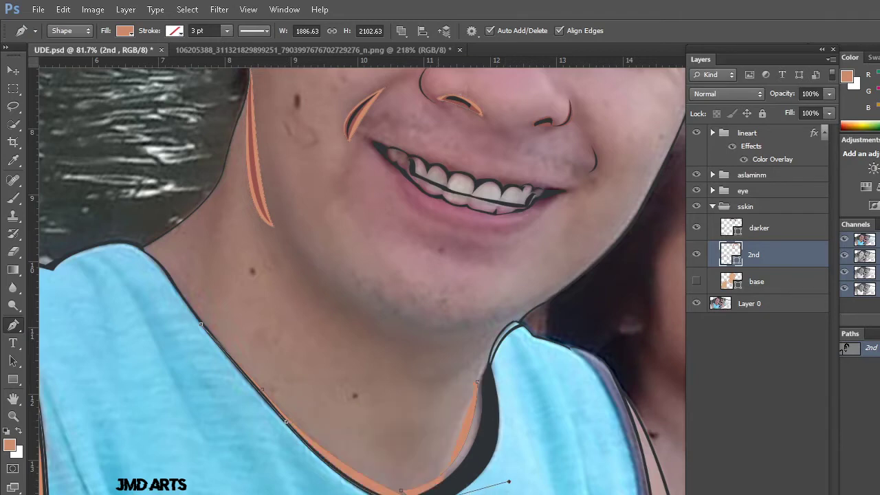
{"action": "left_click", "coordinate": [484, 421]}
{"action": "left_click", "coordinate": [488, 370]}
{"action": "scroll", "coordinate": [608, 484], "scroll_direction": "down", "scroll_amount": 5}
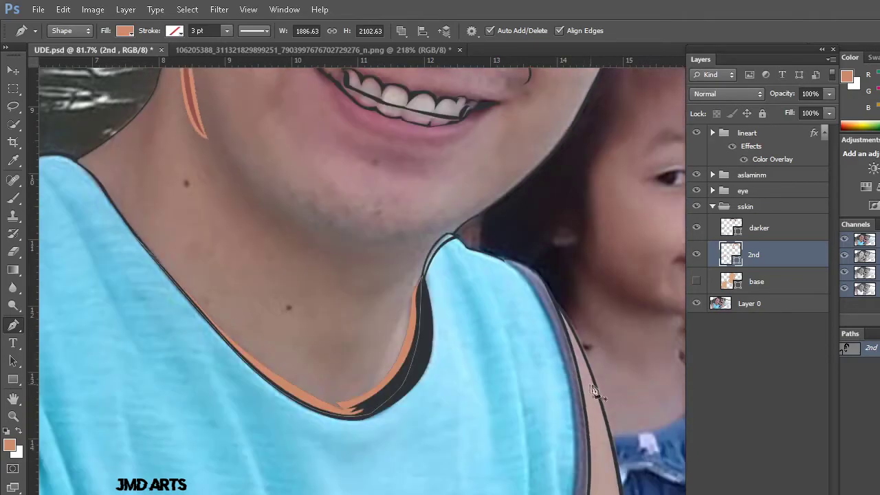
Draw a tapered tan shading shape rising from the arm's lower edge along the arm crease
{"action": "scroll", "coordinate": [608, 484], "scroll_direction": "down", "scroll_amount": 3}
{"action": "scroll", "coordinate": [276, 418], "scroll_direction": "down", "scroll_amount": 5}
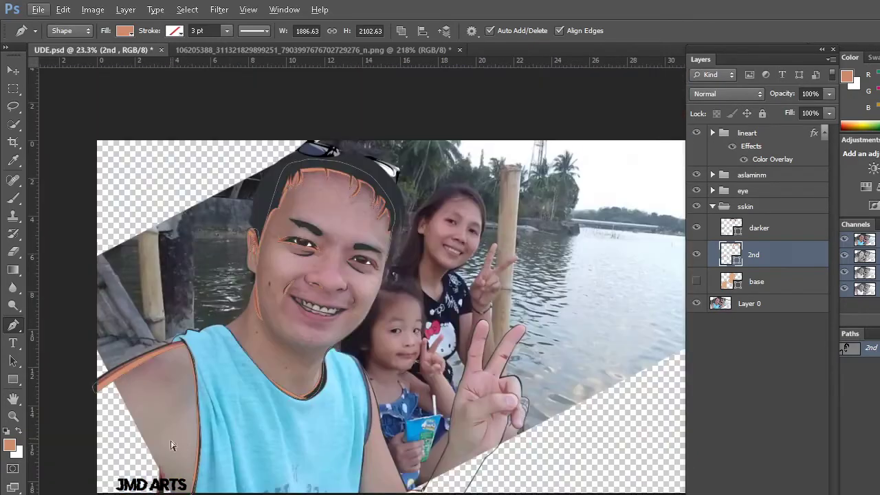
{"action": "scroll", "coordinate": [308, 437], "scroll_direction": "up", "scroll_amount": 3}
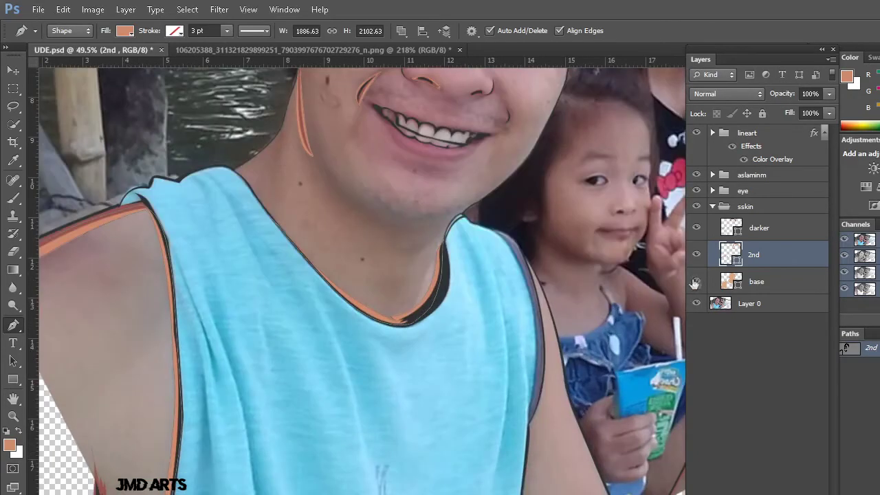
{"action": "scroll", "coordinate": [344, 436], "scroll_direction": "down", "scroll_amount": 3}
{"action": "scroll", "coordinate": [383, 481], "scroll_direction": "up", "scroll_amount": 3}
{"action": "scroll", "coordinate": [306, 487], "scroll_direction": "up", "scroll_amount": 2}
{"action": "scroll", "coordinate": [309, 491], "scroll_direction": "up", "scroll_amount": 2}
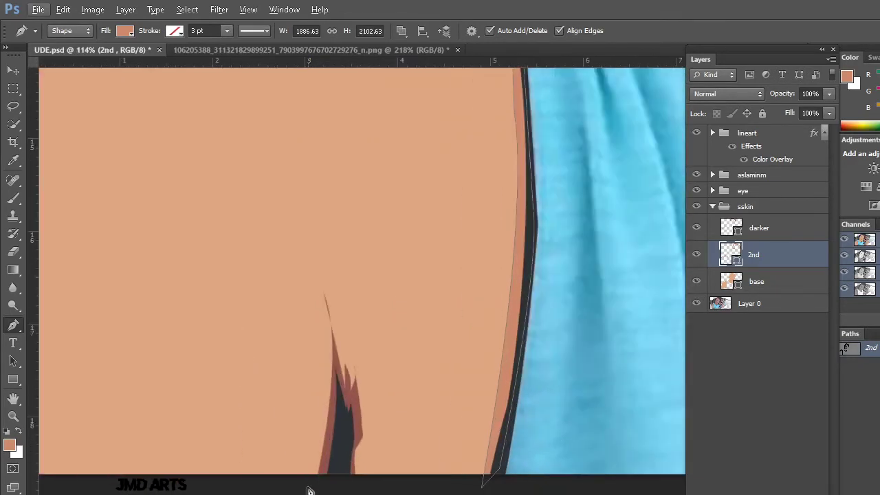
{"action": "left_click", "coordinate": [309, 480]}
{"action": "left_click_drag", "start_coordinate": [308, 233], "coordinate": [283, 177]}
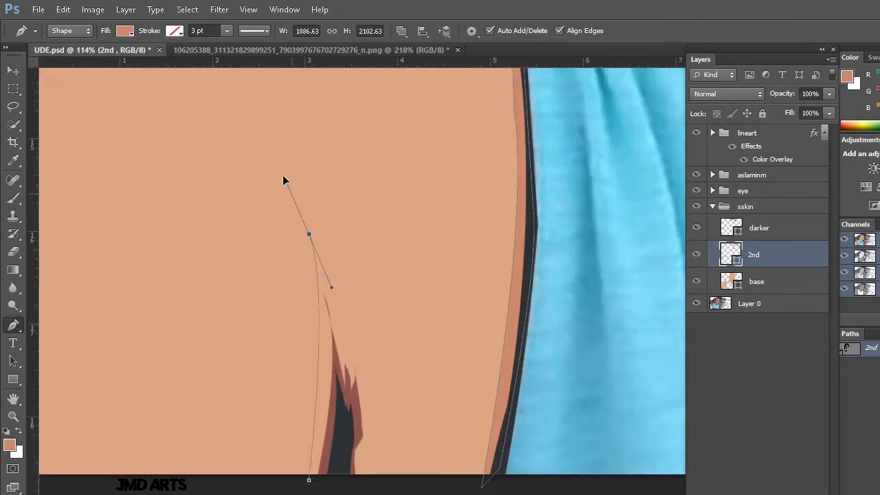
{"action": "left_click", "coordinate": [309, 235]}
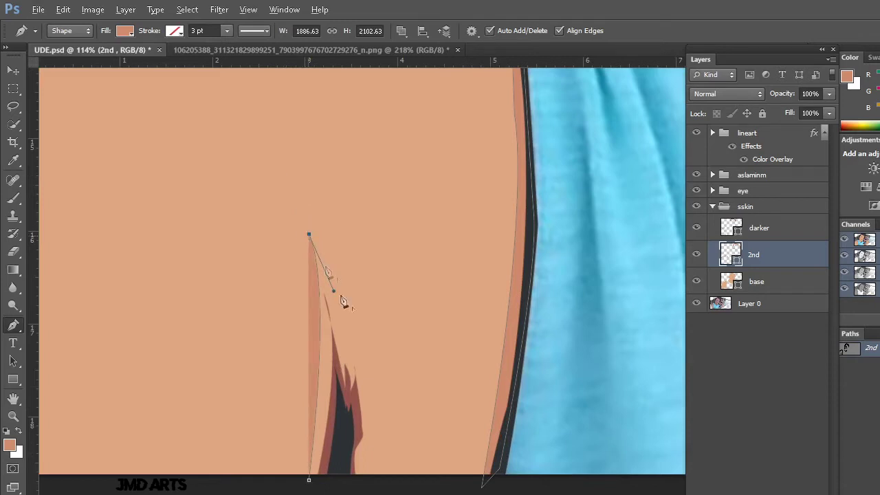
{"action": "left_click_drag", "start_coordinate": [342, 349], "coordinate": [345, 398]}
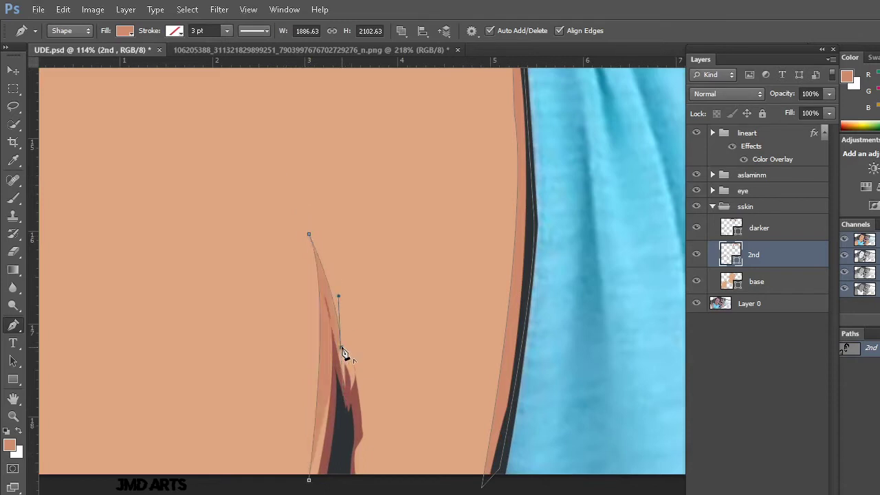
{"action": "left_click_drag", "start_coordinate": [343, 319], "coordinate": [343, 335]}
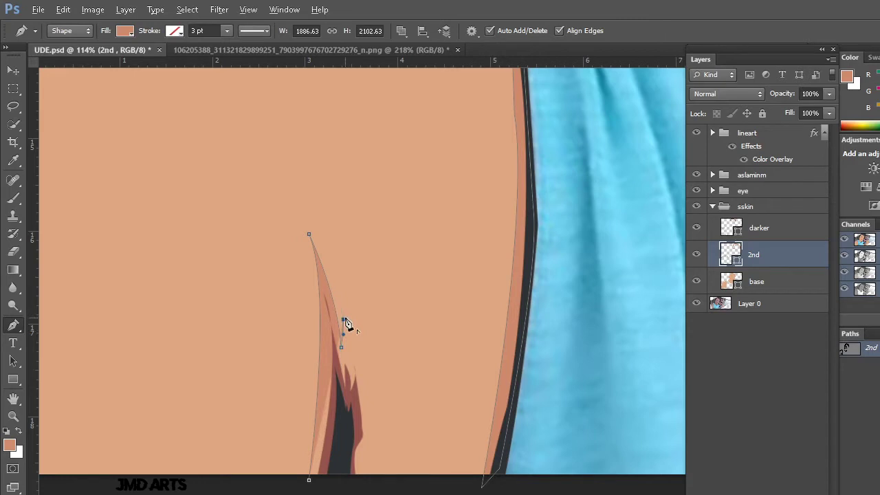
{"action": "left_click", "coordinate": [363, 388]}
{"action": "left_click", "coordinate": [362, 445]}
{"action": "left_click", "coordinate": [357, 471]}
{"action": "left_click", "coordinate": [309, 480]}
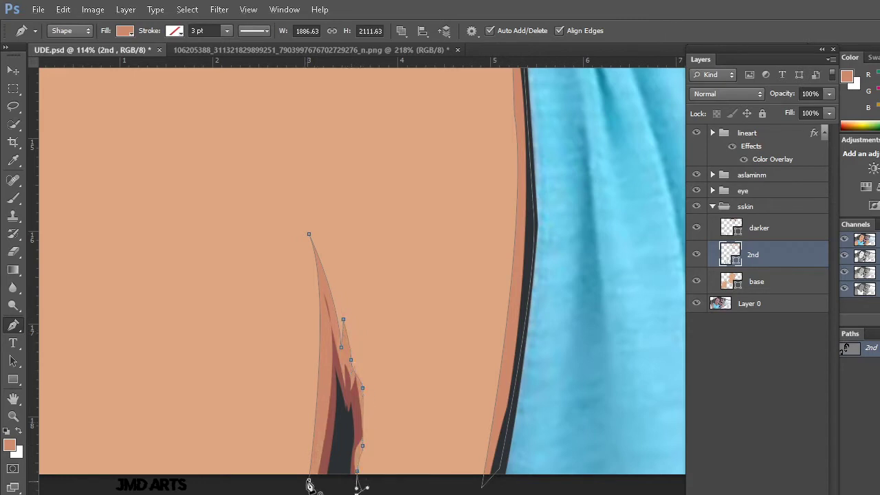
{"action": "left_click", "coordinate": [743, 398]}
On the 2nd skin layer, draw a second tapered shading shape down the arm crease
{"action": "scroll", "coordinate": [606, 348], "scroll_direction": "down", "scroll_amount": 3}
{"action": "scroll", "coordinate": [606, 348], "scroll_direction": "down", "scroll_amount": 2}
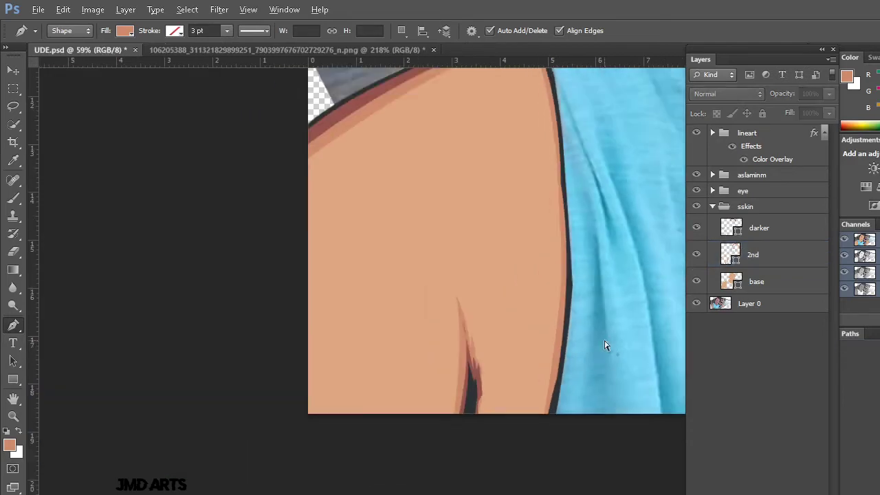
{"action": "scroll", "coordinate": [605, 348], "scroll_direction": "down", "scroll_amount": 2}
{"action": "scroll", "coordinate": [603, 335], "scroll_direction": "down", "scroll_amount": 2}
{"action": "scroll", "coordinate": [604, 334], "scroll_direction": "down", "scroll_amount": 1}
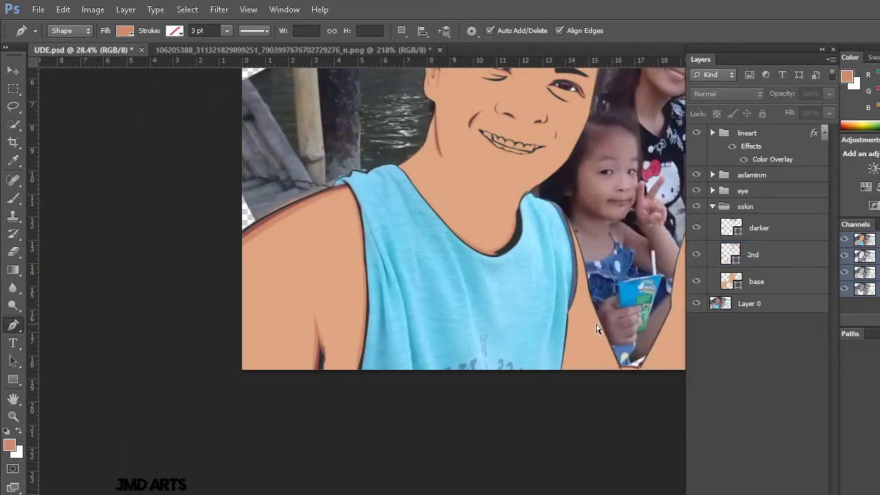
{"action": "scroll", "coordinate": [597, 329], "scroll_direction": "down", "scroll_amount": 1}
{"action": "scroll", "coordinate": [598, 330], "scroll_direction": "down", "scroll_amount": 1}
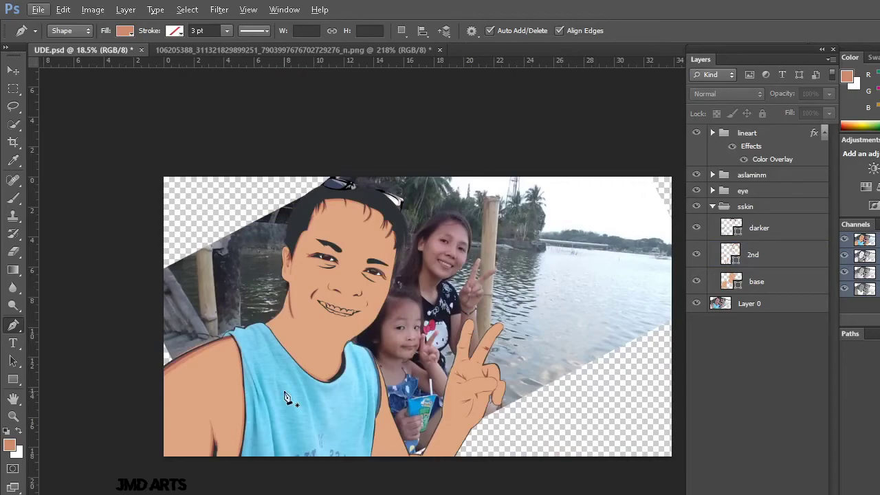
{"action": "scroll", "coordinate": [291, 399], "scroll_direction": "up", "scroll_amount": 2}
{"action": "scroll", "coordinate": [171, 474], "scroll_direction": "up", "scroll_amount": 1}
{"action": "scroll", "coordinate": [172, 478], "scroll_direction": "up", "scroll_amount": 1}
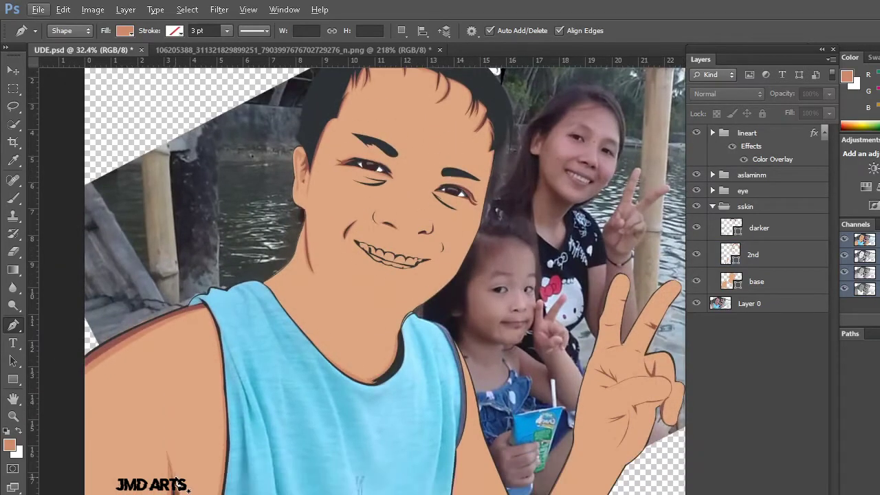
{"action": "scroll", "coordinate": [172, 481], "scroll_direction": "up", "scroll_amount": 1}
{"action": "scroll", "coordinate": [172, 485], "scroll_direction": "up", "scroll_amount": 1}
{"action": "scroll", "coordinate": [172, 486], "scroll_direction": "up", "scroll_amount": 1}
{"action": "scroll", "coordinate": [173, 486], "scroll_direction": "up", "scroll_amount": 1}
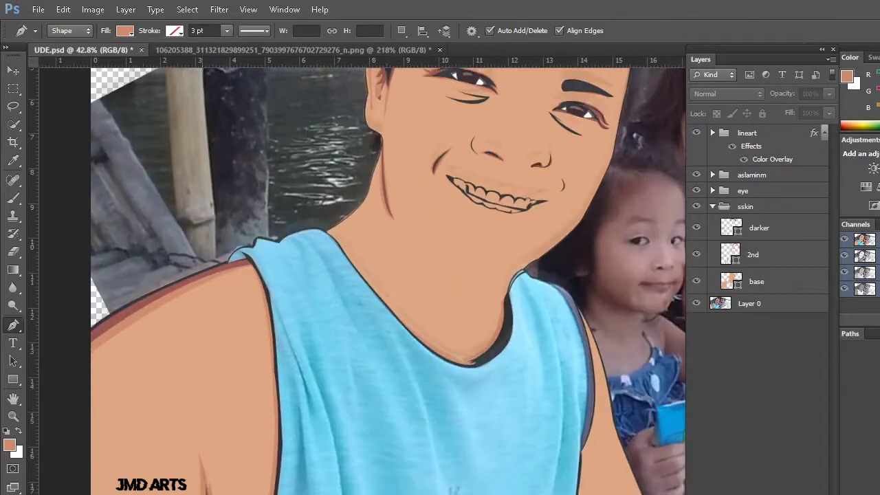
{"action": "scroll", "coordinate": [251, 468], "scroll_direction": "up", "scroll_amount": 2}
{"action": "scroll", "coordinate": [269, 471], "scroll_direction": "up", "scroll_amount": 2}
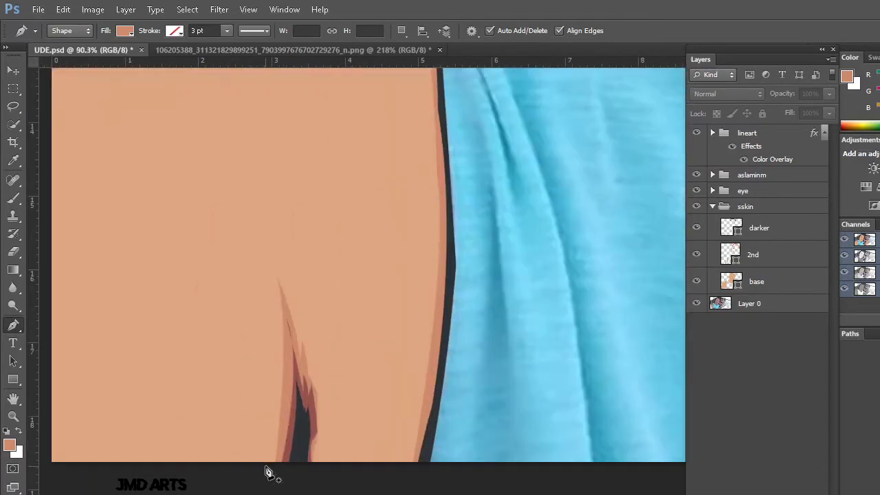
{"action": "left_click", "coordinate": [733, 256]}
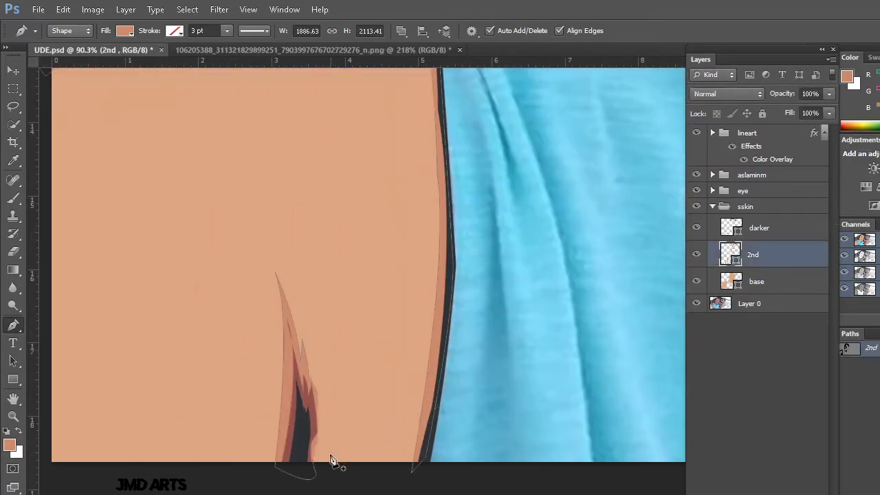
{"action": "left_click_drag", "start_coordinate": [246, 147], "coordinate": [206, 64]}
{"action": "left_click", "coordinate": [246, 167], "text": "alt"}
{"action": "left_click_drag", "start_coordinate": [294, 330], "coordinate": [296, 357]}
{"action": "left_click", "coordinate": [294, 330], "text": "alt"}
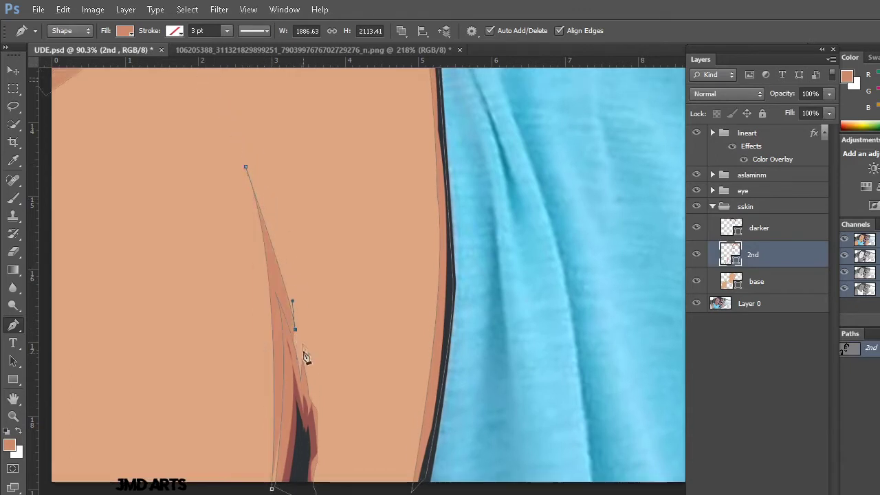
{"action": "left_click_drag", "start_coordinate": [315, 380], "coordinate": [316, 411]}
{"action": "left_click", "coordinate": [315, 379], "text": "alt"}
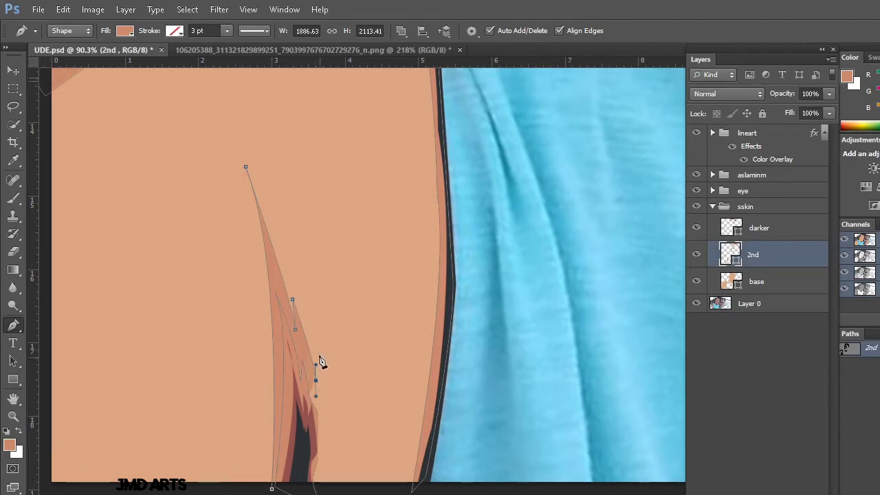
{"action": "left_click_drag", "start_coordinate": [320, 492], "coordinate": [315, 494]}
{"action": "left_click", "coordinate": [271, 488]}
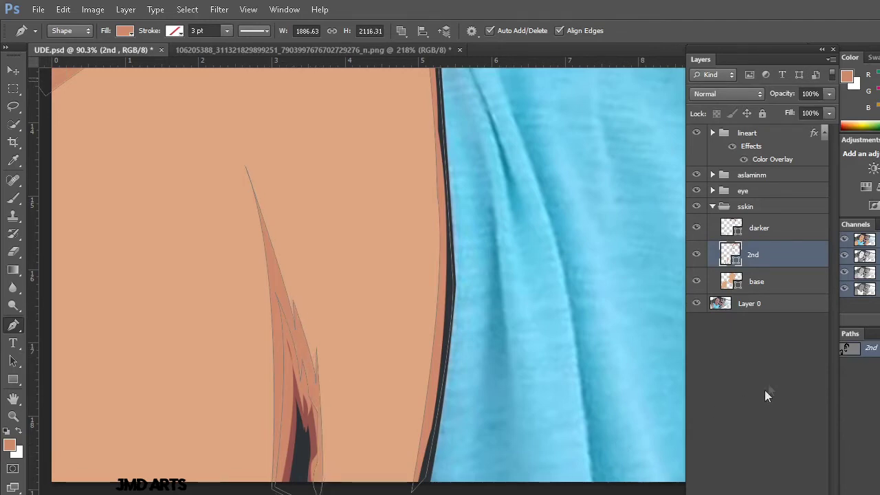
{"action": "left_click", "coordinate": [765, 390]}
{"action": "scroll", "coordinate": [392, 305], "scroll_direction": "down", "scroll_amount": 3}
{"action": "scroll", "coordinate": [422, 270], "scroll_direction": "down", "scroll_amount": 3}
{"action": "scroll", "coordinate": [423, 271], "scroll_direction": "right", "scroll_amount": 5}
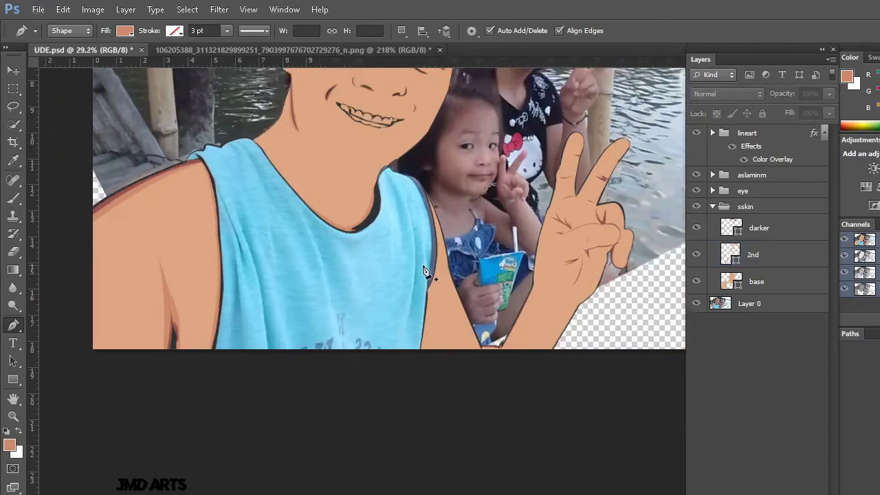
Hide and then re-show Layer 0, the original photo, to compare against the cartoon
{"action": "scroll", "coordinate": [423, 270], "scroll_direction": "down", "scroll_amount": 2}
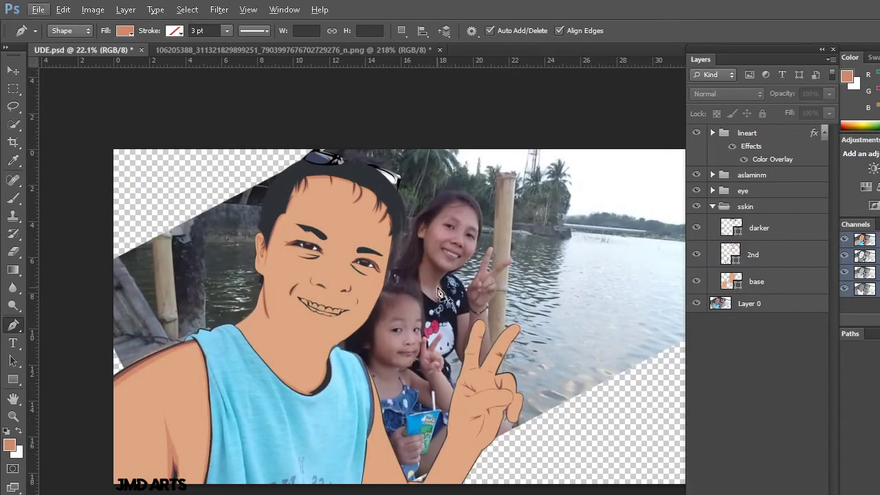
{"action": "scroll", "coordinate": [387, 403], "scroll_direction": "up", "scroll_amount": 1}
{"action": "scroll", "coordinate": [413, 409], "scroll_direction": "up", "scroll_amount": 2}
{"action": "scroll", "coordinate": [460, 414], "scroll_direction": "up", "scroll_amount": 1}
{"action": "scroll", "coordinate": [460, 414], "scroll_direction": "up", "scroll_amount": 1}
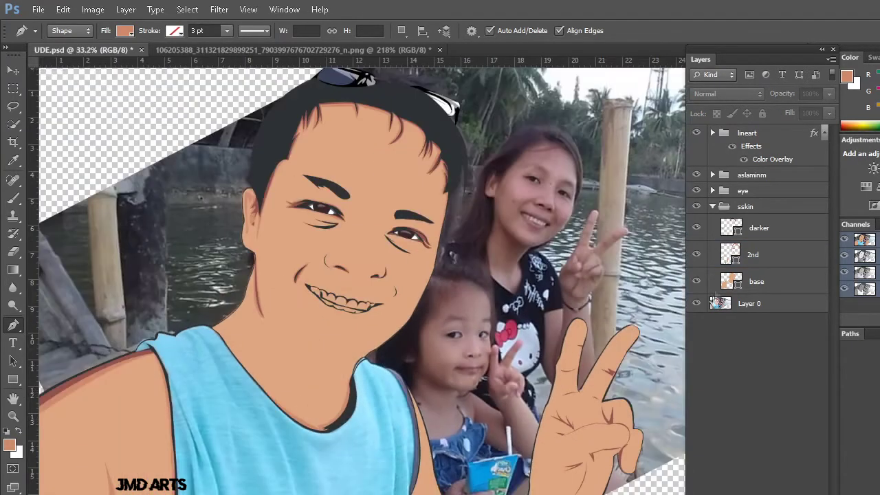
{"action": "left_click", "coordinate": [696, 303]}
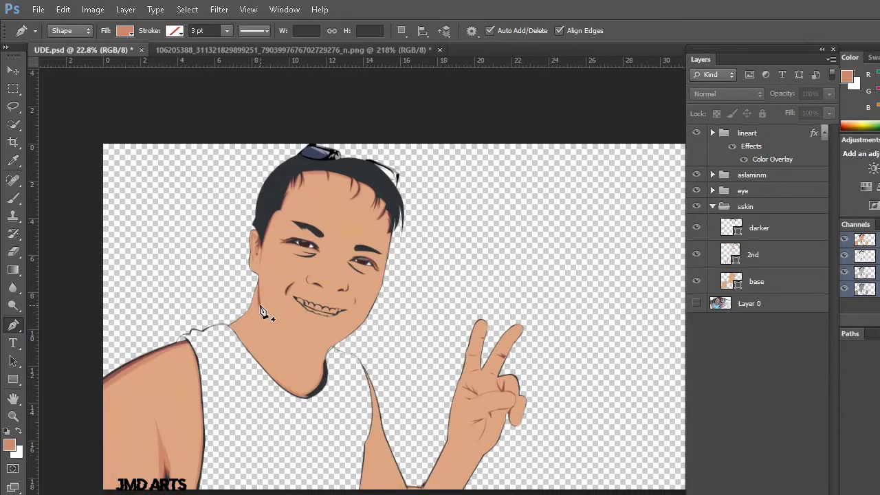
{"action": "scroll", "coordinate": [261, 311], "scroll_direction": "up", "scroll_amount": 4}
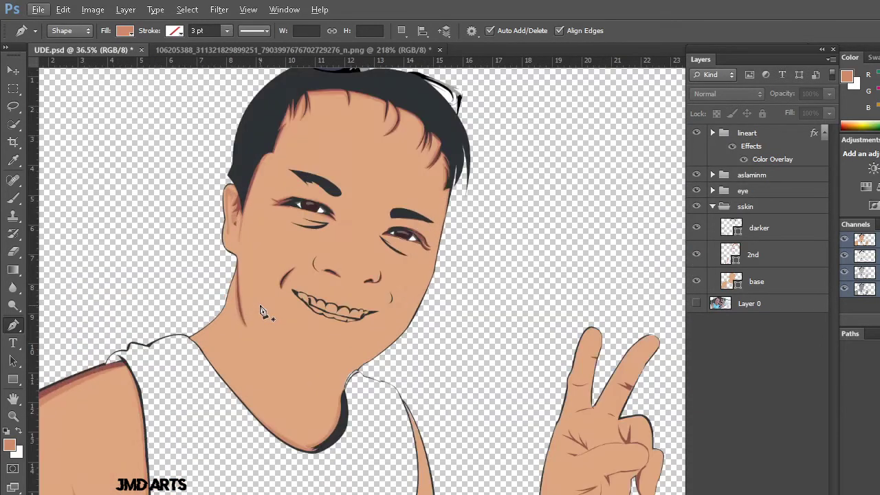
{"action": "scroll", "coordinate": [262, 311], "scroll_direction": "up", "scroll_amount": 1}
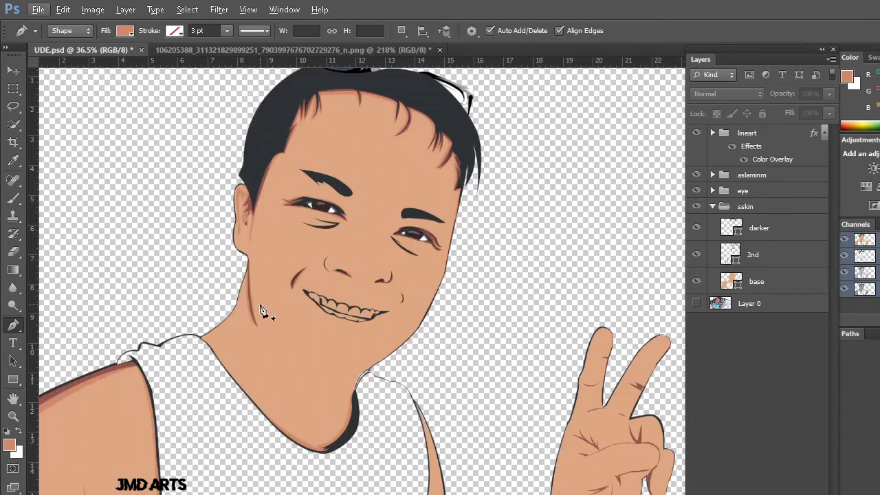
{"action": "left_click", "coordinate": [697, 303]}
Hide the flat base skin layer so the reference photo shows beneath the highlights
{"action": "left_click", "coordinate": [696, 281]}
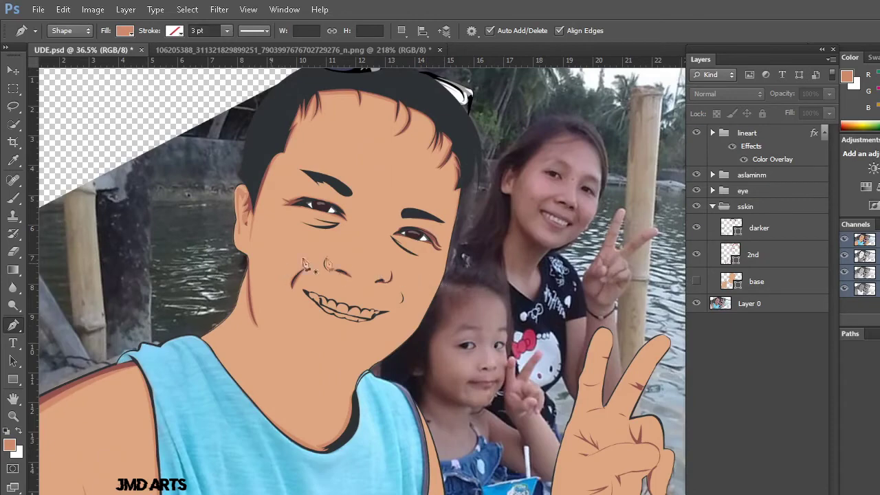
{"action": "scroll", "coordinate": [275, 231], "scroll_direction": "up", "scroll_amount": 1}
{"action": "scroll", "coordinate": [262, 207], "scroll_direction": "up", "scroll_amount": 5}
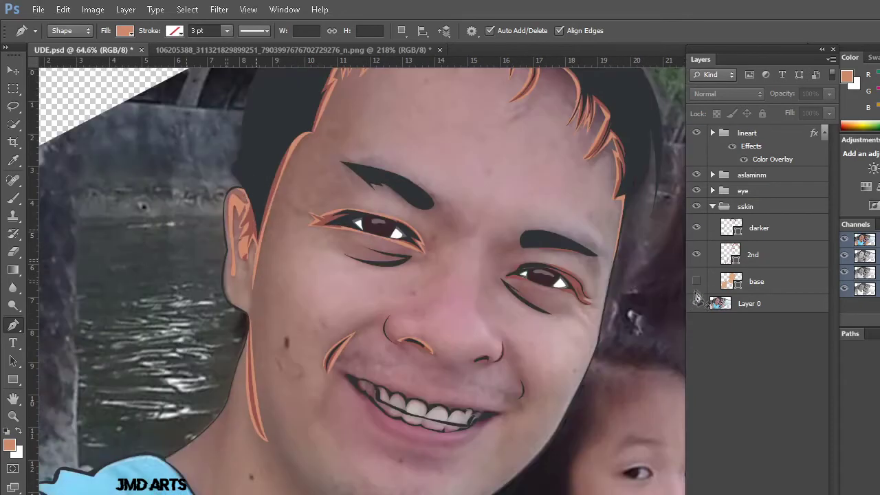
{"action": "left_click", "coordinate": [696, 281]}
{"action": "left_click", "coordinate": [696, 282]}
{"action": "scroll", "coordinate": [330, 294], "scroll_direction": "up", "scroll_amount": 2}
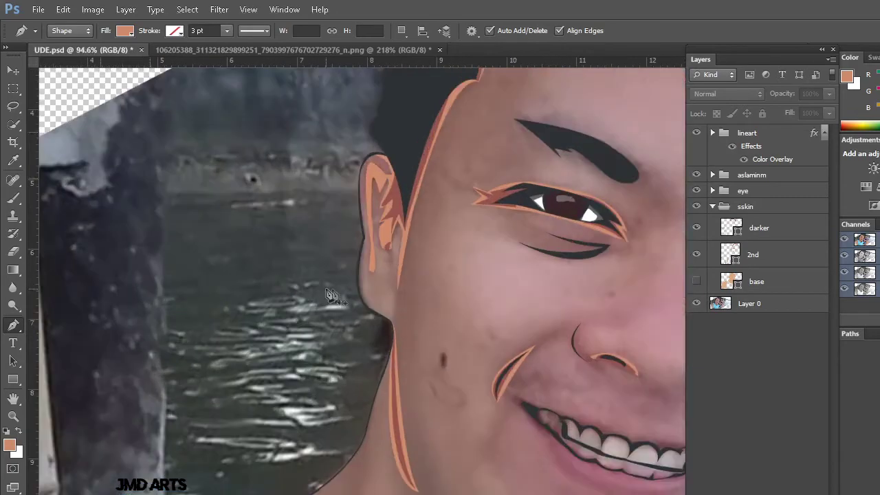
{"action": "scroll", "coordinate": [472, 315], "scroll_direction": "up", "scroll_amount": 1}
{"action": "scroll", "coordinate": [475, 314], "scroll_direction": "up", "scroll_amount": 1}
{"action": "scroll", "coordinate": [556, 339], "scroll_direction": "up", "scroll_amount": 1}
{"action": "scroll", "coordinate": [556, 339], "scroll_direction": "down", "scroll_amount": 1}
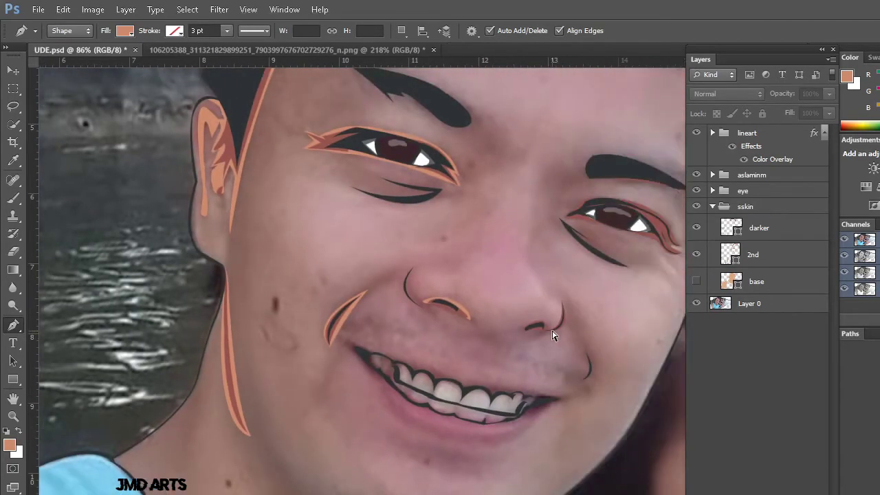
{"action": "scroll", "coordinate": [543, 271], "scroll_direction": "up", "scroll_amount": 2}
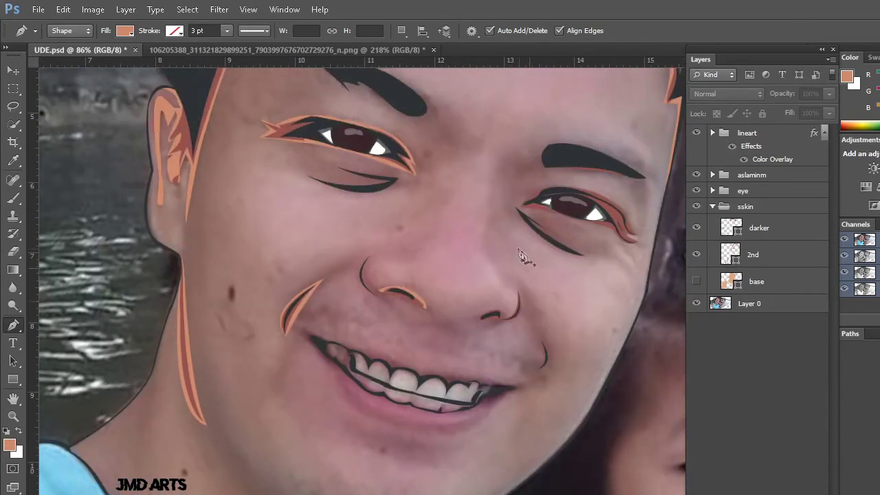
{"action": "scroll", "coordinate": [527, 255], "scroll_direction": "right", "scroll_amount": 1}
{"action": "scroll", "coordinate": [355, 218], "scroll_direction": "up", "scroll_amount": 1}
{"action": "scroll", "coordinate": [331, 233], "scroll_direction": "up", "scroll_amount": 1}
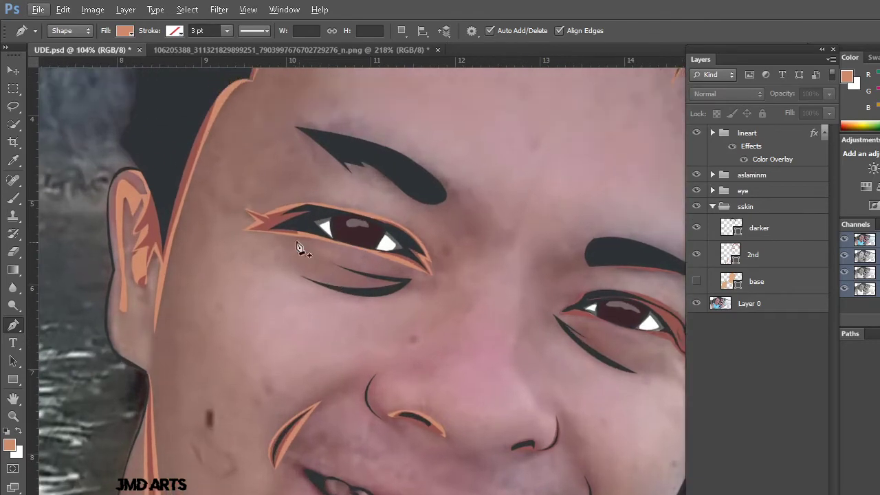
Undo the stray Shape 53, then draw a closed thin band along the left eye's lower eyelid
{"action": "left_click", "coordinate": [287, 265]}
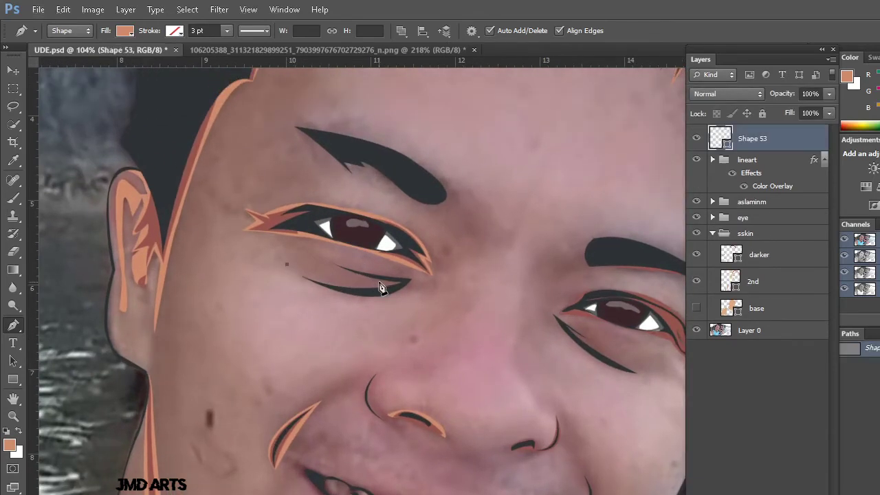
{"action": "key", "text": "ctrl+z"}
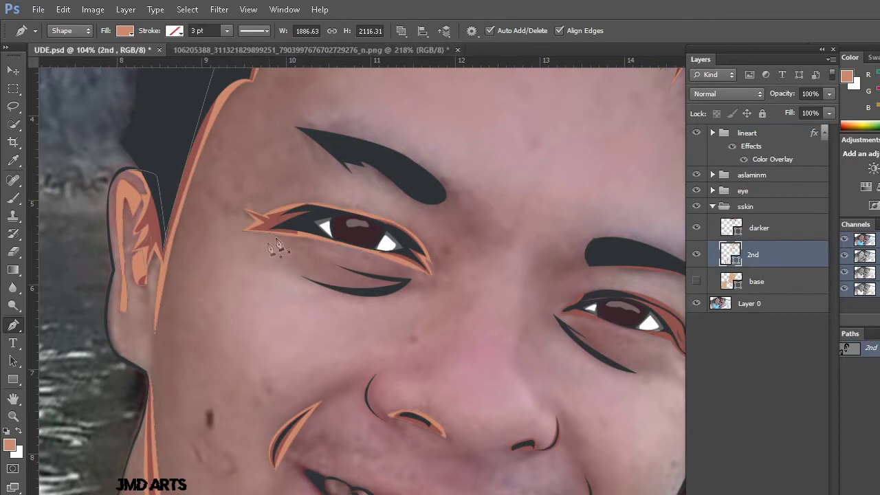
{"action": "left_click", "coordinate": [294, 268]}
{"action": "left_click_drag", "start_coordinate": [389, 280], "coordinate": [389, 276]}
{"action": "left_click_drag", "start_coordinate": [313, 255], "coordinate": [327, 270]}
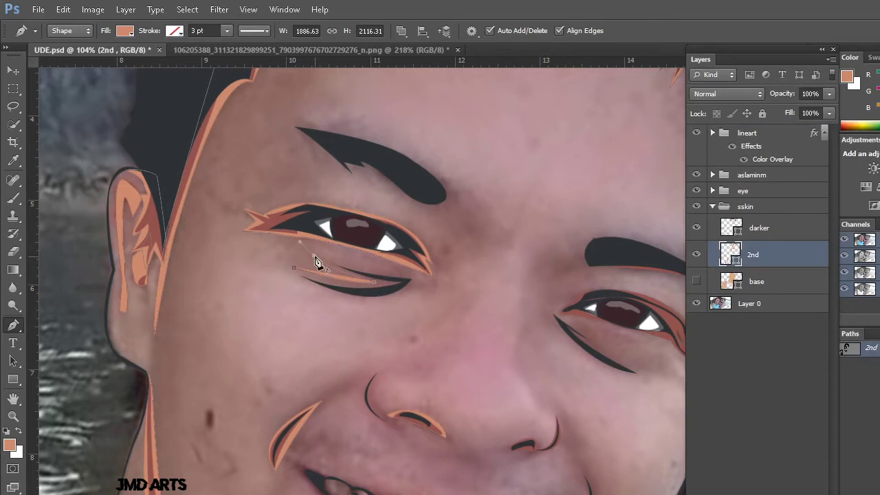
{"action": "left_click", "coordinate": [430, 272]}
{"action": "left_click_drag", "start_coordinate": [293, 268], "coordinate": [219, 206]}
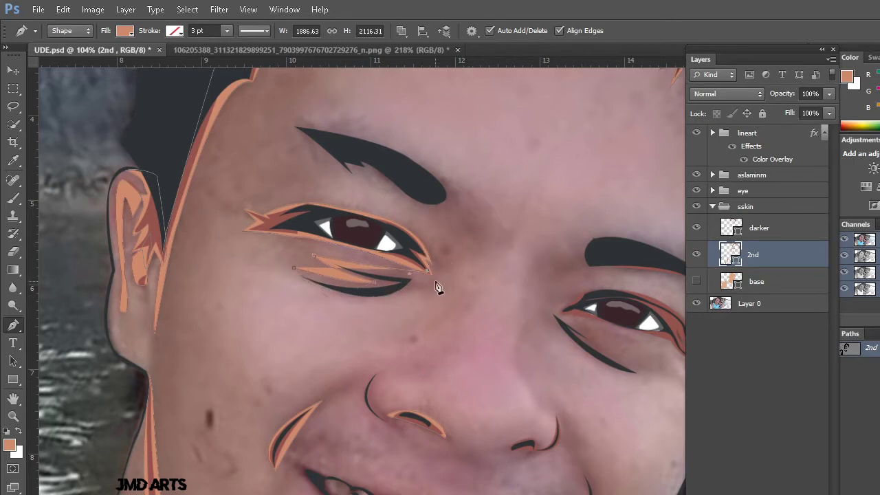
Close and commit the orange shading shape along the left eye's lower eyelid
{"action": "left_click", "coordinate": [302, 281]}
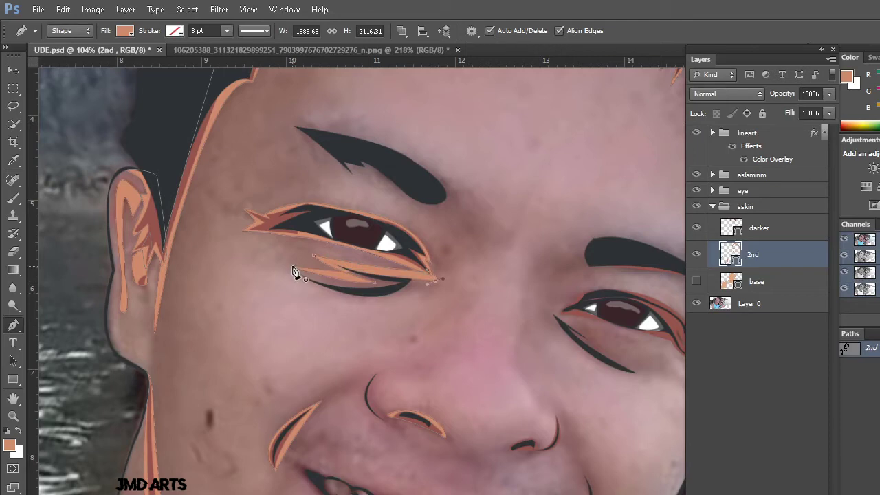
{"action": "left_click_drag", "start_coordinate": [293, 269], "coordinate": [332, 335]}
{"action": "key", "text": "Return"}
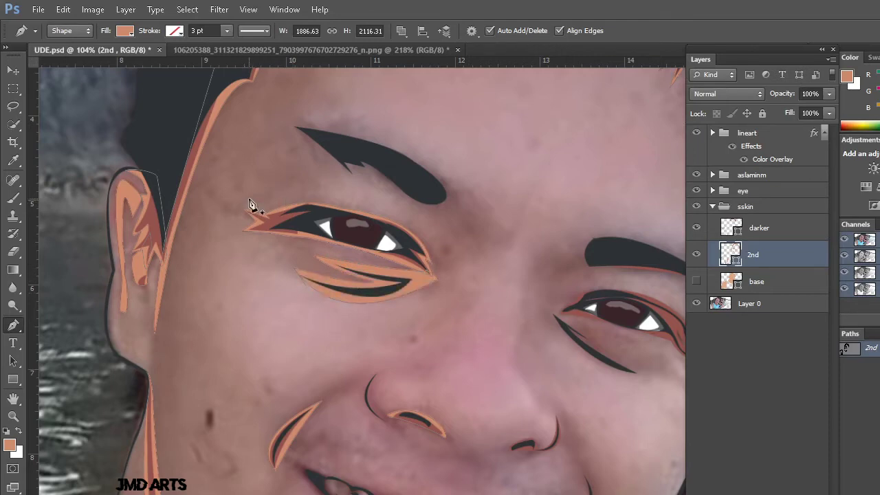
Draw a thin orange shading shape under the right eye's outer corner
{"action": "scroll", "coordinate": [564, 324], "scroll_direction": "down", "scroll_amount": 1}
{"action": "scroll", "coordinate": [561, 317], "scroll_direction": "right", "scroll_amount": 3}
{"action": "scroll", "coordinate": [361, 282], "scroll_direction": "right", "scroll_amount": 3}
{"action": "scroll", "coordinate": [335, 342], "scroll_direction": "down", "scroll_amount": 2}
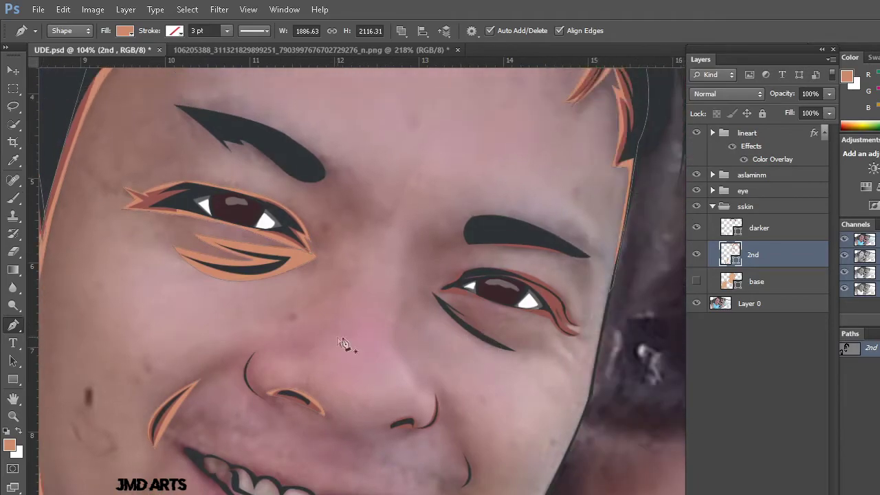
{"action": "scroll", "coordinate": [336, 342], "scroll_direction": "up", "scroll_amount": 1}
{"action": "scroll", "coordinate": [336, 342], "scroll_direction": "left", "scroll_amount": 2}
{"action": "scroll", "coordinate": [344, 360], "scroll_direction": "left", "scroll_amount": 3}
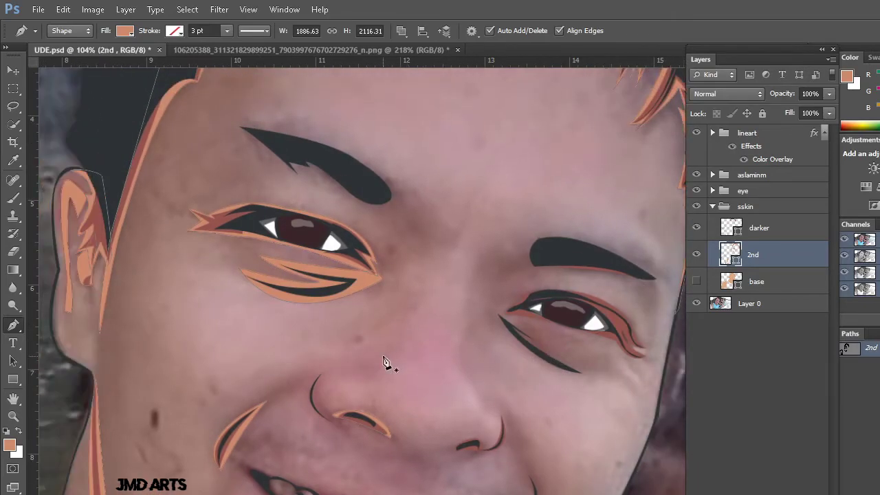
{"action": "scroll", "coordinate": [406, 356], "scroll_direction": "down", "scroll_amount": 2}
{"action": "scroll", "coordinate": [426, 337], "scroll_direction": "down", "scroll_amount": 2}
{"action": "scroll", "coordinate": [426, 338], "scroll_direction": "right", "scroll_amount": 1}
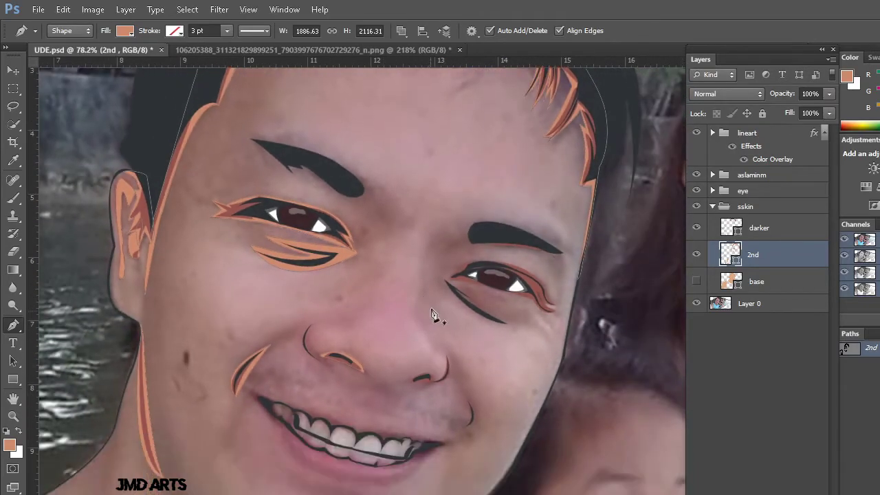
{"action": "scroll", "coordinate": [432, 317], "scroll_direction": "right", "scroll_amount": 1}
{"action": "scroll", "coordinate": [454, 303], "scroll_direction": "up", "scroll_amount": 2}
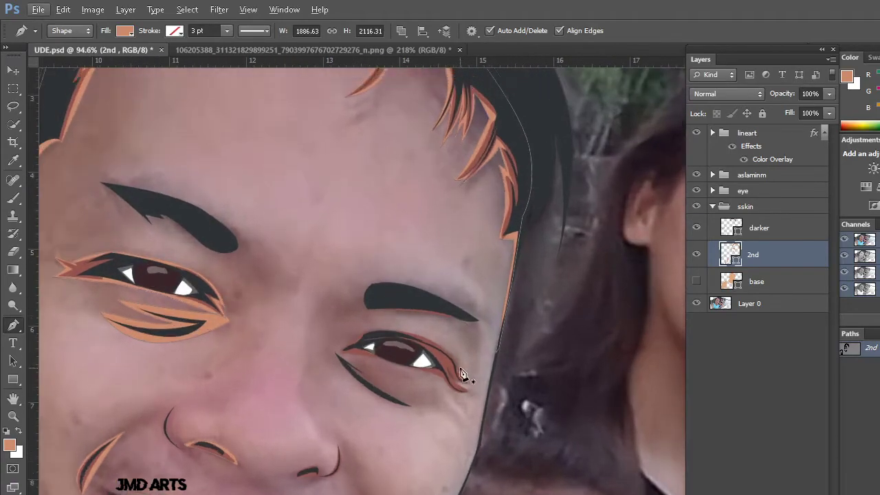
{"action": "scroll", "coordinate": [462, 374], "scroll_direction": "up", "scroll_amount": 1}
{"action": "scroll", "coordinate": [466, 371], "scroll_direction": "up", "scroll_amount": 1}
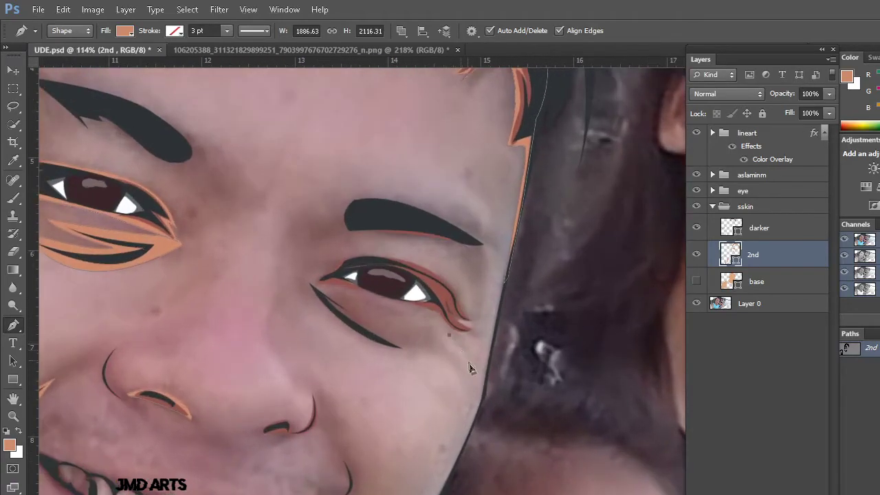
{"action": "left_click", "coordinate": [468, 360]}
{"action": "left_click", "coordinate": [442, 309]}
{"action": "scroll", "coordinate": [474, 288], "scroll_direction": "down", "scroll_amount": 2}
{"action": "scroll", "coordinate": [473, 288], "scroll_direction": "down", "scroll_amount": 3}
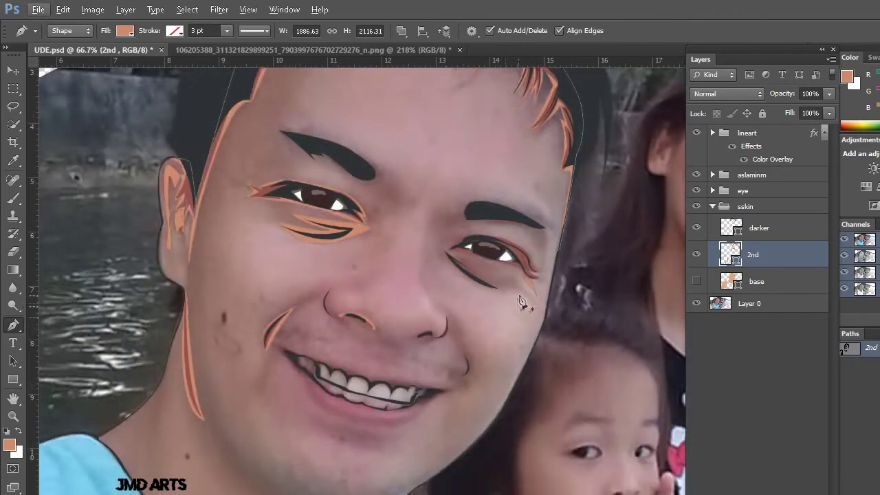
Trace a curved orange strip from below the right eyebrow, around the eye's outer corner
{"action": "scroll", "coordinate": [538, 245], "scroll_direction": "up", "scroll_amount": 5}
{"action": "scroll", "coordinate": [533, 237], "scroll_direction": "up", "scroll_amount": 1}
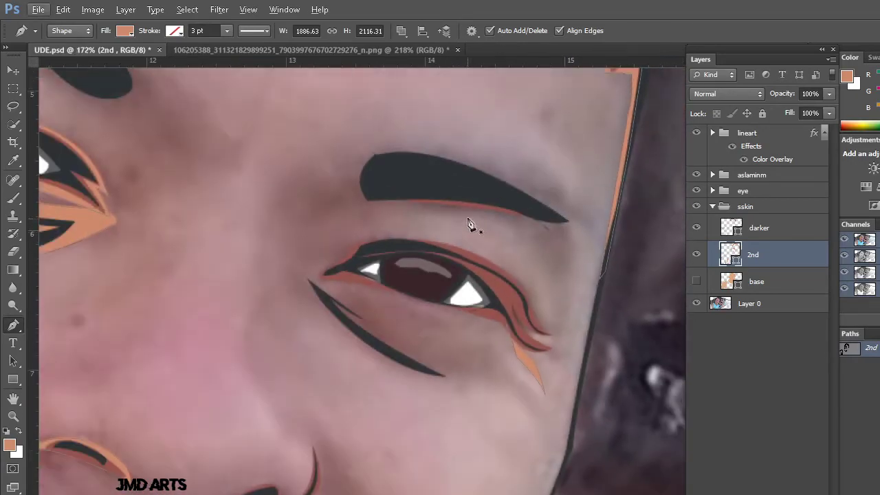
{"action": "left_click", "coordinate": [429, 205]}
{"action": "left_click_drag", "start_coordinate": [516, 230], "coordinate": [529, 235]}
{"action": "mouse_move", "coordinate": [528, 295]}
{"action": "left_mouse_down"}
{"action": "mouse_move", "coordinate": [543, 295]}
{"action": "mouse_move", "coordinate": [555, 325]}
{"action": "left_mouse_up"}
{"action": "left_click_drag", "start_coordinate": [488, 272], "coordinate": [498, 280]}
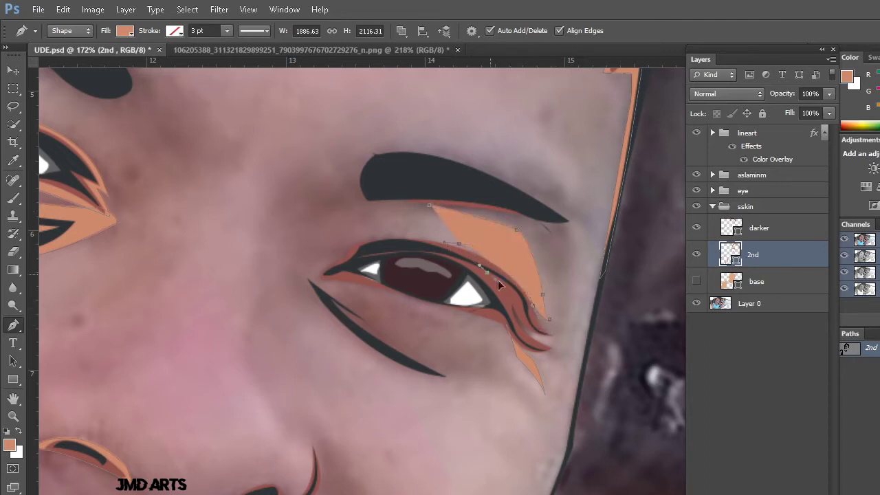
{"action": "left_click_drag", "start_coordinate": [528, 318], "coordinate": [561, 335]}
{"action": "left_click", "coordinate": [519, 212]}
{"action": "left_click_drag", "start_coordinate": [455, 188], "coordinate": [470, 190]}
{"action": "scroll", "coordinate": [507, 255], "scroll_direction": "down", "scroll_amount": 5, "text": "alt"}
{"action": "scroll", "coordinate": [414, 356], "scroll_direction": "up", "scroll_amount": 3, "text": "alt"}
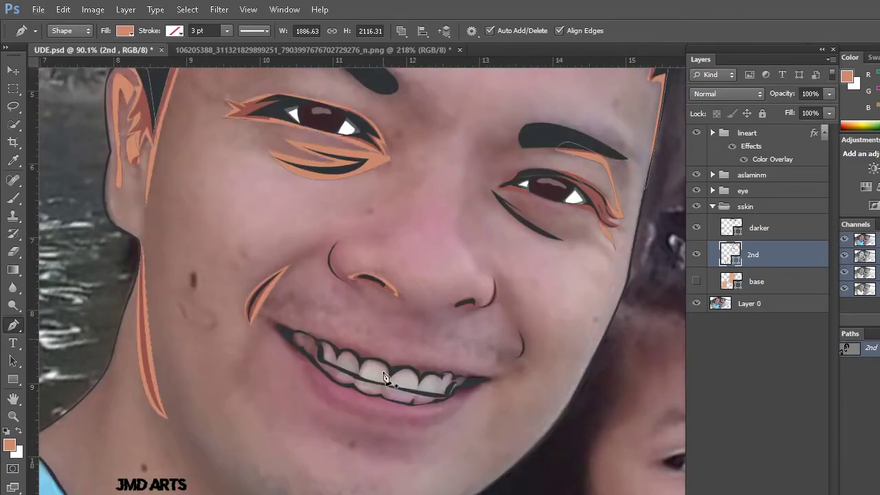
Extend the orange arm shading strip down to its bottom point
{"action": "scroll", "coordinate": [387, 383], "scroll_direction": "down", "scroll_amount": 3, "text": "alt"}
{"action": "scroll", "coordinate": [379, 395], "scroll_direction": "up", "scroll_amount": 3, "text": "alt"}
{"action": "scroll", "coordinate": [375, 414], "scroll_direction": "down", "scroll_amount": 1, "text": "alt"}
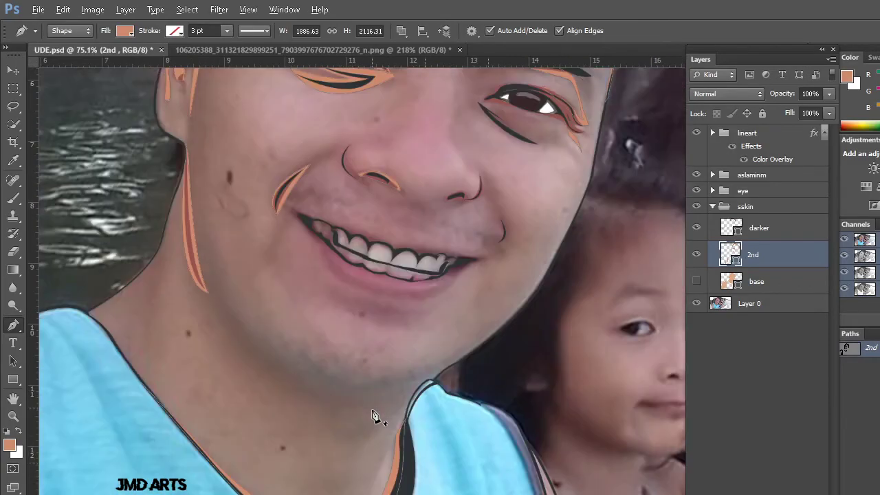
{"action": "scroll", "coordinate": [373, 414], "scroll_direction": "down", "scroll_amount": 2, "text": "alt"}
{"action": "scroll", "coordinate": [433, 436], "scroll_direction": "down", "scroll_amount": 2}
{"action": "scroll", "coordinate": [448, 426], "scroll_direction": "up", "scroll_amount": 2, "text": "alt"}
{"action": "scroll", "coordinate": [448, 427], "scroll_direction": "up", "scroll_amount": 1, "text": "alt"}
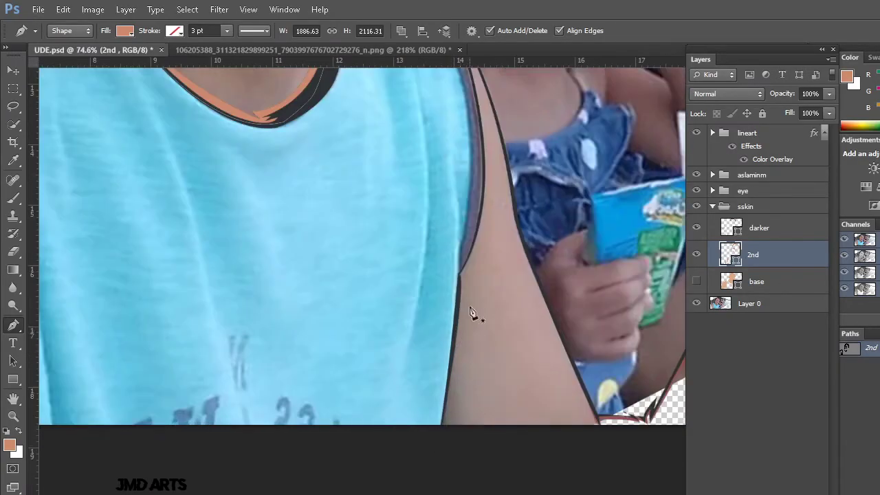
{"action": "scroll", "coordinate": [487, 134], "scroll_direction": "up", "scroll_amount": 3}
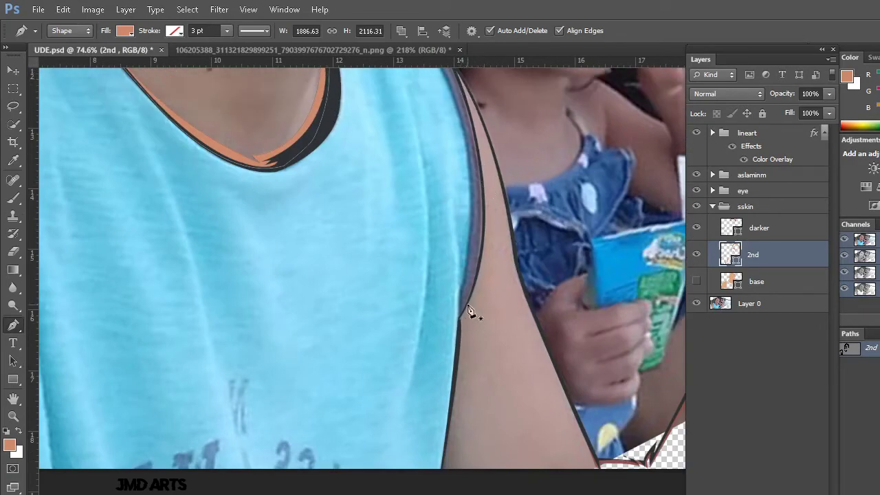
{"action": "left_click", "coordinate": [447, 481]}
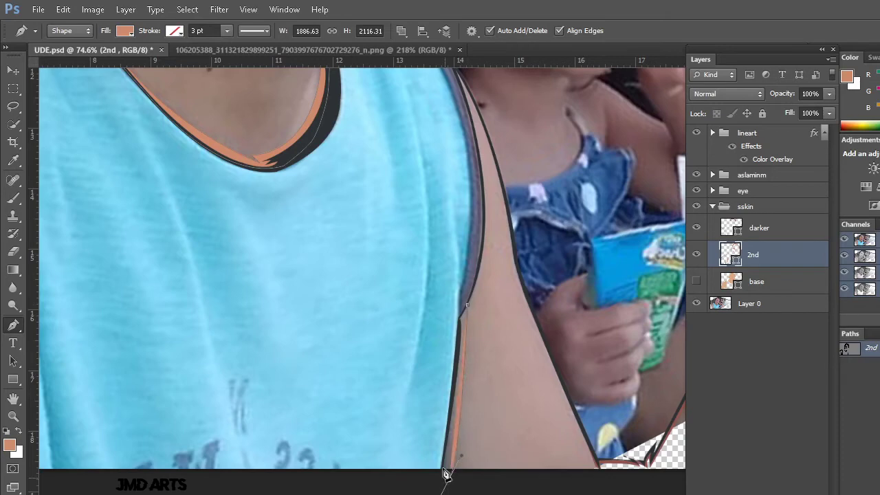
{"action": "left_click", "coordinate": [442, 469]}
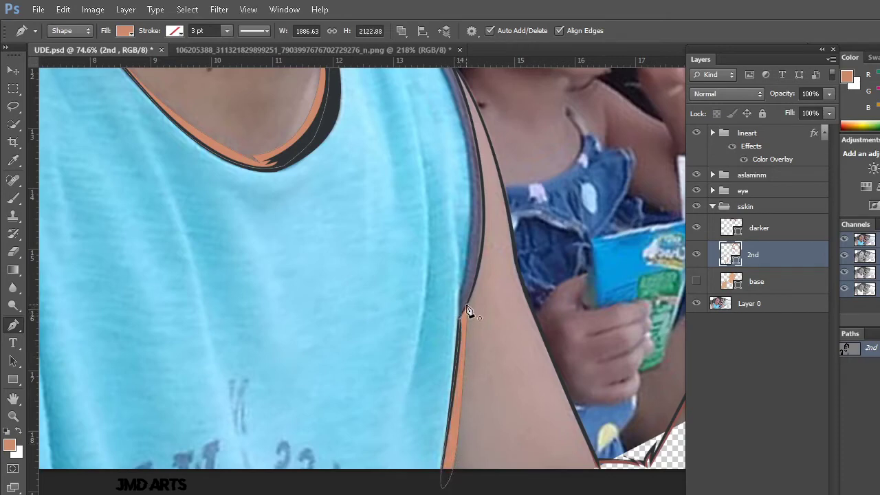
Shape the orange strip along the arm's outer edge with a sharp corner and smoothed curve
{"action": "scroll", "coordinate": [589, 412], "scroll_direction": "up", "scroll_amount": 3}
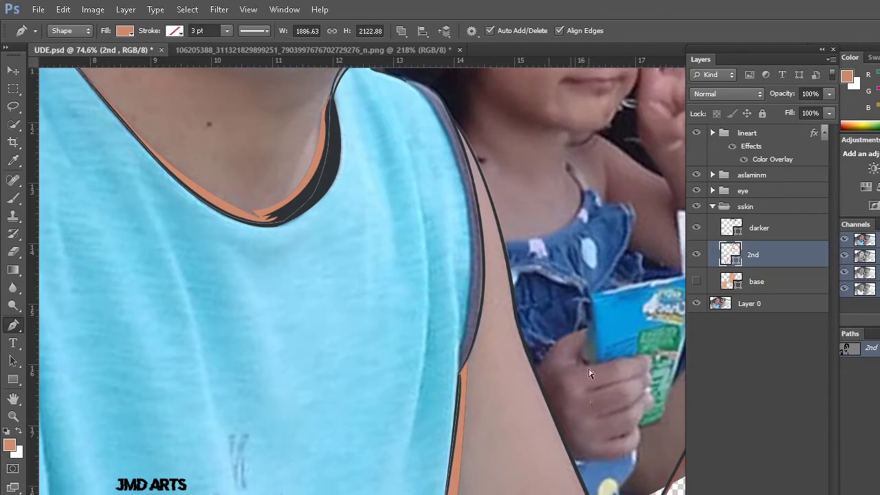
{"action": "scroll", "coordinate": [589, 374], "scroll_direction": "up", "scroll_amount": 2}
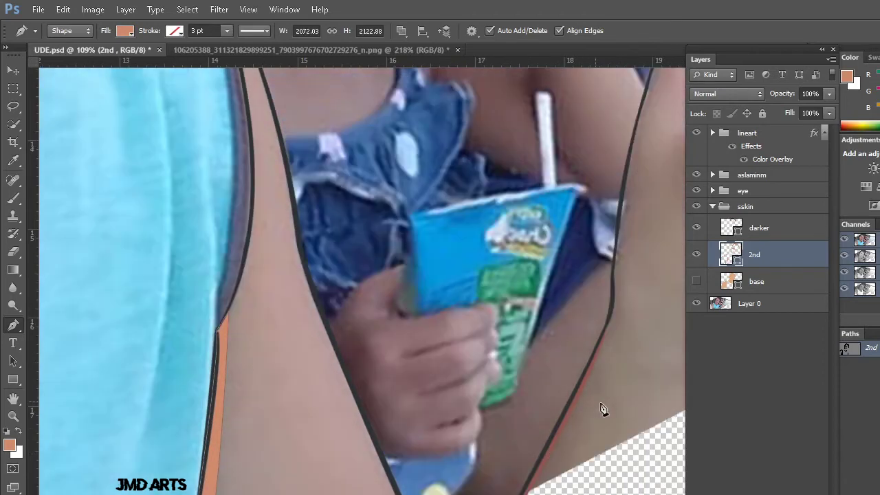
{"action": "scroll", "coordinate": [603, 409], "scroll_direction": "up", "scroll_amount": 3}
{"action": "scroll", "coordinate": [592, 392], "scroll_direction": "right", "scroll_amount": 3}
{"action": "left_click", "coordinate": [568, 371]}
{"action": "left_click_drag", "start_coordinate": [569, 302], "coordinate": [579, 292]}
{"action": "left_click", "coordinate": [568, 369], "text": "alt"}
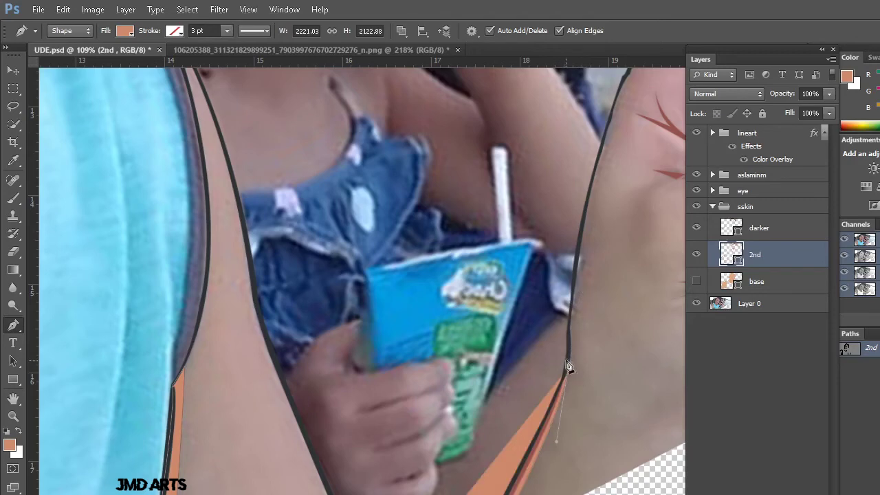
{"action": "scroll", "coordinate": [568, 364], "scroll_direction": "down", "scroll_amount": 2}
{"action": "scroll", "coordinate": [565, 413], "scroll_direction": "left", "scroll_amount": 1}
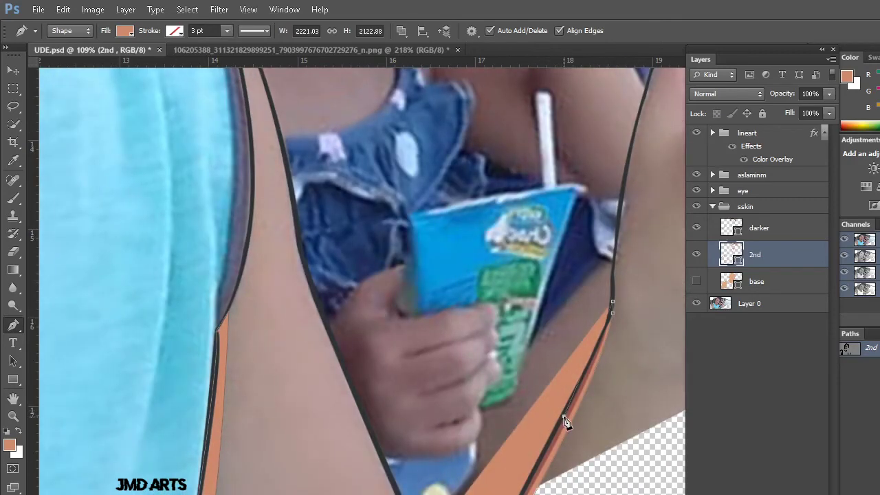
{"action": "left_click_drag", "start_coordinate": [552, 438], "coordinate": [563, 421]}
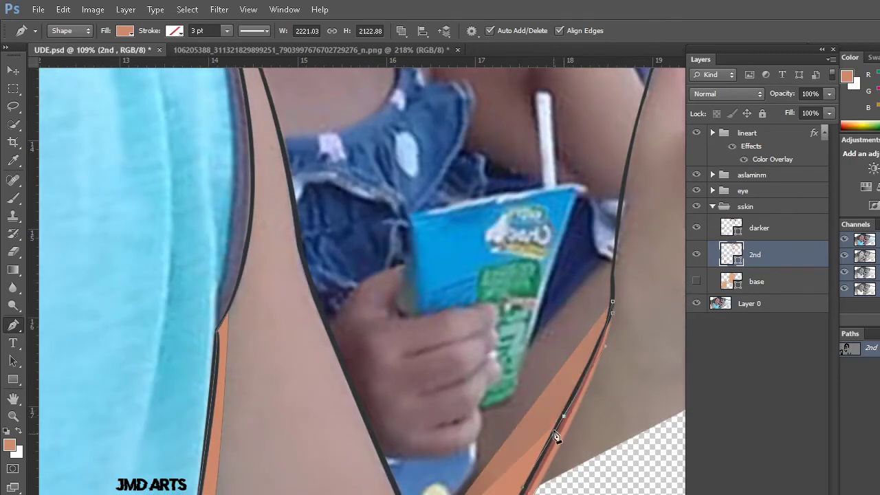
{"action": "scroll", "coordinate": [565, 420], "scroll_direction": "down", "scroll_amount": 2}
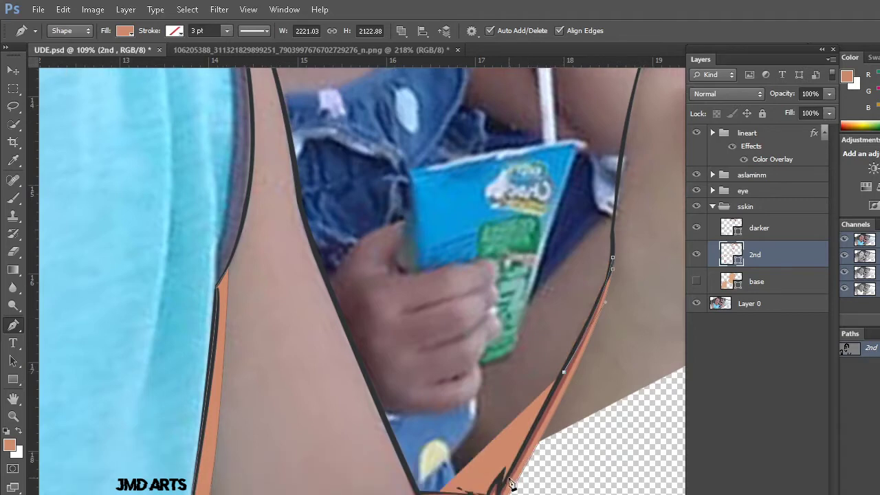
{"action": "left_click_drag", "start_coordinate": [508, 481], "coordinate": [489, 485]}
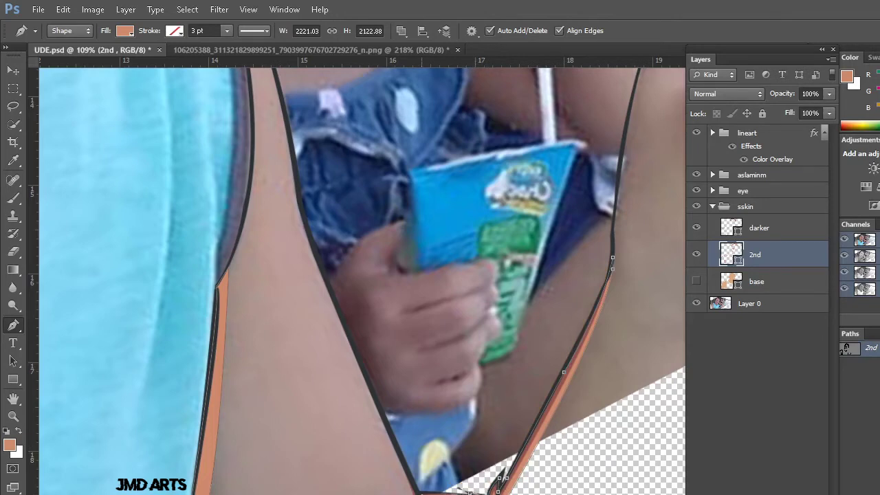
{"action": "left_click", "coordinate": [400, 461]}
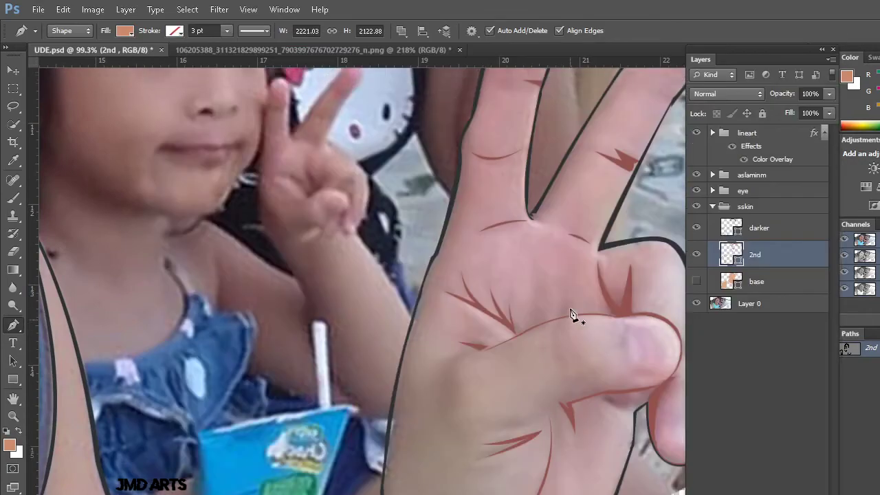
Draw a closed orange shadow along the left raised finger's inner edge
{"action": "scroll", "coordinate": [571, 314], "scroll_direction": "up", "scroll_amount": 3}
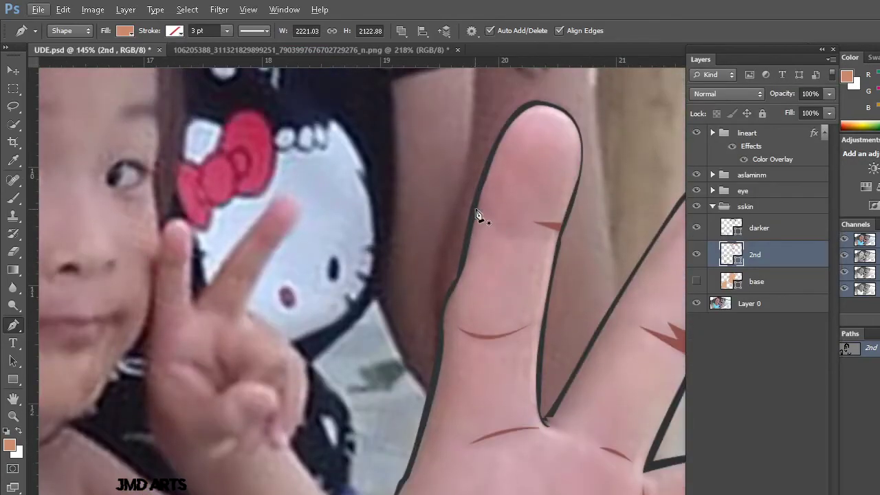
{"action": "left_click", "coordinate": [475, 209]}
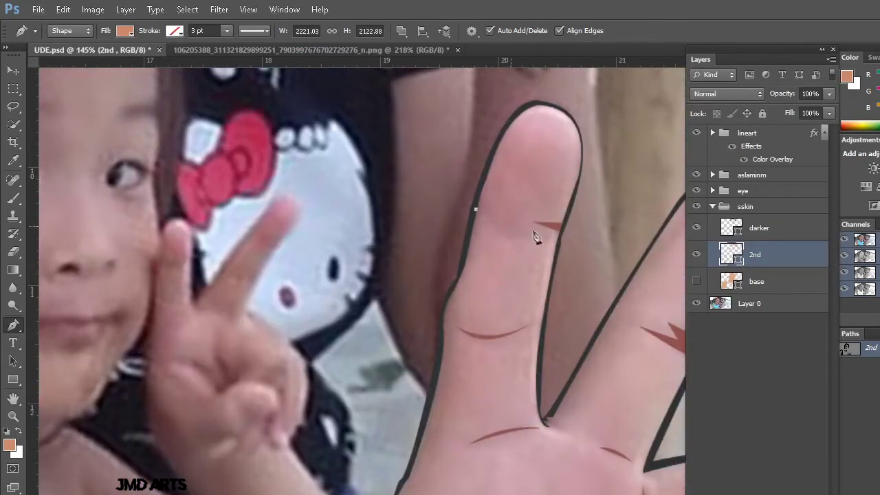
{"action": "left_click_drag", "start_coordinate": [550, 240], "coordinate": [607, 234]}
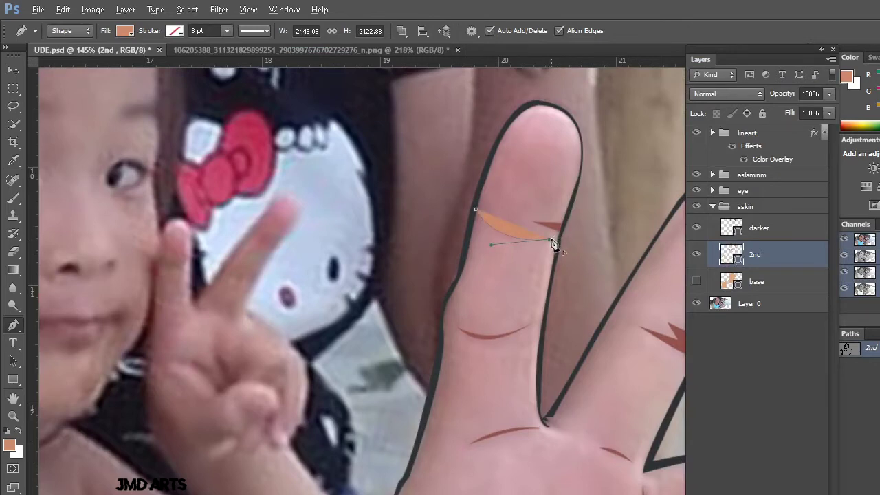
{"action": "left_click_drag", "start_coordinate": [547, 428], "coordinate": [585, 443]}
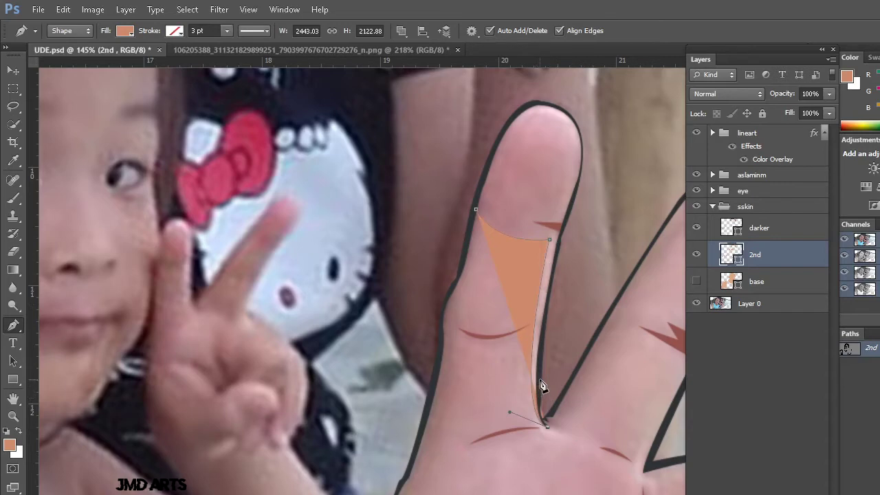
{"action": "left_click_drag", "start_coordinate": [539, 378], "coordinate": [544, 342]}
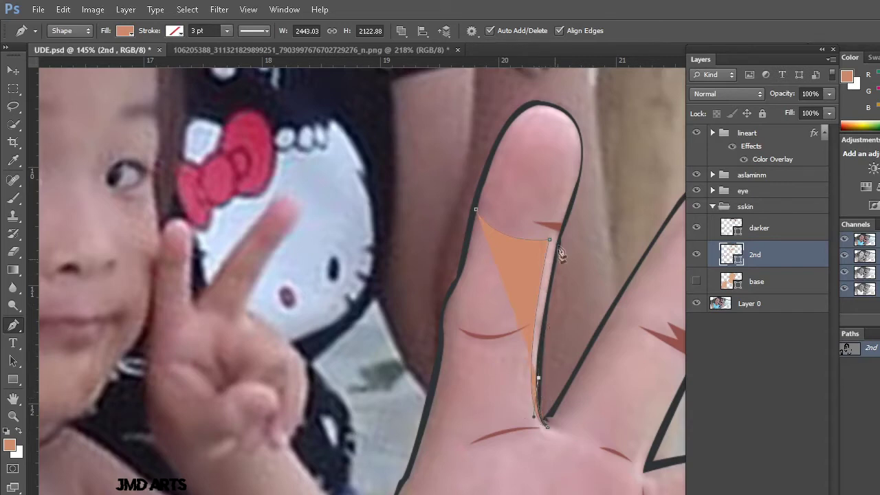
{"action": "left_click", "coordinate": [564, 224]}
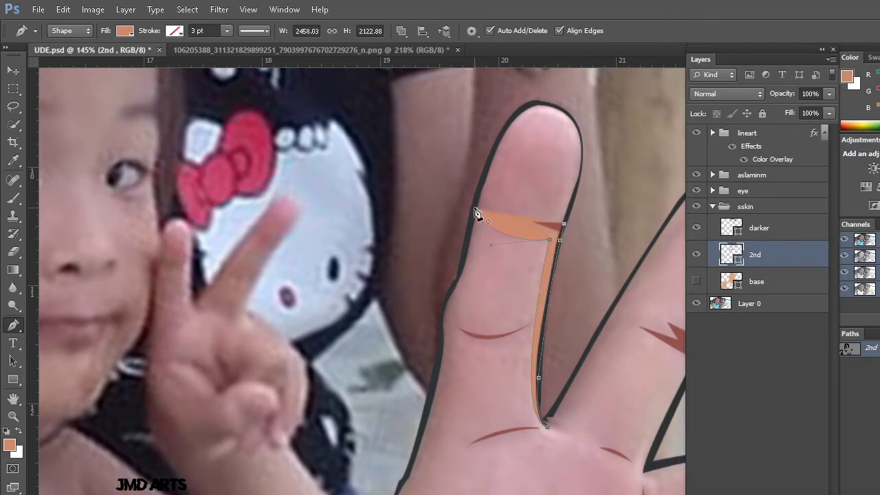
{"action": "left_click", "coordinate": [448, 220], "text": "ctrl"}
Trace a closed orange shadow strip down the left edge of the same finger
{"action": "left_click", "coordinate": [467, 256]}
{"action": "left_click", "coordinate": [456, 301]}
{"action": "left_click", "coordinate": [447, 327]}
{"action": "left_click", "coordinate": [442, 353]}
{"action": "left_click", "coordinate": [421, 423]}
{"action": "left_click", "coordinate": [412, 467]}
{"action": "left_click", "coordinate": [406, 476]}
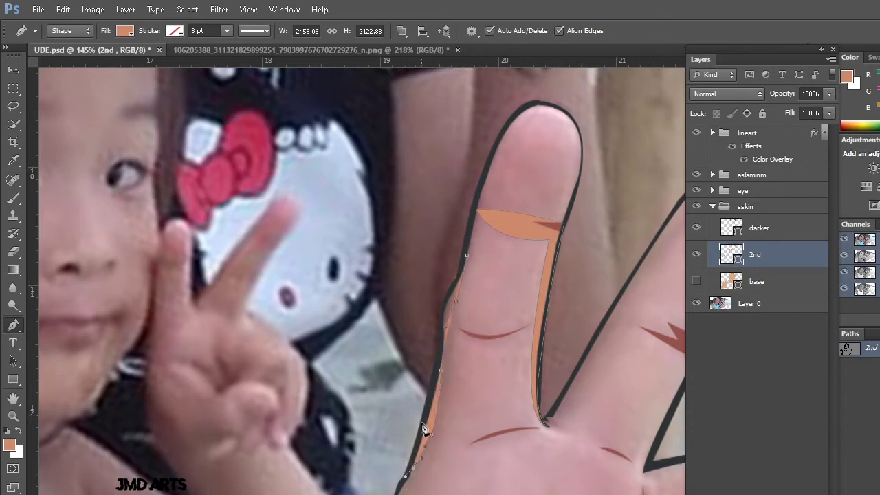
{"action": "left_click", "coordinate": [440, 338]}
{"action": "left_click", "coordinate": [451, 289]}
{"action": "left_click", "coordinate": [467, 247]}
Start a new shadow shape on the finger-base crease
{"action": "scroll", "coordinate": [481, 268], "scroll_direction": "down", "scroll_amount": 5}
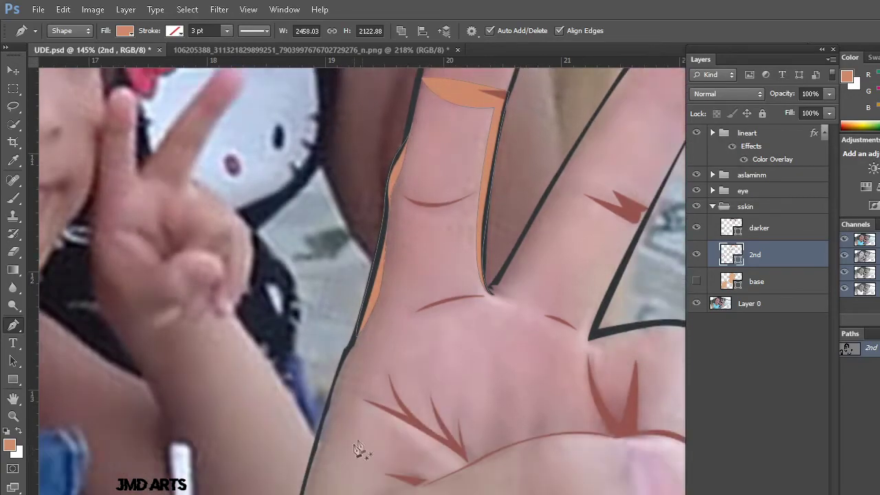
{"action": "scroll", "coordinate": [461, 423], "scroll_direction": "down", "scroll_amount": 2}
{"action": "scroll", "coordinate": [495, 403], "scroll_direction": "right", "scroll_amount": 3}
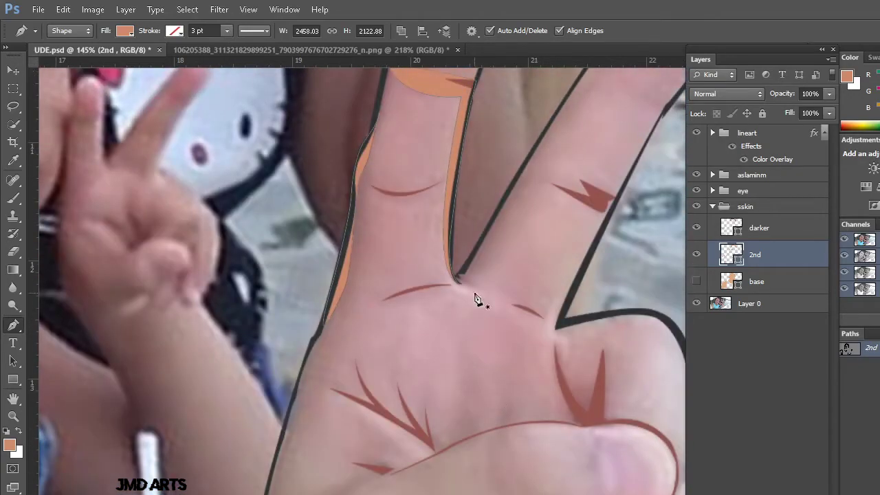
{"action": "scroll", "coordinate": [475, 297], "scroll_direction": "up", "scroll_amount": 2}
{"action": "left_click", "coordinate": [381, 348]}
Close the finger-base crease shadow and add a second shadow on the next palm crease
{"action": "left_click_drag", "start_coordinate": [467, 330], "coordinate": [459, 333]}
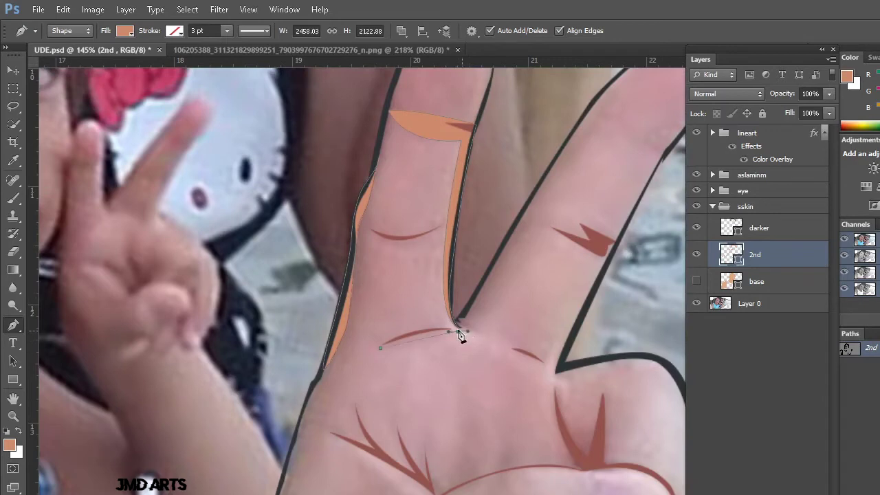
{"action": "left_click", "coordinate": [348, 386], "text": "ctrl"}
{"action": "scroll", "coordinate": [373, 296], "scroll_direction": "up", "scroll_amount": 3}
{"action": "left_click", "coordinate": [507, 405]}
{"action": "left_click_drag", "start_coordinate": [550, 440], "coordinate": [550, 441]}
{"action": "left_click", "coordinate": [489, 363], "text": "ctrl"}
{"action": "scroll", "coordinate": [530, 330], "scroll_direction": "up", "scroll_amount": 1}
{"action": "scroll", "coordinate": [474, 423], "scroll_direction": "up", "scroll_amount": 1}
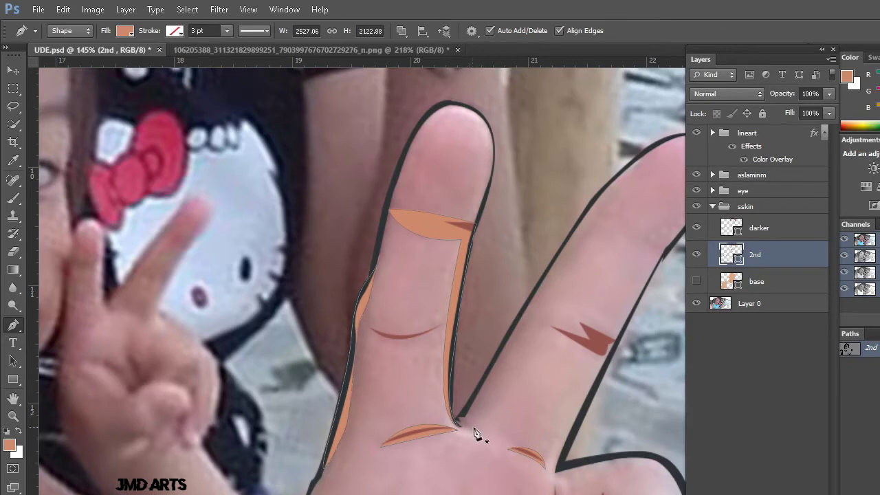
Trace a shadow from the right finger's base up its inner edge around the zigzag crease
{"action": "left_click", "coordinate": [458, 428]}
{"action": "left_click", "coordinate": [474, 429]}
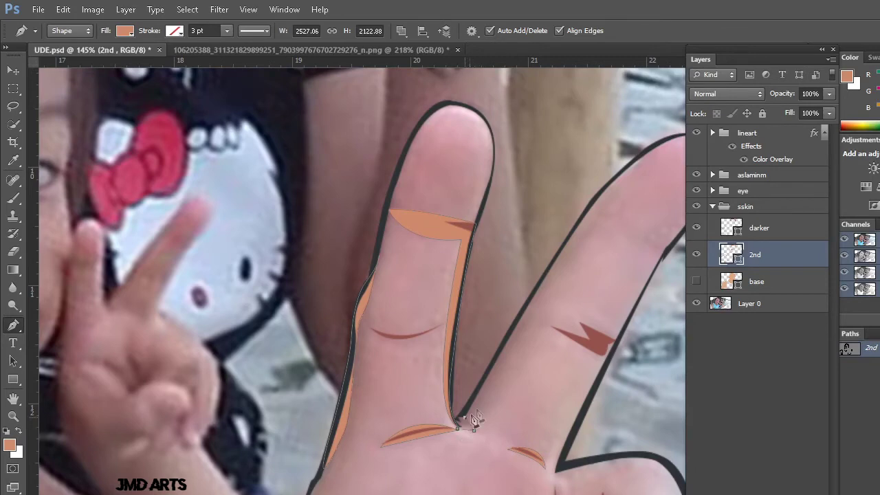
{"action": "left_click", "coordinate": [535, 324]}
{"action": "left_click", "coordinate": [604, 363]}
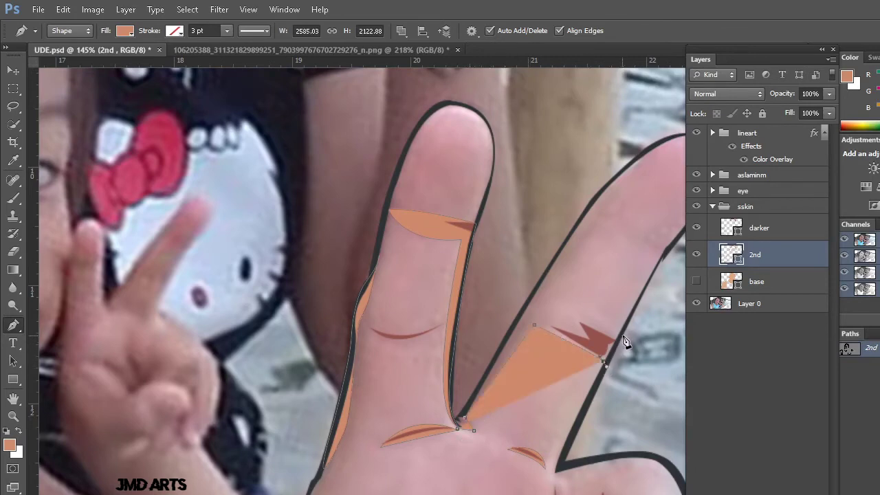
{"action": "left_click", "coordinate": [622, 337]}
{"action": "left_click", "coordinate": [572, 313]}
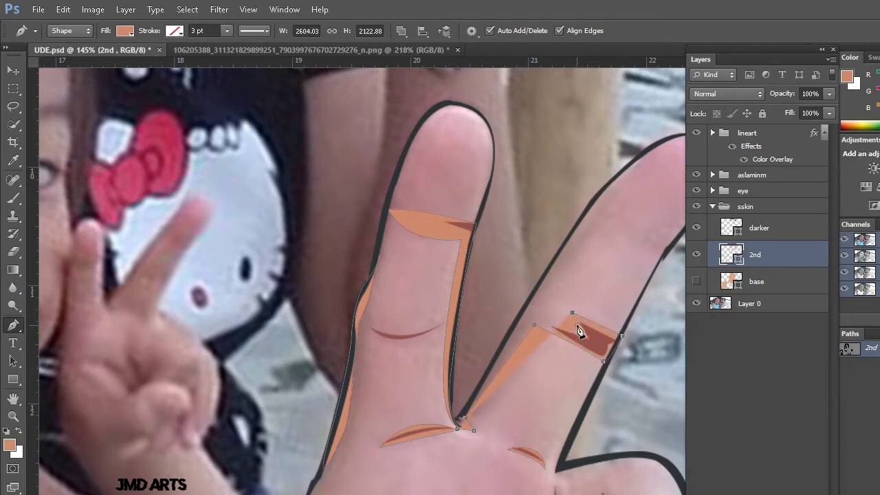
{"action": "scroll", "coordinate": [614, 258], "scroll_direction": "up", "scroll_amount": 2}
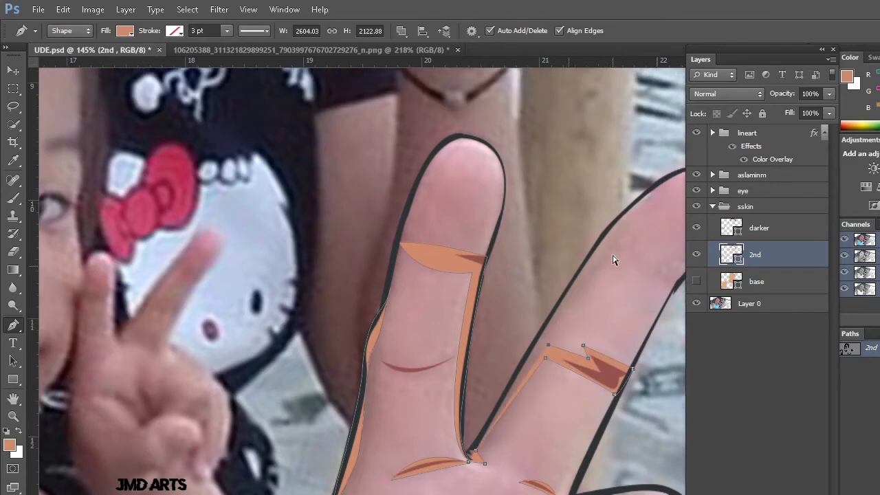
{"action": "scroll", "coordinate": [614, 256], "scroll_direction": "right", "scroll_amount": 2}
{"action": "left_click", "coordinate": [571, 260], "text": "alt"}
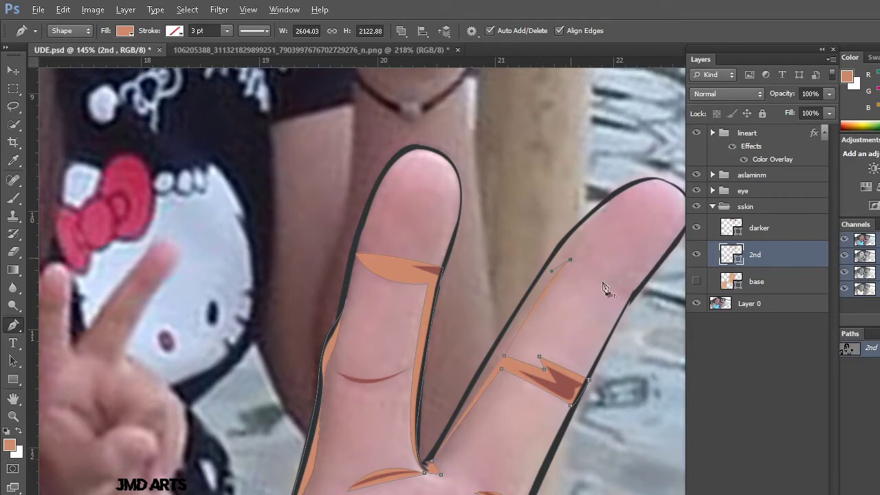
Carry the shadow over the fingertip and down the finger's left edge to the crotch
{"action": "left_click", "coordinate": [630, 303]}
{"action": "left_click_drag", "start_coordinate": [619, 193], "coordinate": [616, 196]}
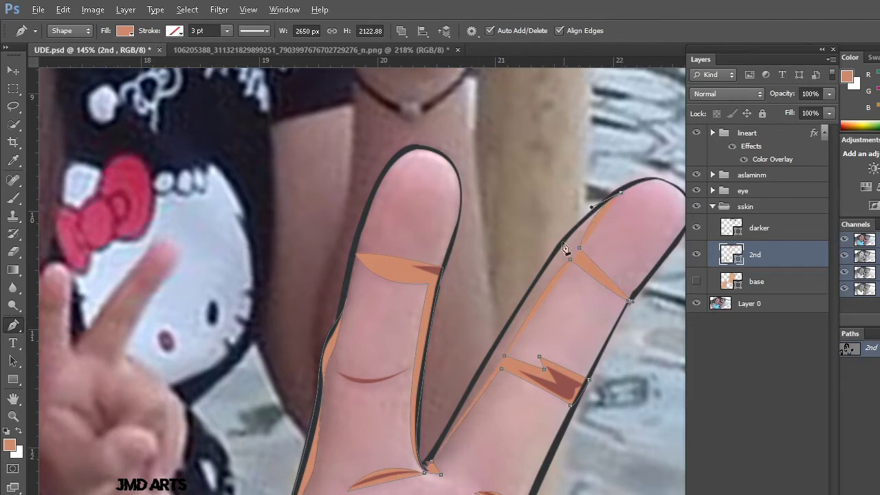
{"action": "left_click_drag", "start_coordinate": [553, 255], "coordinate": [540, 277]}
{"action": "left_click", "coordinate": [553, 255], "text": "alt"}
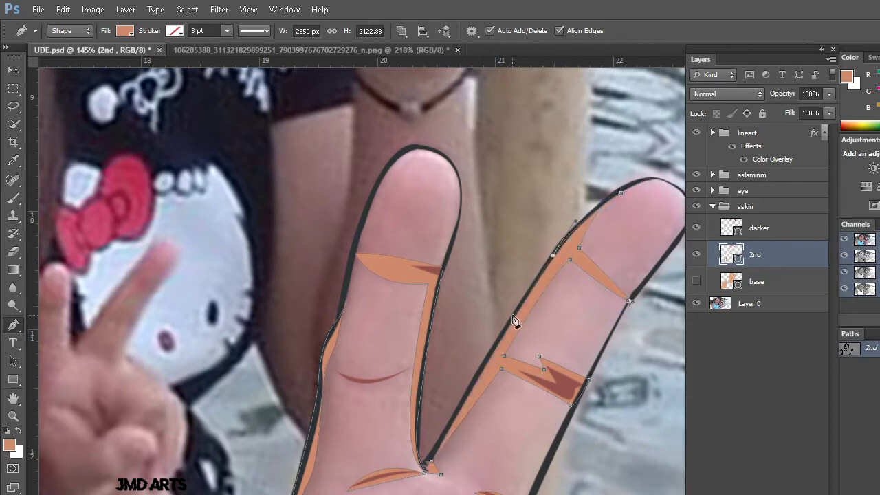
{"action": "left_click", "coordinate": [515, 317]}
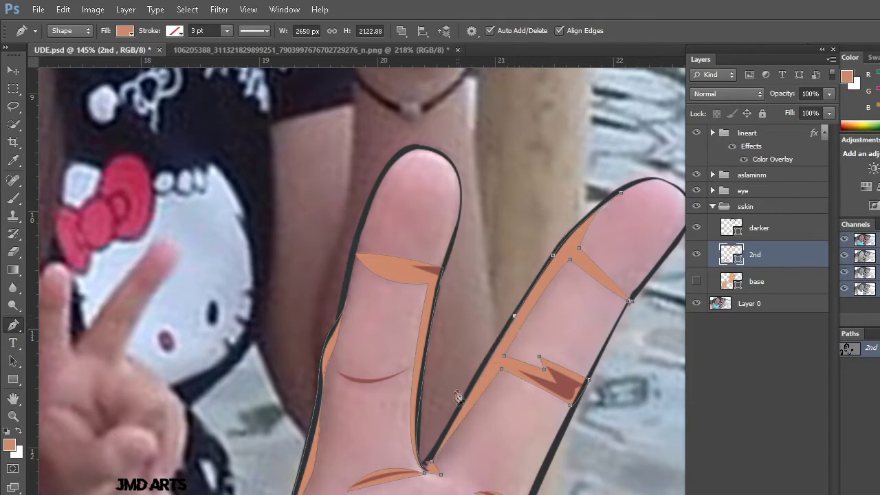
{"action": "left_click", "coordinate": [427, 465]}
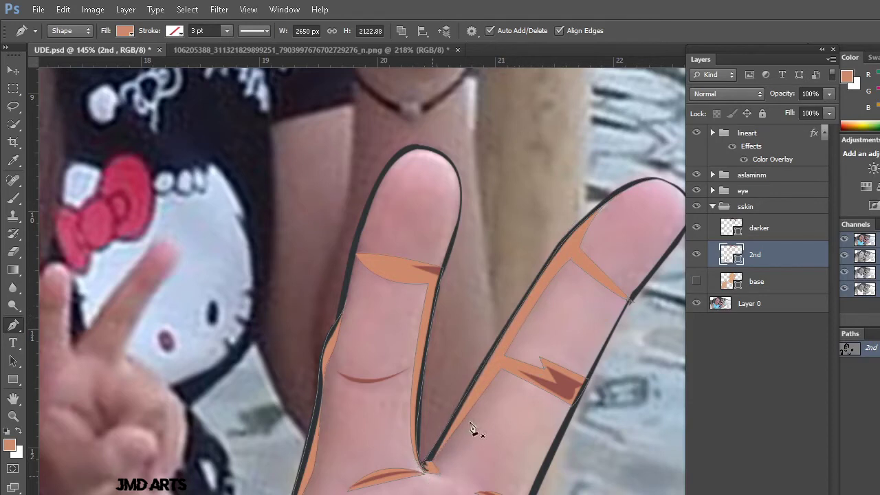
{"action": "scroll", "coordinate": [475, 426], "scroll_direction": "down", "scroll_amount": 2}
{"action": "scroll", "coordinate": [485, 423], "scroll_direction": "down", "scroll_amount": 3}
{"action": "scroll", "coordinate": [570, 430], "scroll_direction": "down", "scroll_amount": 2}
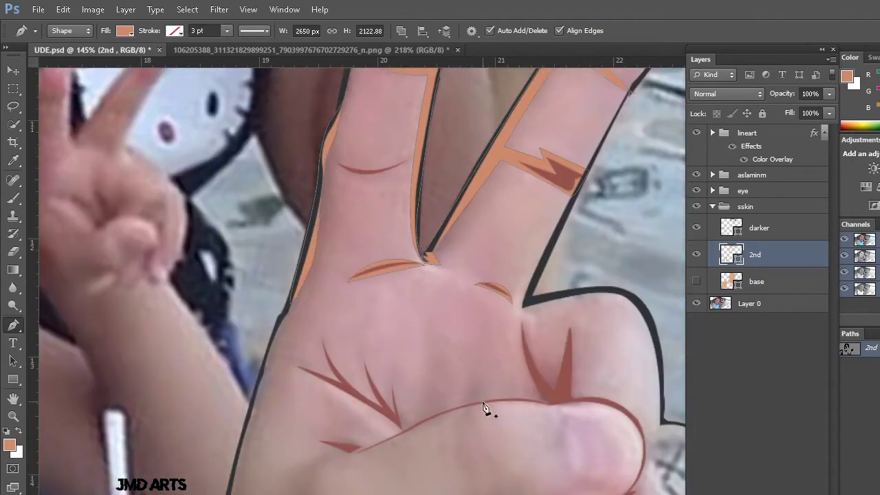
Draw a spiky orange shadow fanning across the lower palm above the thumb, then finish it
{"action": "left_click_drag", "start_coordinate": [436, 454], "coordinate": [438, 455]}
{"action": "left_click", "coordinate": [461, 405], "text": "alt"}
{"action": "left_click_drag", "start_coordinate": [424, 316], "coordinate": [425, 317]}
{"action": "left_click", "coordinate": [395, 370]}
{"action": "left_click_drag", "start_coordinate": [387, 390], "coordinate": [364, 346]}
{"action": "left_click", "coordinate": [364, 347]}
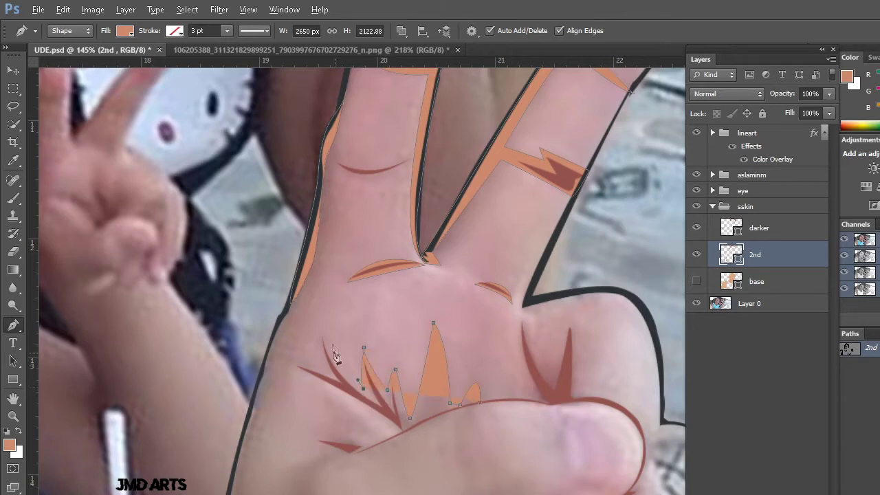
{"action": "left_click_drag", "start_coordinate": [325, 324], "coordinate": [328, 333]}
{"action": "left_click_drag", "start_coordinate": [321, 365], "coordinate": [331, 388]}
{"action": "left_click", "coordinate": [396, 431]}
{"action": "left_click_drag", "start_coordinate": [402, 444], "coordinate": [382, 434]}
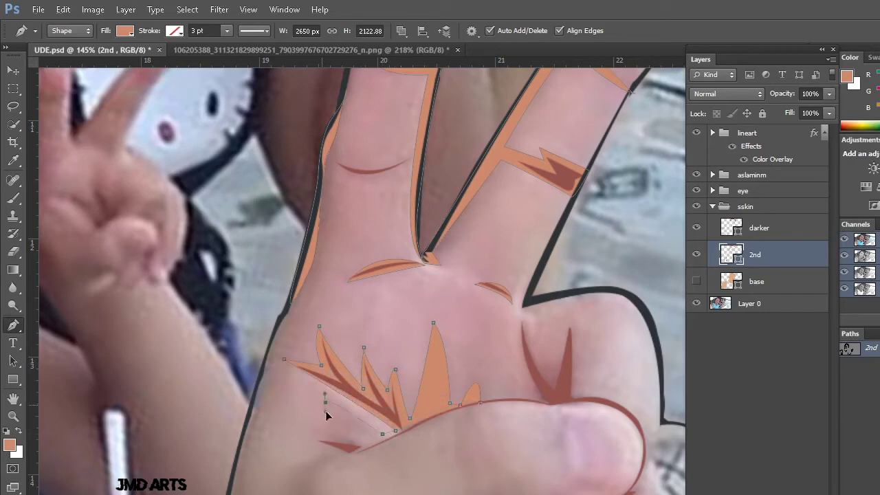
{"action": "mouse_move", "coordinate": [318, 437]}
{"action": "left_mouse_down"}
{"action": "mouse_move", "coordinate": [365, 455]}
{"action": "mouse_move", "coordinate": [396, 444]}
{"action": "left_mouse_up"}
{"action": "key", "text": "Escape"}
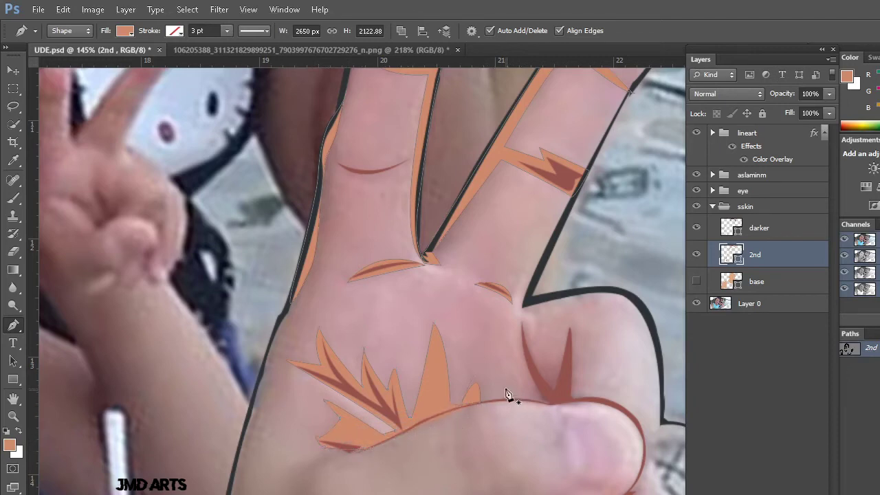
{"action": "scroll", "coordinate": [534, 340], "scroll_direction": "down", "scroll_amount": 2}
Draw a forked orange spike beside the thumb knuckle, closed at its start point
{"action": "left_click", "coordinate": [520, 267]}
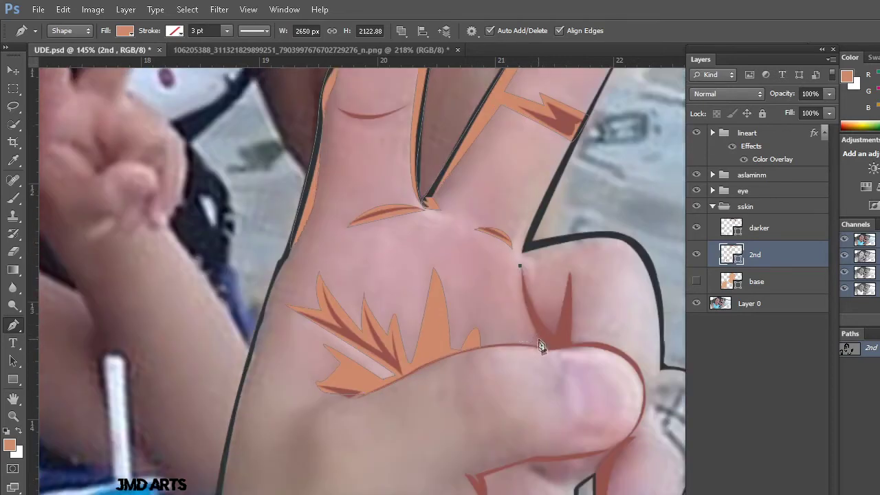
{"action": "left_click_drag", "start_coordinate": [560, 358], "coordinate": [554, 356]}
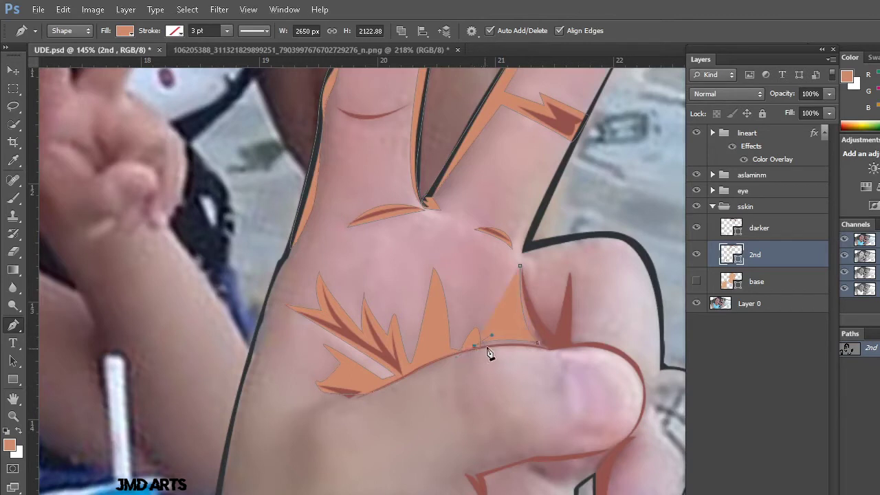
{"action": "left_click", "coordinate": [593, 346]}
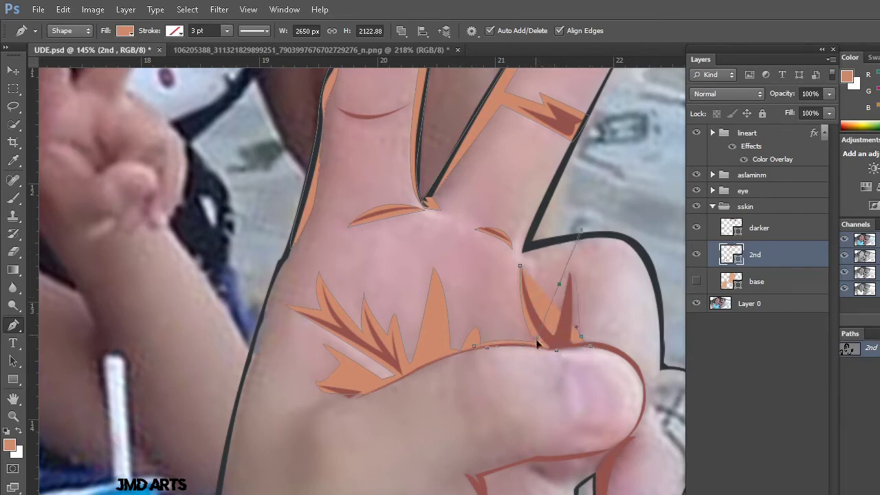
{"action": "left_click_drag", "start_coordinate": [544, 347], "coordinate": [561, 291]}
{"action": "left_click", "coordinate": [562, 281]}
{"action": "left_click", "coordinate": [554, 324]}
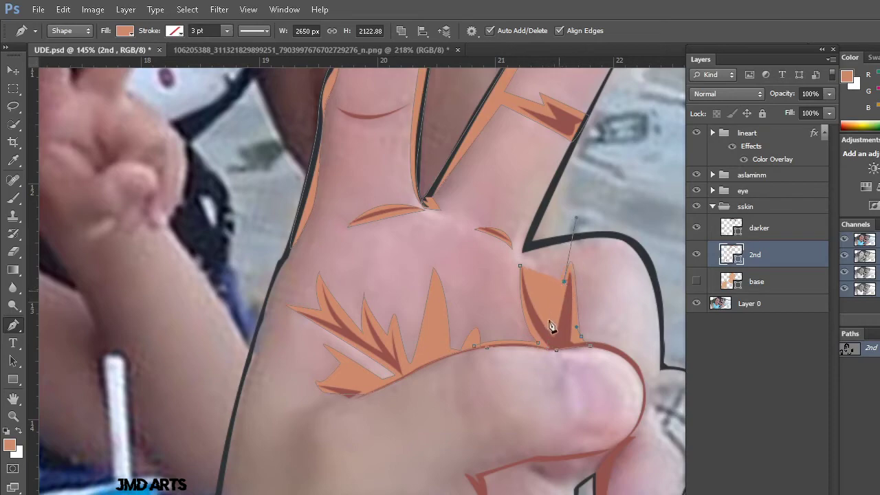
{"action": "left_click", "coordinate": [517, 262]}
Draw two thin orange shadow slivers along the lower palm crease
{"action": "scroll", "coordinate": [433, 389], "scroll_direction": "down", "scroll_amount": 3}
{"action": "scroll", "coordinate": [433, 388], "scroll_direction": "up", "scroll_amount": 2}
{"action": "scroll", "coordinate": [434, 389], "scroll_direction": "up", "scroll_amount": 1}
{"action": "left_click", "coordinate": [448, 379]}
{"action": "left_click", "coordinate": [536, 370], "text": "alt"}
{"action": "key", "text": "Return"}
{"action": "left_click", "coordinate": [447, 412]}
{"action": "left_click_drag", "start_coordinate": [527, 398], "coordinate": [538, 391]}
{"action": "left_click", "coordinate": [538, 390], "text": "alt"}
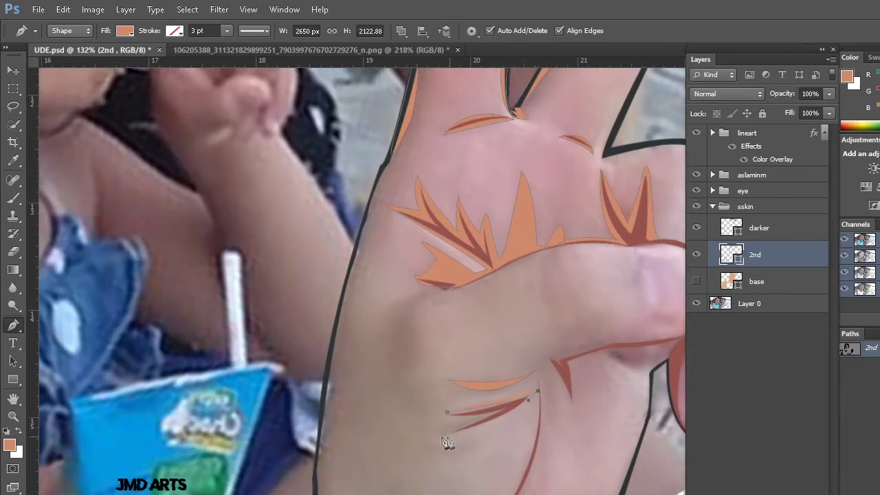
{"action": "left_click", "coordinate": [447, 413]}
{"action": "left_click_drag", "start_coordinate": [471, 420], "coordinate": [448, 416]}
Draw a curved orange shadow shape under the thumb's edge
{"action": "scroll", "coordinate": [481, 399], "scroll_direction": "right", "scroll_amount": 2}
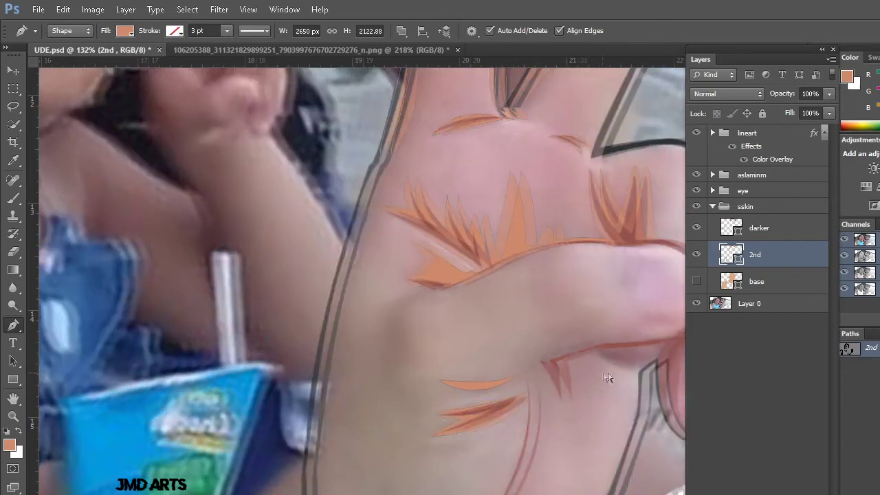
{"action": "left_click", "coordinate": [571, 351]}
{"action": "left_click_drag", "start_coordinate": [602, 367], "coordinate": [617, 369]}
{"action": "left_click", "coordinate": [649, 339]}
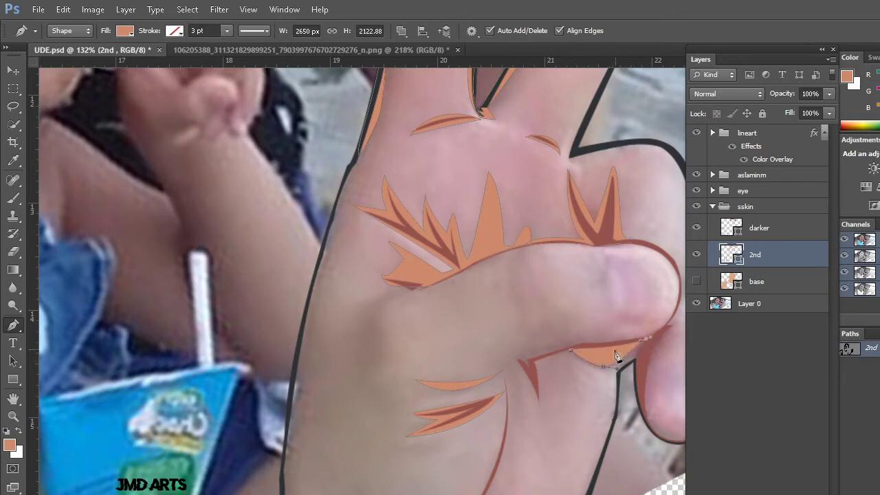
{"action": "left_click", "coordinate": [570, 351]}
Trace a thin orange sliver along the thumb's underside toward its tip, then deselect the layer
{"action": "left_click", "coordinate": [659, 328]}
{"action": "left_click", "coordinate": [601, 338]}
{"action": "left_click", "coordinate": [557, 340]}
{"action": "left_click", "coordinate": [517, 360]}
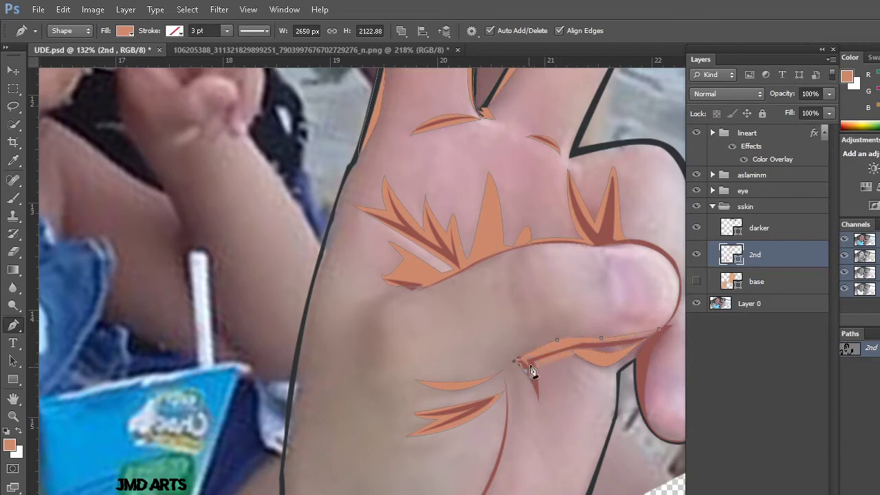
{"action": "left_click", "coordinate": [532, 363]}
{"action": "left_click_drag", "start_coordinate": [595, 346], "coordinate": [642, 341]}
{"action": "left_click", "coordinate": [664, 341]}
{"action": "scroll", "coordinate": [575, 399], "scroll_direction": "down", "scroll_amount": 3, "text": "alt"}
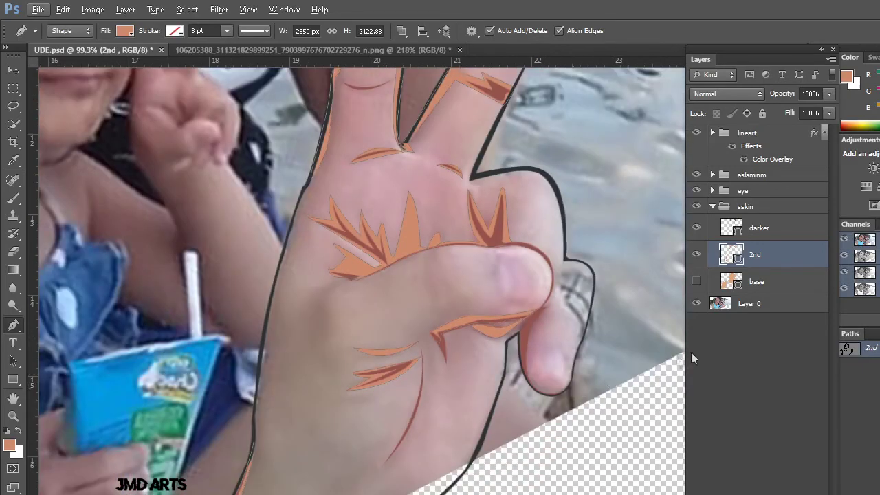
{"action": "left_click", "coordinate": [727, 347]}
Toggle the background photo's visibility off and on, then hide the flat base skin fill
{"action": "scroll", "coordinate": [609, 358], "scroll_direction": "down", "scroll_amount": 2, "text": "alt"}
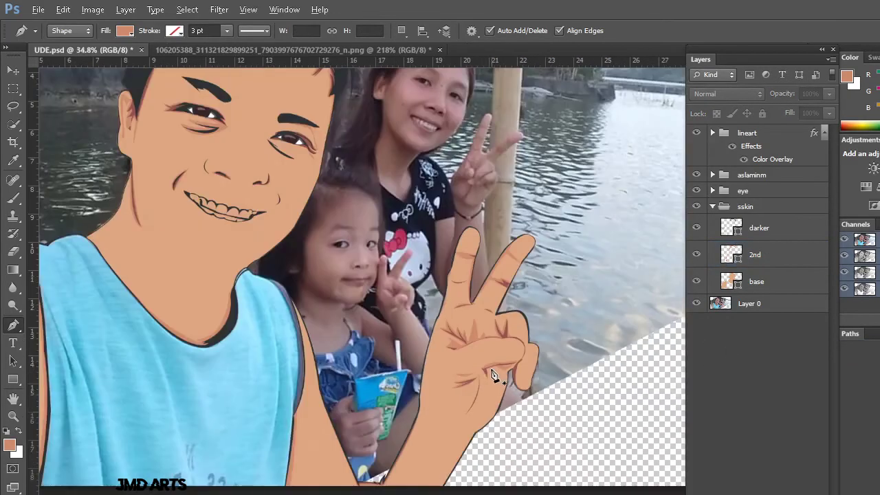
{"action": "scroll", "coordinate": [493, 375], "scroll_direction": "down", "scroll_amount": 1, "text": "alt"}
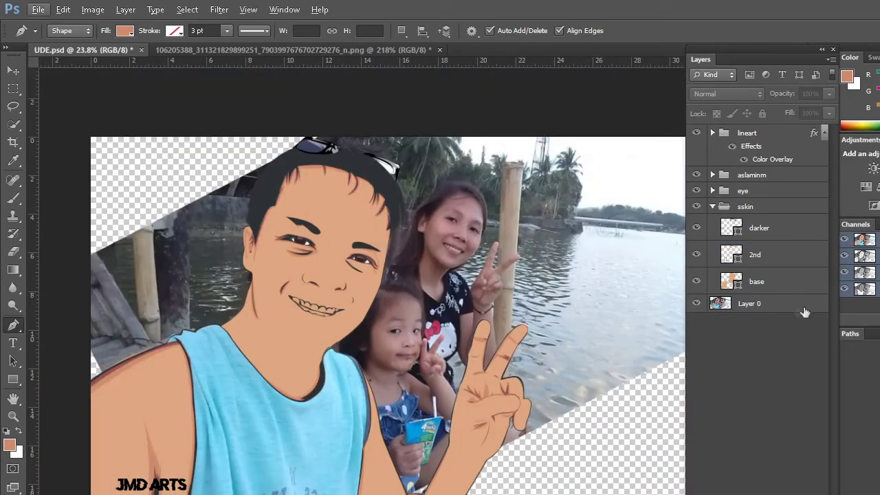
{"action": "left_click", "coordinate": [697, 303]}
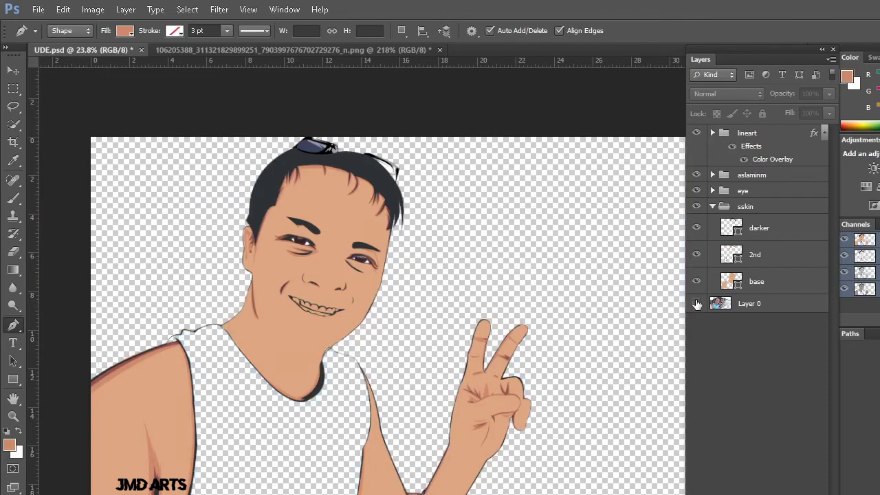
{"action": "left_click", "coordinate": [696, 304]}
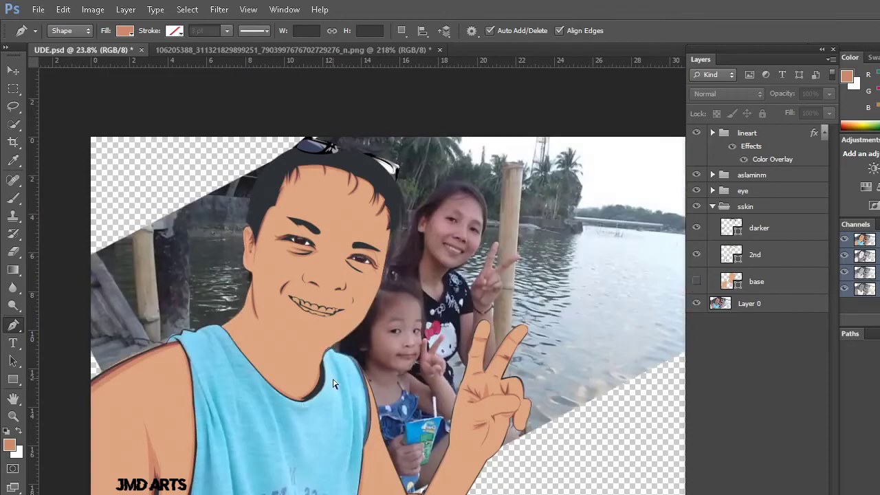
{"action": "left_click", "coordinate": [697, 281]}
Zoom into the hand and make layer 2nd the drawing target
{"action": "scroll", "coordinate": [323, 354], "scroll_direction": "up", "scroll_amount": 2}
{"action": "scroll", "coordinate": [320, 364], "scroll_direction": "up", "scroll_amount": 1}
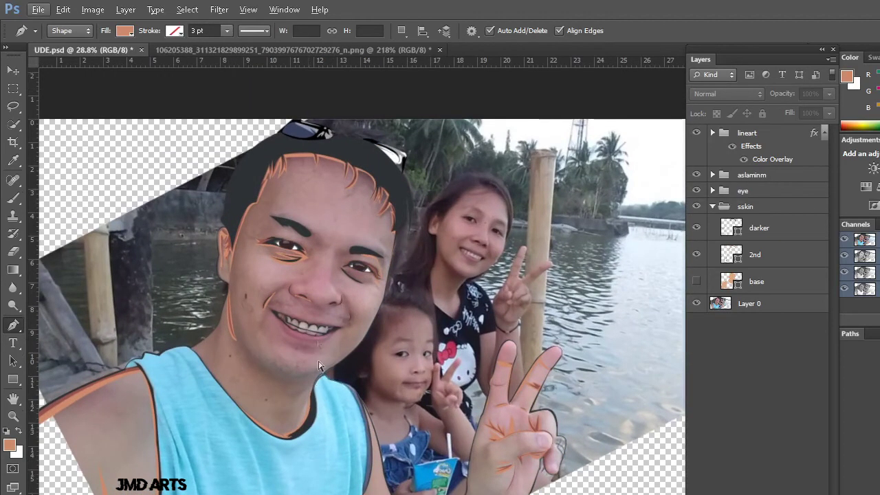
{"action": "scroll", "coordinate": [316, 385], "scroll_direction": "up", "scroll_amount": 1}
{"action": "scroll", "coordinate": [323, 393], "scroll_direction": "up", "scroll_amount": 1}
{"action": "scroll", "coordinate": [337, 385], "scroll_direction": "up", "scroll_amount": 1}
{"action": "scroll", "coordinate": [413, 399], "scroll_direction": "up", "scroll_amount": 1}
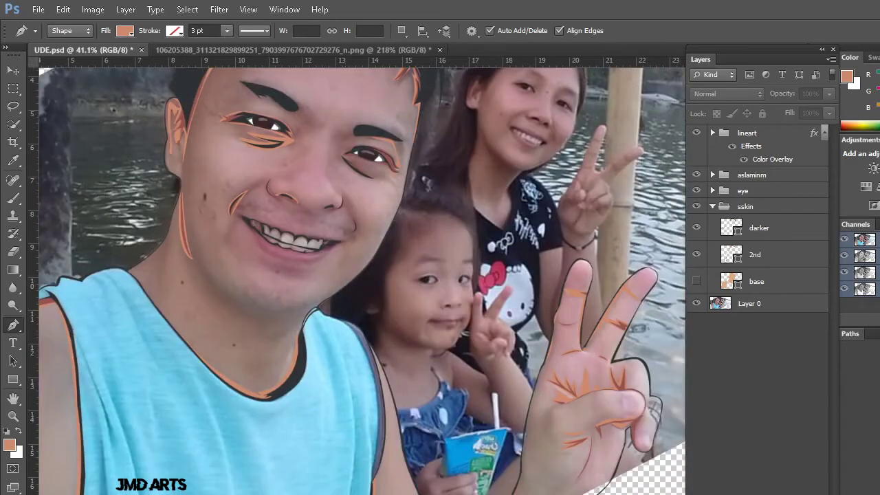
{"action": "scroll", "coordinate": [564, 434], "scroll_direction": "up", "scroll_amount": 1}
{"action": "scroll", "coordinate": [550, 437], "scroll_direction": "up", "scroll_amount": 1}
{"action": "scroll", "coordinate": [482, 447], "scroll_direction": "up", "scroll_amount": 1}
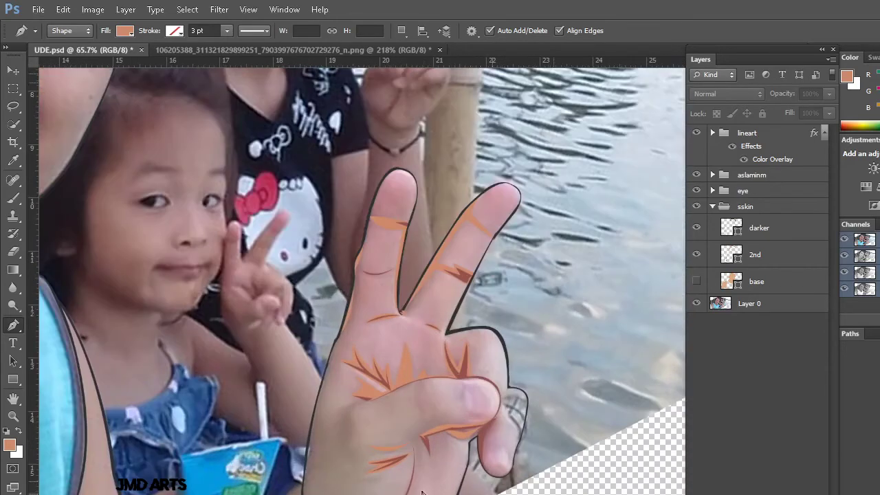
{"action": "scroll", "coordinate": [413, 465], "scroll_direction": "up", "scroll_amount": 2}
{"action": "scroll", "coordinate": [412, 461], "scroll_direction": "up", "scroll_amount": 1}
{"action": "left_click", "coordinate": [735, 254]}
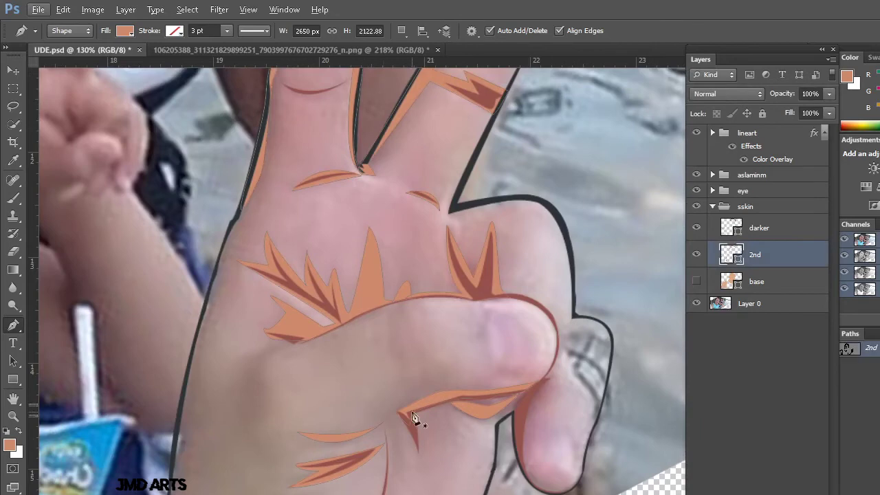
Draw a slender orange shading spike along the crease beneath the thumb on layer 2nd
{"action": "scroll", "coordinate": [413, 421], "scroll_direction": "down", "scroll_amount": 3}
{"action": "left_click", "coordinate": [390, 360]}
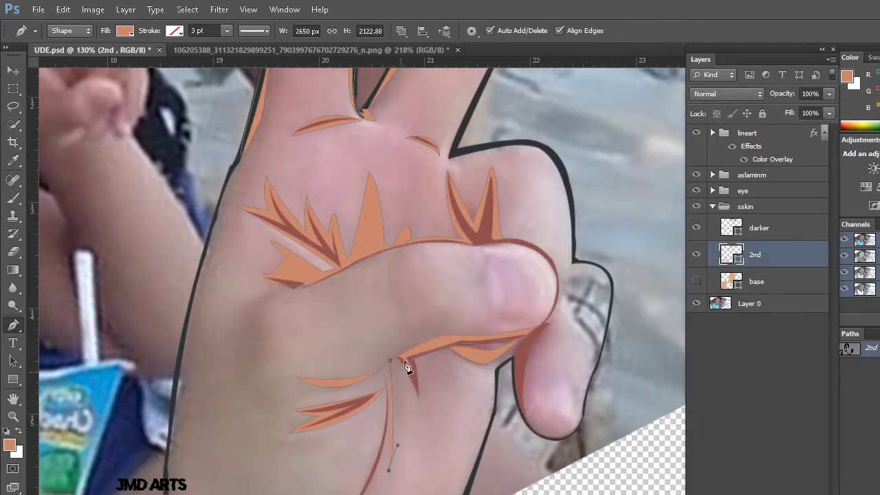
{"action": "left_click_drag", "start_coordinate": [414, 404], "coordinate": [426, 370]}
{"action": "left_click", "coordinate": [430, 342], "text": "ctrl"}
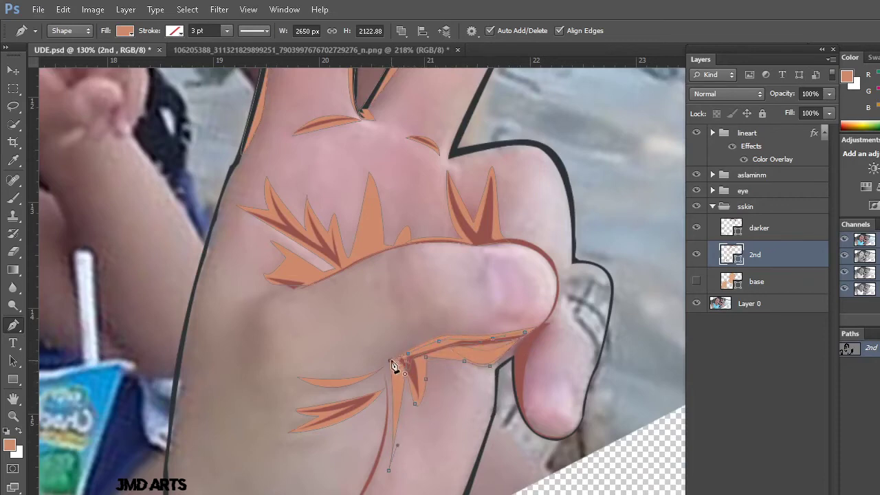
{"action": "left_click", "coordinate": [736, 361]}
Briefly show the base skin fill to check, hide it again, and reselect layer 2nd
{"action": "left_click", "coordinate": [696, 280]}
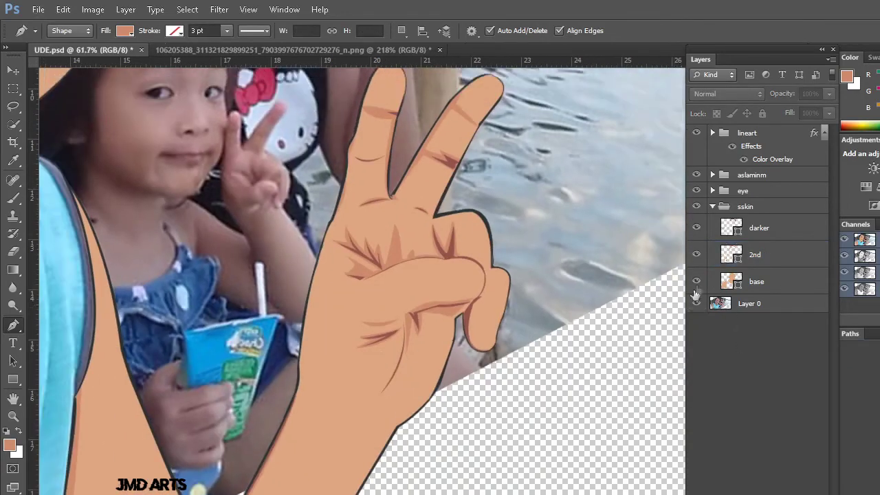
{"action": "left_click", "coordinate": [696, 280]}
{"action": "scroll", "coordinate": [507, 344], "scroll_direction": "up", "scroll_amount": 2}
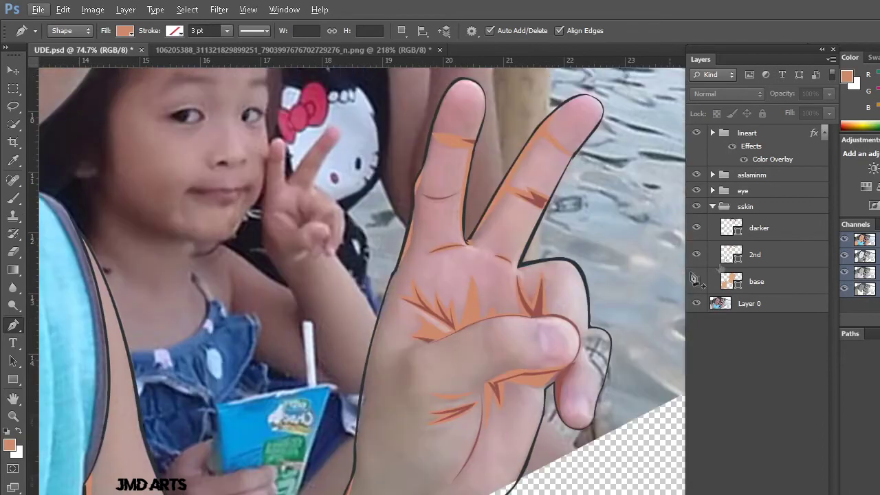
{"action": "left_click", "coordinate": [482, 361], "text": "ctrl"}
{"action": "scroll", "coordinate": [392, 275], "scroll_direction": "up", "scroll_amount": 2}
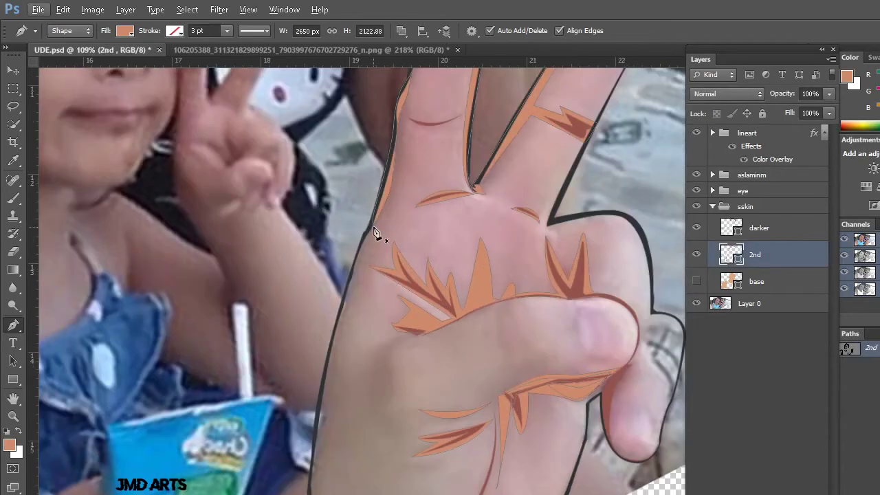
Extend the orange strip along the hand's left edge and reshape its curve
{"action": "scroll", "coordinate": [314, 309], "scroll_direction": "down", "scroll_amount": 2}
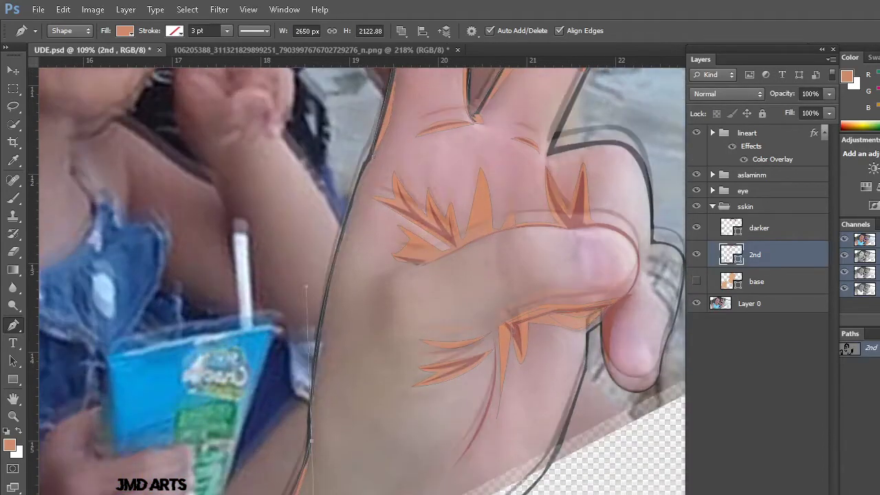
{"action": "scroll", "coordinate": [313, 310], "scroll_direction": "down", "scroll_amount": 1}
{"action": "left_click", "coordinate": [313, 409]}
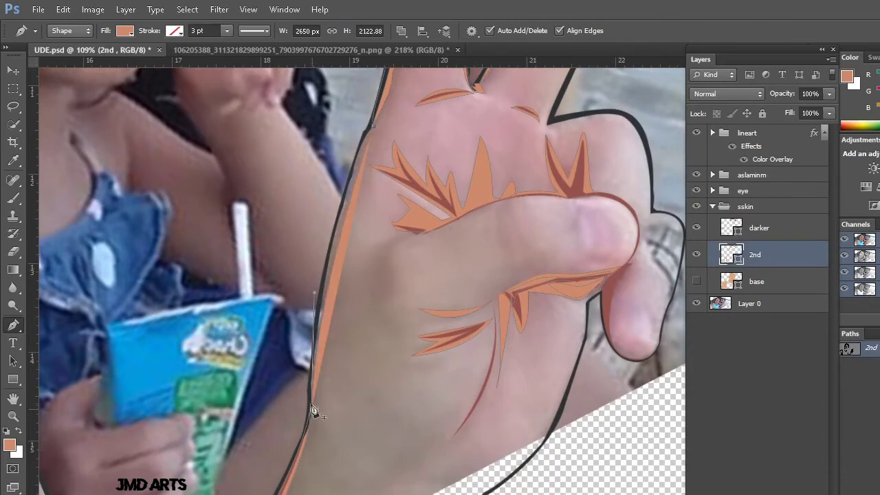
{"action": "scroll", "coordinate": [381, 189], "scroll_direction": "up", "scroll_amount": 1}
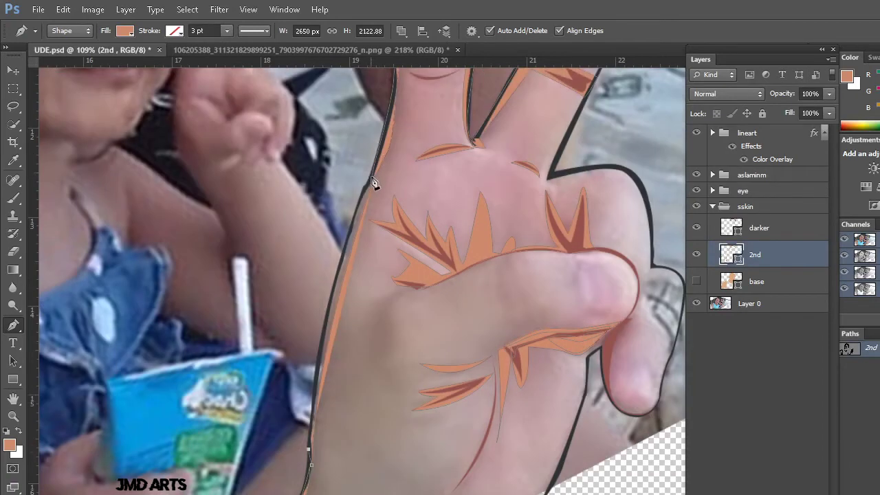
{"action": "mouse_move", "coordinate": [400, 187]}
{"action": "left_mouse_down"}
{"action": "mouse_move", "coordinate": [426, 104]}
{"action": "mouse_move", "coordinate": [421, 113]}
{"action": "left_mouse_up"}
{"action": "key", "text": "Return"}
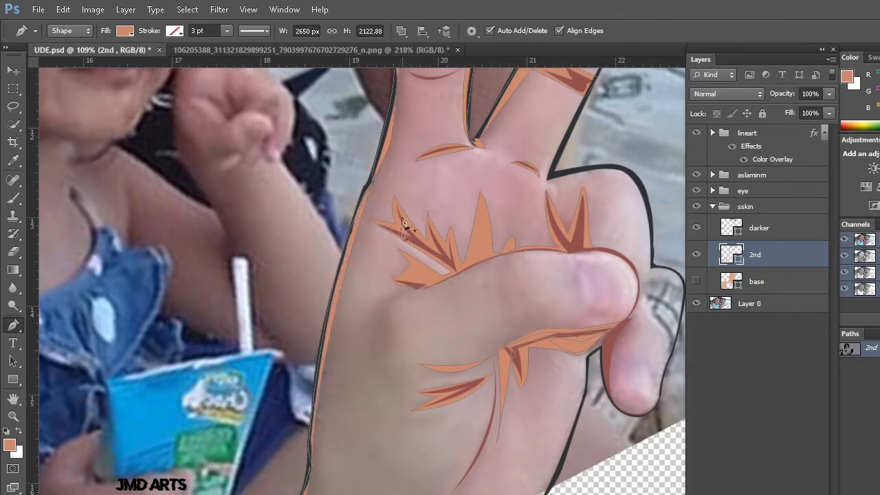
Draw a curved orange shading patch below the thumb and show the base skin fill again
{"action": "left_click", "coordinate": [411, 286]}
{"action": "left_click_drag", "start_coordinate": [440, 361], "coordinate": [467, 364]}
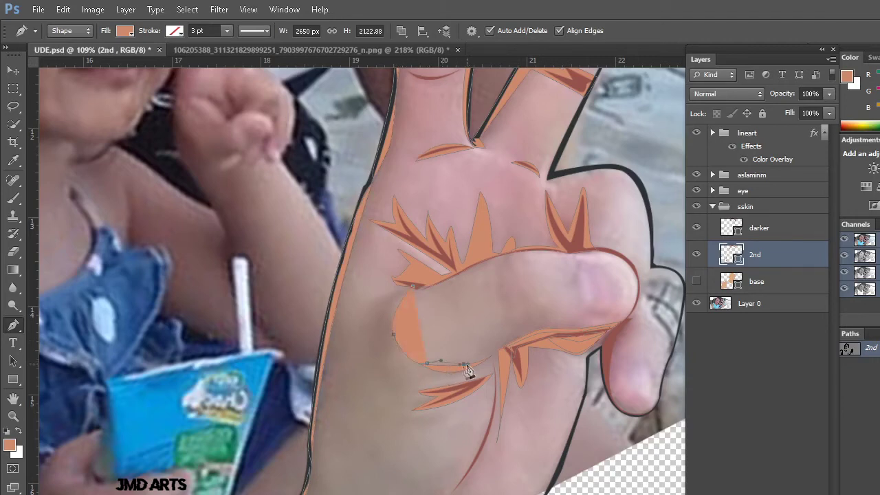
{"action": "mouse_move", "coordinate": [371, 319]}
{"action": "left_mouse_down"}
{"action": "mouse_move", "coordinate": [383, 270]}
{"action": "mouse_move", "coordinate": [429, 275]}
{"action": "left_mouse_up"}
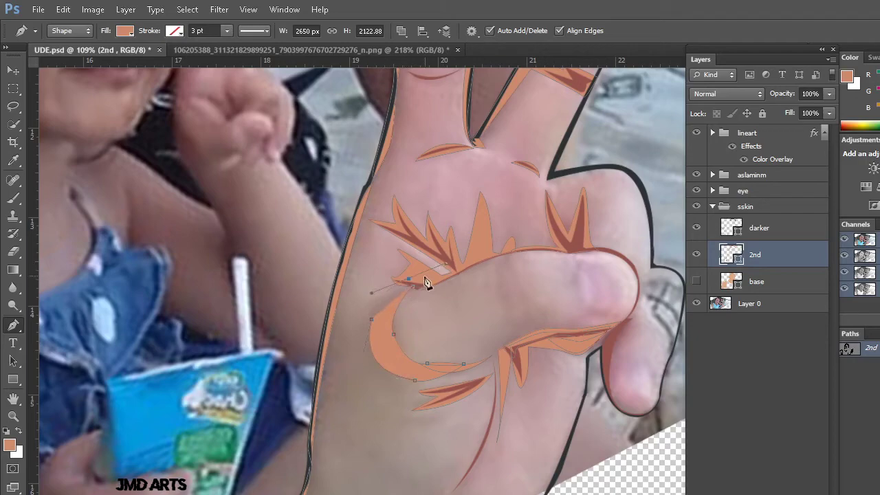
{"action": "left_click", "coordinate": [710, 323]}
{"action": "left_click", "coordinate": [696, 281]}
{"action": "scroll", "coordinate": [579, 294], "scroll_direction": "down", "scroll_amount": 4}
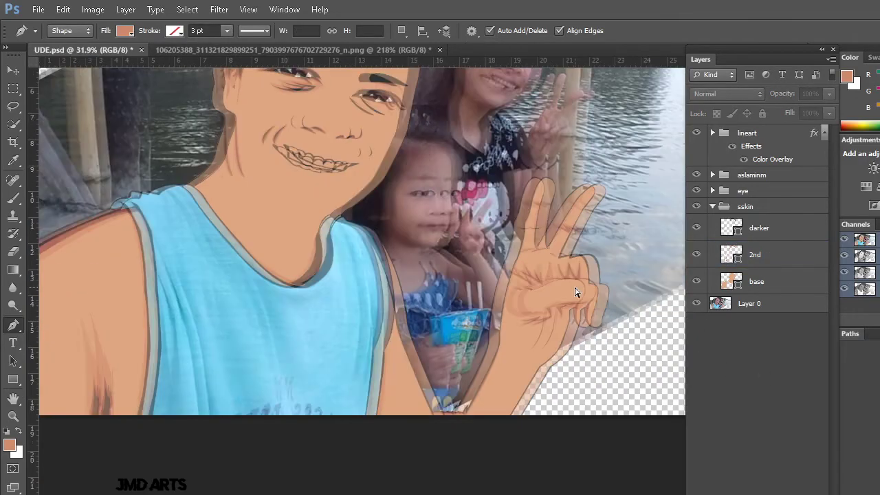
Lower layer 2nd's opacity with the slider to soften the orange shadows
{"action": "scroll", "coordinate": [577, 292], "scroll_direction": "down", "scroll_amount": 1}
{"action": "scroll", "coordinate": [577, 302], "scroll_direction": "down", "scroll_amount": 1}
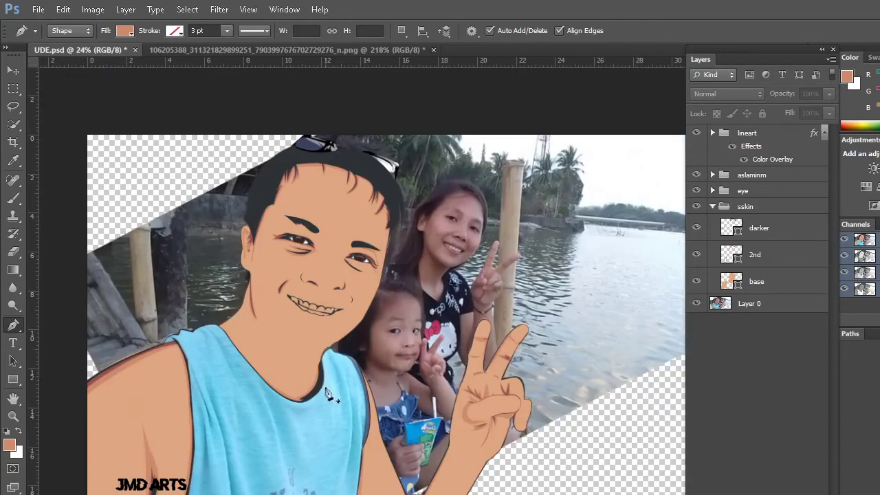
{"action": "left_click", "coordinate": [771, 256]}
{"action": "left_click", "coordinate": [829, 94]}
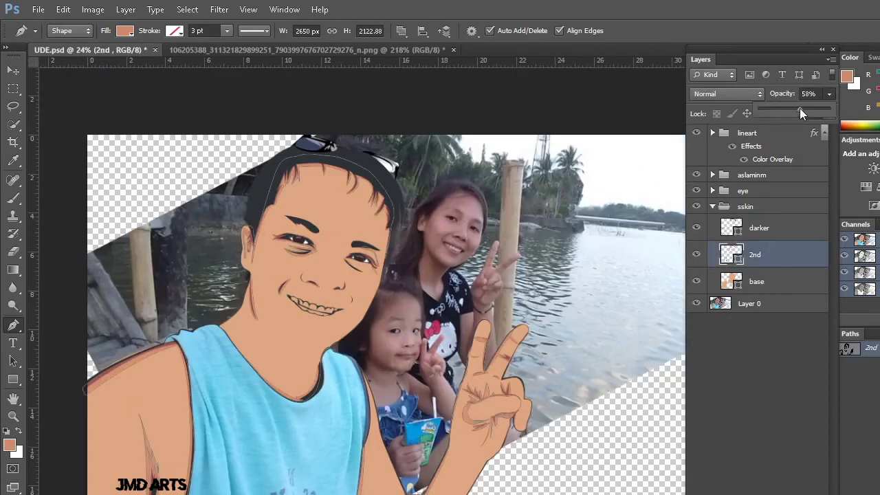
{"action": "left_click", "coordinate": [780, 321]}
{"action": "left_click", "coordinate": [780, 321]}
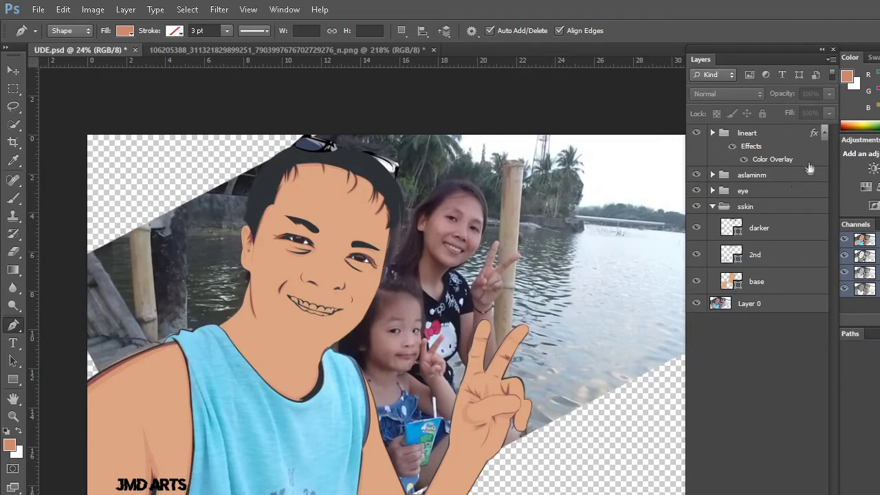
{"action": "left_click", "coordinate": [788, 228]}
{"action": "left_click", "coordinate": [784, 254]}
{"action": "left_click", "coordinate": [828, 94]}
{"action": "left_click", "coordinate": [775, 365]}
{"action": "left_click", "coordinate": [776, 364]}
{"action": "key", "text": "alt"}
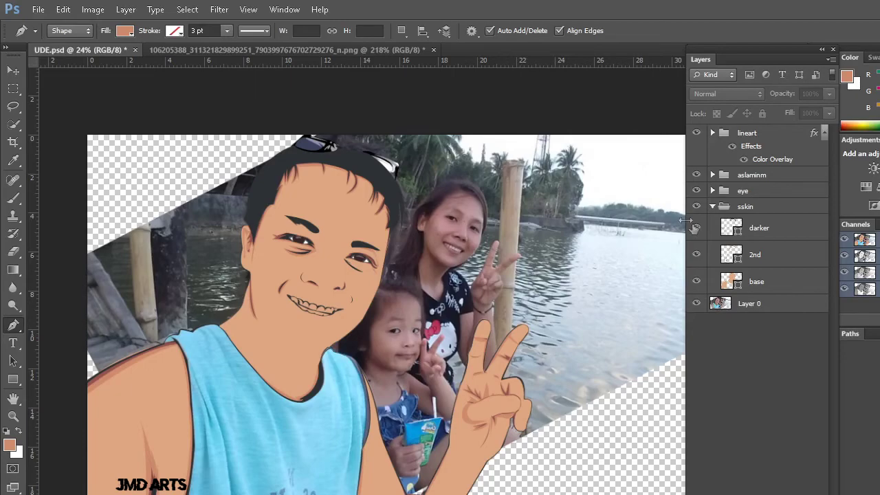
Hide the base skin fill and zoom into the face
{"action": "left_click", "coordinate": [697, 282]}
{"action": "scroll", "coordinate": [310, 292], "scroll_direction": "up", "scroll_amount": 2}
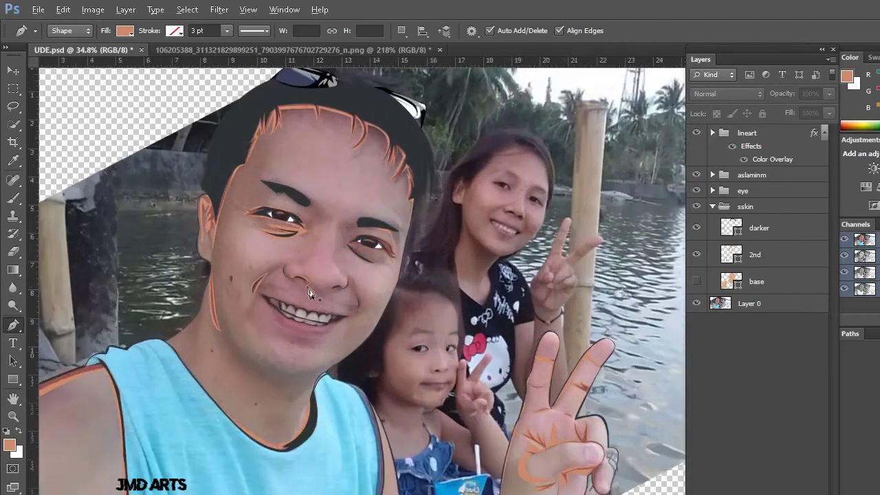
{"action": "scroll", "coordinate": [310, 292], "scroll_direction": "up", "scroll_amount": 2}
{"action": "scroll", "coordinate": [340, 365], "scroll_direction": "up", "scroll_amount": 3}
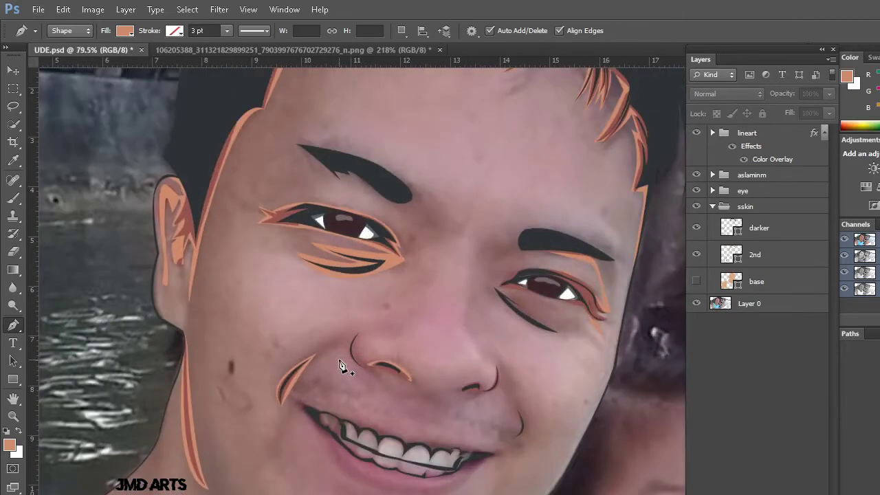
{"action": "scroll", "coordinate": [340, 365], "scroll_direction": "up", "scroll_amount": 2}
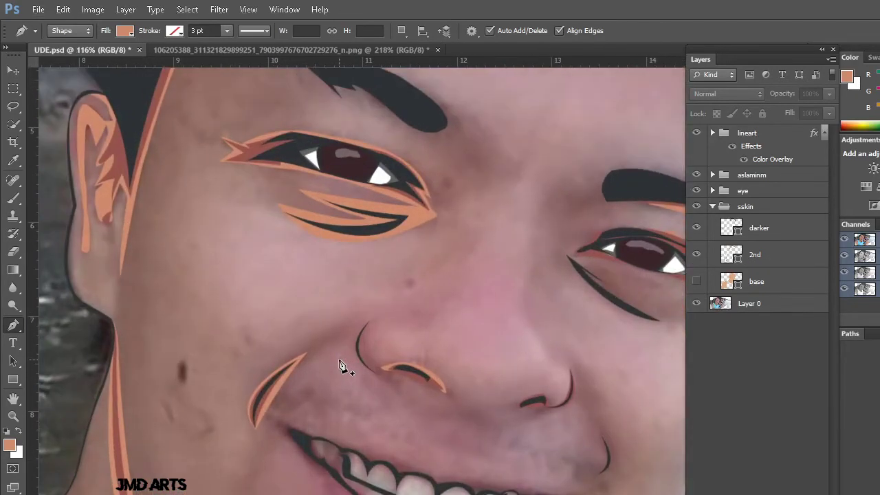
{"action": "left_click", "coordinate": [265, 49]}
{"action": "left_click", "coordinate": [9, 445]}
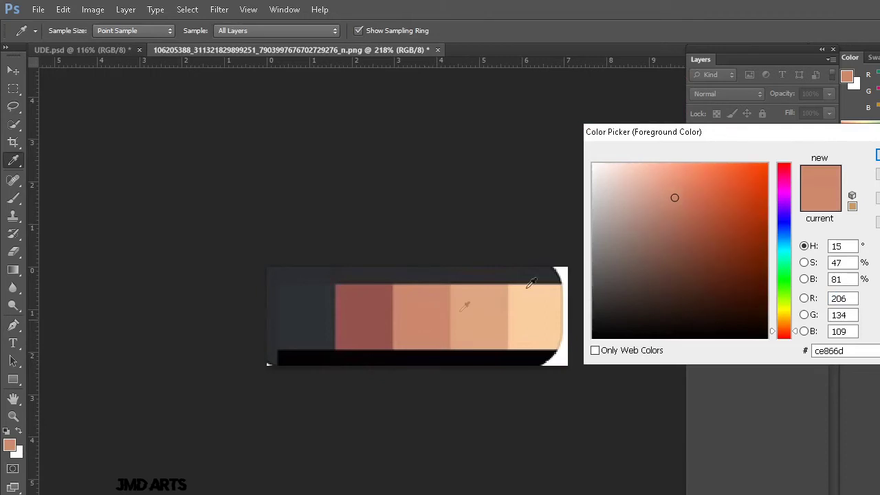
{"action": "key", "text": "Return"}
{"action": "key", "text": "p"}
{"action": "left_click", "coordinate": [118, 51]}
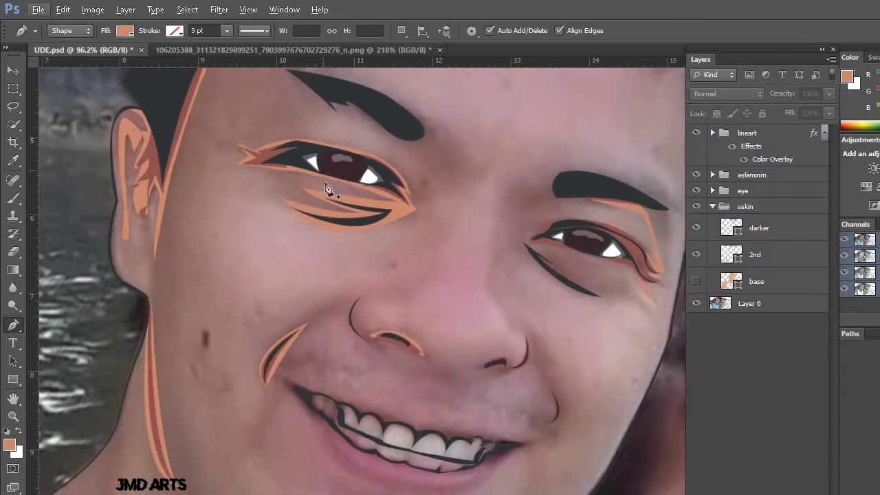
{"action": "scroll", "coordinate": [320, 198], "scroll_direction": "down", "scroll_amount": 3}
{"action": "scroll", "coordinate": [370, 305], "scroll_direction": "up", "scroll_amount": 3}
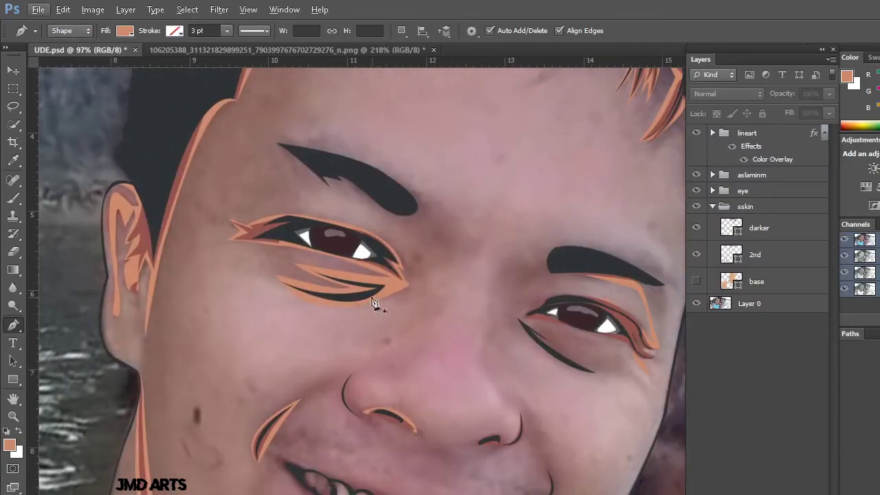
{"action": "scroll", "coordinate": [314, 337], "scroll_direction": "up", "scroll_amount": 1}
{"action": "scroll", "coordinate": [298, 353], "scroll_direction": "up", "scroll_amount": 1}
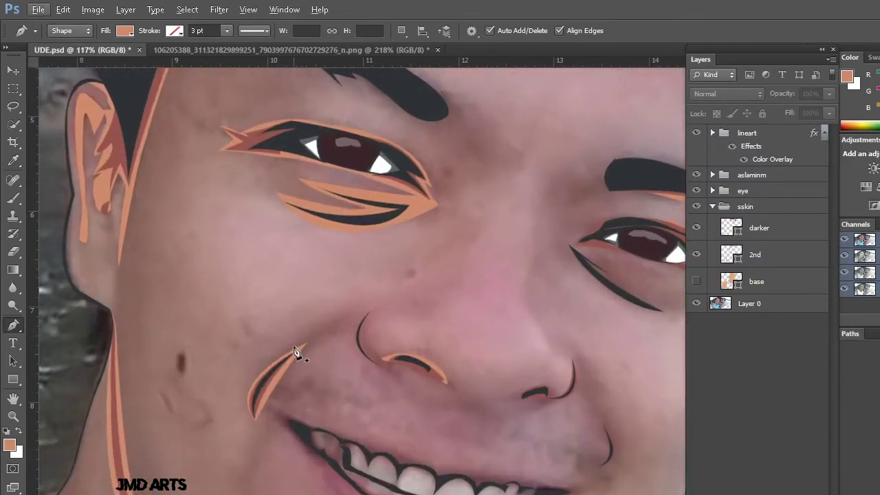
Draw an orange shading shape from the left cheek line along the base of the nose
{"action": "left_click", "coordinate": [266, 367]}
{"action": "left_click_drag", "start_coordinate": [361, 306], "coordinate": [384, 292]}
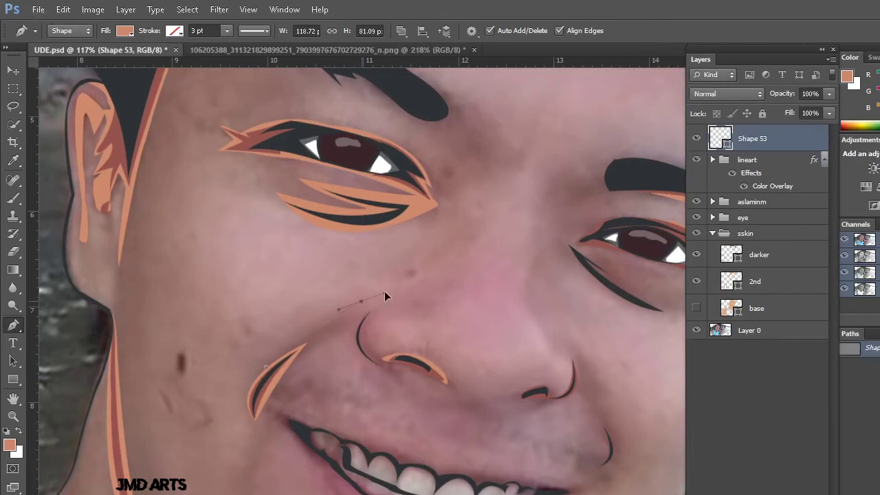
{"action": "left_click_drag", "start_coordinate": [384, 358], "coordinate": [481, 422]}
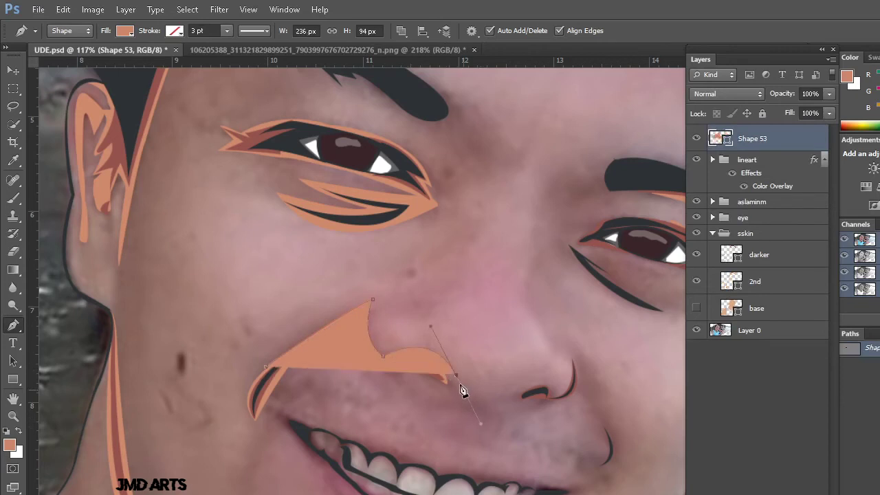
{"action": "left_click_drag", "start_coordinate": [505, 396], "coordinate": [550, 384]}
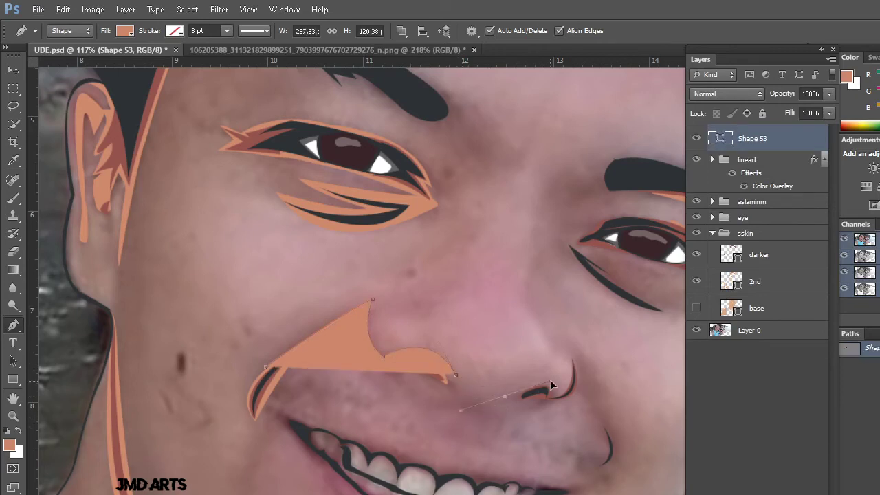
{"action": "key", "text": "ctrl+z"}
{"action": "left_click_drag", "start_coordinate": [454, 378], "coordinate": [451, 372]}
{"action": "key", "text": "Return"}
{"action": "key", "text": "ctrl+z"}
{"action": "left_click_drag", "start_coordinate": [519, 390], "coordinate": [571, 362]}
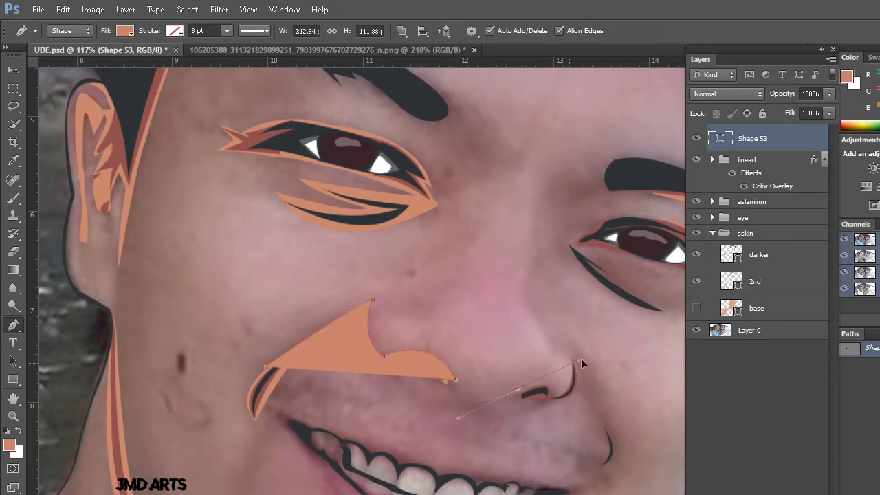
{"action": "left_click", "coordinate": [520, 390], "text": "alt"}
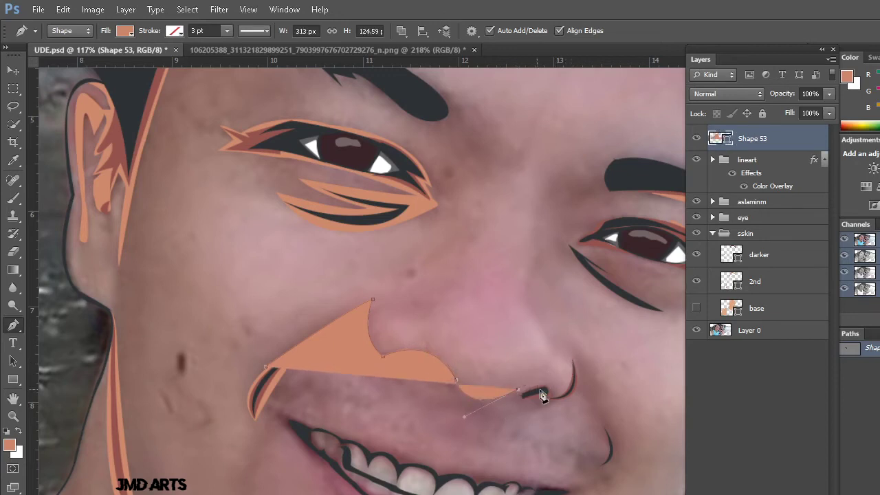
{"action": "left_click_drag", "start_coordinate": [556, 417], "coordinate": [556, 413]}
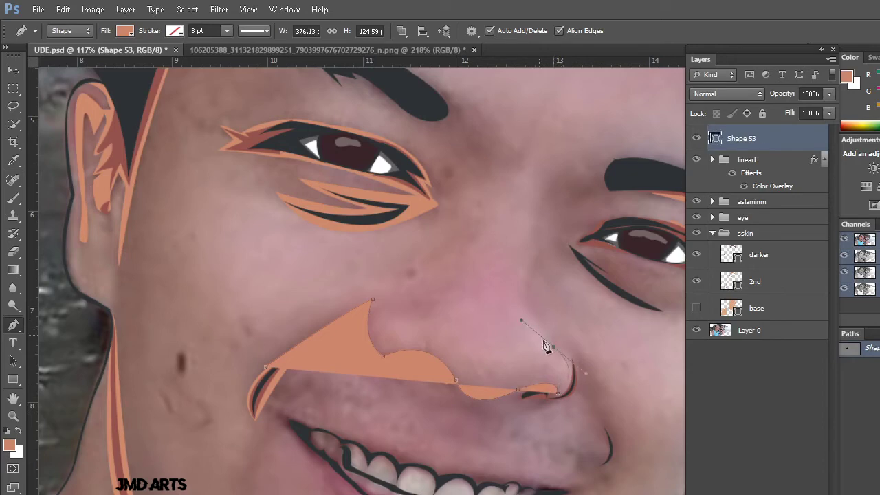
{"action": "left_click", "coordinate": [554, 348]}
Curve the shape around the right nostril, close it, and move it into the sskin group above base
{"action": "left_click_drag", "start_coordinate": [550, 195], "coordinate": [495, 173]}
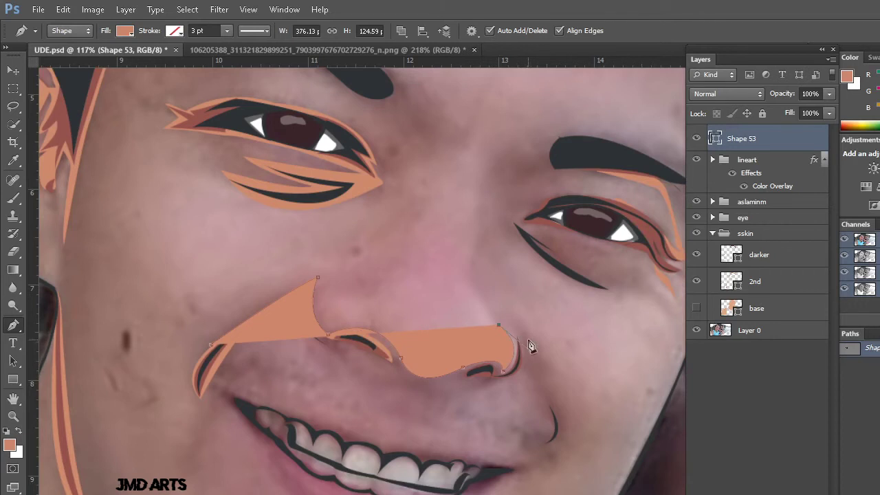
{"action": "left_click_drag", "start_coordinate": [517, 392], "coordinate": [513, 405]}
{"action": "left_click_drag", "start_coordinate": [476, 382], "coordinate": [401, 386]}
{"action": "left_click_drag", "start_coordinate": [364, 356], "coordinate": [307, 351]}
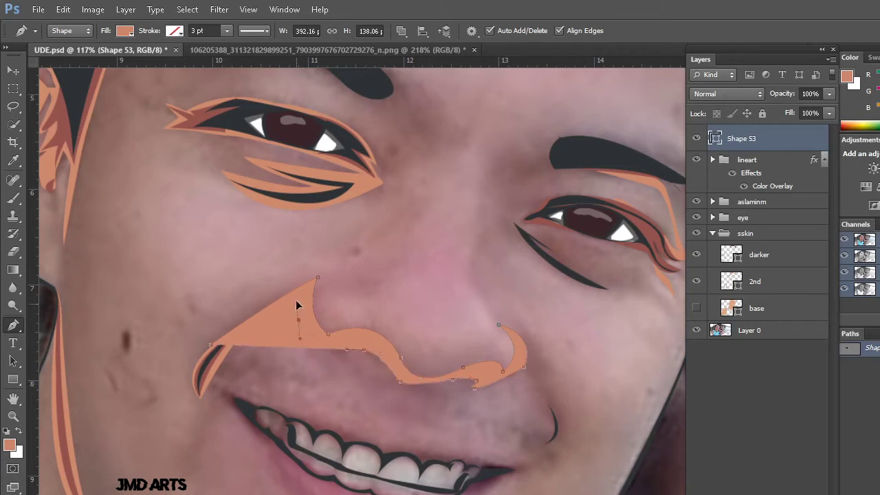
{"action": "left_click_drag", "start_coordinate": [300, 314], "coordinate": [301, 326]}
{"action": "mouse_move", "coordinate": [202, 390]}
{"action": "left_mouse_down"}
{"action": "mouse_move", "coordinate": [191, 416]}
{"action": "mouse_move", "coordinate": [197, 403]}
{"action": "left_mouse_up"}
{"action": "left_click", "coordinate": [208, 345]}
{"action": "left_click_drag", "start_coordinate": [748, 140], "coordinate": [757, 294]}
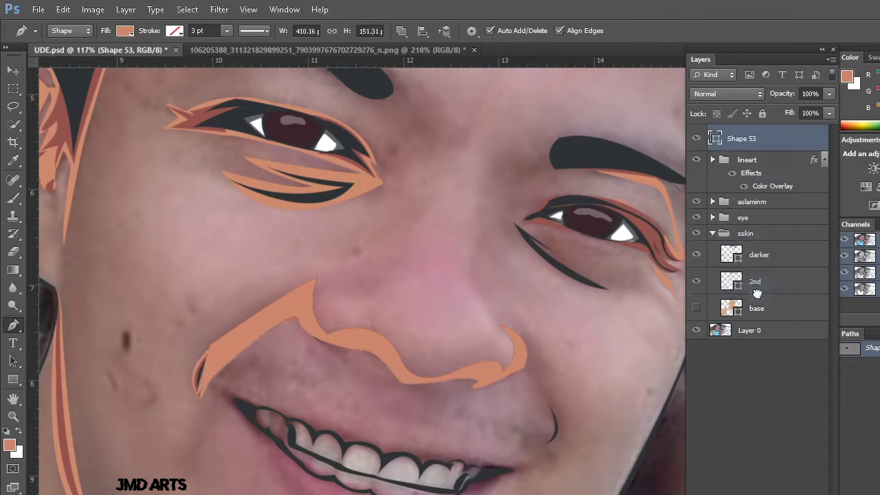
{"action": "scroll", "coordinate": [550, 319], "scroll_direction": "down", "scroll_amount": 2}
Rename the Shape 53 layer to 2nd
{"action": "double_click", "coordinate": [751, 284]}
{"action": "type", "text": "2nd"}
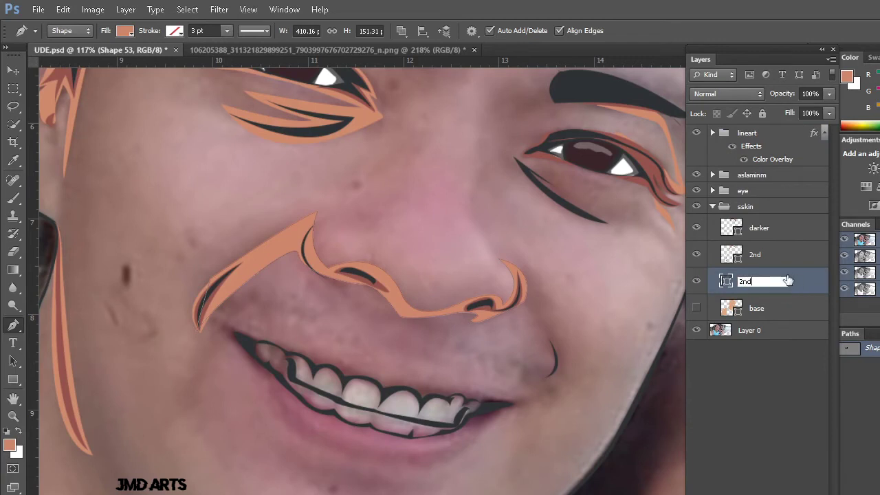
{"action": "key", "text": "Return"}
Add an orange smile-line shape from the right nostril down beside the mouth
{"action": "scroll", "coordinate": [581, 279], "scroll_direction": "down", "scroll_amount": 1}
{"action": "scroll", "coordinate": [486, 291], "scroll_direction": "right", "scroll_amount": 1}
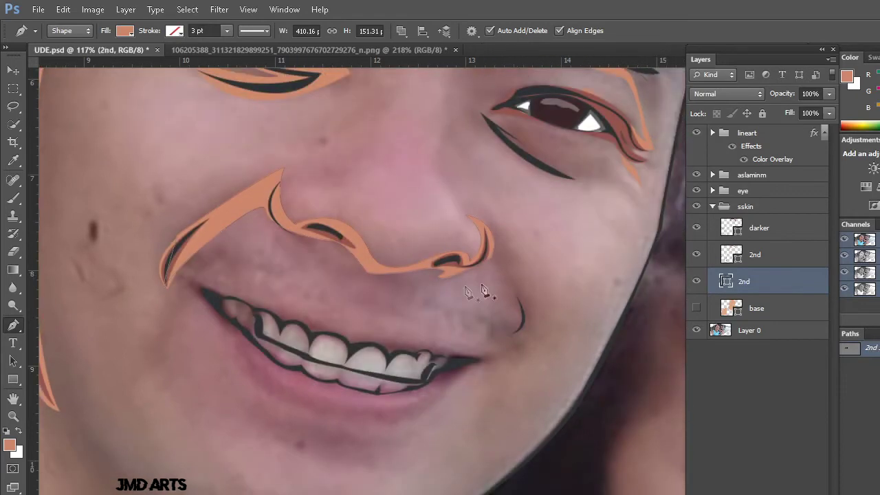
{"action": "scroll", "coordinate": [520, 312], "scroll_direction": "up", "scroll_amount": 1}
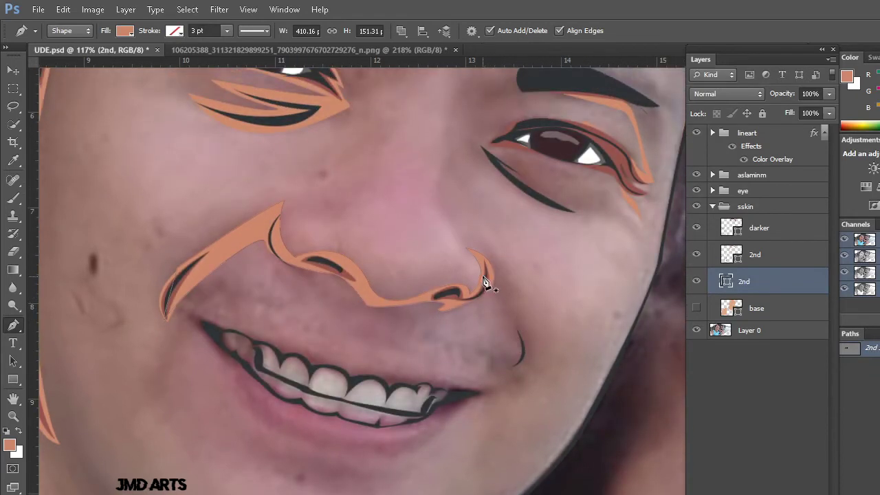
{"action": "left_click", "coordinate": [521, 353]}
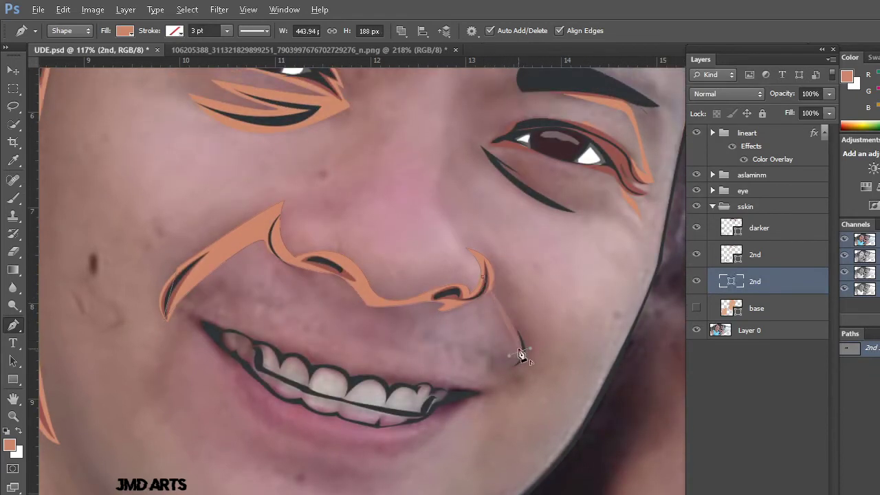
{"action": "left_click_drag", "start_coordinate": [493, 354], "coordinate": [527, 360]}
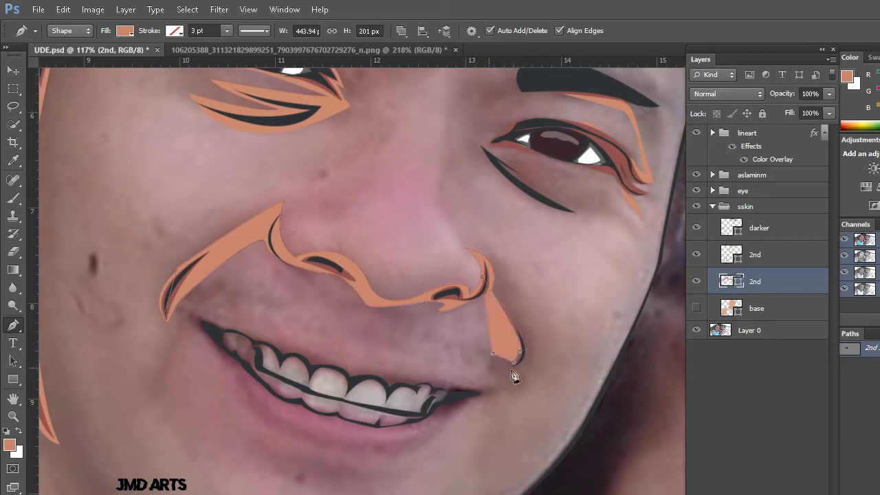
{"action": "left_click_drag", "start_coordinate": [473, 250], "coordinate": [483, 285]}
{"action": "key", "text": "Return"}
{"action": "scroll", "coordinate": [506, 305], "scroll_direction": "down", "scroll_amount": 3}
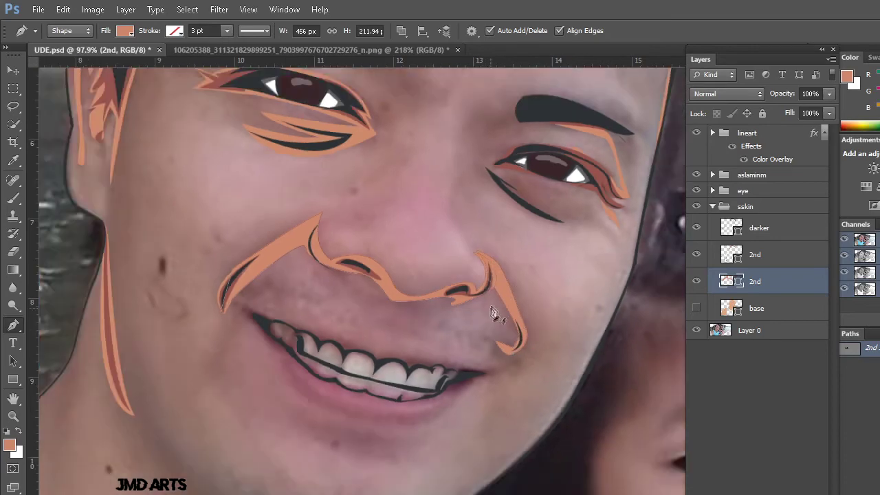
{"action": "scroll", "coordinate": [495, 309], "scroll_direction": "up", "scroll_amount": 2}
{"action": "scroll", "coordinate": [481, 251], "scroll_direction": "up", "scroll_amount": 2}
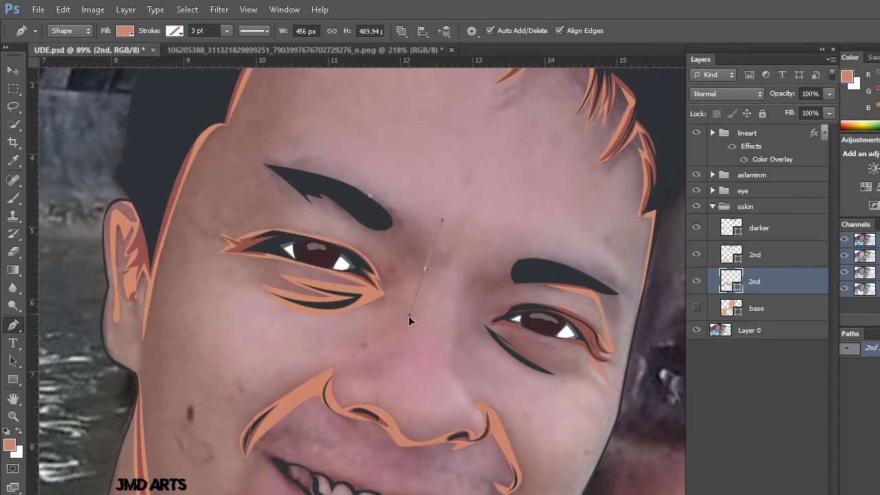
Close the brow-to-nose shape at the nostril and lower the layer opacity to 0%
{"action": "left_click", "coordinate": [425, 268], "text": "alt"}
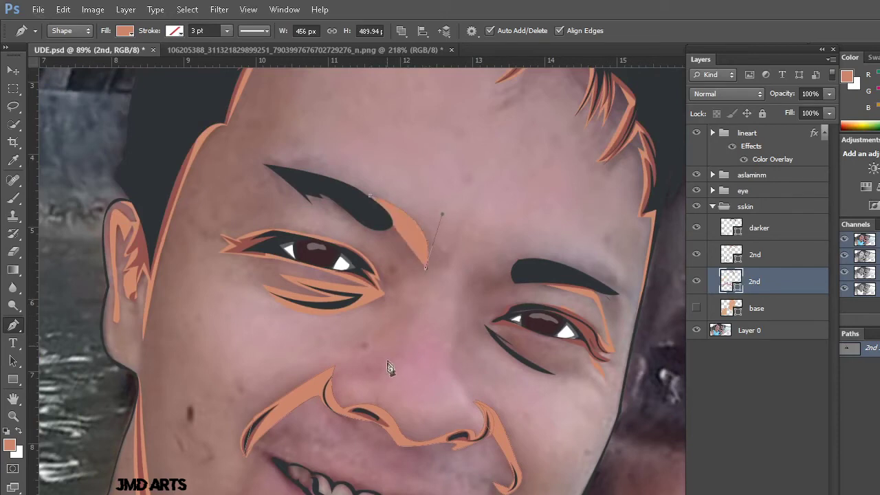
{"action": "left_click", "coordinate": [328, 395]}
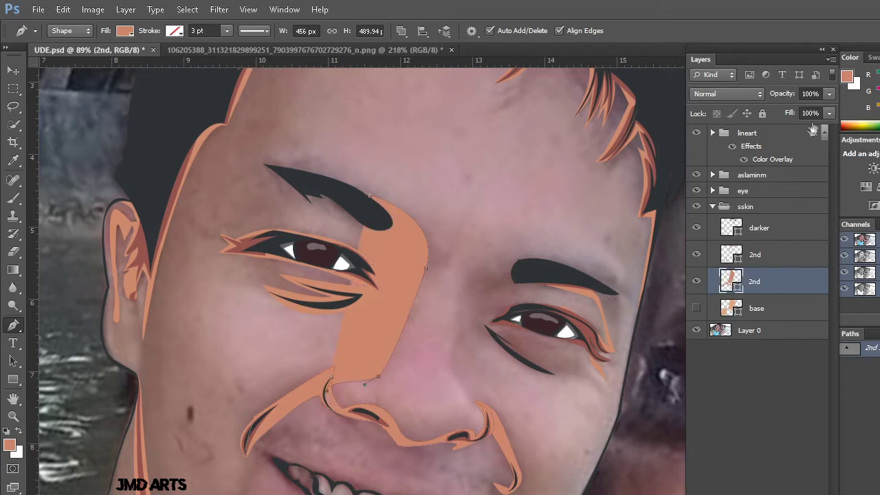
{"action": "left_click", "coordinate": [829, 112]}
{"action": "left_click_drag", "start_coordinate": [787, 108], "coordinate": [752, 107]}
Trace a path from the nostril around the left eye to the eyebrow's left tip
{"action": "left_click_drag", "start_coordinate": [328, 373], "coordinate": [379, 311]}
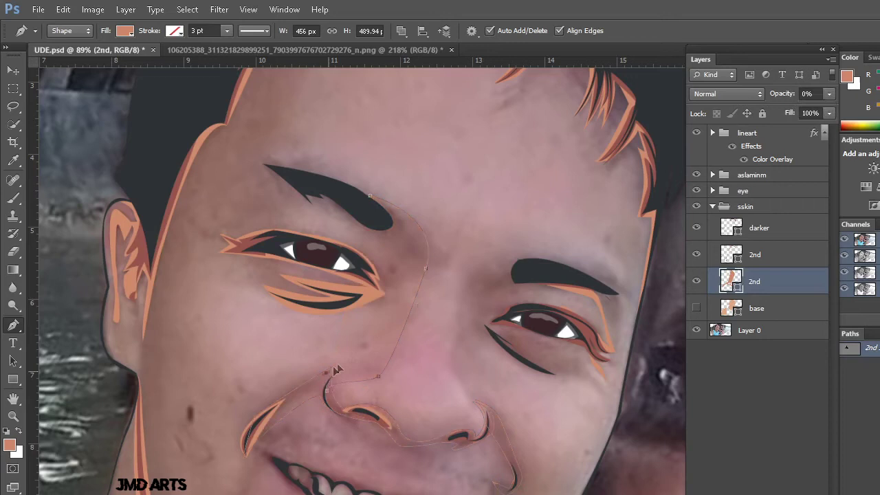
{"action": "left_click_drag", "start_coordinate": [288, 307], "coordinate": [275, 301]}
{"action": "left_click", "coordinate": [241, 254]}
{"action": "left_click_drag", "start_coordinate": [371, 276], "coordinate": [348, 252]}
{"action": "left_click_drag", "start_coordinate": [330, 178], "coordinate": [341, 183]}
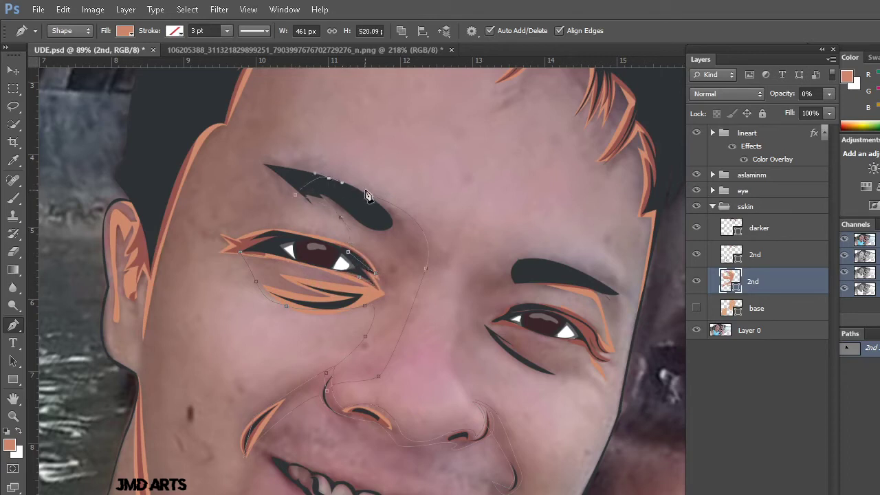
{"action": "left_click_drag", "start_coordinate": [261, 165], "coordinate": [278, 169]}
{"action": "key", "text": "Return"}
Start a new path at the right eyebrow tip, curving down to the nose bottom
{"action": "scroll", "coordinate": [614, 273], "scroll_direction": "down", "scroll_amount": 1}
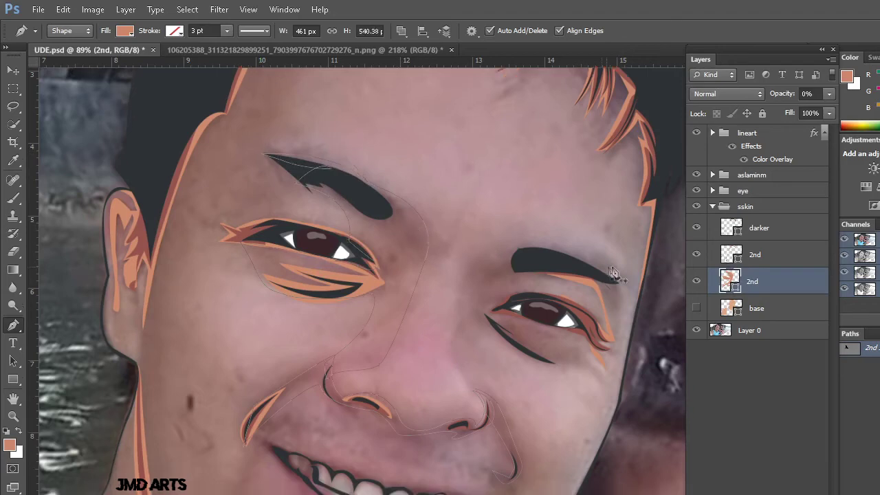
{"action": "left_click", "coordinate": [616, 269]}
{"action": "left_click_drag", "start_coordinate": [460, 273], "coordinate": [437, 353]}
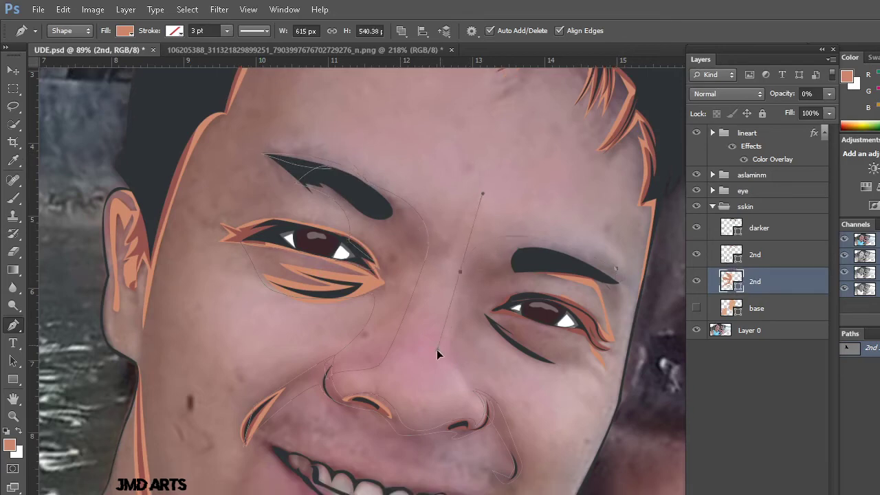
{"action": "left_click", "coordinate": [460, 272], "text": "alt"}
{"action": "left_click", "coordinate": [461, 274], "text": "alt"}
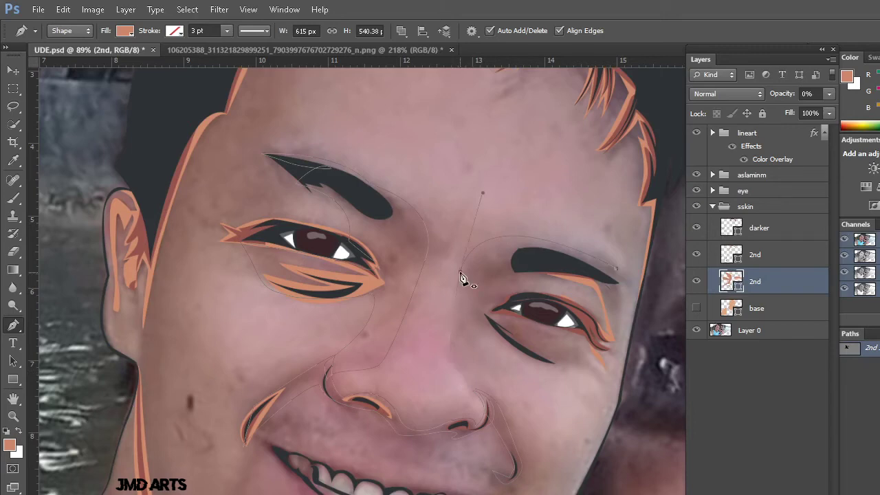
{"action": "left_click", "coordinate": [450, 362], "text": "alt"}
{"action": "left_click_drag", "start_coordinate": [480, 401], "coordinate": [483, 411]}
{"action": "left_click", "coordinate": [496, 406], "text": "alt"}
Continue the path up beside the nose, under the right eye, to the eyebrow's end
{"action": "left_click_drag", "start_coordinate": [484, 325], "coordinate": [484, 306]}
{"action": "left_click", "coordinate": [485, 325], "text": "alt"}
{"action": "left_click_drag", "start_coordinate": [583, 368], "coordinate": [658, 360]}
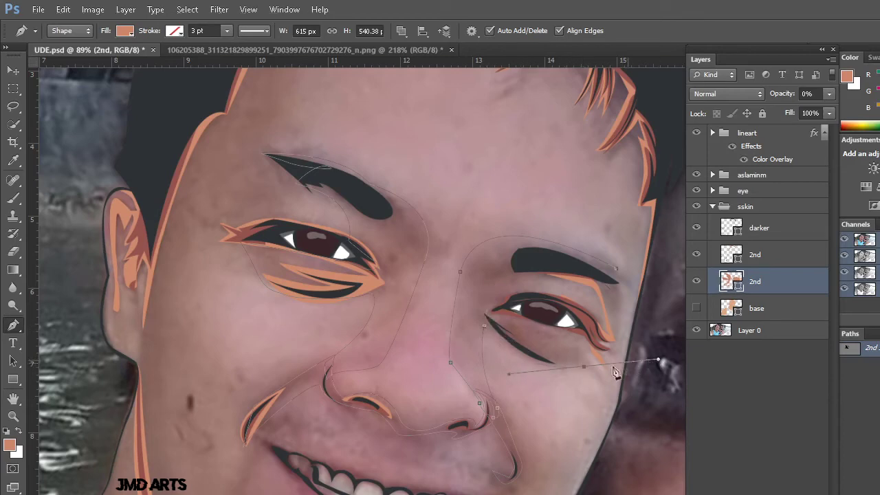
{"action": "left_click", "coordinate": [584, 367], "text": "alt"}
{"action": "left_click", "coordinate": [608, 358]}
{"action": "left_click", "coordinate": [623, 348]}
{"action": "left_click_drag", "start_coordinate": [618, 280], "coordinate": [615, 267]}
Draw and close a small shading path along the left cheek to the mouth corner
{"action": "scroll", "coordinate": [550, 296], "scroll_direction": "down", "scroll_amount": 1}
{"action": "scroll", "coordinate": [502, 341], "scroll_direction": "down", "scroll_amount": 3}
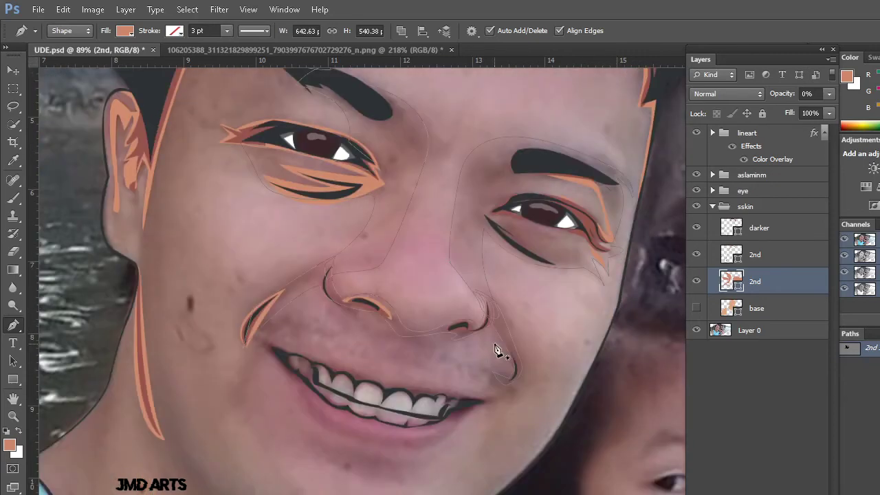
{"action": "scroll", "coordinate": [481, 350], "scroll_direction": "down", "scroll_amount": 2}
{"action": "scroll", "coordinate": [418, 350], "scroll_direction": "left", "scroll_amount": 2}
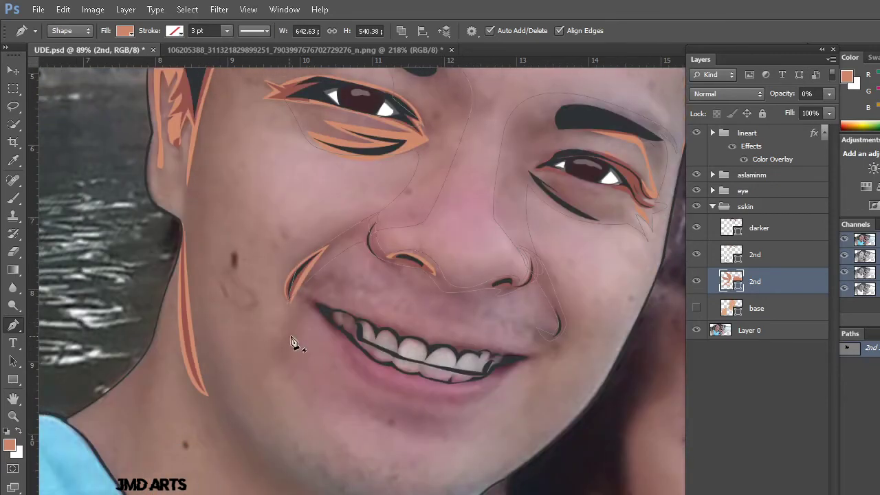
{"action": "left_click", "coordinate": [319, 301]}
{"action": "left_click_drag", "start_coordinate": [292, 386], "coordinate": [297, 396]}
{"action": "left_click_drag", "start_coordinate": [319, 309], "coordinate": [345, 309]}
{"action": "left_click", "coordinate": [291, 298]}
Start a path at the right mouth corner and sweep it along the chin and jawline
{"action": "scroll", "coordinate": [537, 351], "scroll_direction": "down", "scroll_amount": 1}
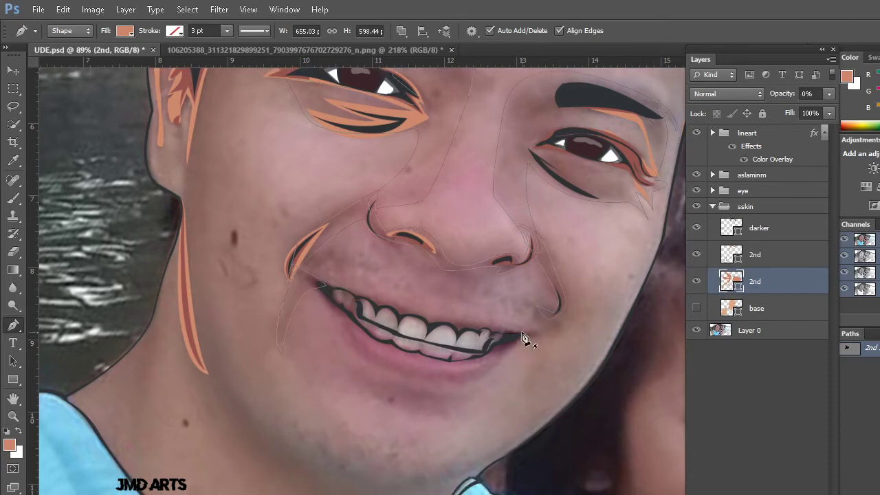
{"action": "left_click_drag", "start_coordinate": [518, 334], "coordinate": [554, 325]}
{"action": "scroll", "coordinate": [418, 408], "scroll_direction": "down", "scroll_amount": 4}
{"action": "scroll", "coordinate": [419, 406], "scroll_direction": "down", "scroll_amount": 3}
{"action": "scroll", "coordinate": [419, 409], "scroll_direction": "up", "scroll_amount": 1}
{"action": "scroll", "coordinate": [269, 344], "scroll_direction": "up", "scroll_amount": 5}
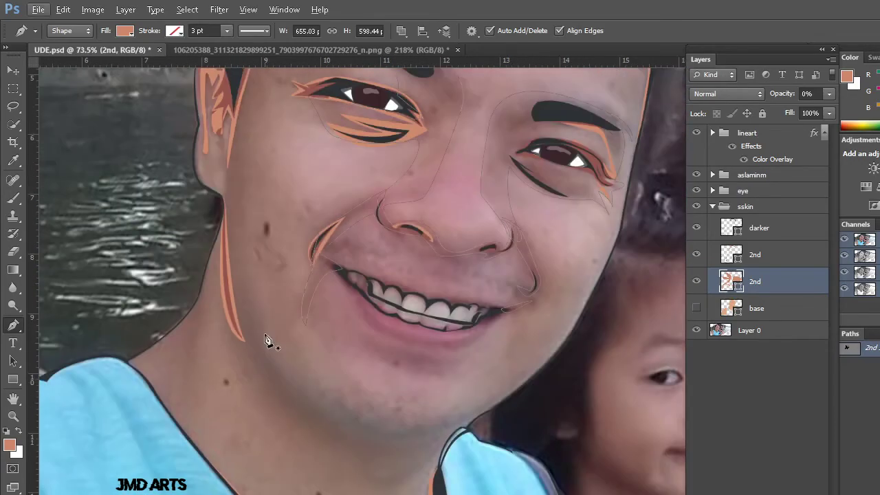
{"action": "scroll", "coordinate": [248, 275], "scroll_direction": "left", "scroll_amount": 2}
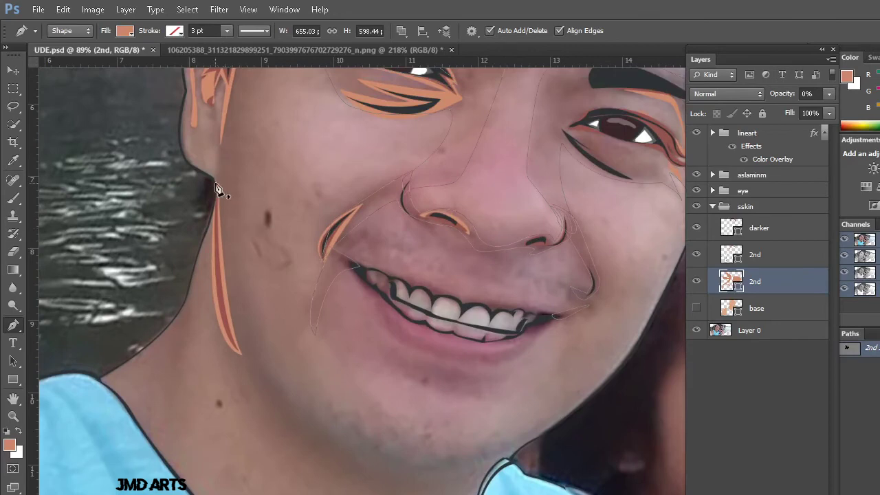
{"action": "left_click", "coordinate": [520, 449]}
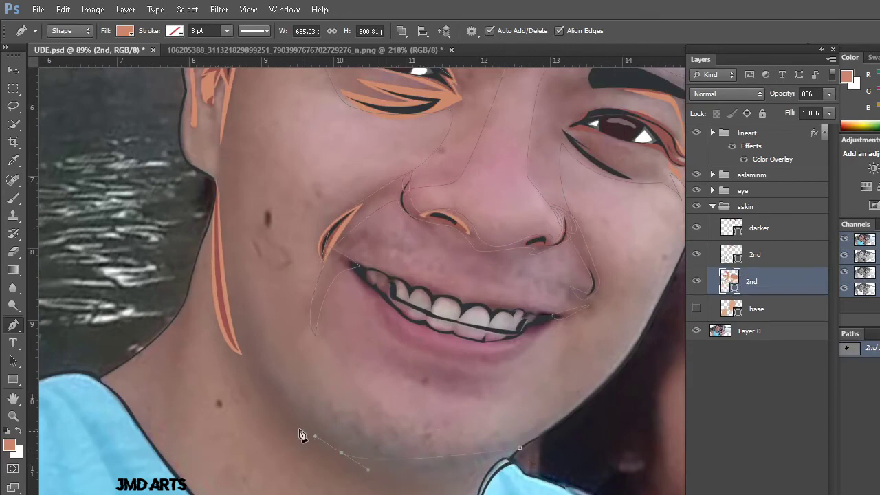
{"action": "left_click_drag", "start_coordinate": [355, 458], "coordinate": [291, 429]}
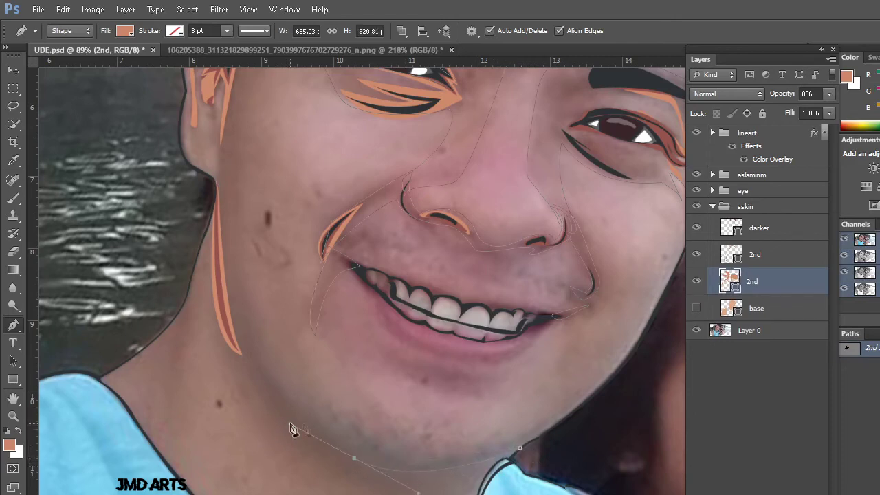
{"action": "left_click_drag", "start_coordinate": [248, 337], "coordinate": [245, 313]}
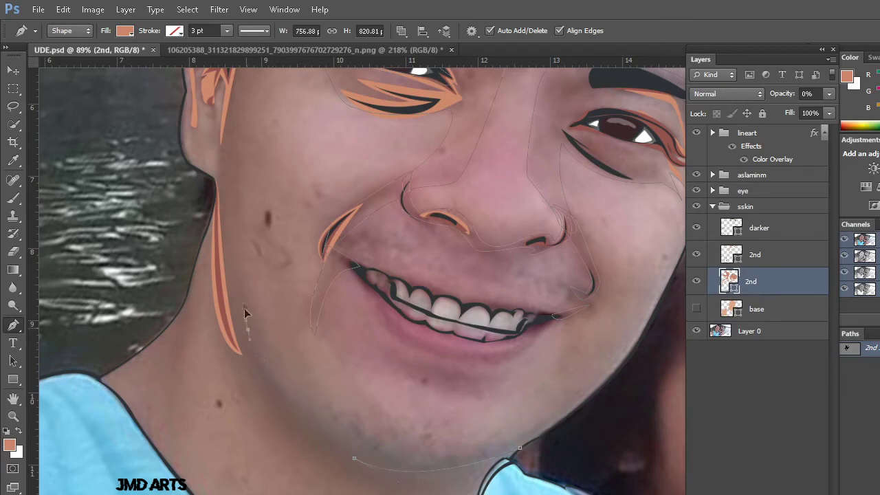
{"action": "mouse_move", "coordinate": [231, 251]}
{"action": "left_mouse_down"}
{"action": "mouse_move", "coordinate": [223, 235]}
{"action": "mouse_move", "coordinate": [226, 243]}
{"action": "left_mouse_up"}
{"action": "left_click", "coordinate": [247, 331], "text": "alt"}
Extend the outline up the left cheek edge toward the outer eye corner
{"action": "scroll", "coordinate": [244, 232], "scroll_direction": "up", "scroll_amount": 2}
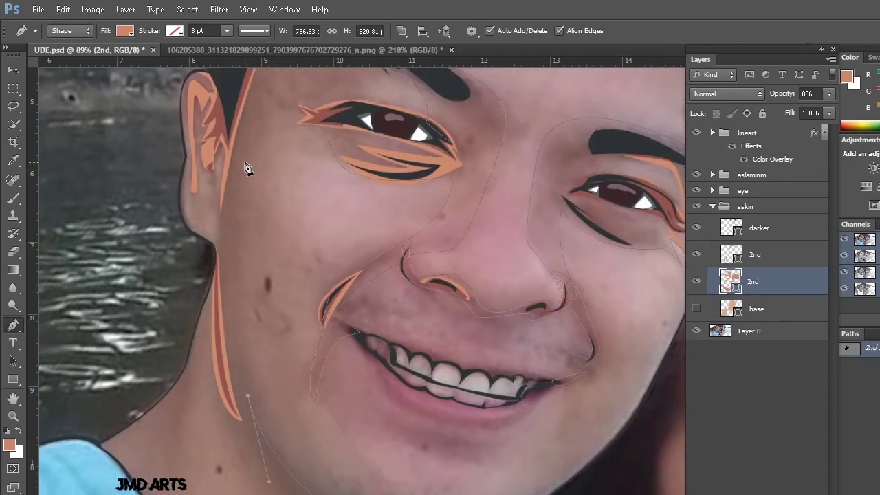
{"action": "left_click_drag", "start_coordinate": [245, 229], "coordinate": [253, 194]}
{"action": "left_click", "coordinate": [244, 229], "text": "alt"}
{"action": "left_click_drag", "start_coordinate": [277, 185], "coordinate": [273, 112]}
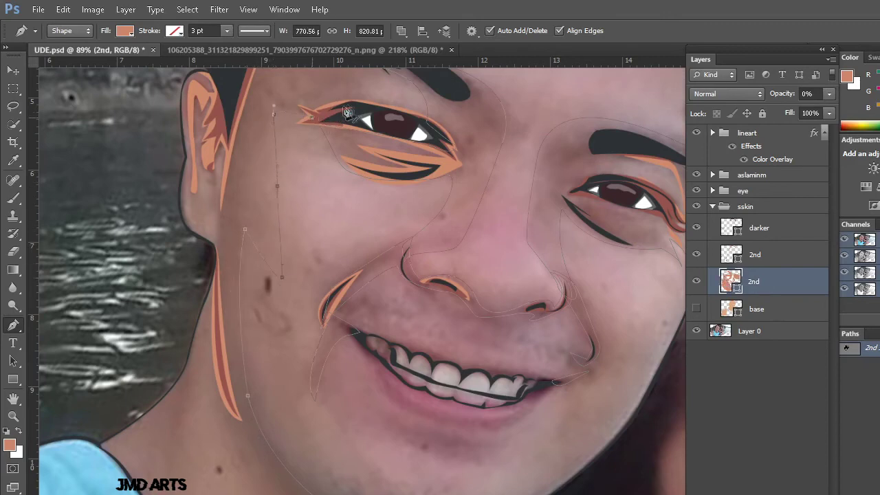
Extend the outline across the eyebrow area and along the hairline spikes
{"action": "scroll", "coordinate": [358, 137], "scroll_direction": "up", "scroll_amount": 3}
{"action": "left_click_drag", "start_coordinate": [384, 170], "coordinate": [375, 159]}
{"action": "scroll", "coordinate": [368, 148], "scroll_direction": "up", "scroll_amount": 3}
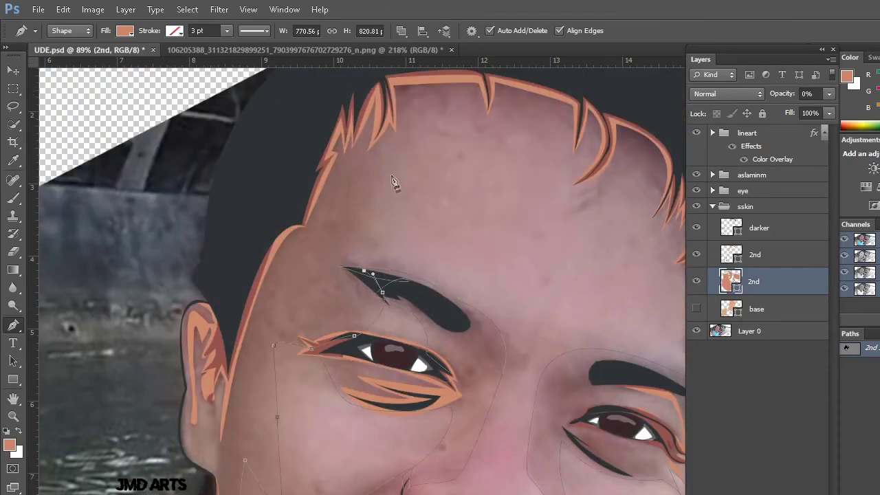
{"action": "left_click_drag", "start_coordinate": [405, 167], "coordinate": [427, 122]}
{"action": "left_click", "coordinate": [429, 118]}
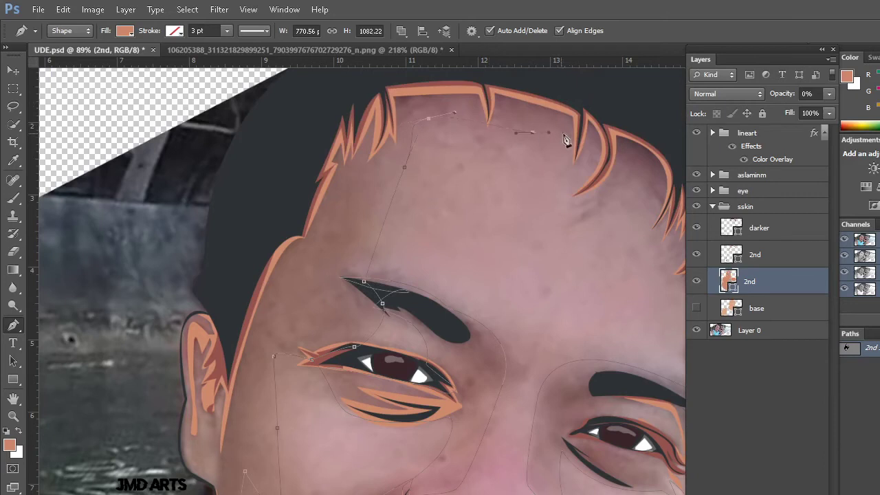
{"action": "left_click_drag", "start_coordinate": [572, 165], "coordinate": [585, 166]}
{"action": "left_click", "coordinate": [592, 148]}
{"action": "left_click", "coordinate": [564, 199], "text": "alt"}
{"action": "left_click_drag", "start_coordinate": [629, 149], "coordinate": [628, 121]}
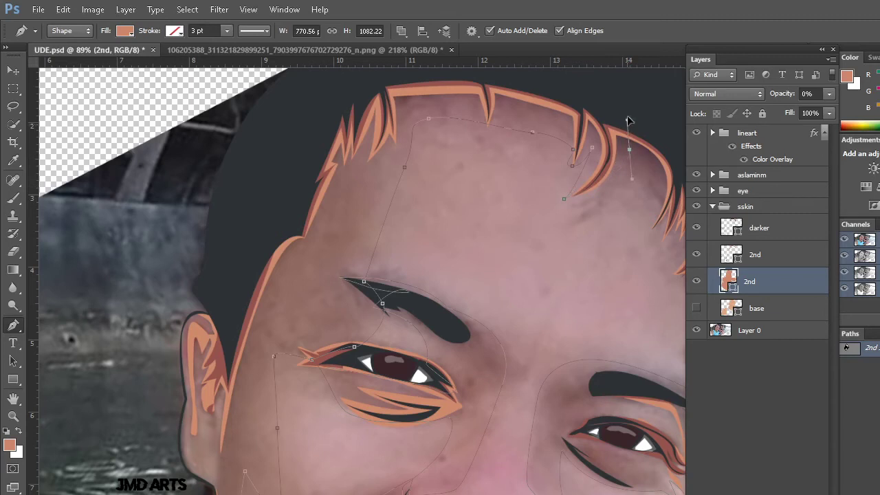
{"action": "left_click", "coordinate": [624, 160], "text": "alt"}
{"action": "left_click_drag", "start_coordinate": [640, 238], "coordinate": [666, 230]}
Trace down the right side of the head, over the hair top, and down the left cheek
{"action": "scroll", "coordinate": [642, 241], "scroll_direction": "right", "scroll_amount": 2}
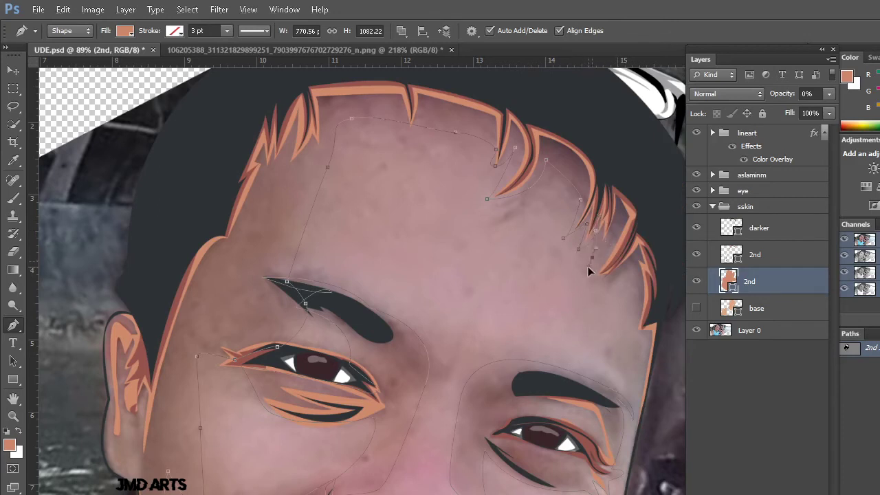
{"action": "left_click", "coordinate": [593, 259]}
{"action": "left_click_drag", "start_coordinate": [581, 283], "coordinate": [589, 278]}
{"action": "left_click_drag", "start_coordinate": [641, 251], "coordinate": [635, 269]}
{"action": "left_click_drag", "start_coordinate": [634, 333], "coordinate": [637, 341]}
{"action": "left_click", "coordinate": [664, 208]}
{"action": "left_click_drag", "start_coordinate": [521, 94], "coordinate": [513, 89]}
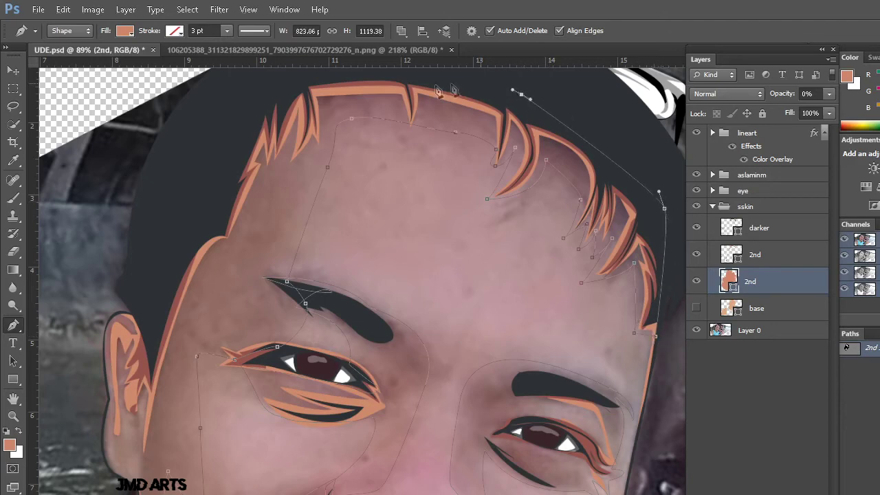
{"action": "left_click_drag", "start_coordinate": [353, 76], "coordinate": [333, 81]}
{"action": "left_click_drag", "start_coordinate": [282, 101], "coordinate": [273, 118]}
{"action": "left_click_drag", "start_coordinate": [191, 163], "coordinate": [183, 183]}
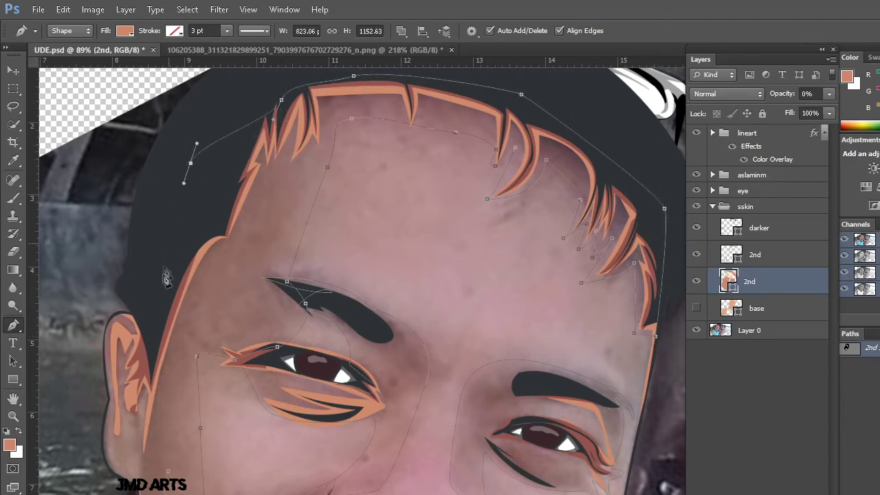
{"action": "left_click", "coordinate": [156, 352]}
Run the outline down the left neck, under the chin, and close it at the start point
{"action": "scroll", "coordinate": [142, 450], "scroll_direction": "down", "scroll_amount": 1}
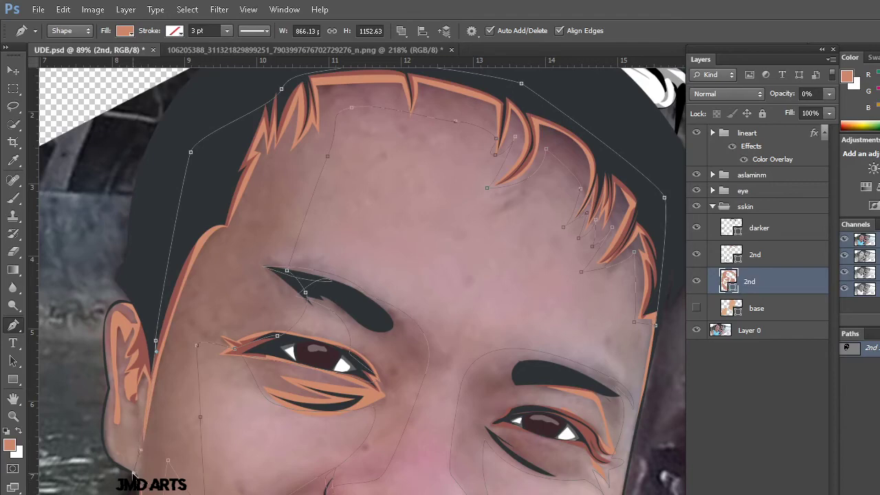
{"action": "scroll", "coordinate": [146, 486], "scroll_direction": "down", "scroll_amount": 3}
{"action": "scroll", "coordinate": [146, 486], "scroll_direction": "left", "scroll_amount": 2}
{"action": "scroll", "coordinate": [146, 486], "scroll_direction": "down", "scroll_amount": 2}
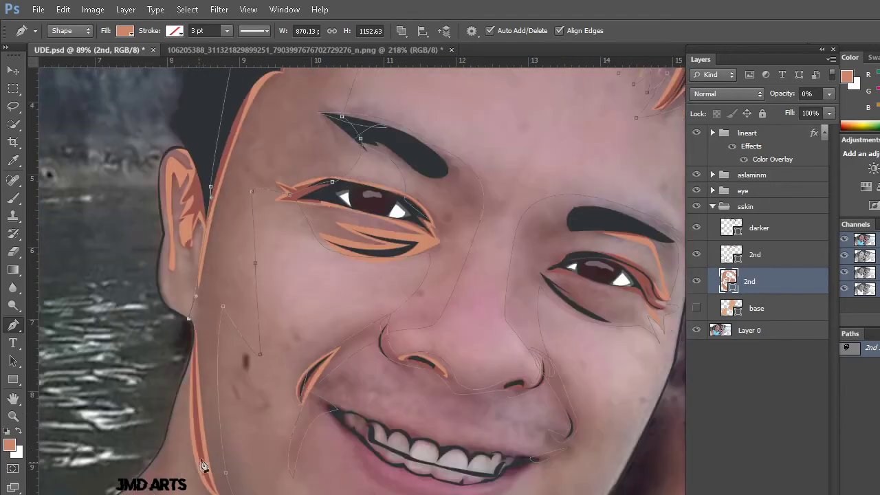
{"action": "left_click_drag", "start_coordinate": [203, 447], "coordinate": [200, 490]}
{"action": "scroll", "coordinate": [200, 489], "scroll_direction": "down", "scroll_amount": 1}
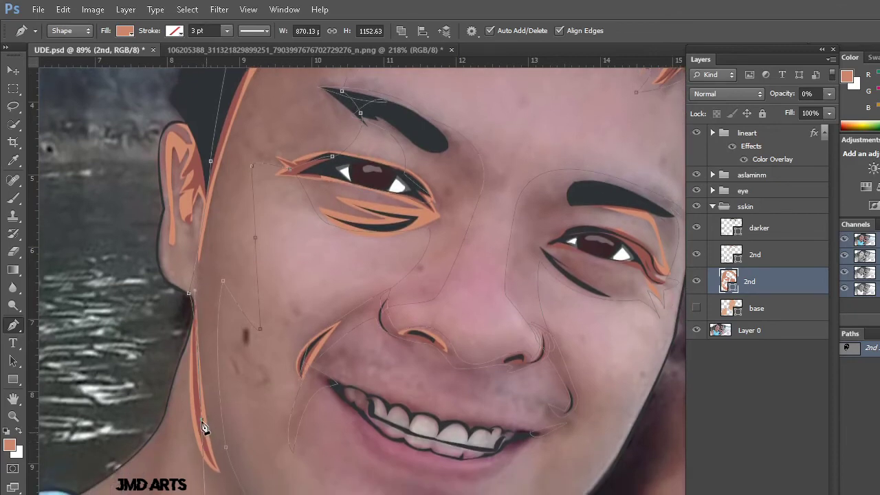
{"action": "scroll", "coordinate": [214, 447], "scroll_direction": "down", "scroll_amount": 3}
{"action": "scroll", "coordinate": [372, 475], "scroll_direction": "down", "scroll_amount": 3}
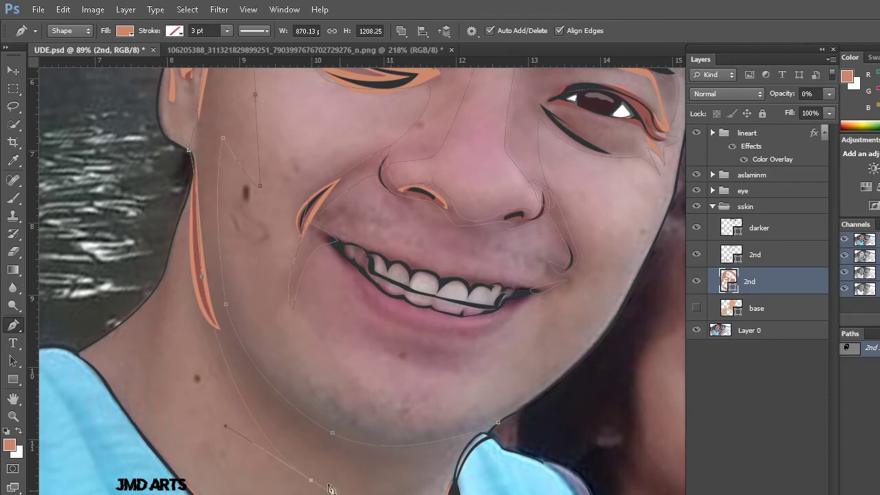
{"action": "left_click_drag", "start_coordinate": [330, 488], "coordinate": [316, 447]}
{"action": "left_click_drag", "start_coordinate": [440, 483], "coordinate": [468, 446]}
{"action": "left_click", "coordinate": [491, 434]}
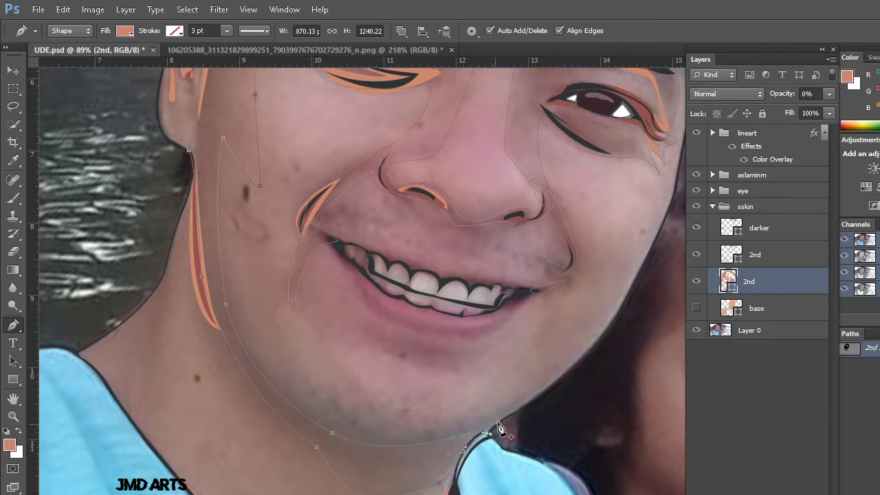
{"action": "left_click", "coordinate": [831, 112]}
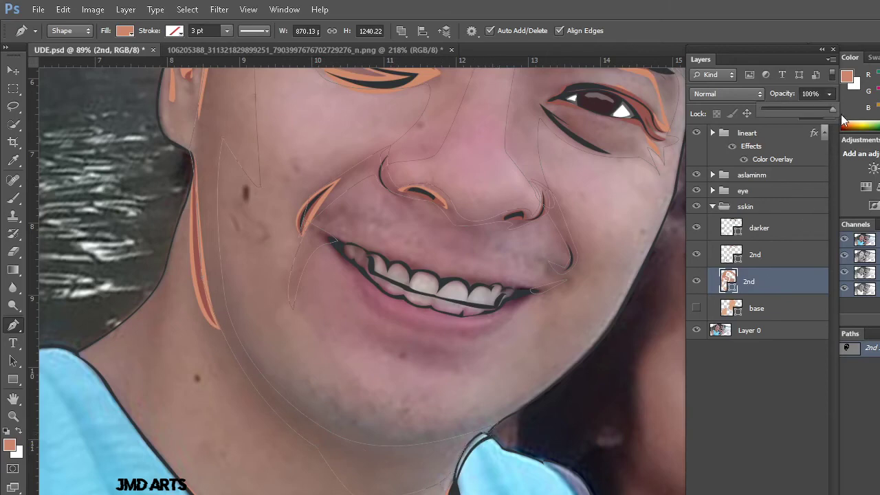
Set the skin shape to 100% opacity, try moving it above the empty layer, then undo
{"action": "left_click", "coordinate": [708, 402]}
{"action": "scroll", "coordinate": [602, 324], "scroll_direction": "down", "scroll_amount": 3}
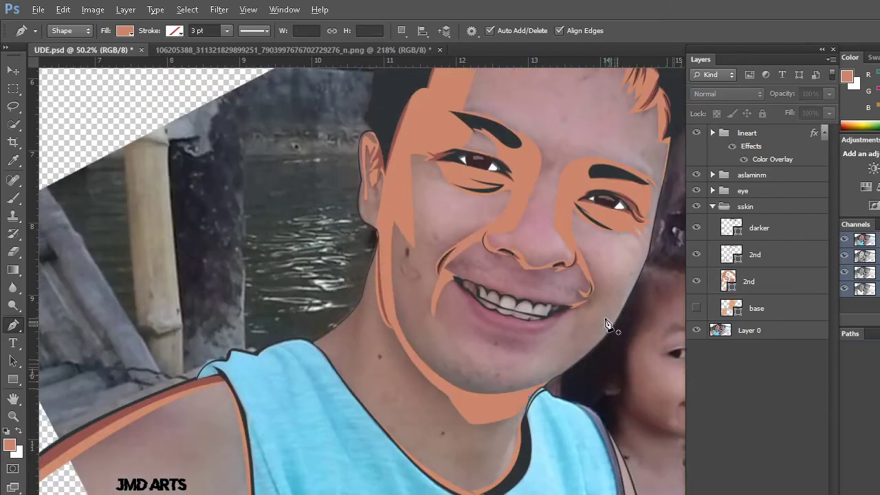
{"action": "scroll", "coordinate": [602, 333], "scroll_direction": "down", "scroll_amount": 2}
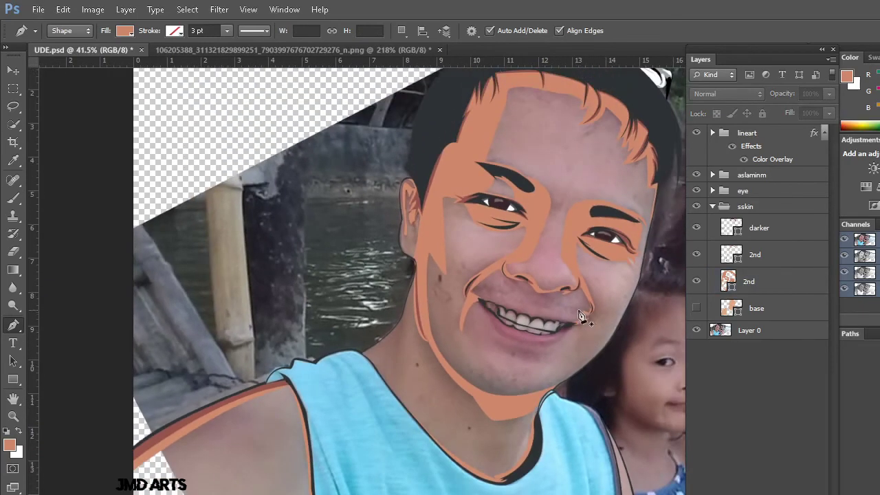
{"action": "key", "text": "alt"}
{"action": "left_click_drag", "start_coordinate": [709, 284], "coordinate": [736, 253]}
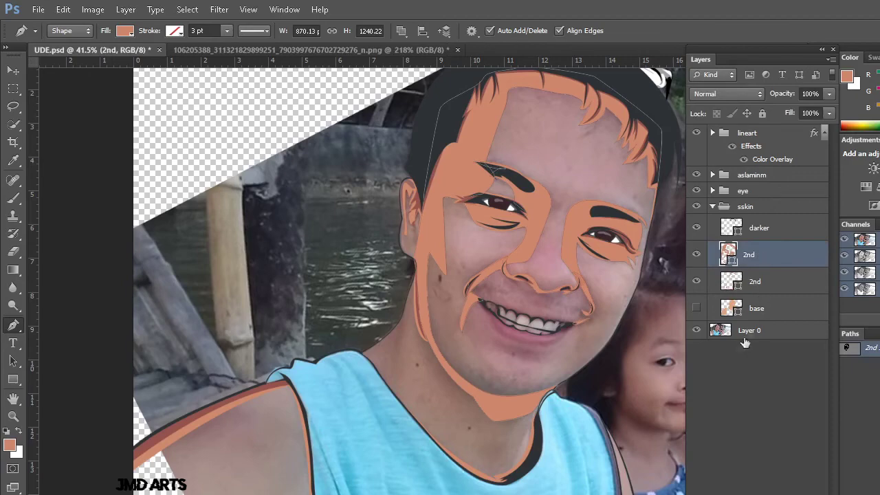
{"action": "key", "text": "ctrl+z"}
{"action": "scroll", "coordinate": [413, 357], "scroll_direction": "down", "scroll_amount": 2}
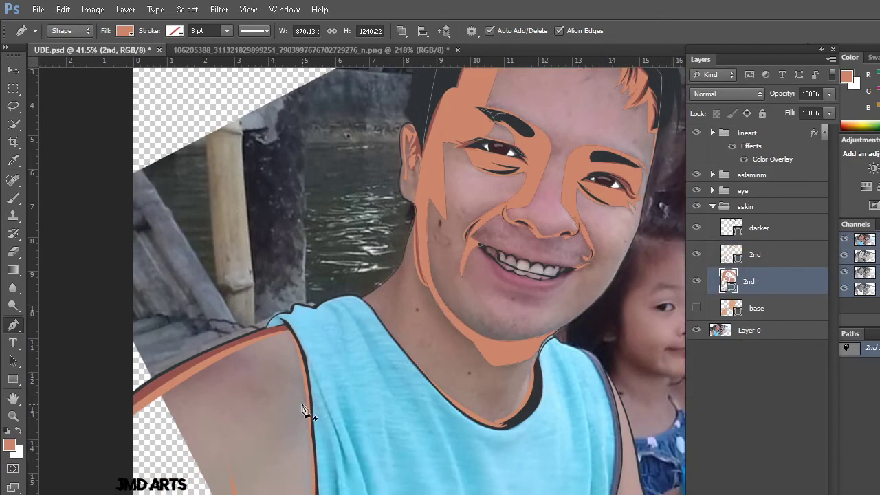
Toggle the base skin layer on and off to compare, then reselect the skin shape layer
{"action": "left_click", "coordinate": [763, 396]}
{"action": "left_click", "coordinate": [697, 308]}
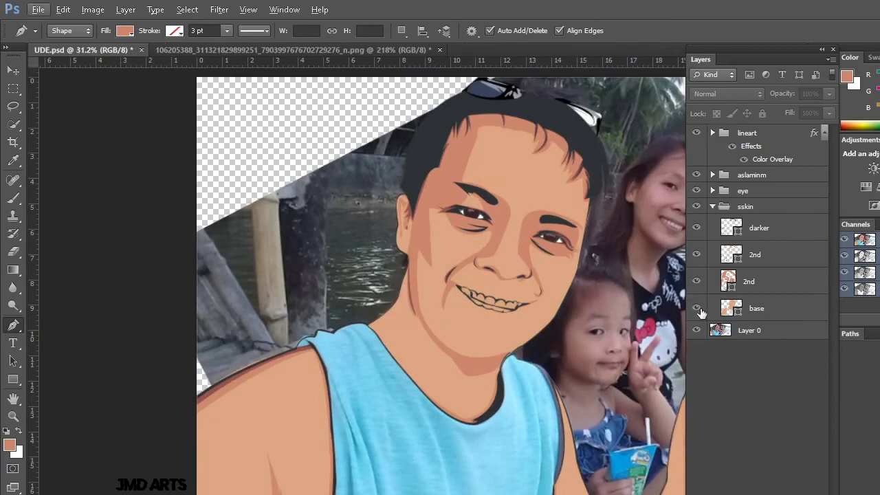
{"action": "left_click", "coordinate": [697, 308]}
{"action": "scroll", "coordinate": [454, 354], "scroll_direction": "up", "scroll_amount": 3}
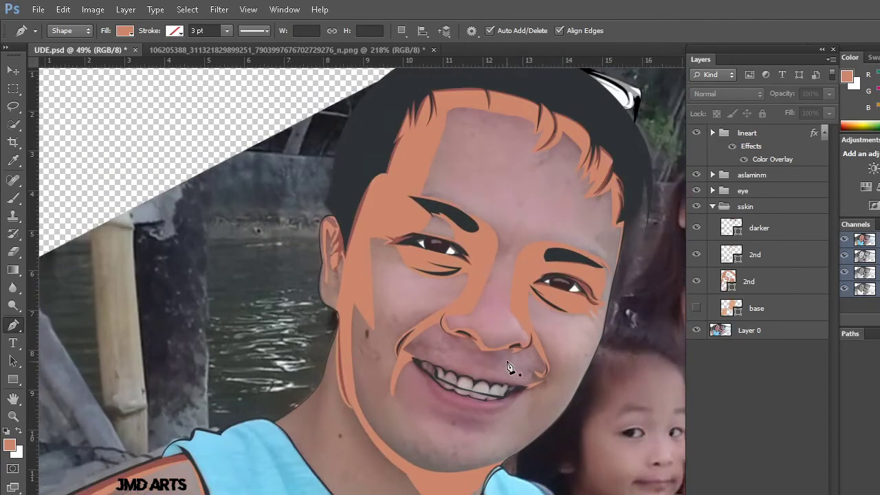
{"action": "scroll", "coordinate": [508, 366], "scroll_direction": "up", "scroll_amount": 3}
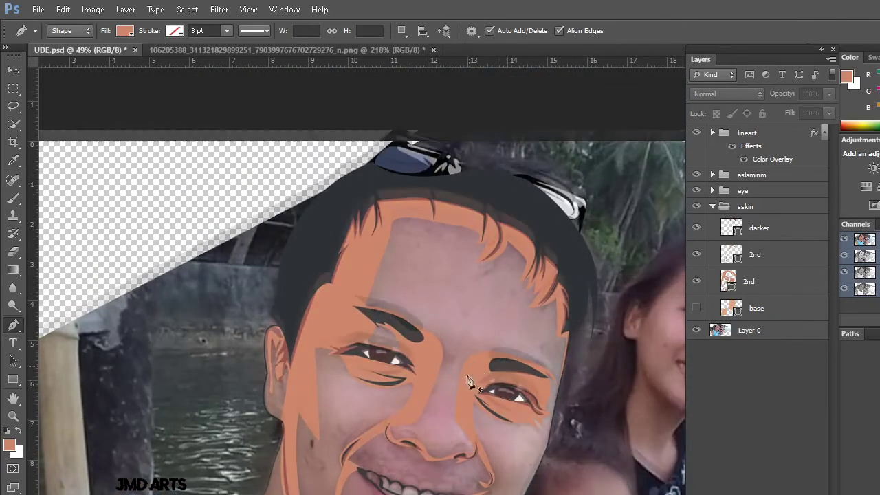
{"action": "scroll", "coordinate": [473, 366], "scroll_direction": "down", "scroll_amount": 3}
{"action": "left_click", "coordinate": [729, 283]}
{"action": "scroll", "coordinate": [481, 234], "scroll_direction": "up", "scroll_amount": 2}
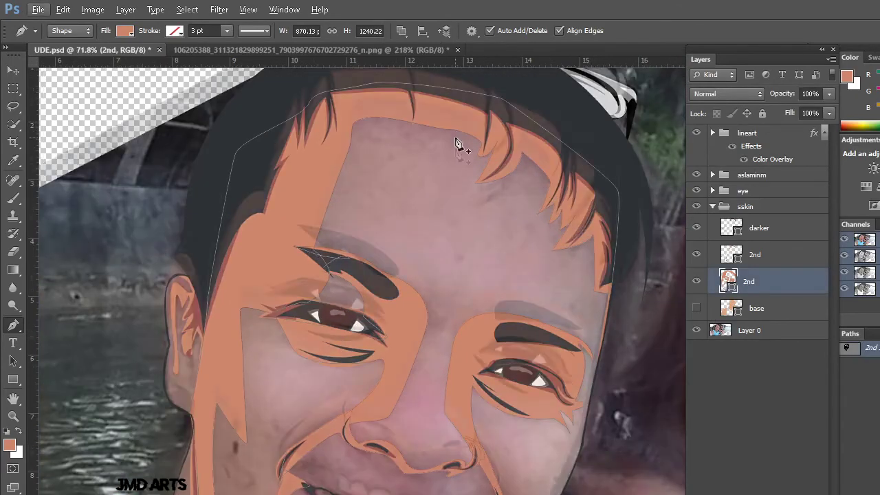
{"action": "scroll", "coordinate": [454, 172], "scroll_direction": "down", "scroll_amount": 2}
{"action": "scroll", "coordinate": [427, 234], "scroll_direction": "left", "scroll_amount": 1}
{"action": "scroll", "coordinate": [413, 253], "scroll_direction": "up", "scroll_amount": 1}
{"action": "scroll", "coordinate": [313, 326], "scroll_direction": "down", "scroll_amount": 2}
{"action": "scroll", "coordinate": [296, 309], "scroll_direction": "up", "scroll_amount": 3}
Add the left ear's outer edge to the face shading outline
{"action": "left_click", "coordinate": [284, 336]}
{"action": "left_click", "coordinate": [261, 315]}
{"action": "left_click", "coordinate": [255, 296]}
{"action": "left_click", "coordinate": [258, 258]}
{"action": "left_click", "coordinate": [257, 238]}
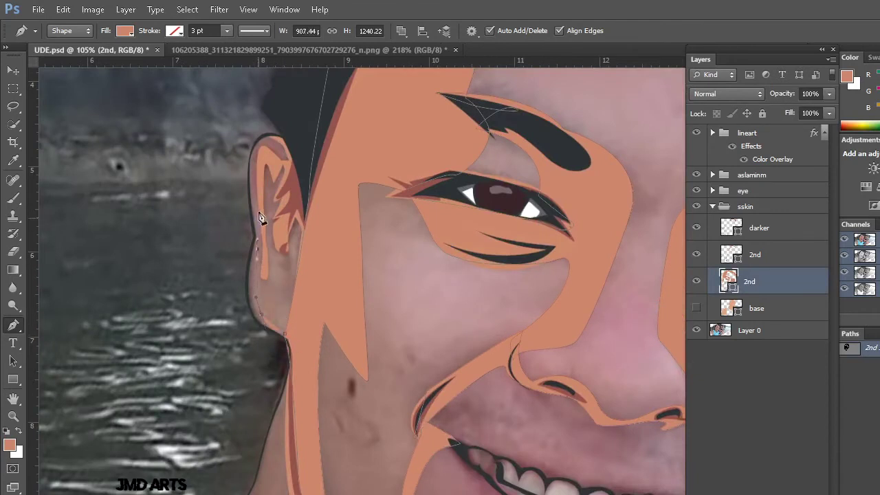
{"action": "left_click", "coordinate": [262, 201]}
{"action": "left_click_drag", "start_coordinate": [247, 300], "coordinate": [252, 318]}
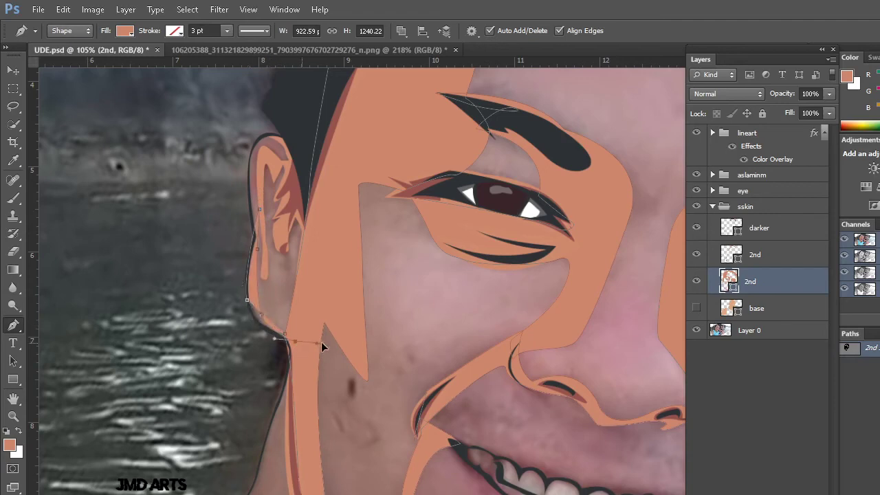
{"action": "left_click_drag", "start_coordinate": [321, 342], "coordinate": [349, 354]}
{"action": "left_click", "coordinate": [288, 340]}
Extend the shading shape down the left side of the neck to the collar
{"action": "scroll", "coordinate": [314, 383], "scroll_direction": "down", "scroll_amount": 2}
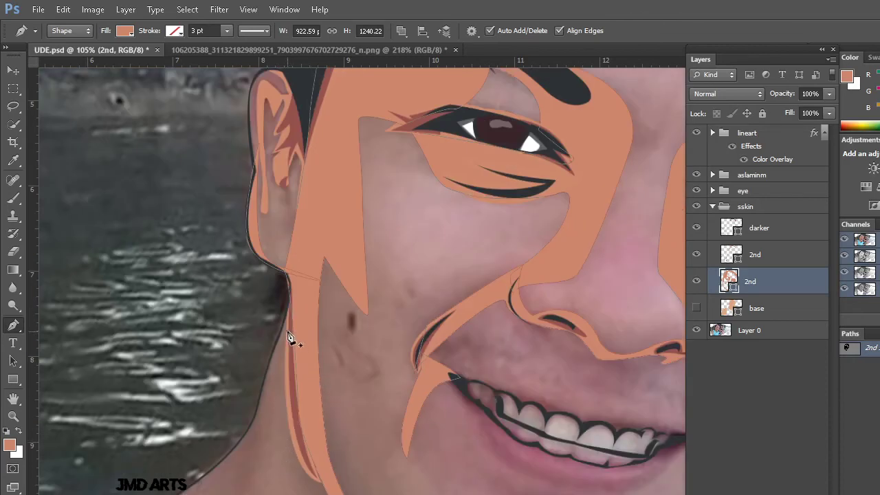
{"action": "scroll", "coordinate": [271, 393], "scroll_direction": "down", "scroll_amount": 2}
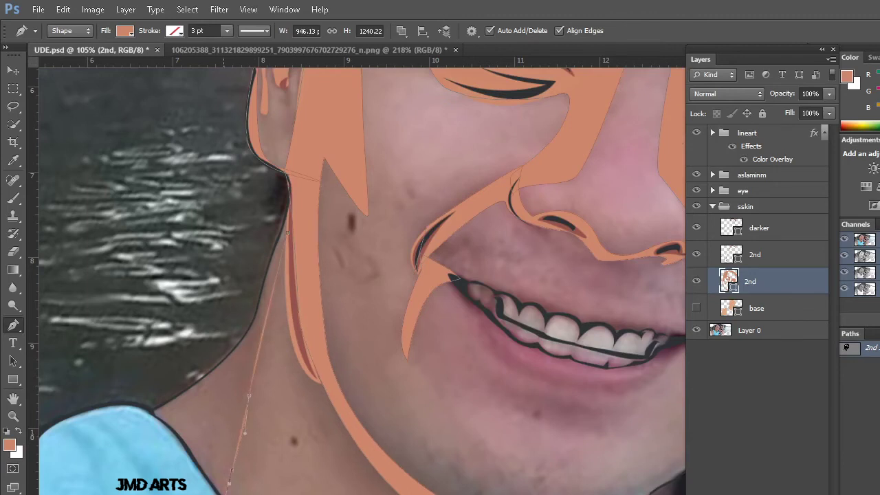
{"action": "left_click", "coordinate": [183, 447]}
{"action": "mouse_move", "coordinate": [177, 437]}
{"action": "left_mouse_down"}
{"action": "mouse_move", "coordinate": [150, 411]}
{"action": "mouse_move", "coordinate": [159, 411]}
{"action": "left_mouse_up"}
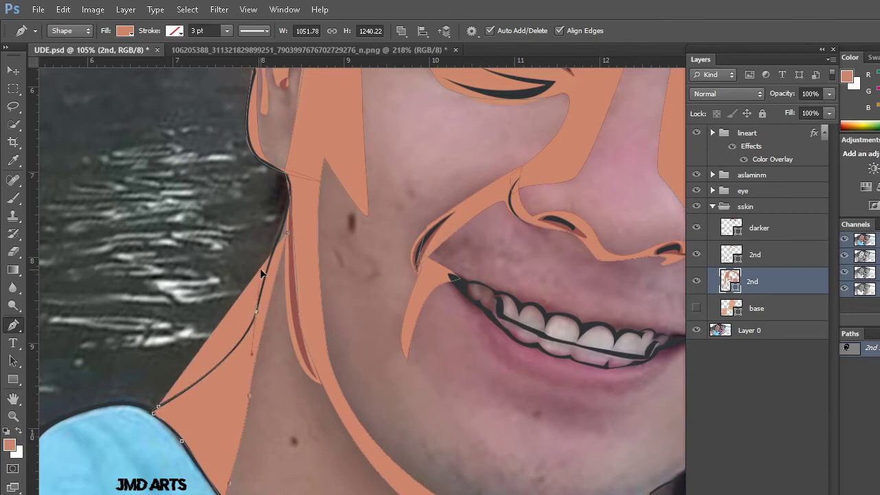
{"action": "left_click", "coordinate": [258, 313], "text": "alt"}
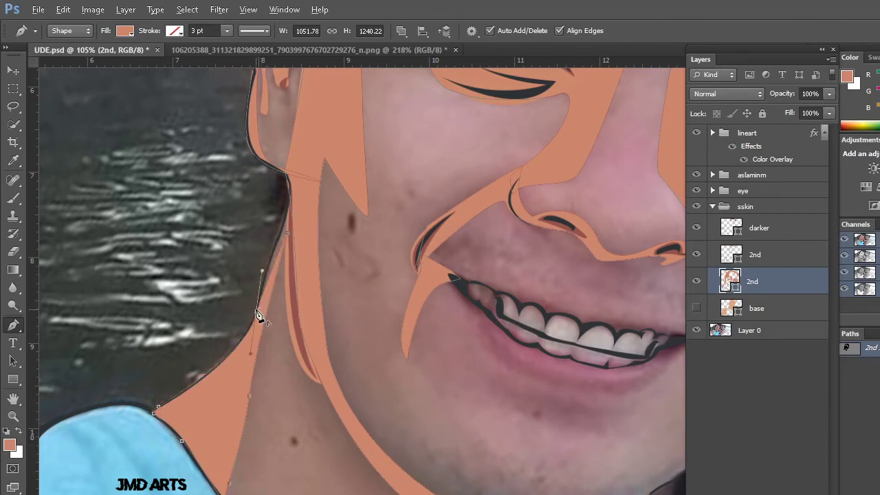
{"action": "left_click_drag", "start_coordinate": [291, 198], "coordinate": [301, 178]}
{"action": "left_click", "coordinate": [772, 380]}
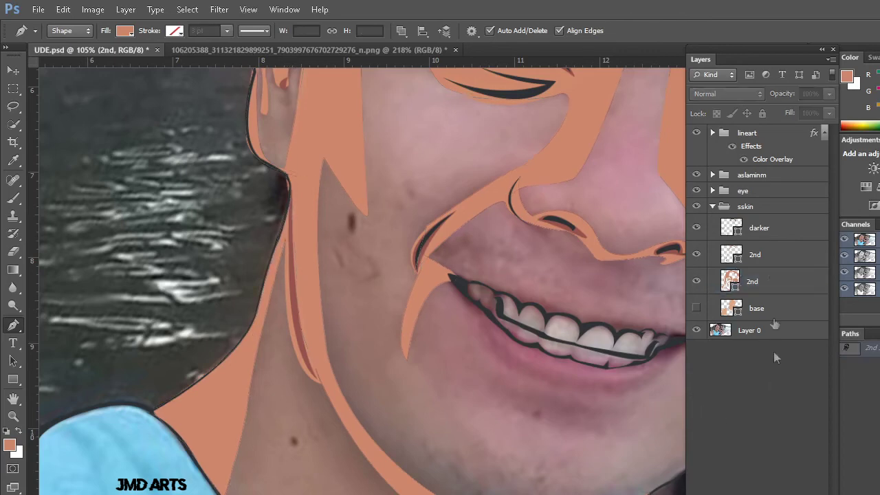
Undo to restore the second skin shape's path, then show and hide the base skin layer
{"action": "key", "text": "ctrl+z"}
{"action": "scroll", "coordinate": [479, 407], "scroll_direction": "down", "scroll_amount": 5}
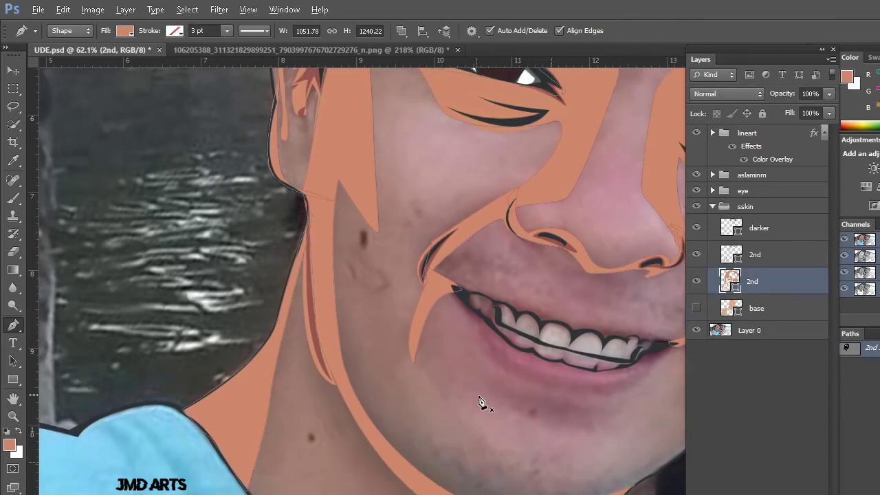
{"action": "left_click", "coordinate": [696, 308]}
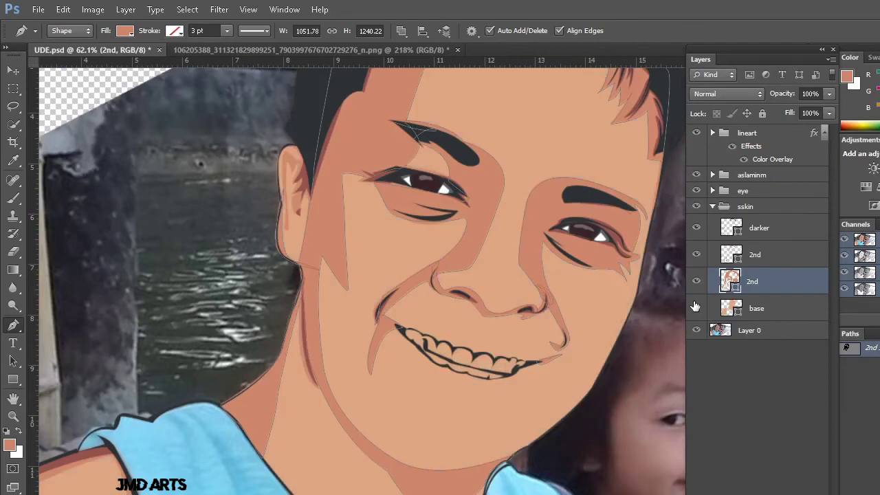
{"action": "left_click", "coordinate": [697, 308]}
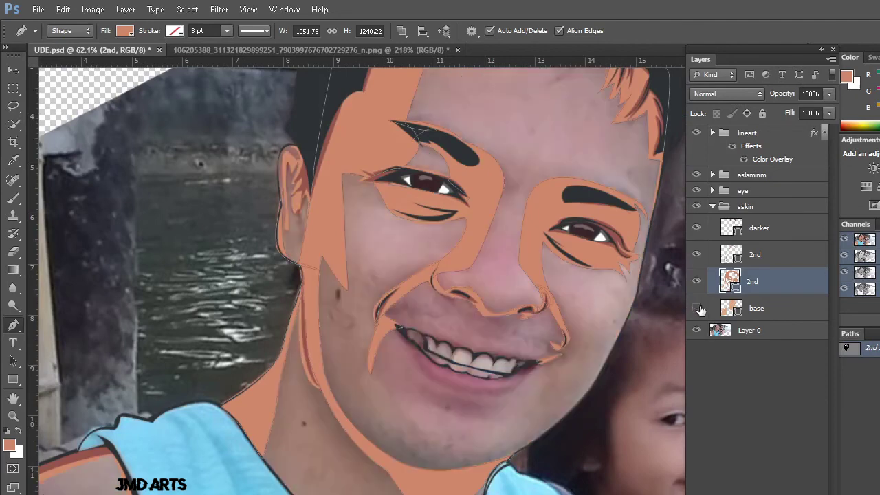
{"action": "scroll", "coordinate": [619, 413], "scroll_direction": "down", "scroll_amount": 1}
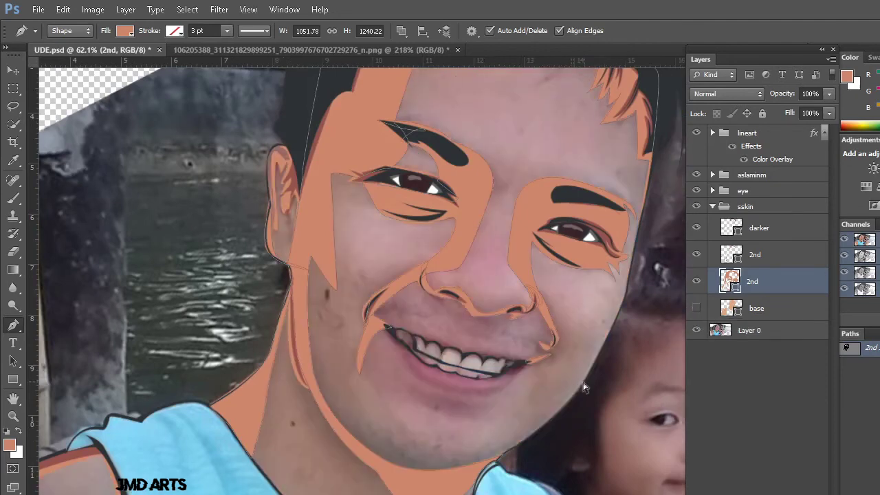
Extend the 2nd skin shape up the nose fold and right cheek to the eye corner
{"action": "scroll", "coordinate": [509, 443], "scroll_direction": "up", "scroll_amount": 1}
{"action": "scroll", "coordinate": [450, 478], "scroll_direction": "up", "scroll_amount": 1}
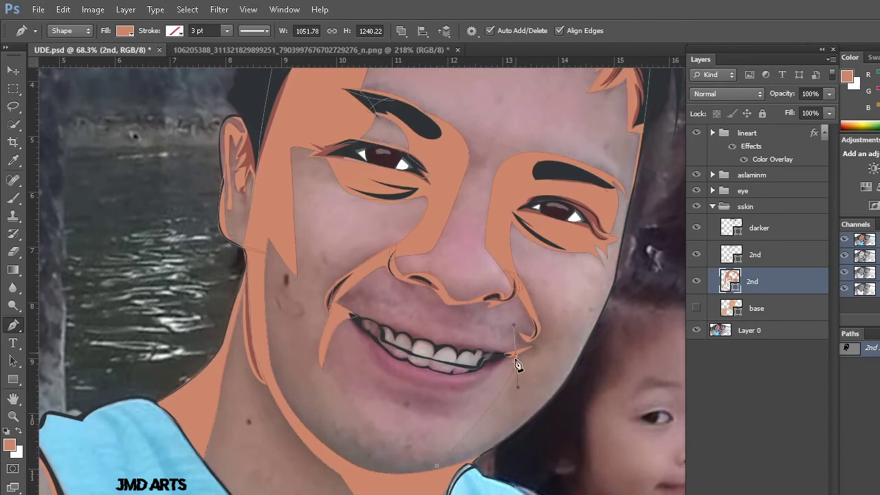
{"action": "left_click", "coordinate": [518, 276]}
{"action": "left_click", "coordinate": [541, 302]}
{"action": "left_click", "coordinate": [561, 319]}
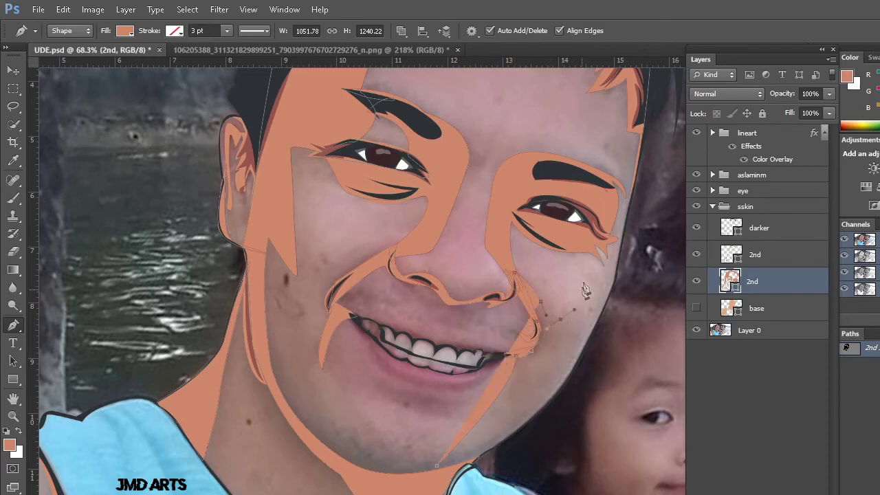
{"action": "left_click", "coordinate": [584, 276]}
{"action": "left_click", "coordinate": [585, 255]}
{"action": "left_click", "coordinate": [599, 240]}
Carry the 2nd shape down the cheek edge and along the jawline with a curved point
{"action": "scroll", "coordinate": [592, 234], "scroll_direction": "up", "scroll_amount": 3}
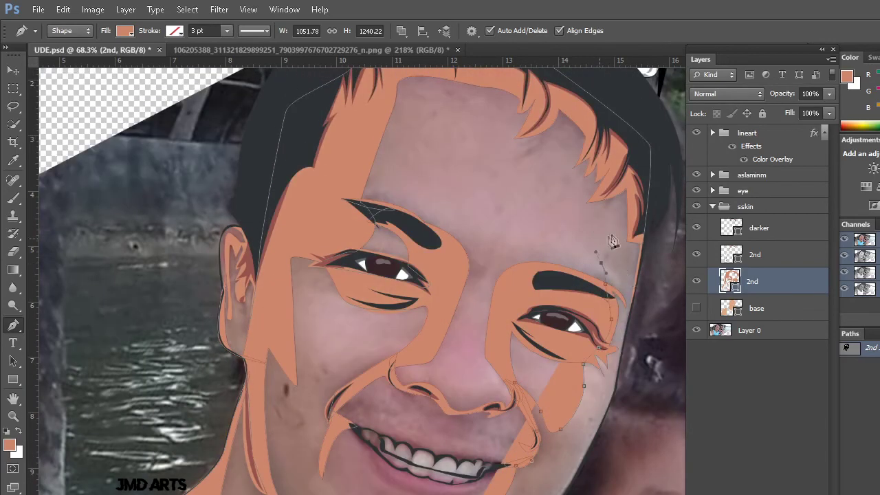
{"action": "left_click", "coordinate": [643, 249]}
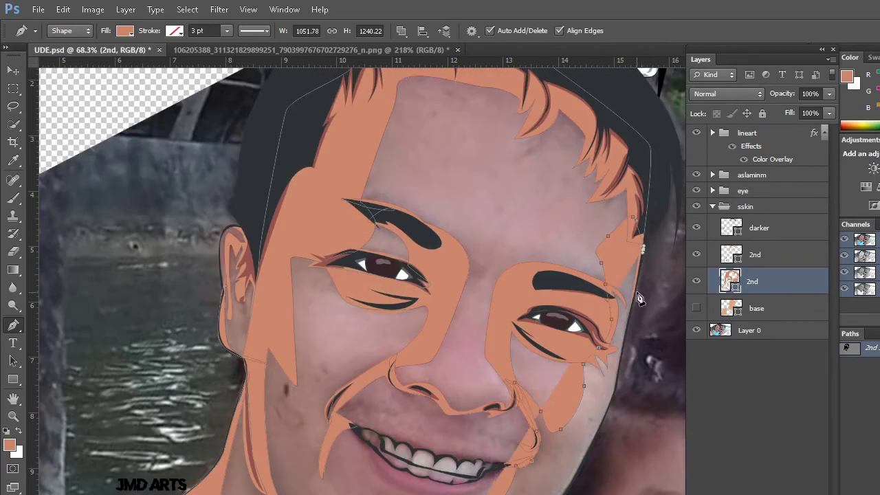
{"action": "left_click", "coordinate": [627, 338]}
{"action": "left_click", "coordinate": [625, 377]}
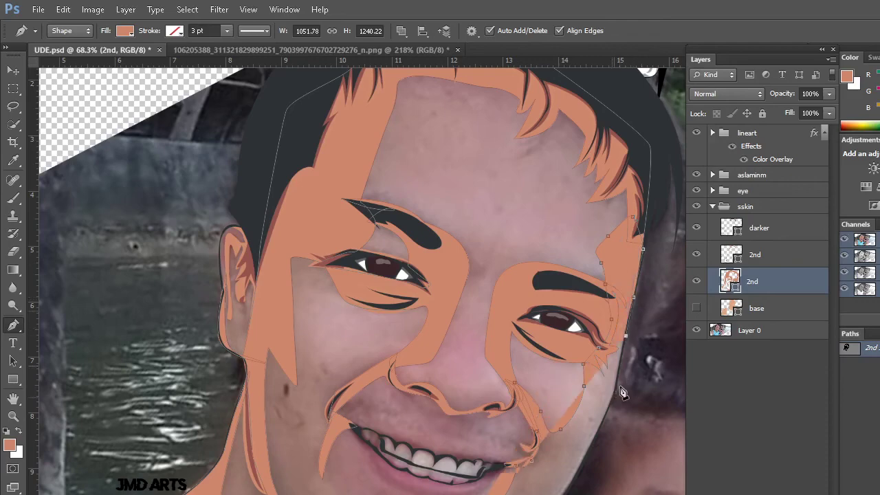
{"action": "scroll", "coordinate": [621, 393], "scroll_direction": "up", "scroll_amount": 1}
{"action": "scroll", "coordinate": [619, 406], "scroll_direction": "up", "scroll_amount": 2, "text": "alt"}
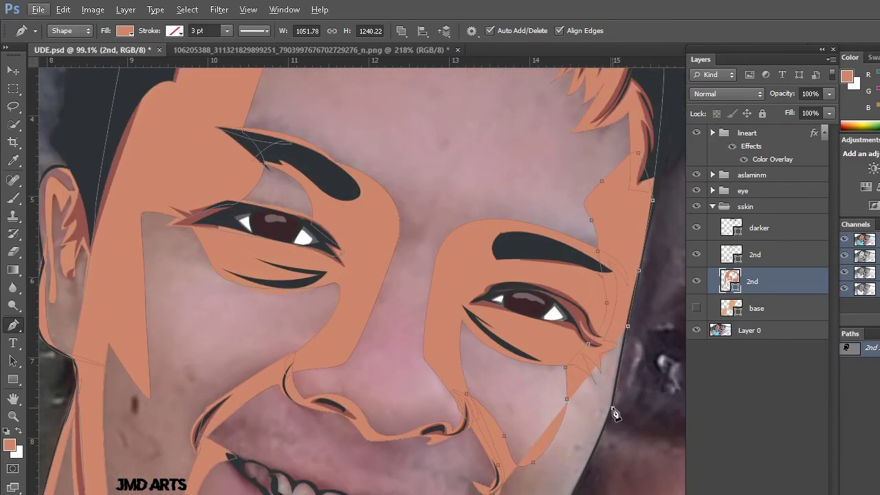
{"action": "left_click", "coordinate": [614, 421]}
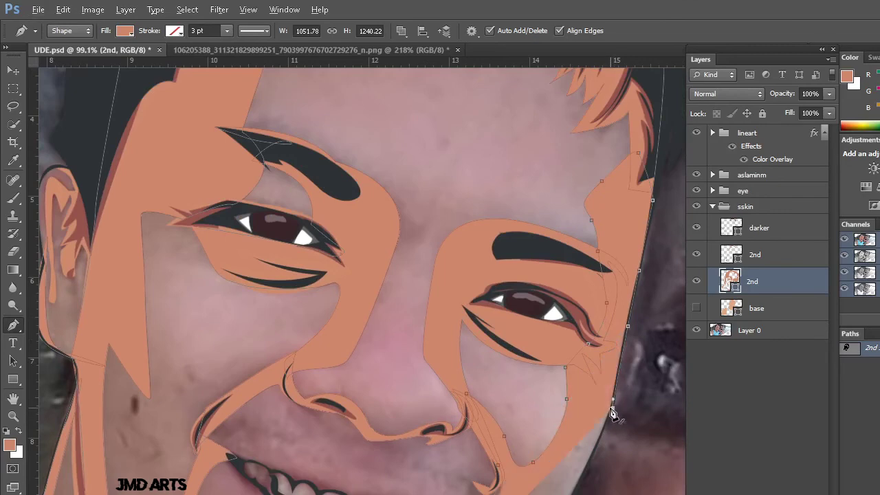
{"action": "scroll", "coordinate": [557, 459], "scroll_direction": "down", "scroll_amount": 3}
{"action": "left_click_drag", "start_coordinate": [540, 448], "coordinate": [520, 477]}
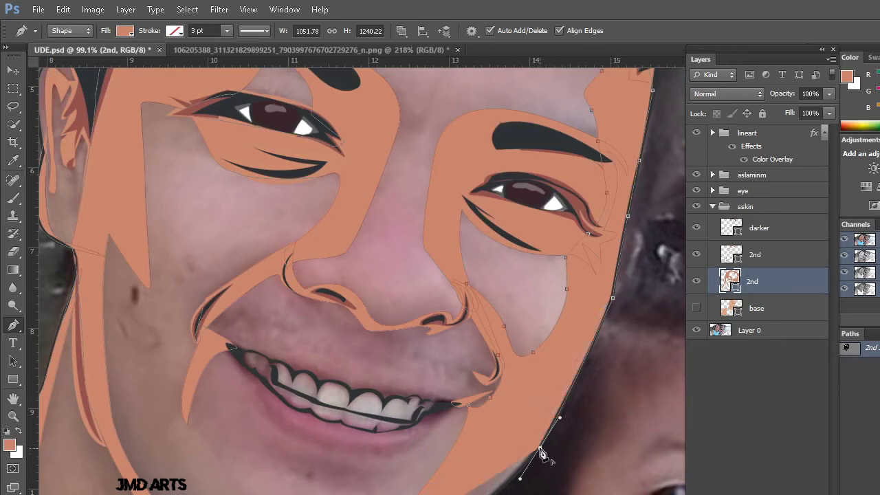
Curve the 2nd shape down the jaw and around the chin, then deselect the layer
{"action": "scroll", "coordinate": [540, 461], "scroll_direction": "down", "scroll_amount": 2}
{"action": "scroll", "coordinate": [536, 461], "scroll_direction": "left", "scroll_amount": 2}
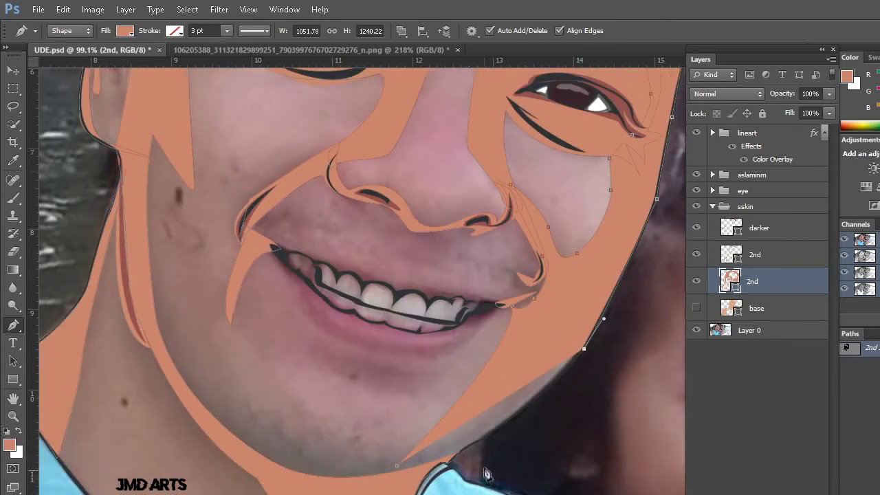
{"action": "left_click_drag", "start_coordinate": [505, 452], "coordinate": [431, 494]}
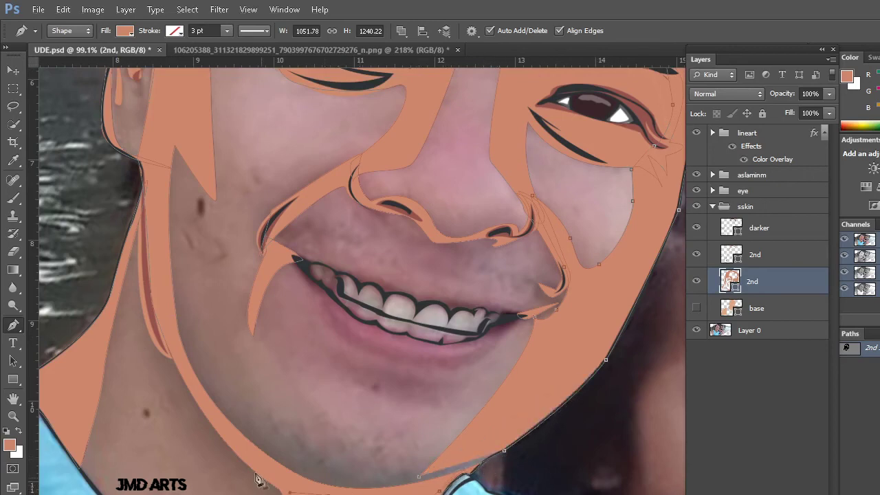
{"action": "left_click_drag", "start_coordinate": [230, 444], "coordinate": [199, 397]}
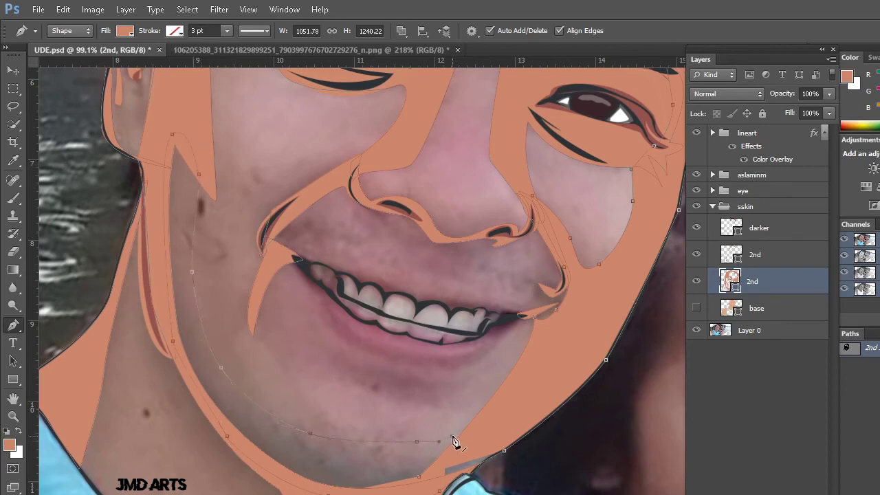
{"action": "left_click_drag", "start_coordinate": [452, 437], "coordinate": [448, 452]}
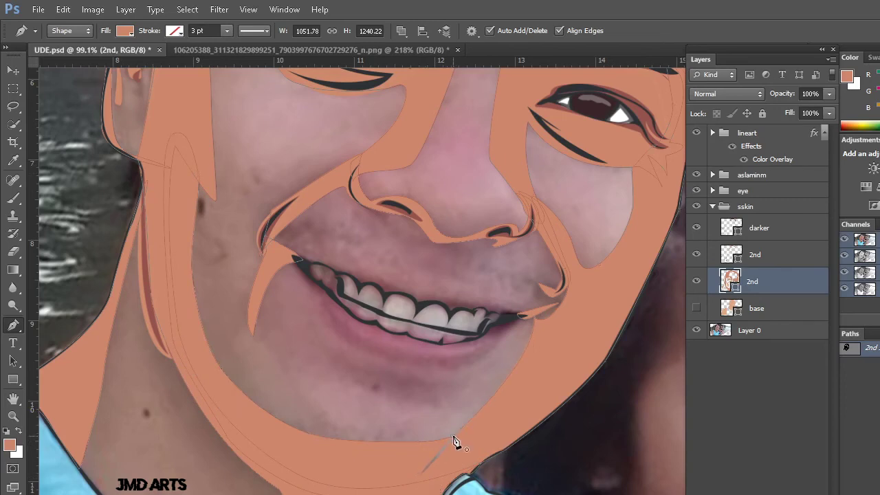
{"action": "left_click", "coordinate": [788, 382]}
Show the base skin layer again and hide the Layer 0 background photo
{"action": "left_click", "coordinate": [697, 311]}
{"action": "scroll", "coordinate": [505, 399], "scroll_direction": "down", "scroll_amount": 3}
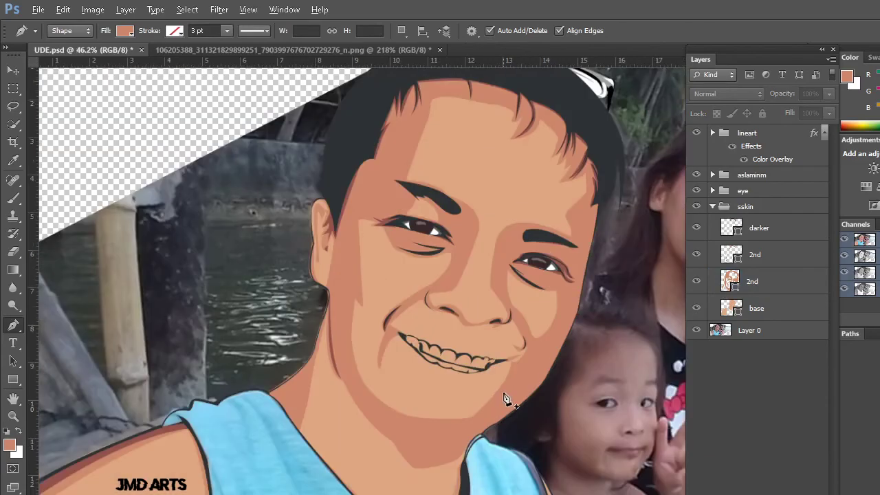
{"action": "scroll", "coordinate": [506, 399], "scroll_direction": "down", "scroll_amount": 2}
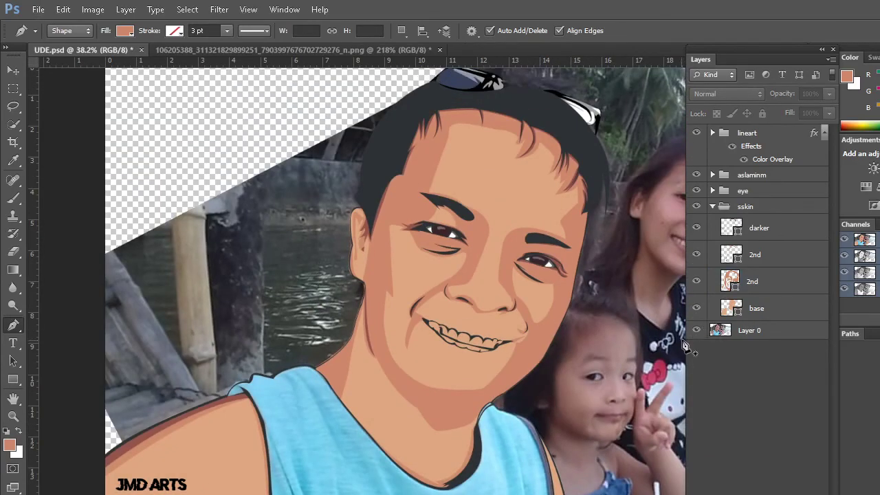
{"action": "left_click", "coordinate": [697, 331]}
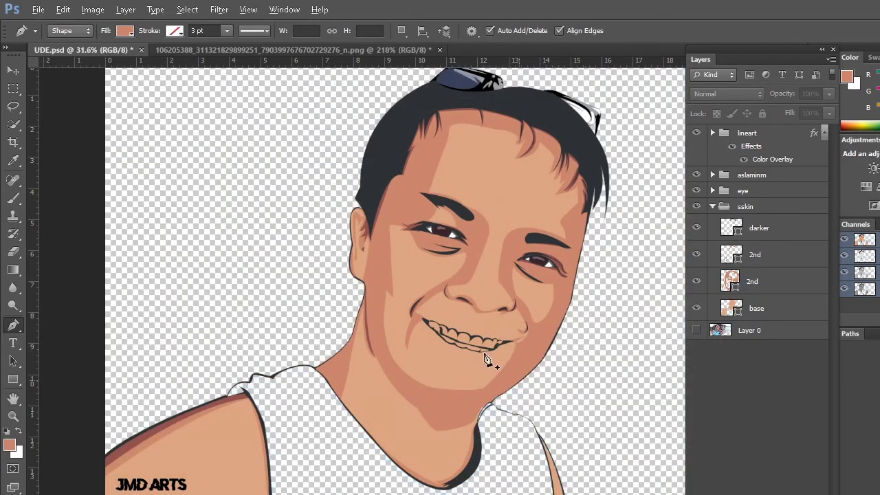
{"action": "scroll", "coordinate": [485, 359], "scroll_direction": "down", "scroll_amount": 2}
{"action": "scroll", "coordinate": [491, 363], "scroll_direction": "down", "scroll_amount": 1}
{"action": "scroll", "coordinate": [507, 330], "scroll_direction": "down", "scroll_amount": 2}
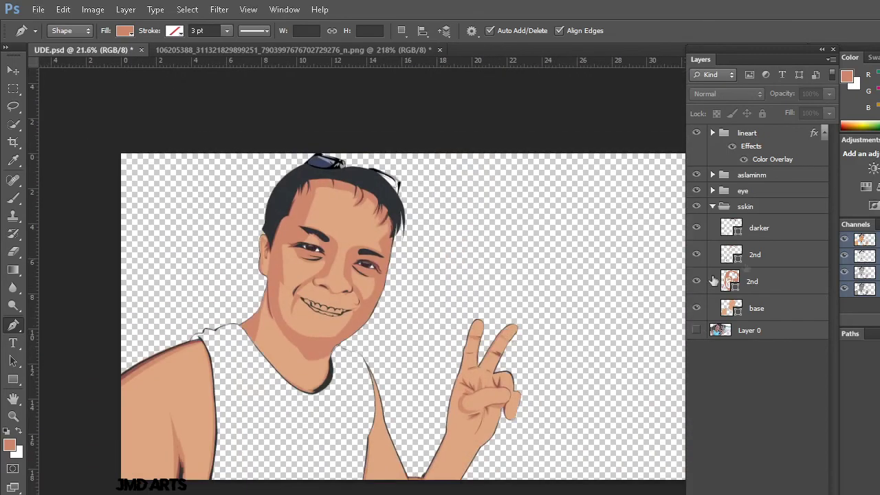
Set the 2nd layer's opacity to 31% and add a white layer mask
{"action": "left_click", "coordinate": [788, 291]}
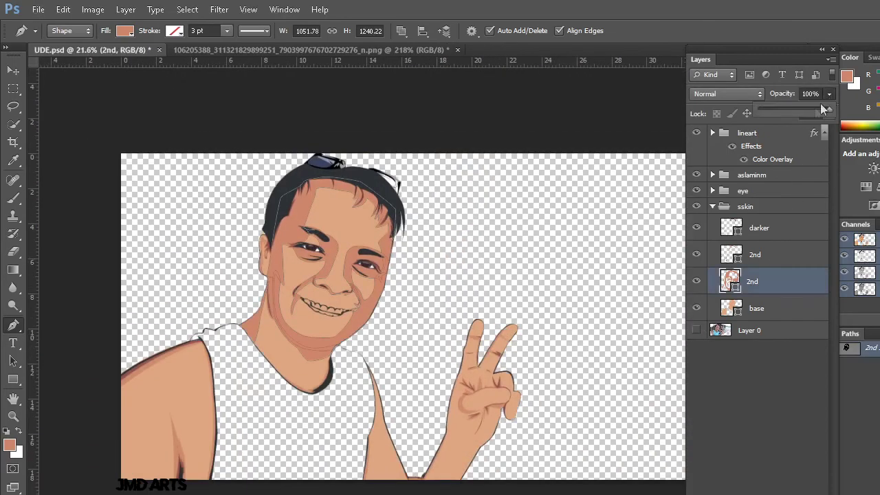
{"action": "left_click_drag", "start_coordinate": [800, 108], "coordinate": [786, 106]}
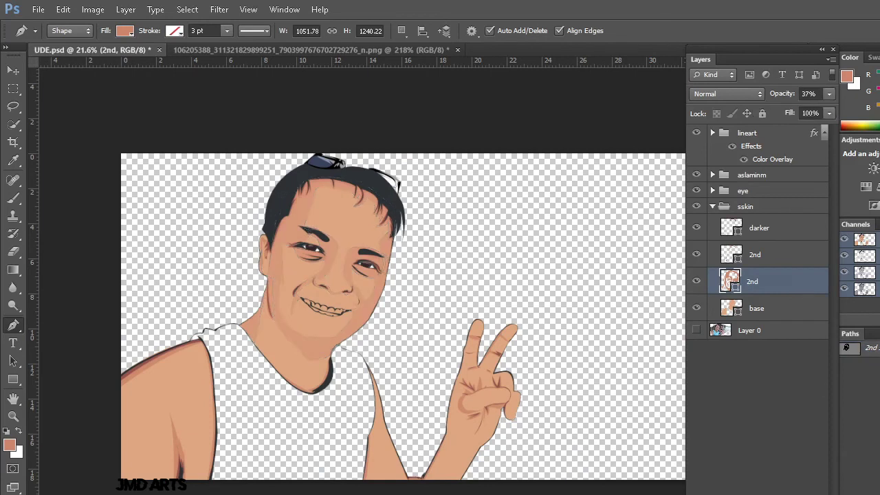
{"action": "left_click", "coordinate": [829, 96]}
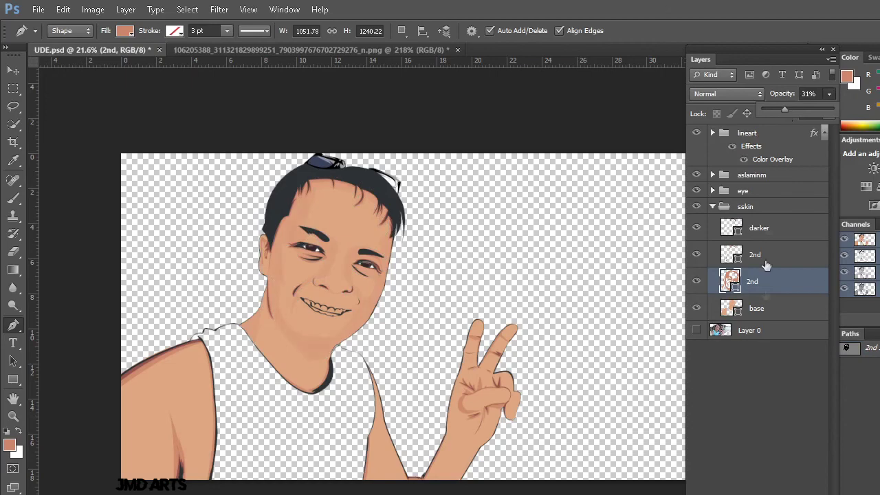
{"action": "left_click_drag", "start_coordinate": [785, 108], "coordinate": [785, 108]}
{"action": "left_click", "coordinate": [749, 489]}
Switch to the Brush tool and zoom in on the forehead
{"action": "key", "text": "b"}
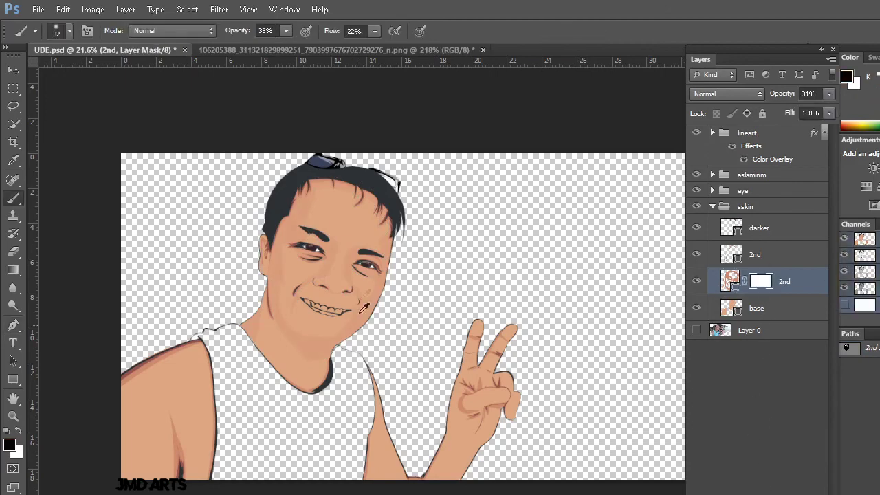
{"action": "scroll", "coordinate": [296, 308], "scroll_direction": "up", "scroll_amount": 1}
{"action": "scroll", "coordinate": [296, 308], "scroll_direction": "up", "scroll_amount": 1}
{"action": "scroll", "coordinate": [310, 349], "scroll_direction": "up", "scroll_amount": 1}
{"action": "scroll", "coordinate": [413, 330], "scroll_direction": "up", "scroll_amount": 1}
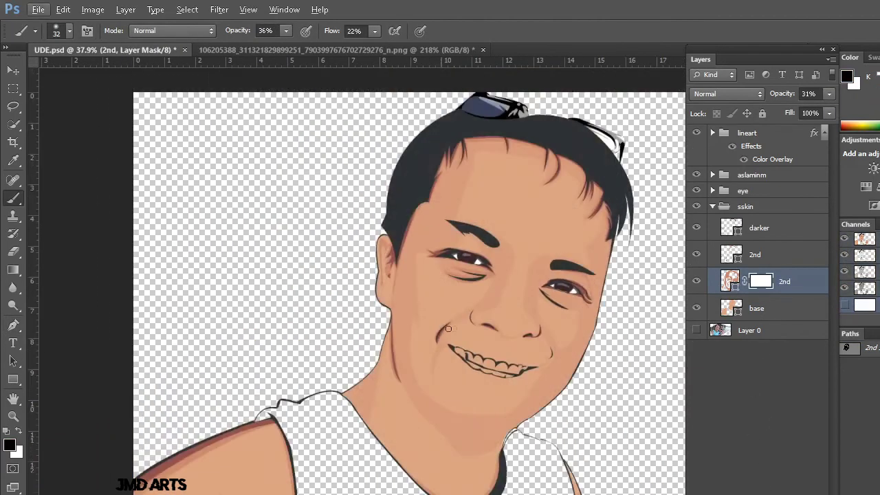
{"action": "scroll", "coordinate": [469, 310], "scroll_direction": "up", "scroll_amount": 1}
{"action": "scroll", "coordinate": [469, 310], "scroll_direction": "up", "scroll_amount": 1}
{"action": "scroll", "coordinate": [484, 356], "scroll_direction": "up", "scroll_amount": 1}
{"action": "scroll", "coordinate": [472, 389], "scroll_direction": "up", "scroll_amount": 1}
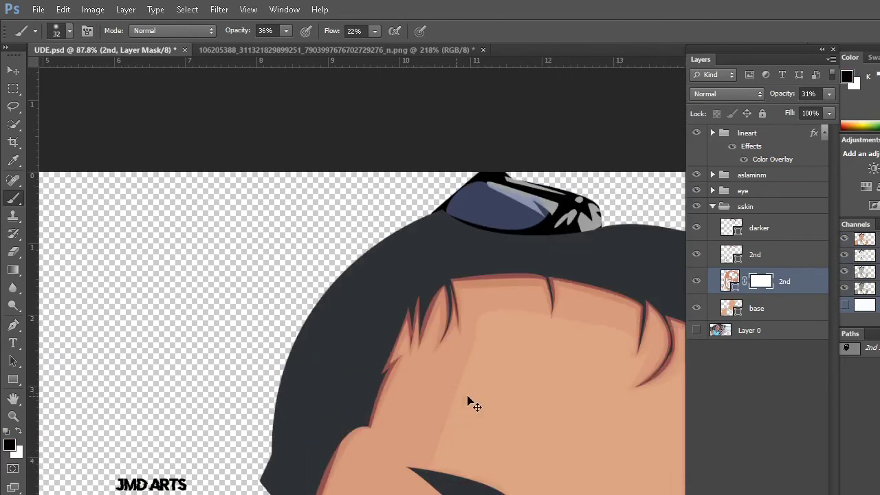
{"action": "scroll", "coordinate": [472, 401], "scroll_direction": "up", "scroll_amount": 1}
{"action": "scroll", "coordinate": [392, 428], "scroll_direction": "up", "scroll_amount": 2}
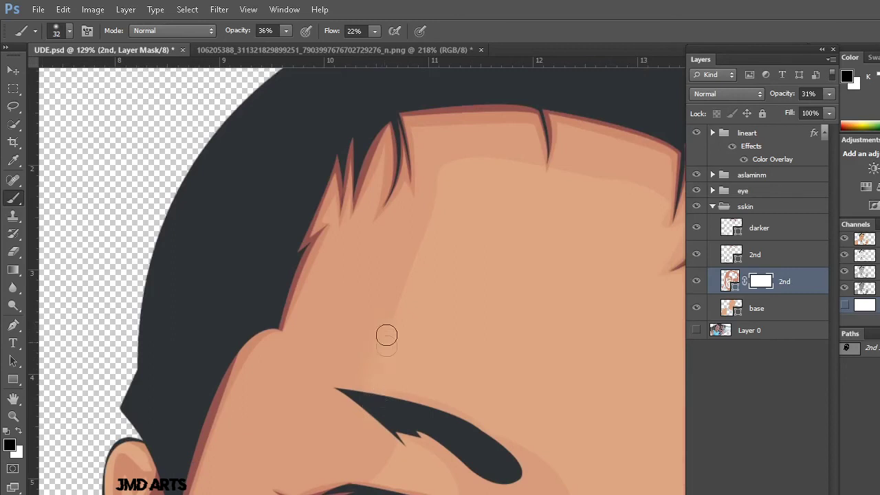
{"action": "scroll", "coordinate": [404, 272], "scroll_direction": "down", "scroll_amount": 1}
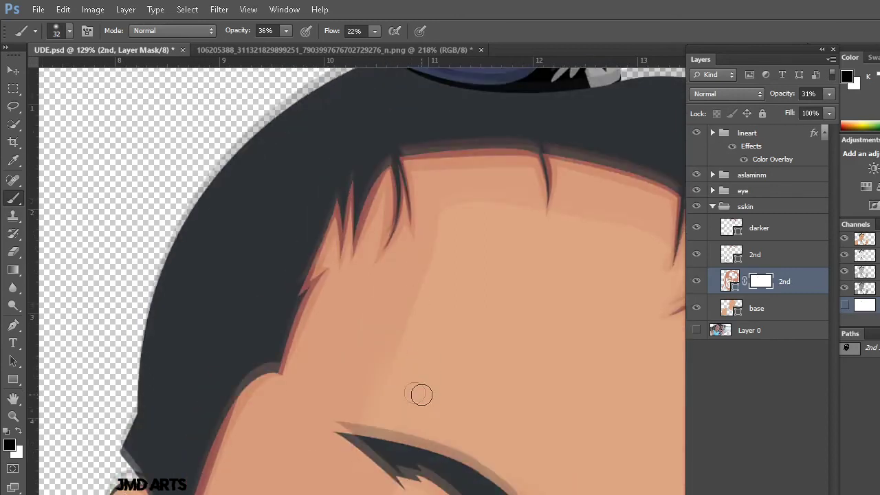
{"action": "scroll", "coordinate": [419, 395], "scroll_direction": "up", "scroll_amount": 1}
{"action": "scroll", "coordinate": [422, 255], "scroll_direction": "up", "scroll_amount": 1}
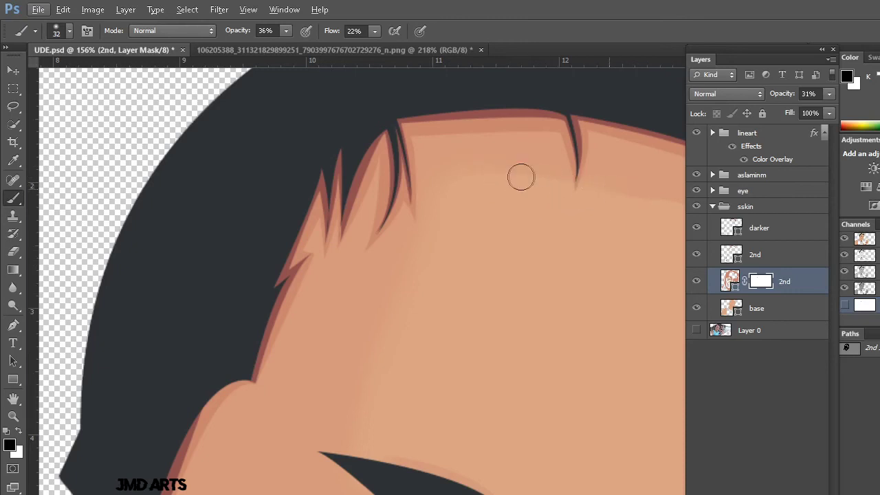
Set the painting colour to black with black and white swatches
{"action": "left_click", "coordinate": [522, 274], "text": "alt"}
{"action": "left_click", "coordinate": [5, 430]}
{"action": "key", "text": "x"}
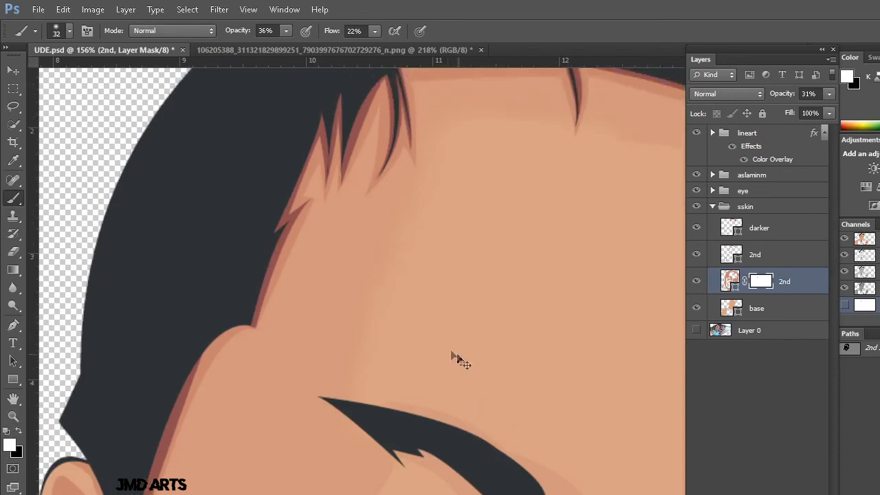
{"action": "left_click", "coordinate": [19, 431]}
Paint black along the forehead hairline, undo the stroke, and target the 2nd layer's mask
{"action": "left_click_drag", "start_coordinate": [472, 162], "coordinate": [416, 206]}
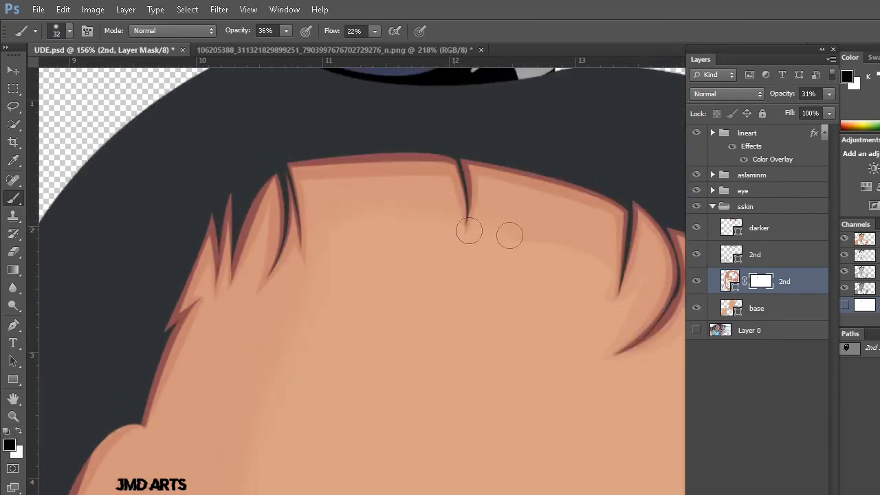
{"action": "scroll", "coordinate": [608, 314], "scroll_direction": "right", "scroll_amount": 2}
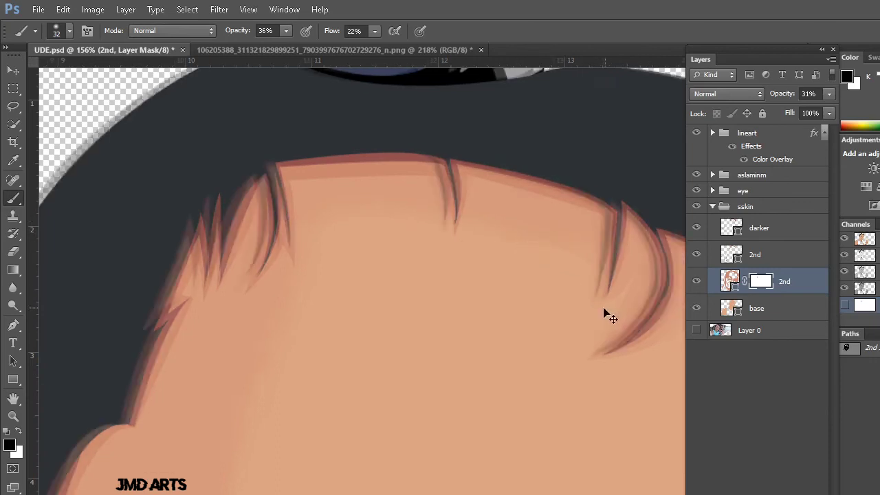
{"action": "scroll", "coordinate": [521, 290], "scroll_direction": "right", "scroll_amount": 3}
{"action": "key", "text": "ctrl+z"}
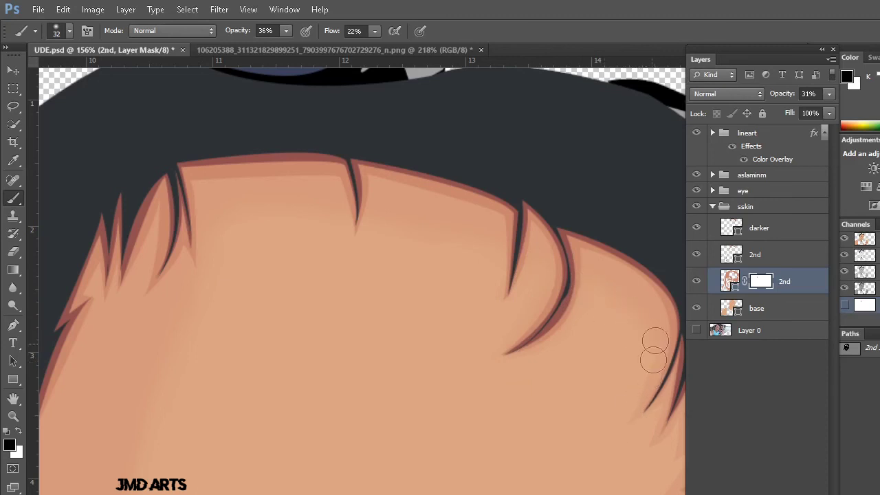
{"action": "left_click", "coordinate": [655, 430]}
{"action": "left_click", "coordinate": [507, 234]}
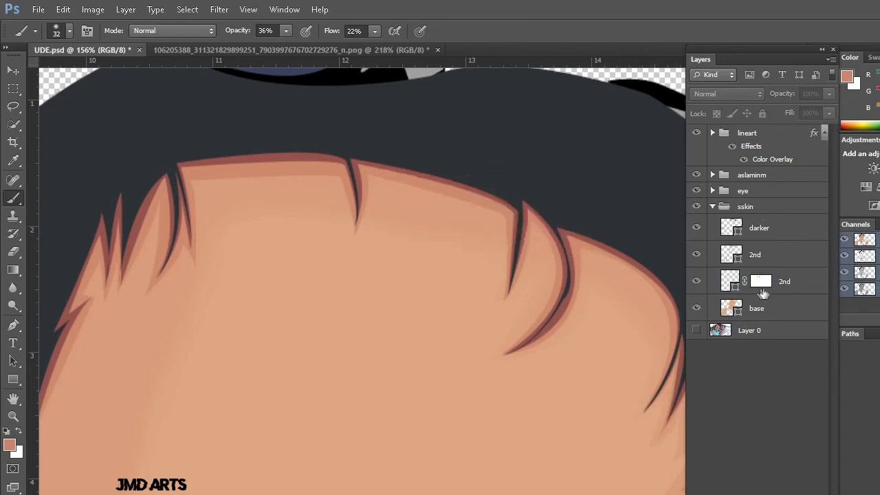
{"action": "left_click", "coordinate": [761, 281]}
Paint black on the 2nd mask along the right temple and jaw below the hair tips
{"action": "scroll", "coordinate": [465, 430], "scroll_direction": "down", "scroll_amount": 3}
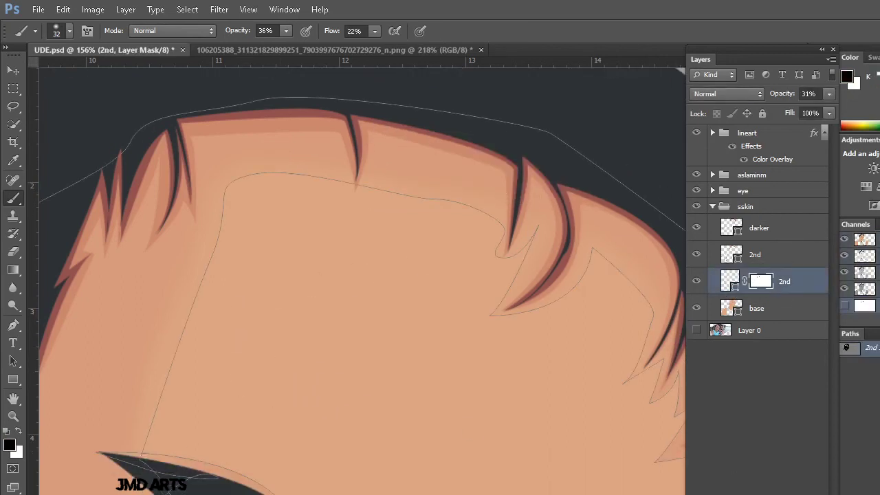
{"action": "scroll", "coordinate": [617, 367], "scroll_direction": "down", "scroll_amount": 2}
{"action": "scroll", "coordinate": [617, 367], "scroll_direction": "right", "scroll_amount": 3}
{"action": "mouse_move", "coordinate": [577, 361]}
{"action": "left_mouse_down"}
{"action": "mouse_move", "coordinate": [597, 323]}
{"action": "mouse_move", "coordinate": [560, 356]}
{"action": "mouse_move", "coordinate": [597, 338]}
{"action": "mouse_move", "coordinate": [594, 382]}
{"action": "mouse_move", "coordinate": [608, 358]}
{"action": "left_mouse_up"}
{"action": "left_click_drag", "start_coordinate": [576, 406], "coordinate": [589, 377]}
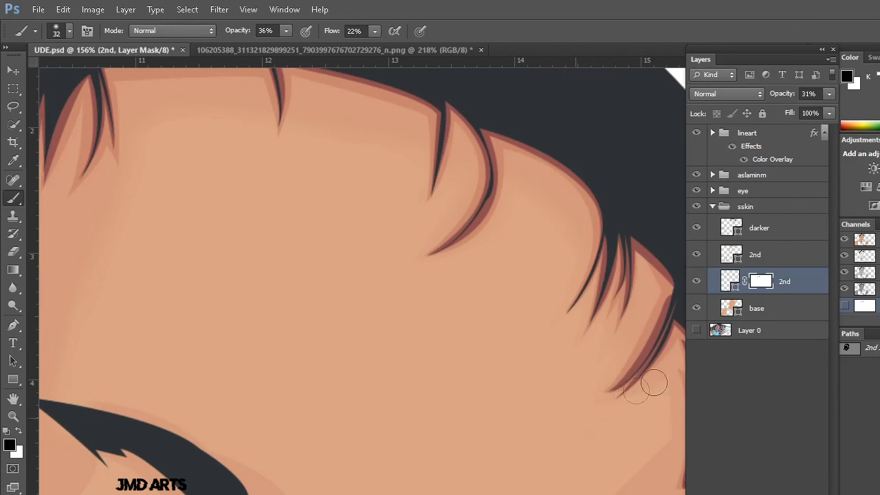
{"action": "mouse_move", "coordinate": [669, 375]}
{"action": "left_mouse_down"}
{"action": "mouse_move", "coordinate": [596, 409]}
{"action": "mouse_move", "coordinate": [671, 370]}
{"action": "left_mouse_up"}
{"action": "scroll", "coordinate": [609, 369], "scroll_direction": "down", "scroll_amount": 2}
{"action": "scroll", "coordinate": [612, 368], "scroll_direction": "right", "scroll_amount": 2}
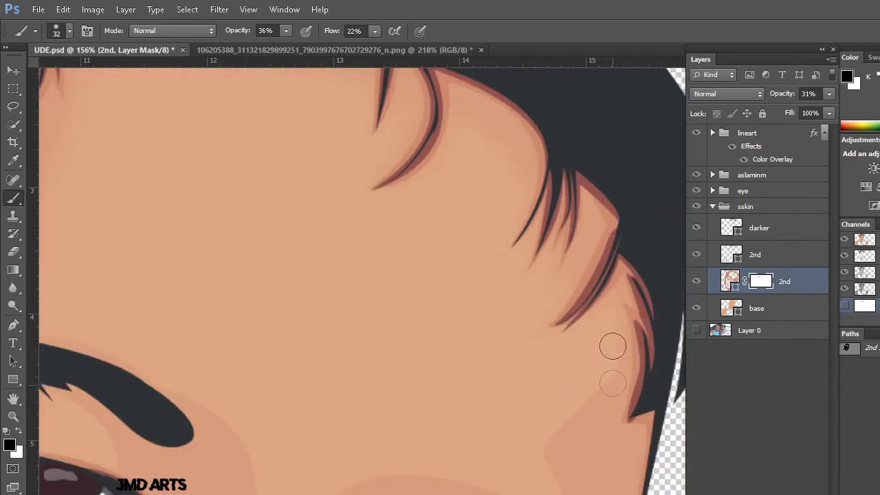
{"action": "left_click_drag", "start_coordinate": [621, 373], "coordinate": [542, 471]}
{"action": "scroll", "coordinate": [648, 377], "scroll_direction": "down", "scroll_amount": 5}
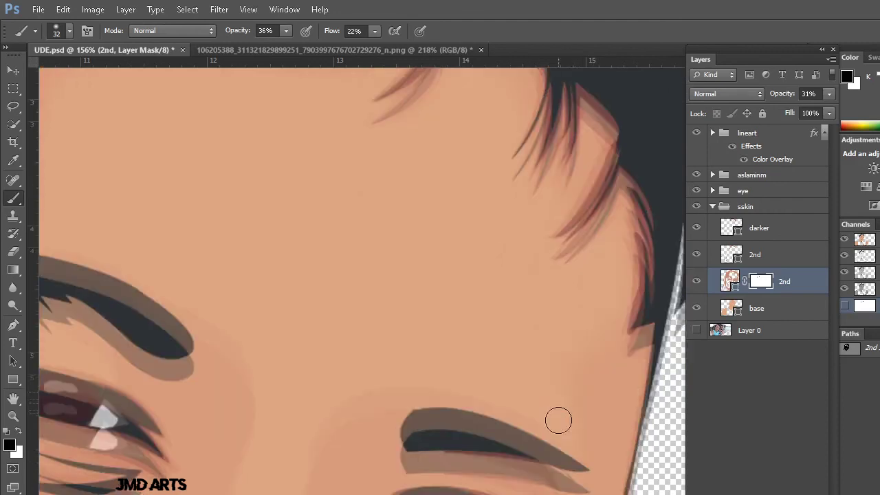
{"action": "scroll", "coordinate": [557, 419], "scroll_direction": "left", "scroll_amount": 3}
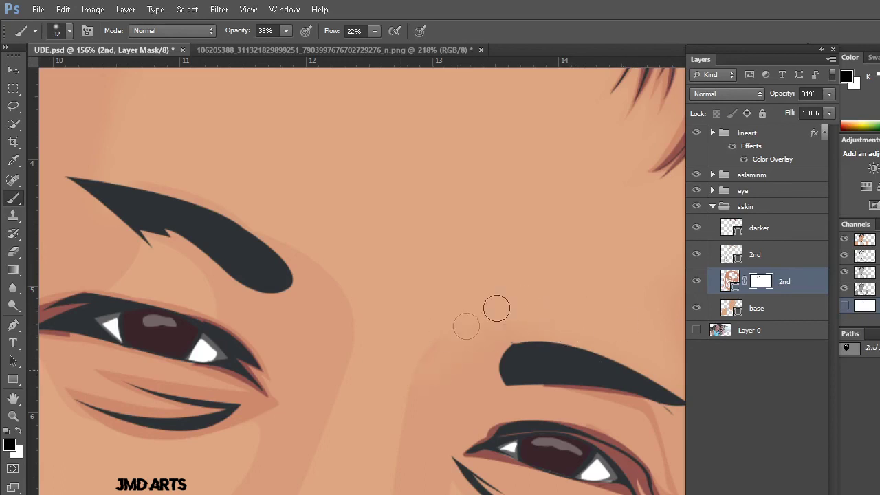
{"action": "right_click", "coordinate": [398, 380]}
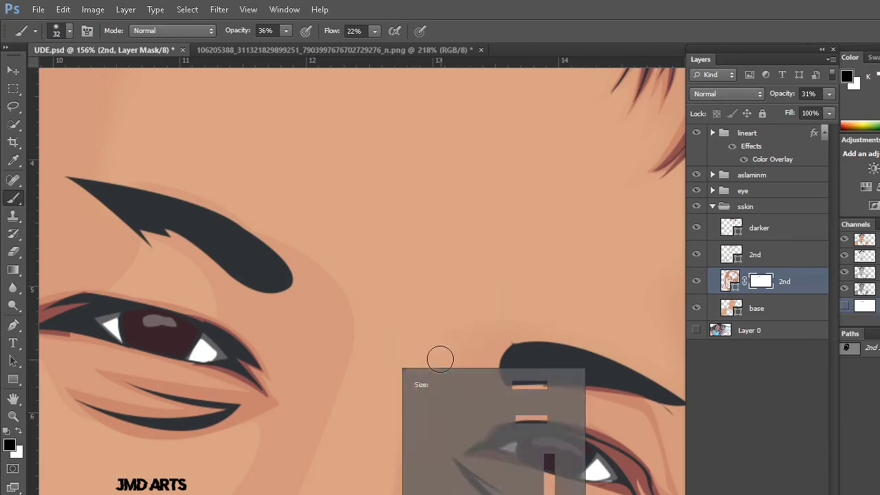
Enlarge the brush to size 66 and soften the shadow between the eyes and down the nose
{"action": "left_click_drag", "start_coordinate": [454, 407], "coordinate": [465, 407]}
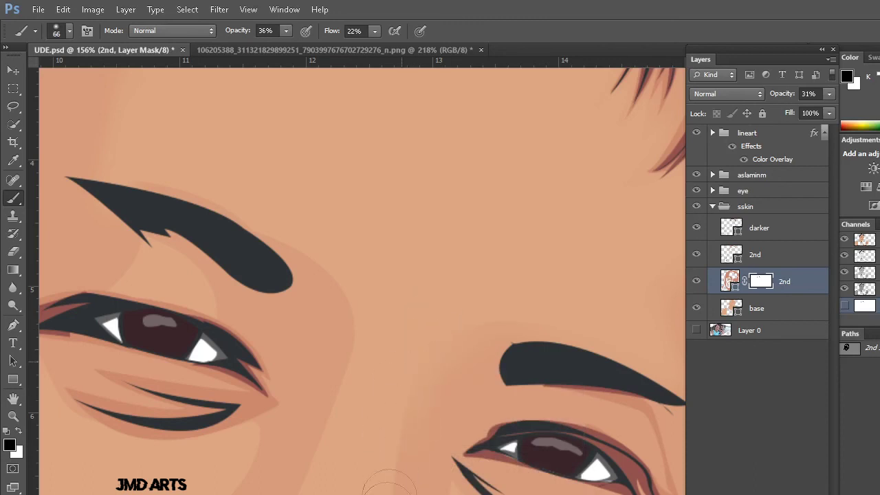
{"action": "scroll", "coordinate": [275, 227], "scroll_direction": "down", "scroll_amount": 2}
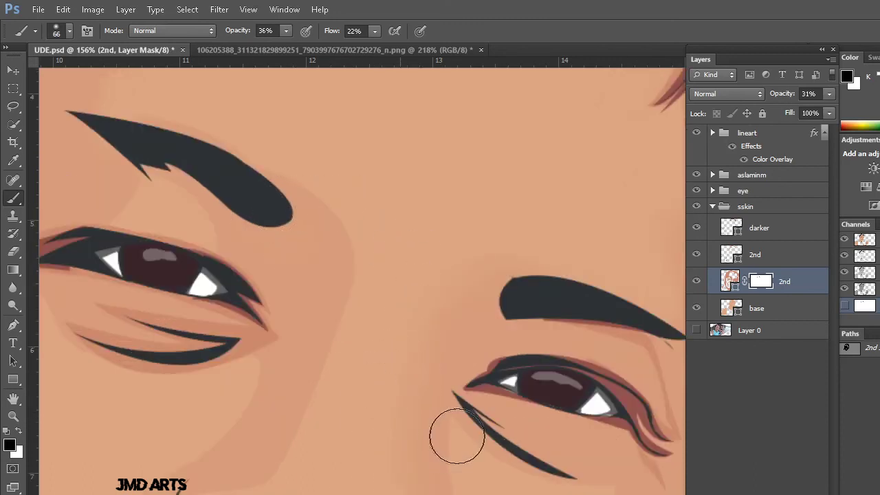
{"action": "scroll", "coordinate": [468, 422], "scroll_direction": "down", "scroll_amount": 1}
{"action": "scroll", "coordinate": [408, 343], "scroll_direction": "down", "scroll_amount": 1}
{"action": "scroll", "coordinate": [439, 395], "scroll_direction": "down", "scroll_amount": 1}
{"action": "scroll", "coordinate": [439, 396], "scroll_direction": "up", "scroll_amount": 2}
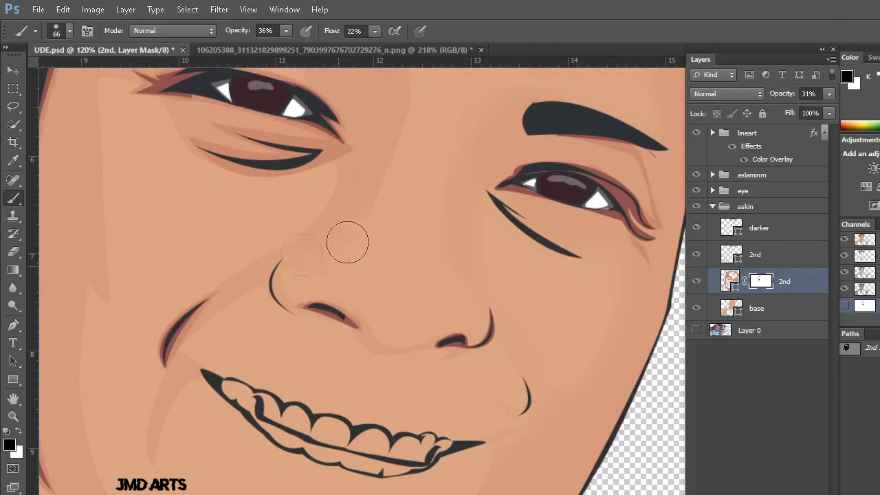
{"action": "scroll", "coordinate": [365, 333], "scroll_direction": "up", "scroll_amount": 3}
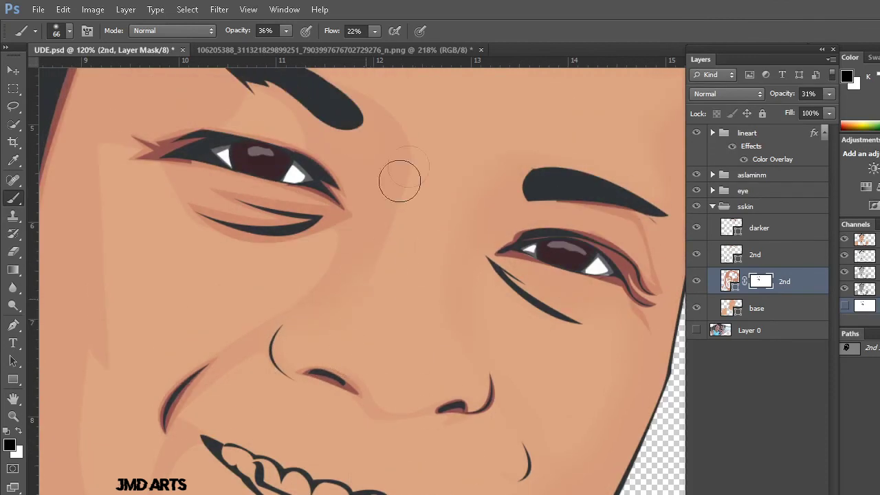
{"action": "scroll", "coordinate": [435, 175], "scroll_direction": "down", "scroll_amount": 1}
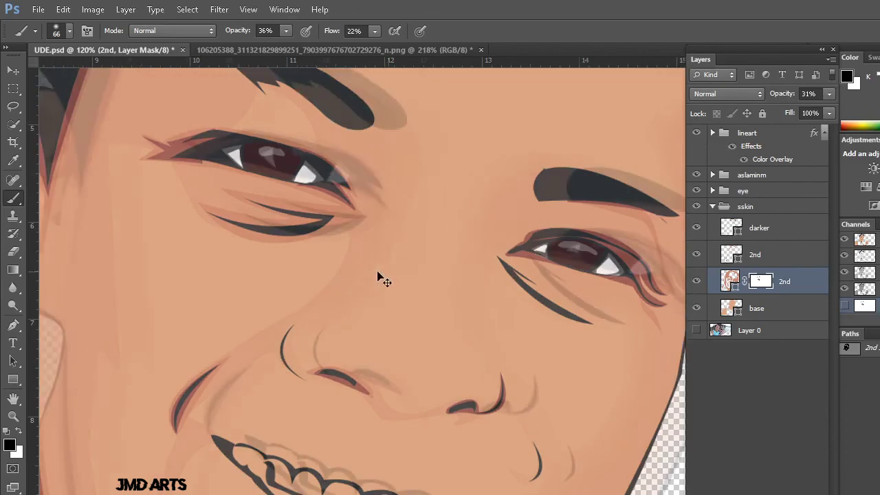
{"action": "scroll", "coordinate": [493, 293], "scroll_direction": "down", "scroll_amount": 2}
{"action": "scroll", "coordinate": [531, 309], "scroll_direction": "up", "scroll_amount": 2}
{"action": "scroll", "coordinate": [442, 337], "scroll_direction": "down", "scroll_amount": 1}
{"action": "scroll", "coordinate": [438, 334], "scroll_direction": "down", "scroll_amount": 1}
{"action": "scroll", "coordinate": [459, 384], "scroll_direction": "up", "scroll_amount": 1}
{"action": "scroll", "coordinate": [458, 384], "scroll_direction": "up", "scroll_amount": 1}
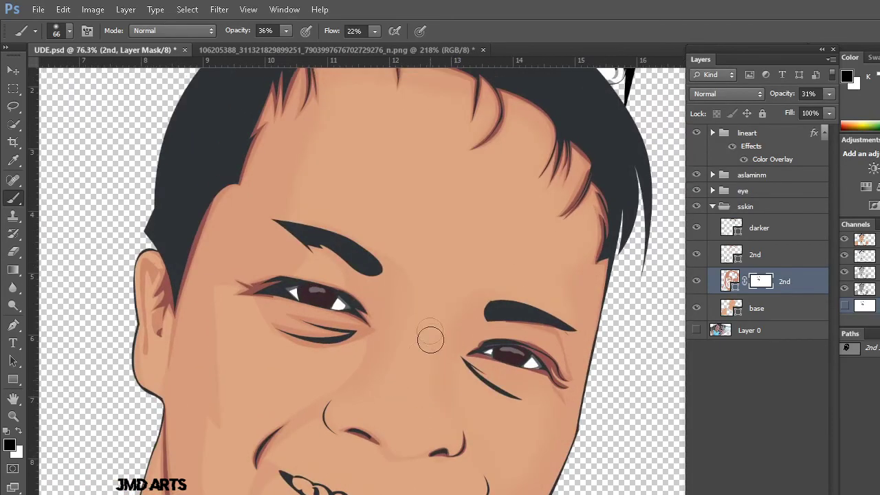
{"action": "left_click", "coordinate": [18, 432]}
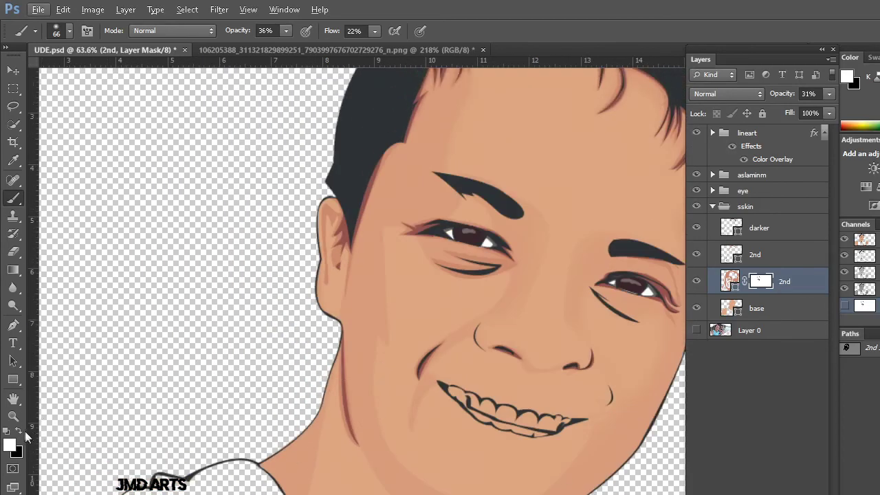
{"action": "left_click", "coordinate": [18, 431]}
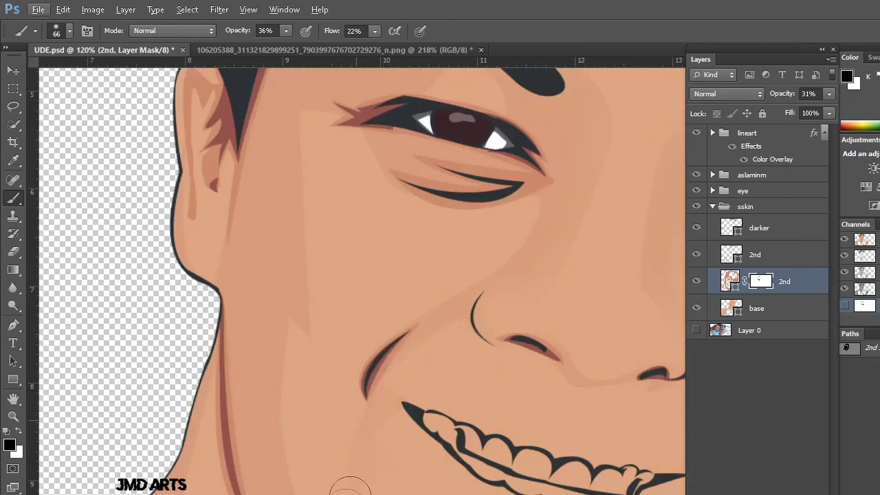
Widen the Layers panel and brush the 2nd mask black over the cheek, chin and neck
{"action": "mouse_move", "coordinate": [687, 348]}
{"action": "left_mouse_down"}
{"action": "mouse_move", "coordinate": [650, 349]}
{"action": "mouse_move", "coordinate": [615, 399]}
{"action": "mouse_move", "coordinate": [721, 387]}
{"action": "left_mouse_up"}
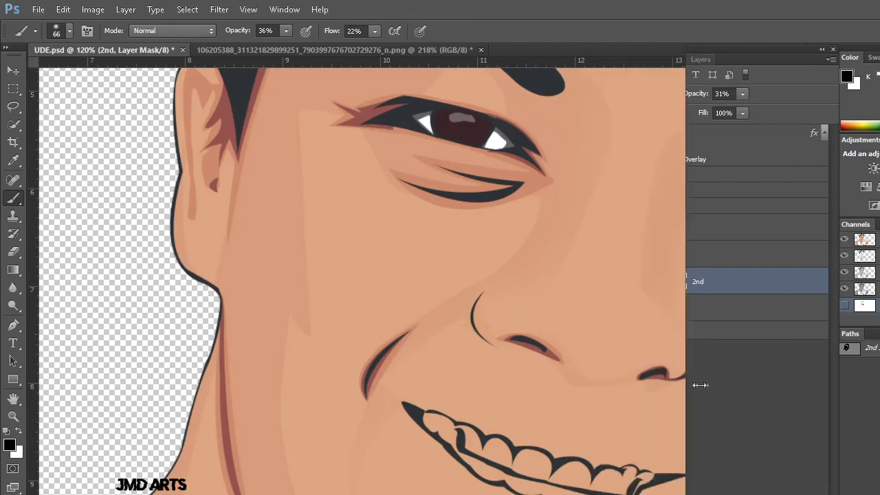
{"action": "scroll", "coordinate": [580, 393], "scroll_direction": "right", "scroll_amount": 2}
{"action": "scroll", "coordinate": [480, 384], "scroll_direction": "right", "scroll_amount": 2}
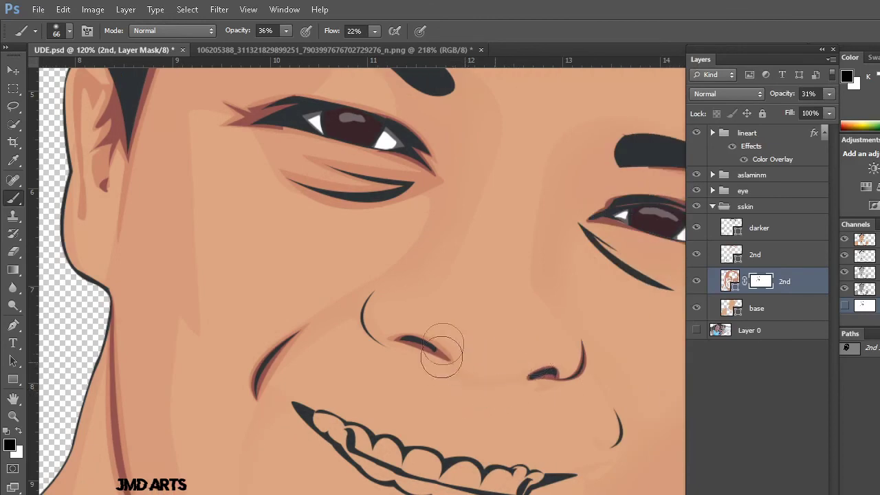
{"action": "scroll", "coordinate": [410, 330], "scroll_direction": "up", "scroll_amount": 2}
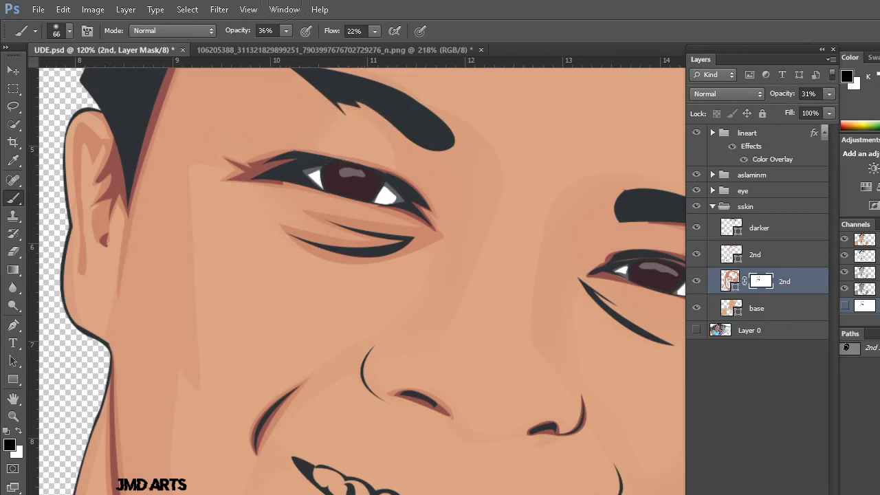
{"action": "scroll", "coordinate": [405, 220], "scroll_direction": "up", "scroll_amount": 2}
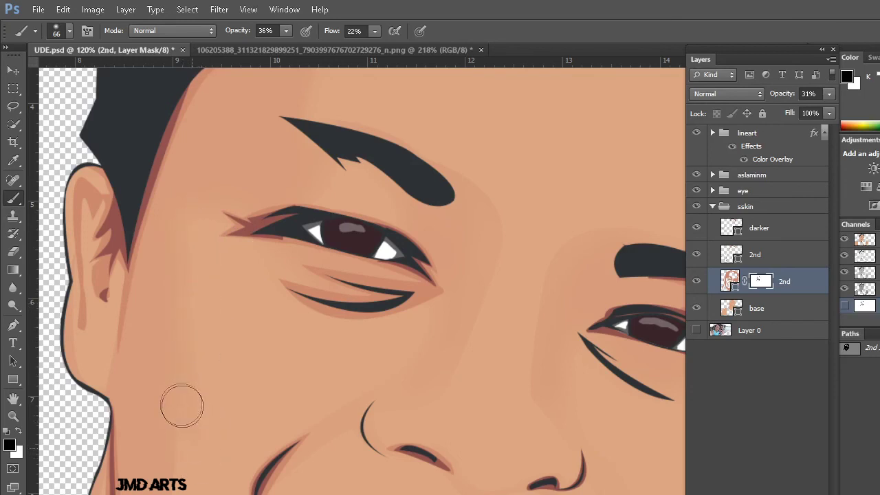
{"action": "scroll", "coordinate": [198, 391], "scroll_direction": "down", "scroll_amount": 1}
{"action": "scroll", "coordinate": [197, 383], "scroll_direction": "down", "scroll_amount": 2}
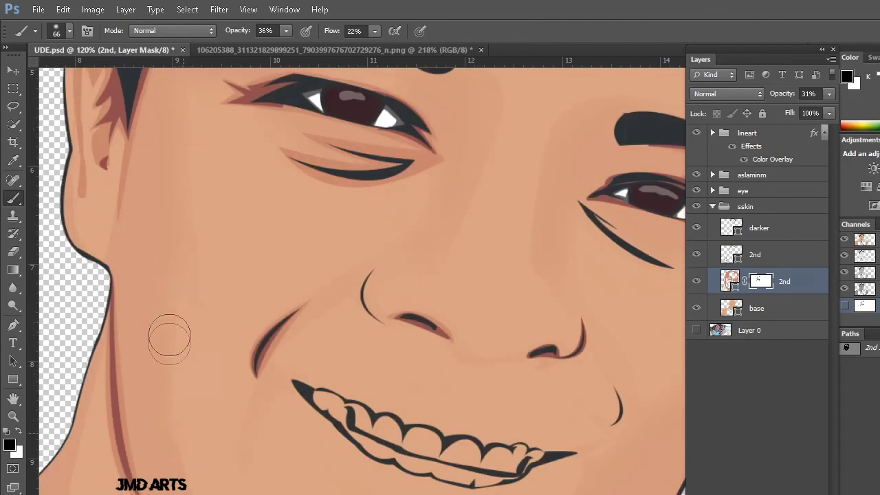
{"action": "scroll", "coordinate": [174, 368], "scroll_direction": "down", "scroll_amount": 1}
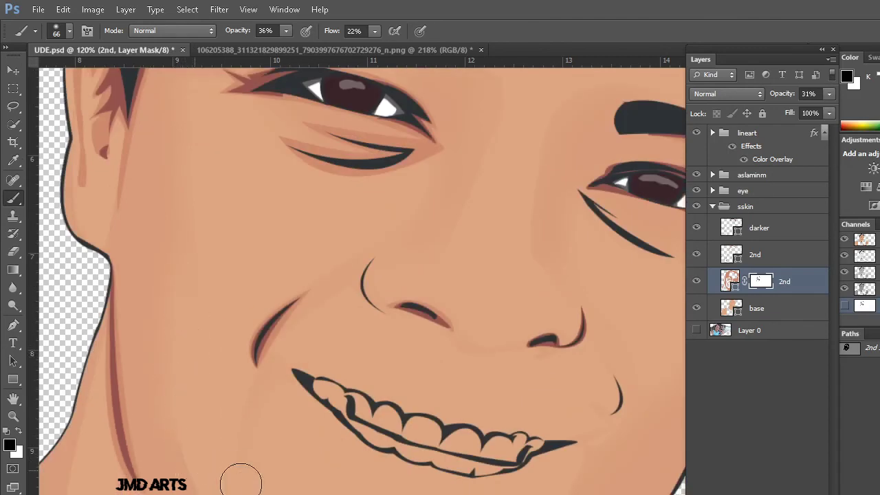
{"action": "scroll", "coordinate": [206, 412], "scroll_direction": "down", "scroll_amount": 1}
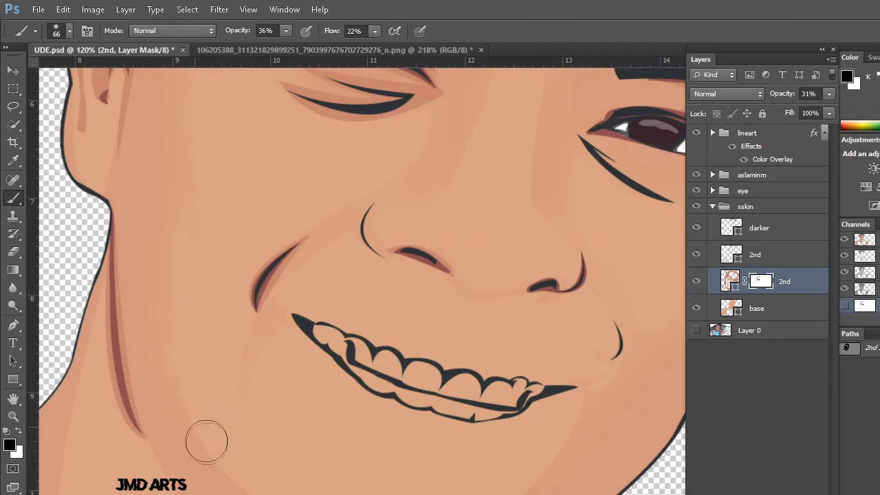
{"action": "scroll", "coordinate": [196, 435], "scroll_direction": "down", "scroll_amount": 1}
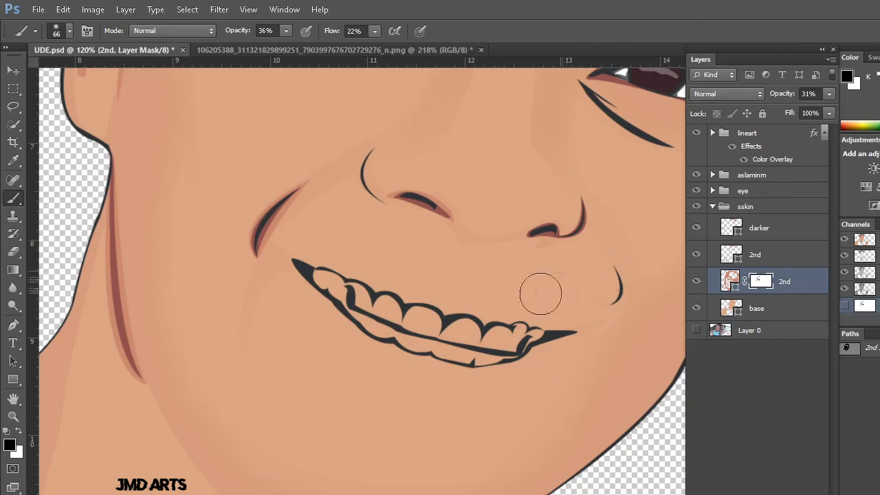
{"action": "scroll", "coordinate": [102, 285], "scroll_direction": "down", "scroll_amount": 2}
{"action": "scroll", "coordinate": [202, 348], "scroll_direction": "down", "scroll_amount": 3}
{"action": "scroll", "coordinate": [193, 348], "scroll_direction": "up", "scroll_amount": 1}
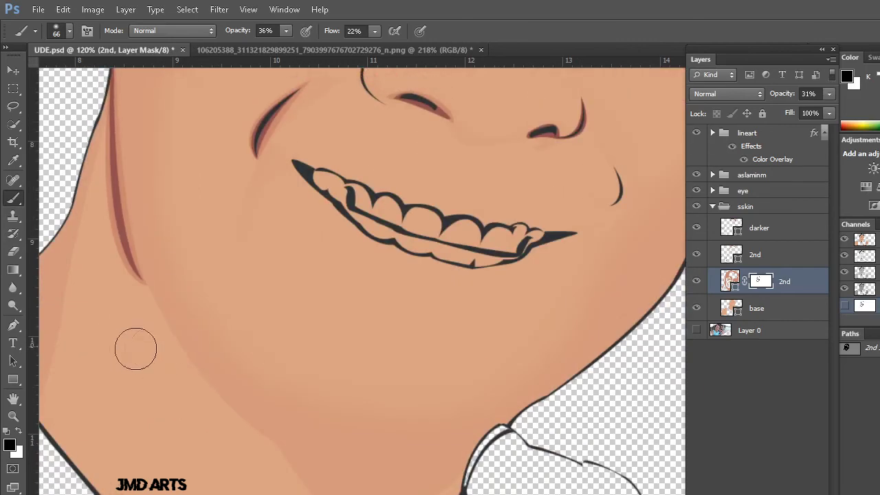
{"action": "scroll", "coordinate": [134, 351], "scroll_direction": "up", "scroll_amount": 1}
{"action": "scroll", "coordinate": [127, 357], "scroll_direction": "left", "scroll_amount": 2}
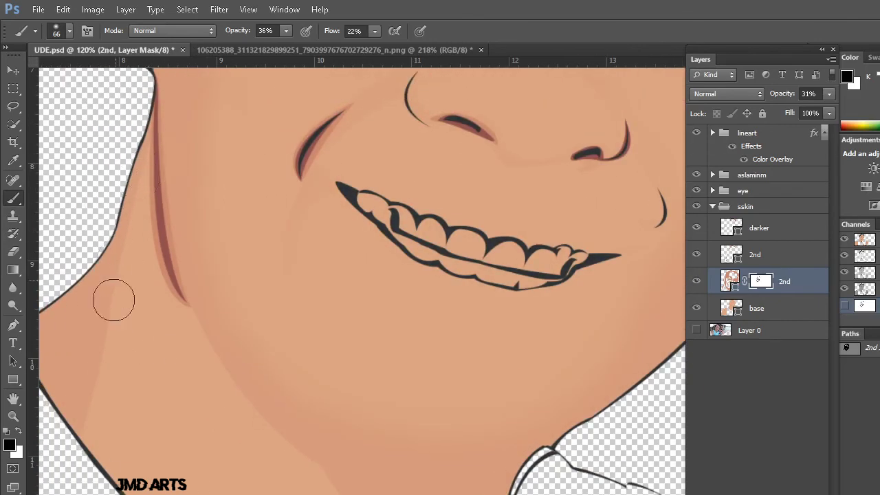